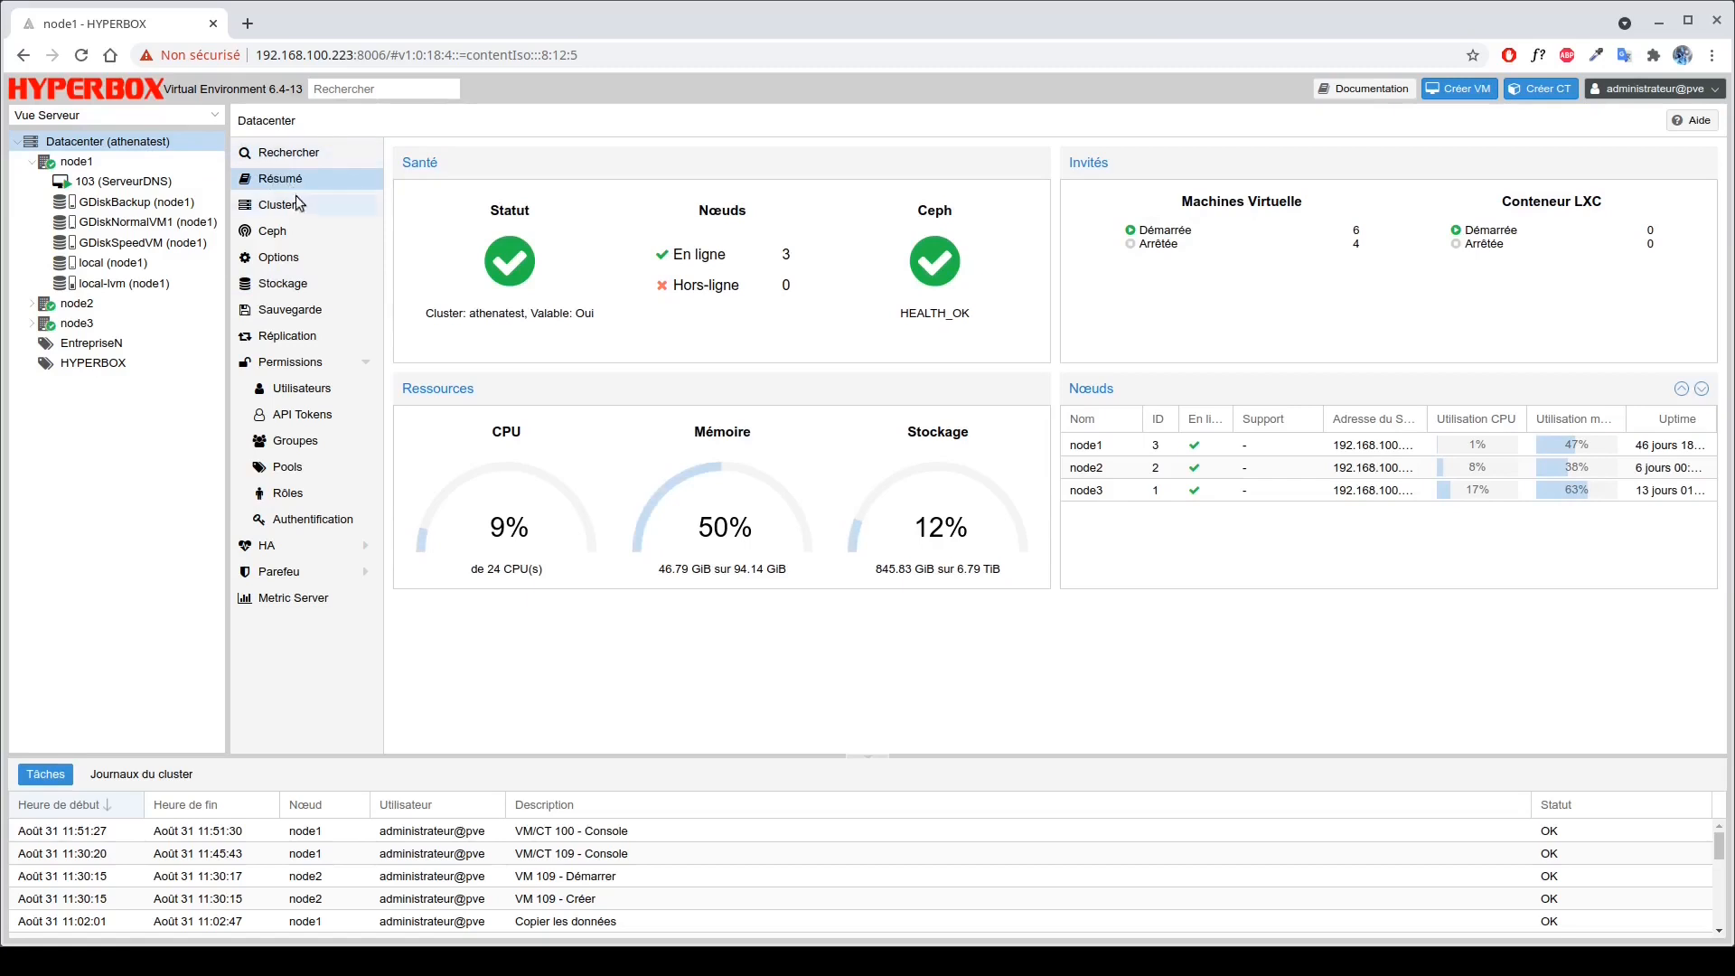
# Show the Datacenter storage table listing GDiskBackup, GDiskNormalVM1, GDiskSpeedVM, local and local-lvm.
pyautogui.click(305, 283)
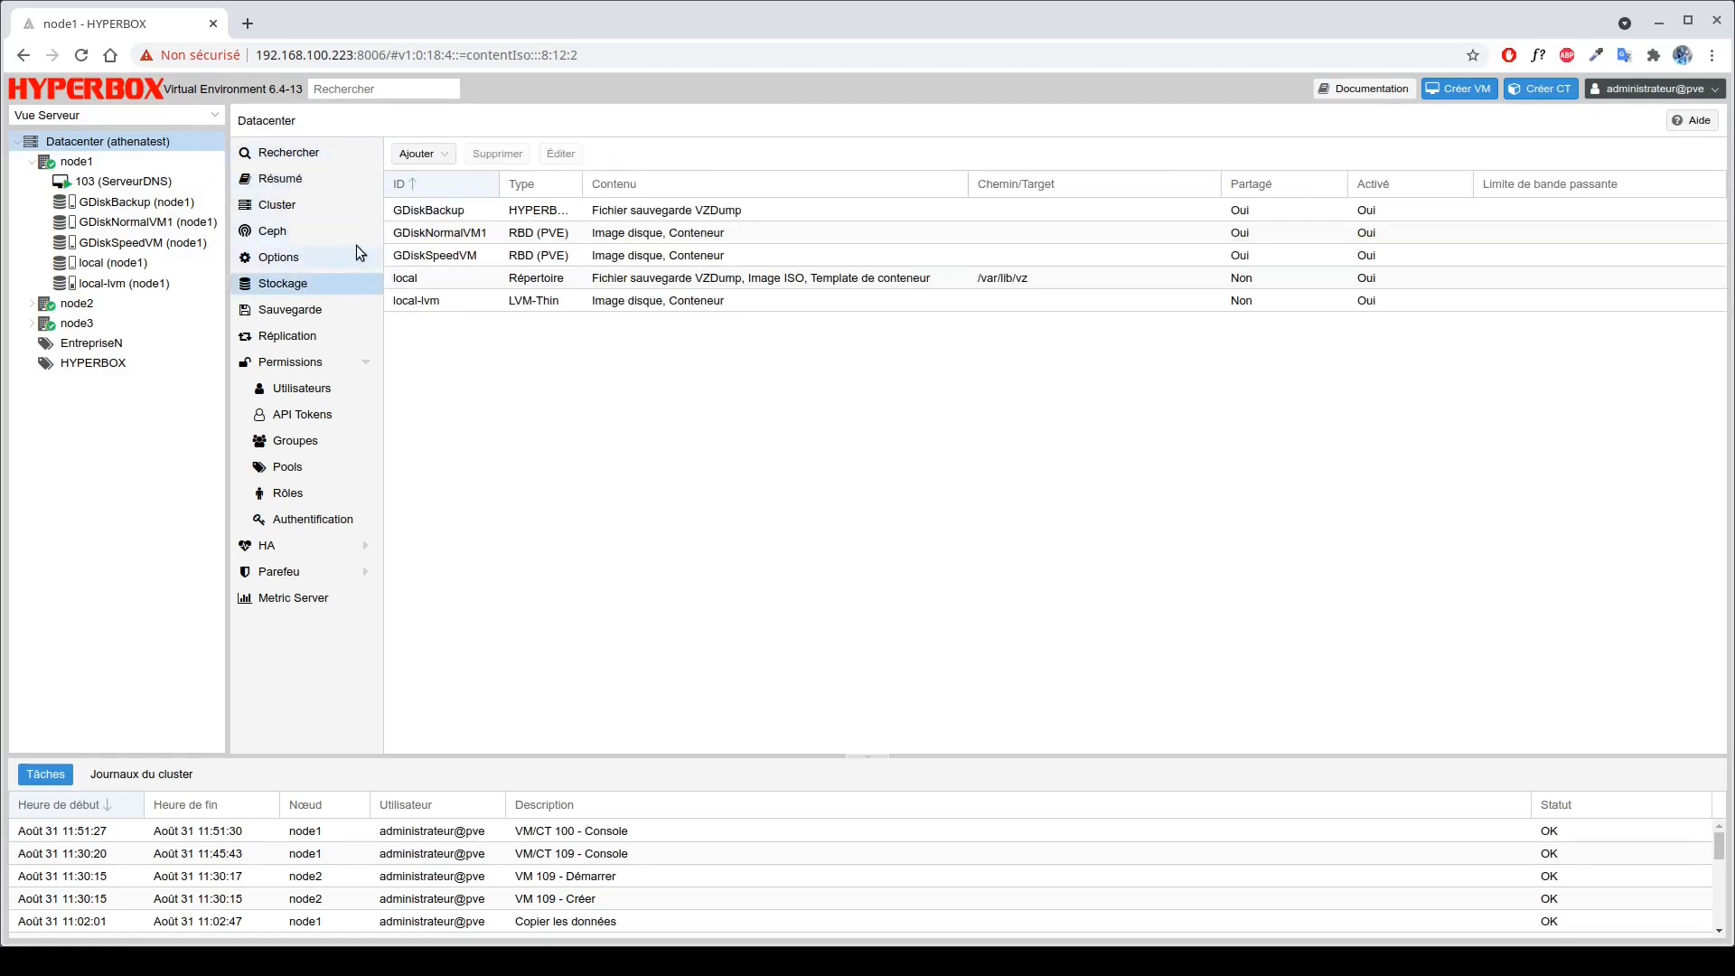
pyautogui.click(441, 280)
pyautogui.click(485, 213)
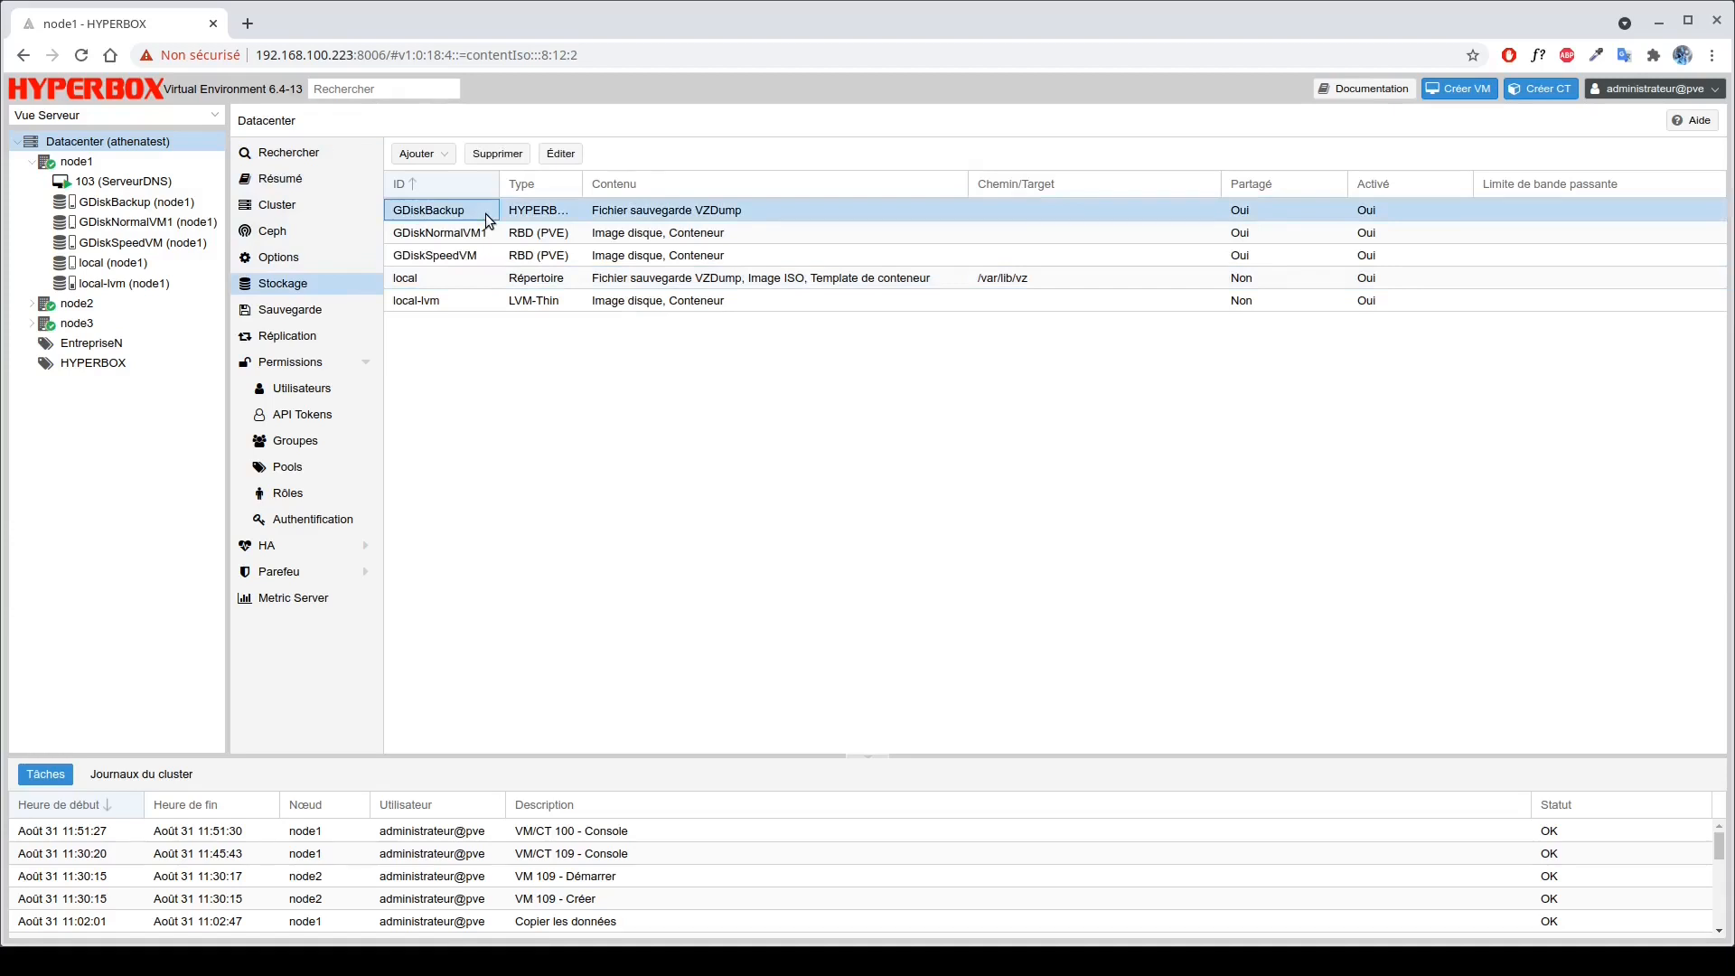
pyautogui.click(449, 279)
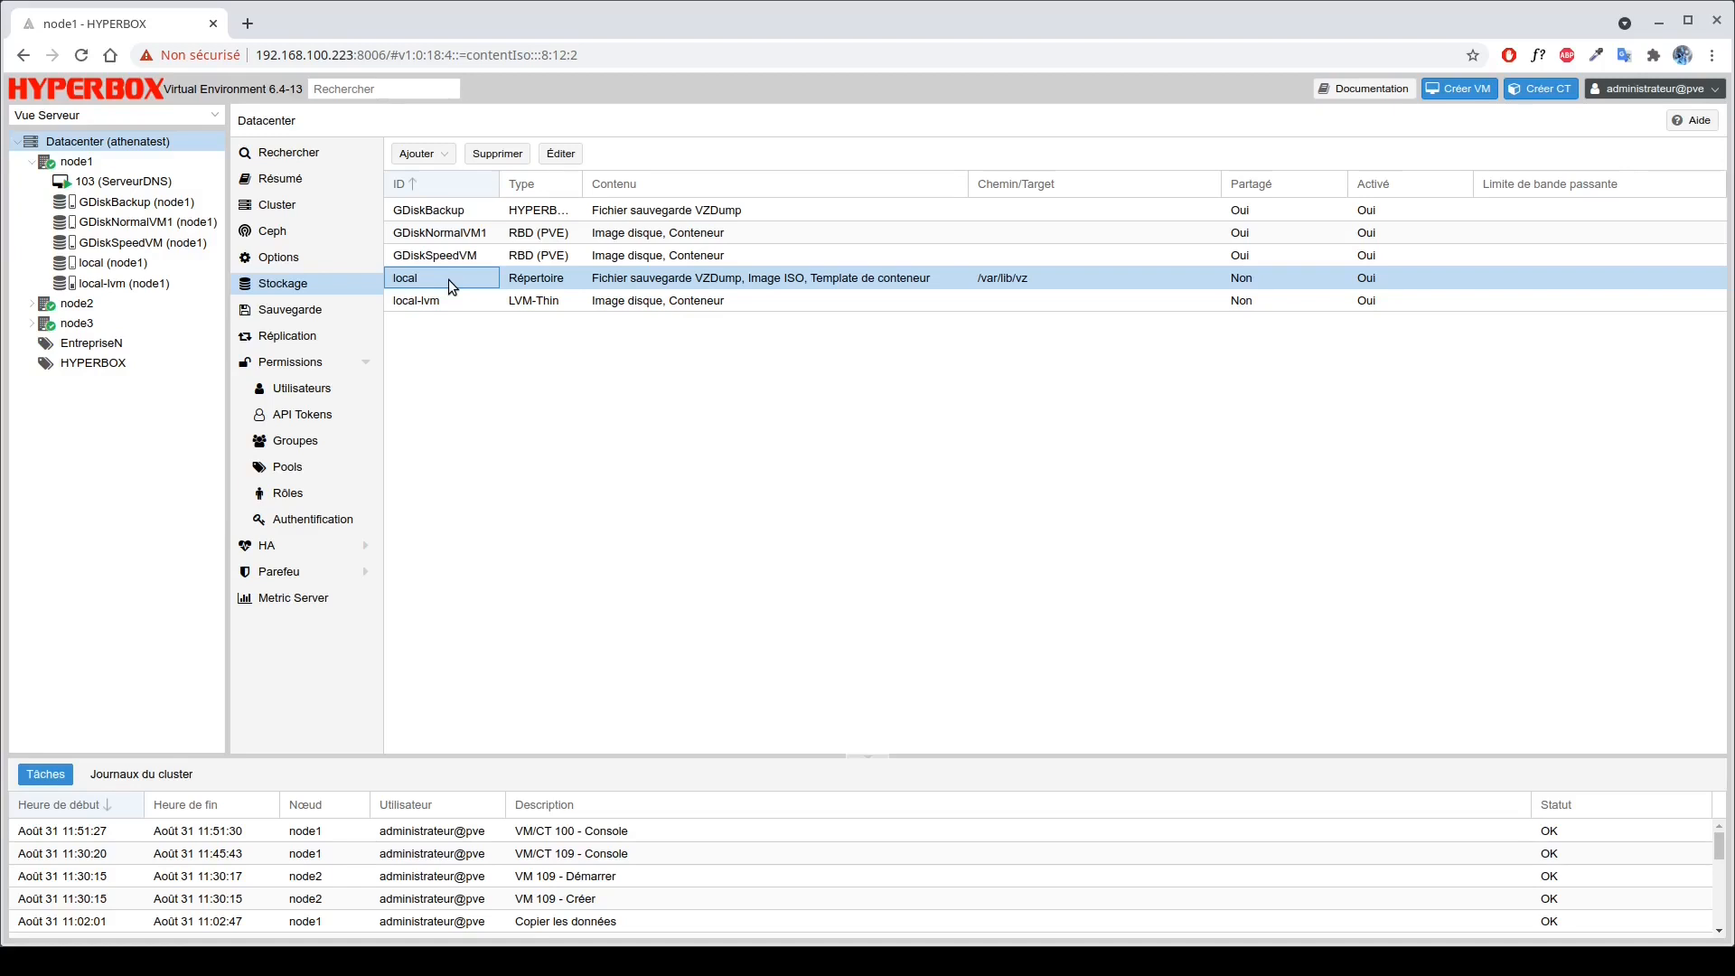
pyautogui.click(445, 211)
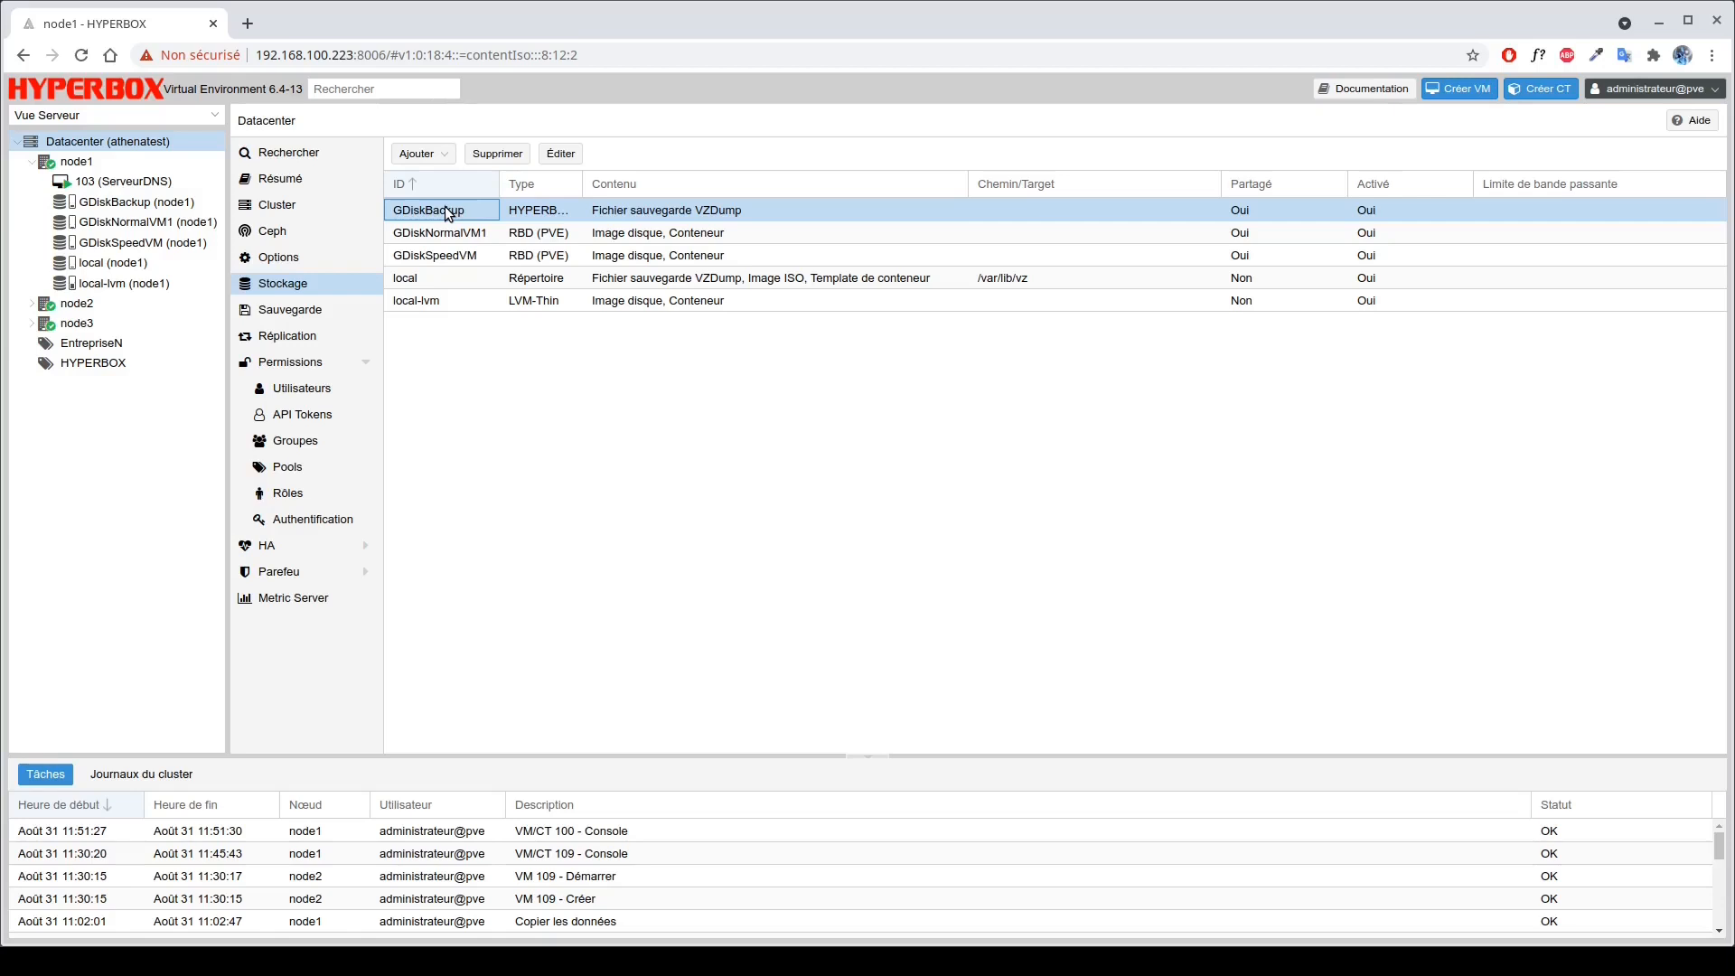
# Start a new CIFS storage with ID GNasBackup on server 192.168.100.210.
pyautogui.click(428, 160)
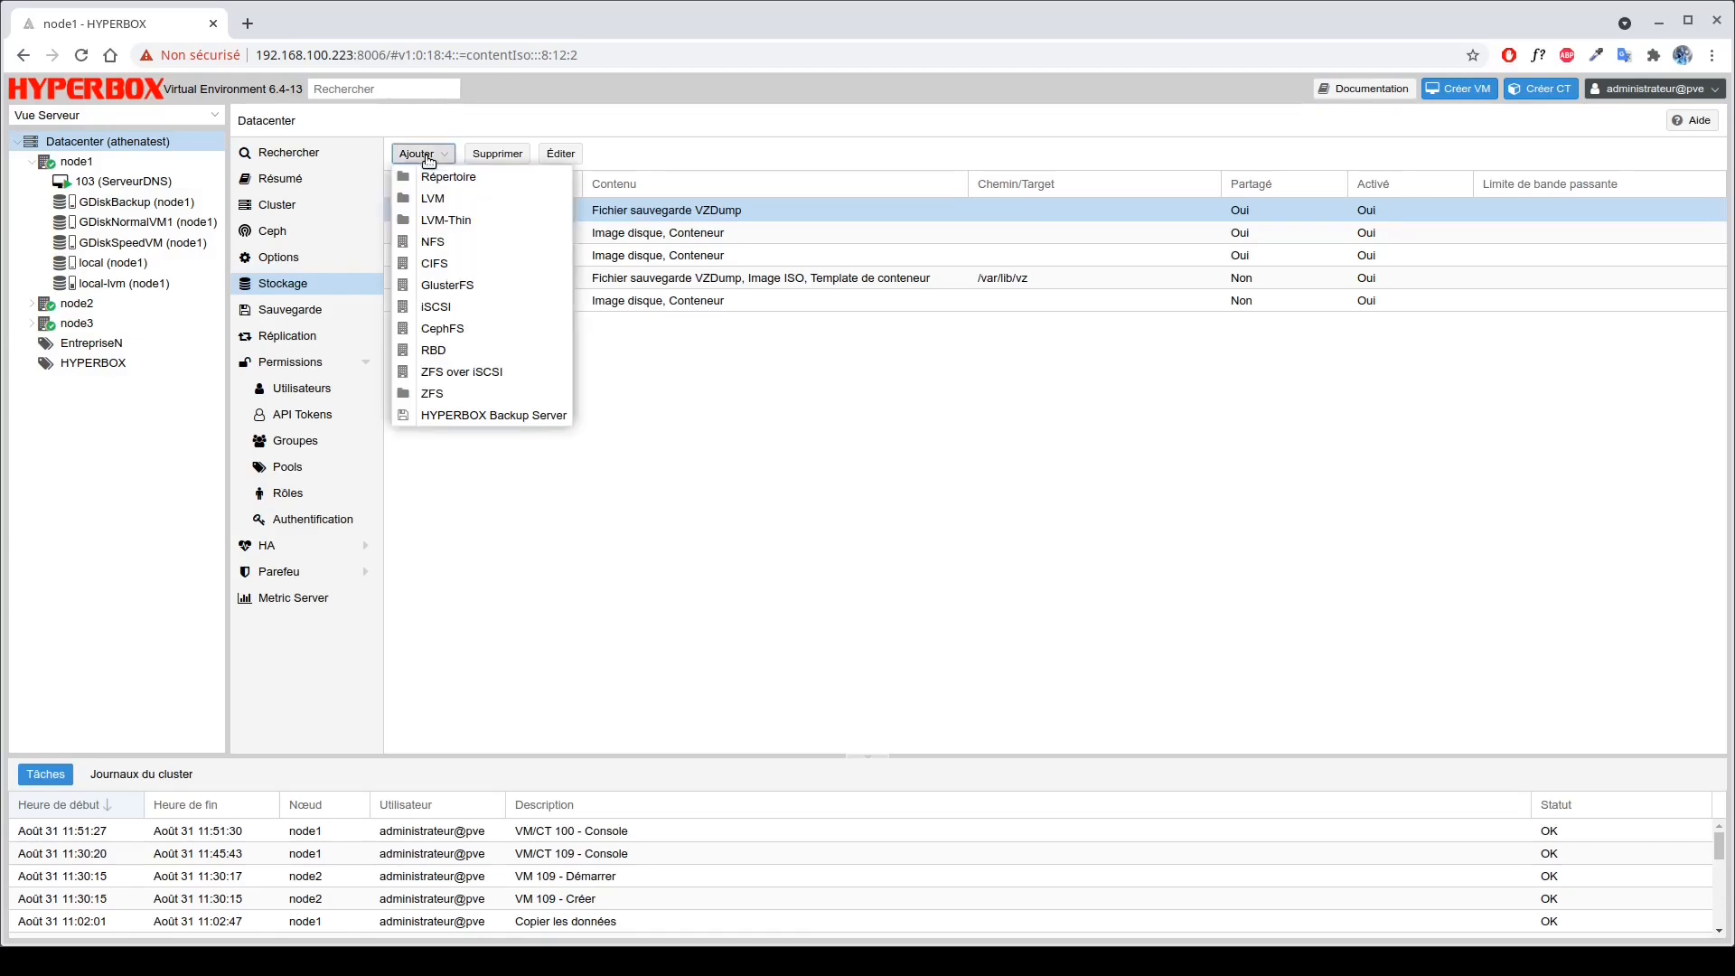
pyautogui.click(461, 270)
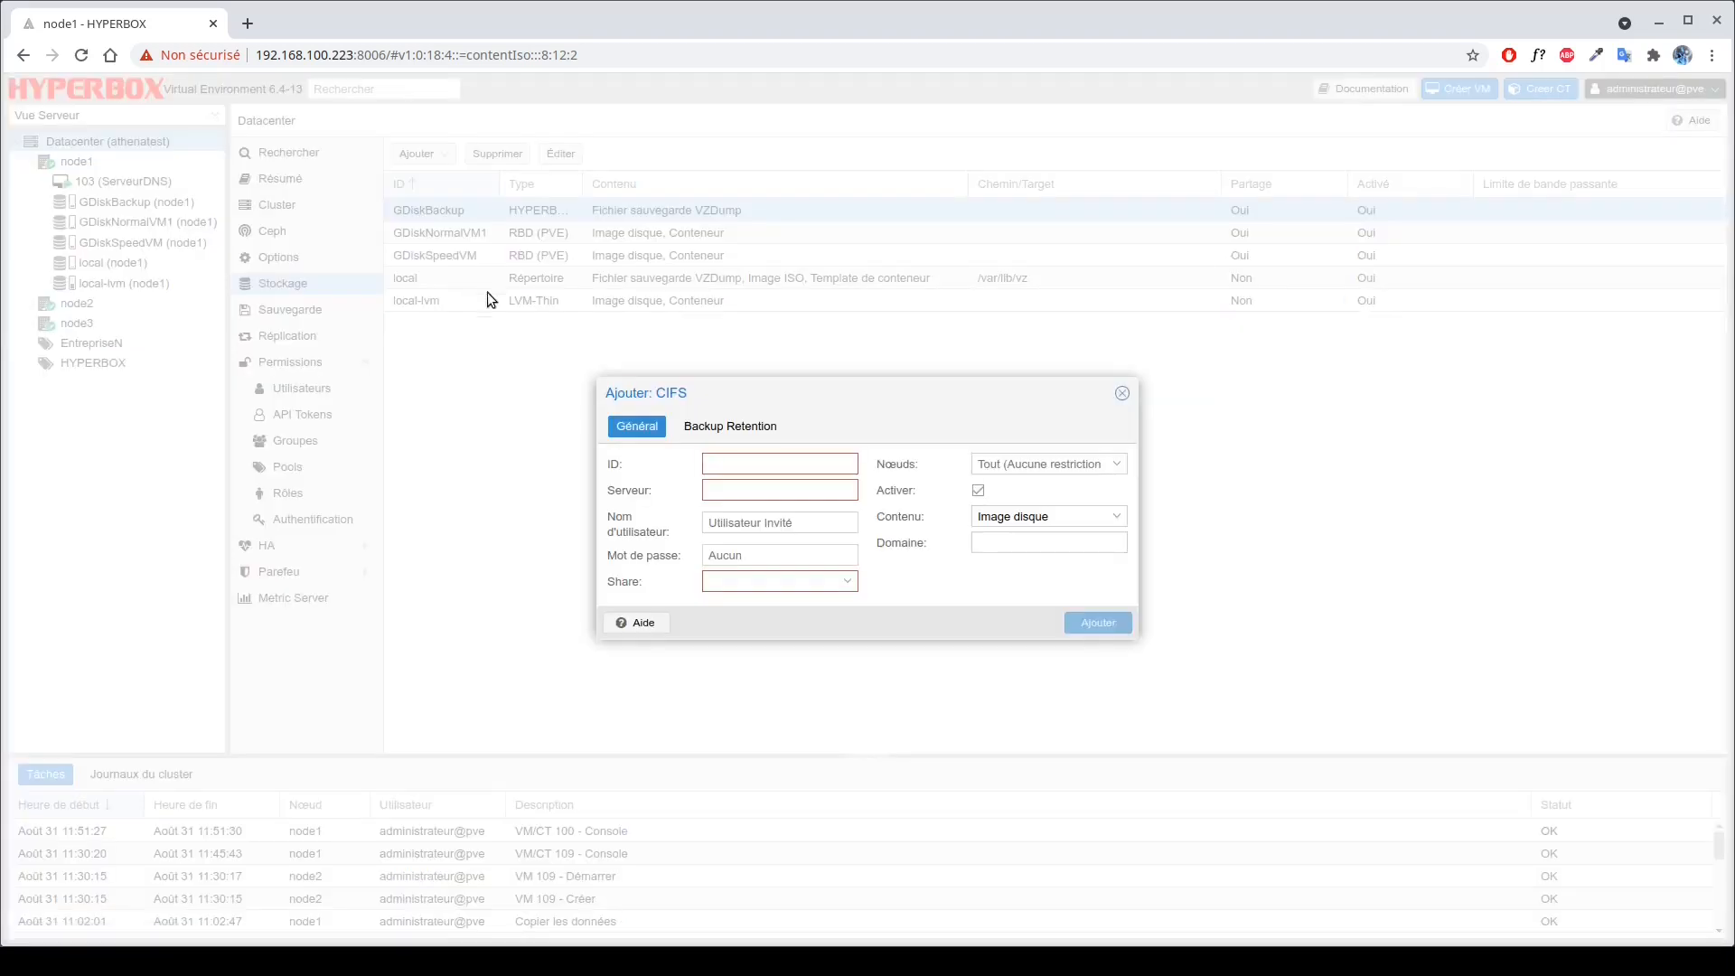
pyautogui.click(740, 460)
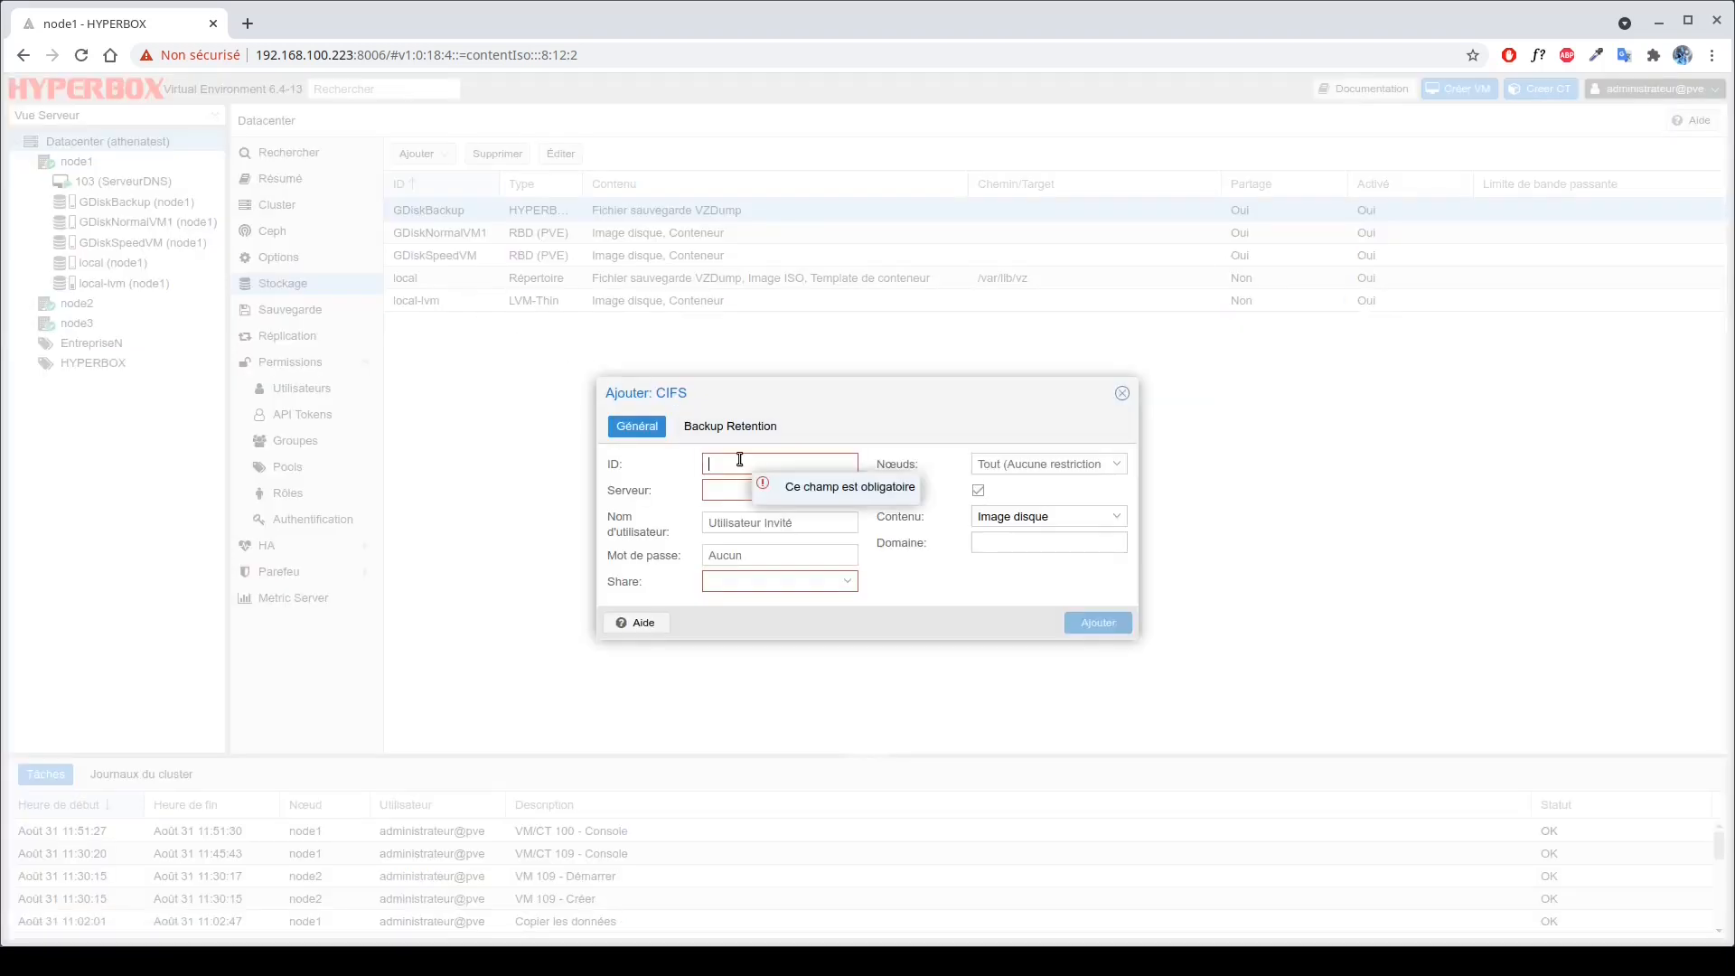
pyautogui.write('GNasBackup')
pyautogui.click(718, 493)
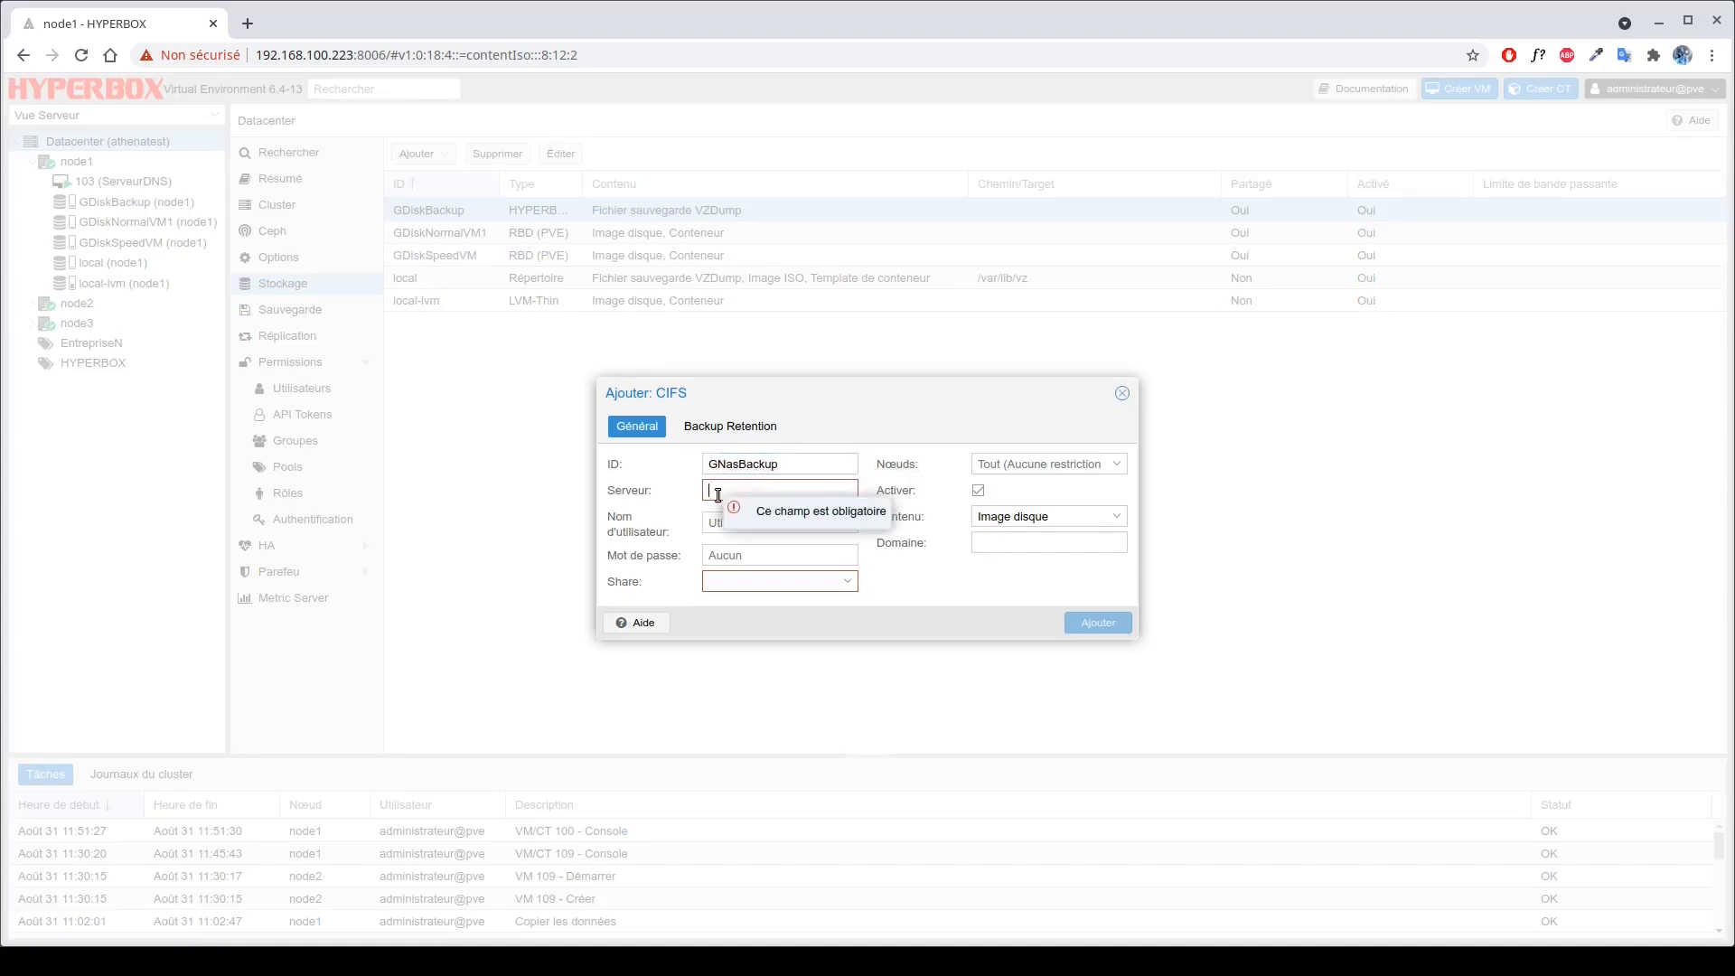
pyautogui.write('192.168.100.210')
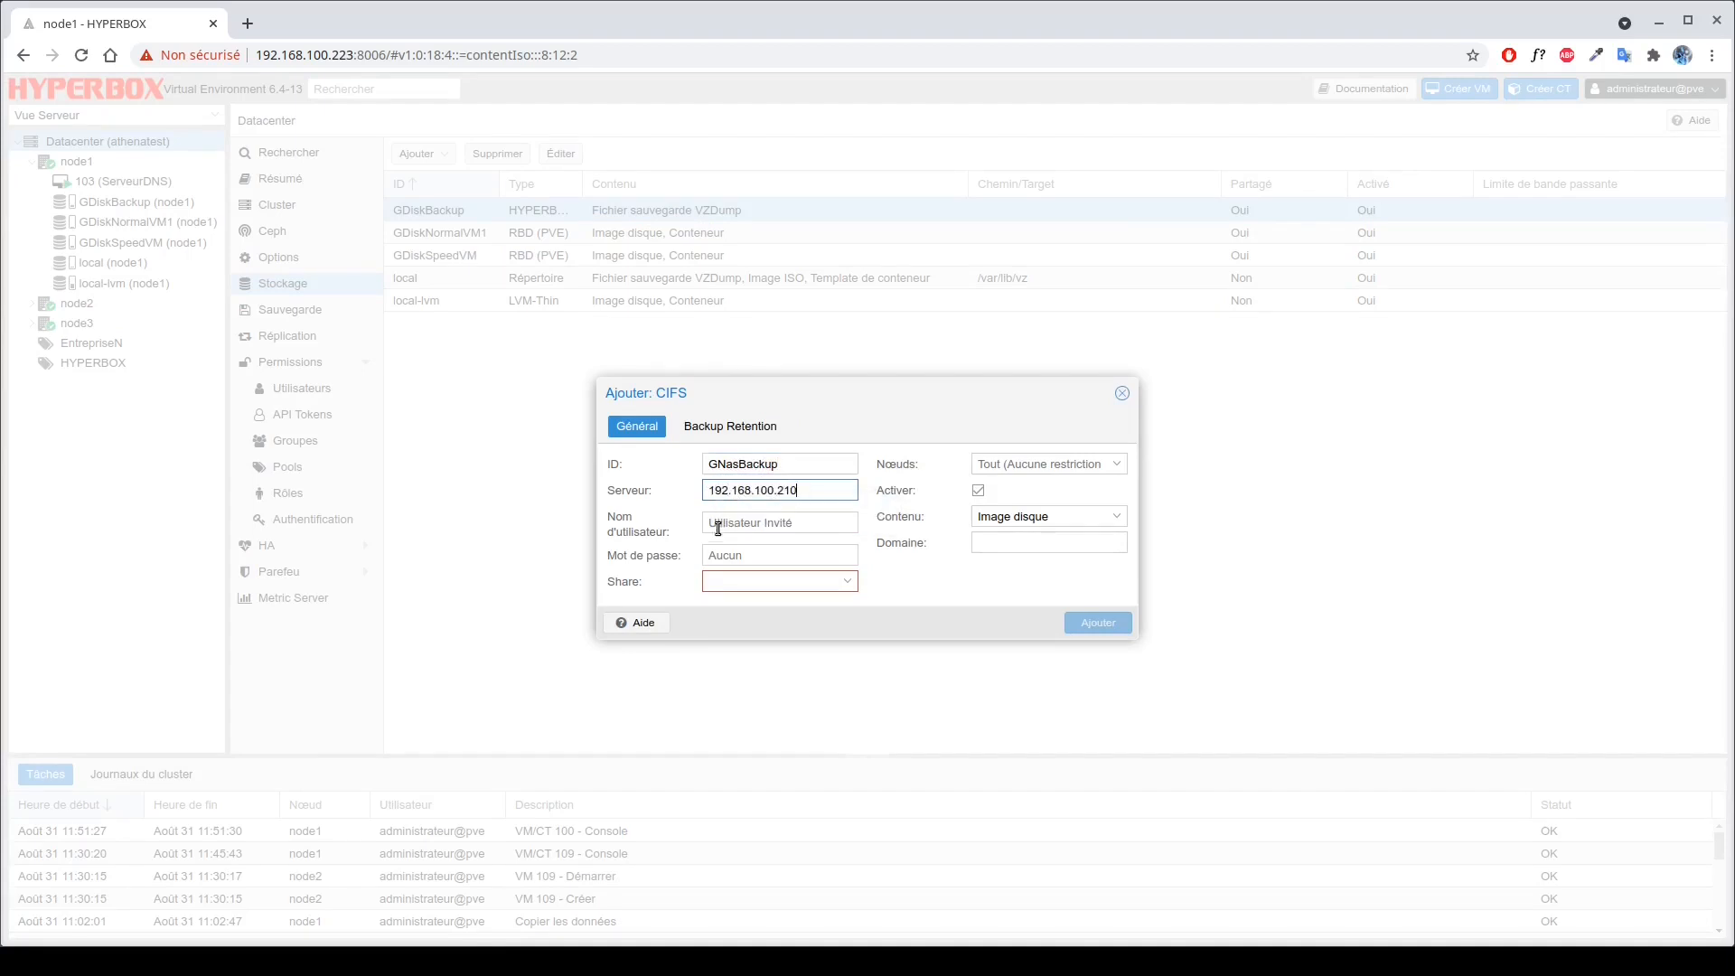
# Enter the share username and password, domain athena.local and share databox-vm.
pyautogui.click(716, 521)
pyautogui.write('DATABOX')
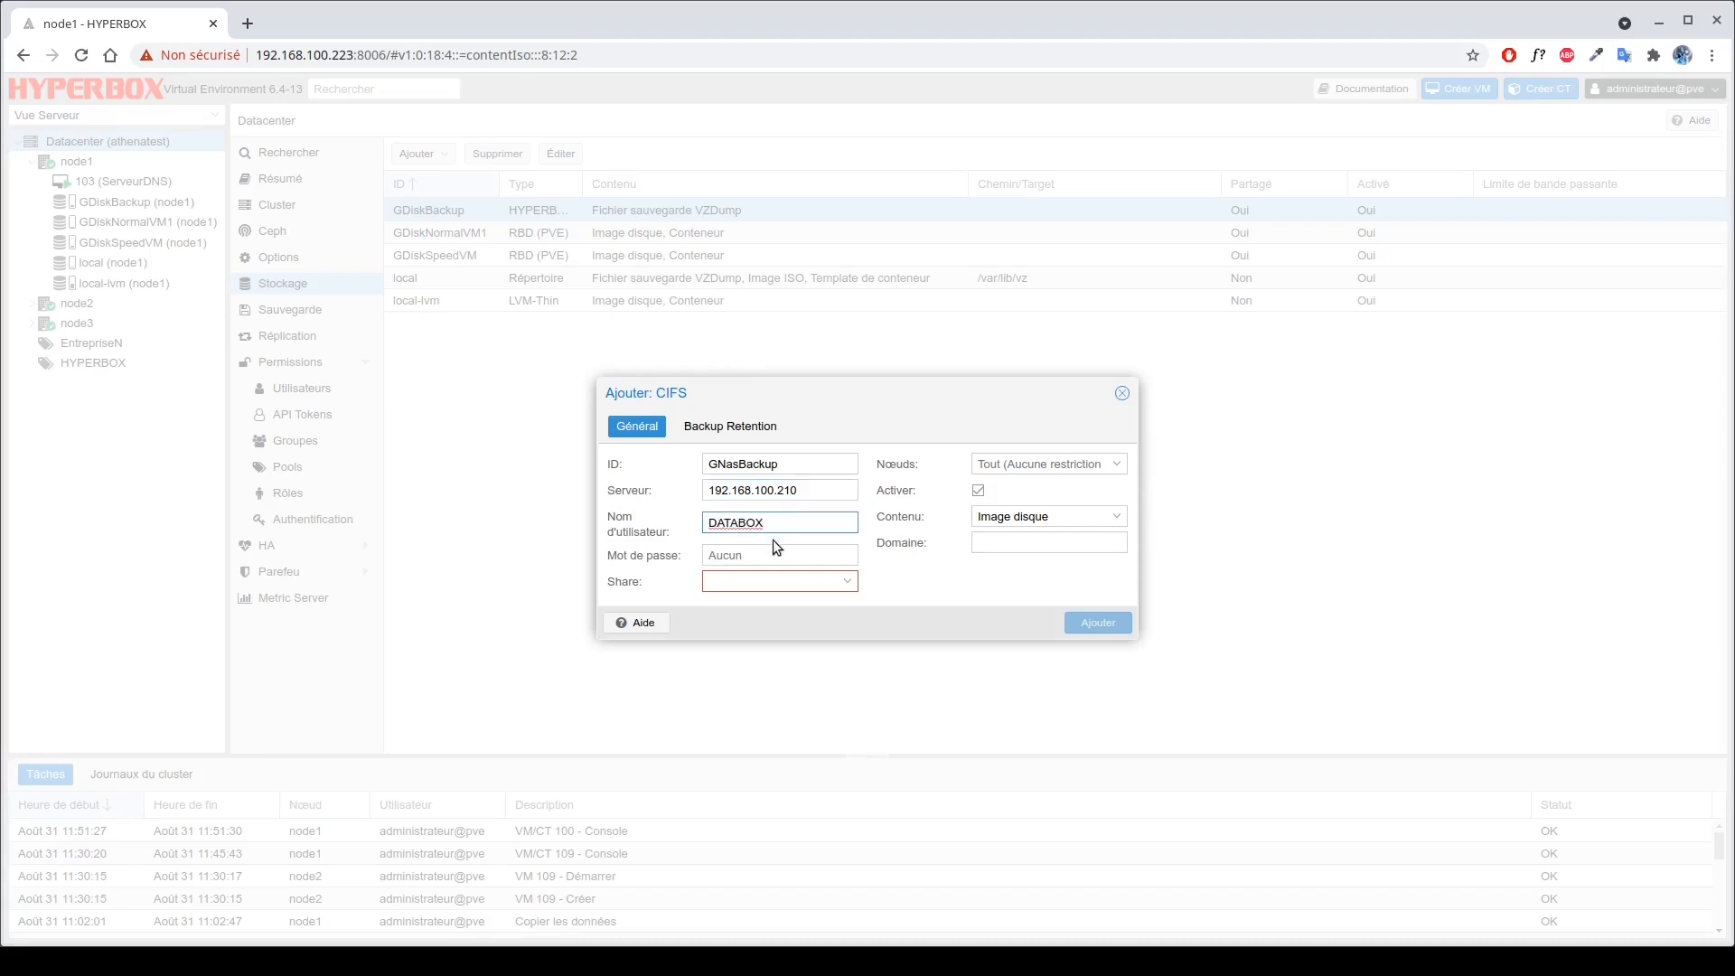
pyautogui.click(746, 555)
pyautogui.write('••••••••••')
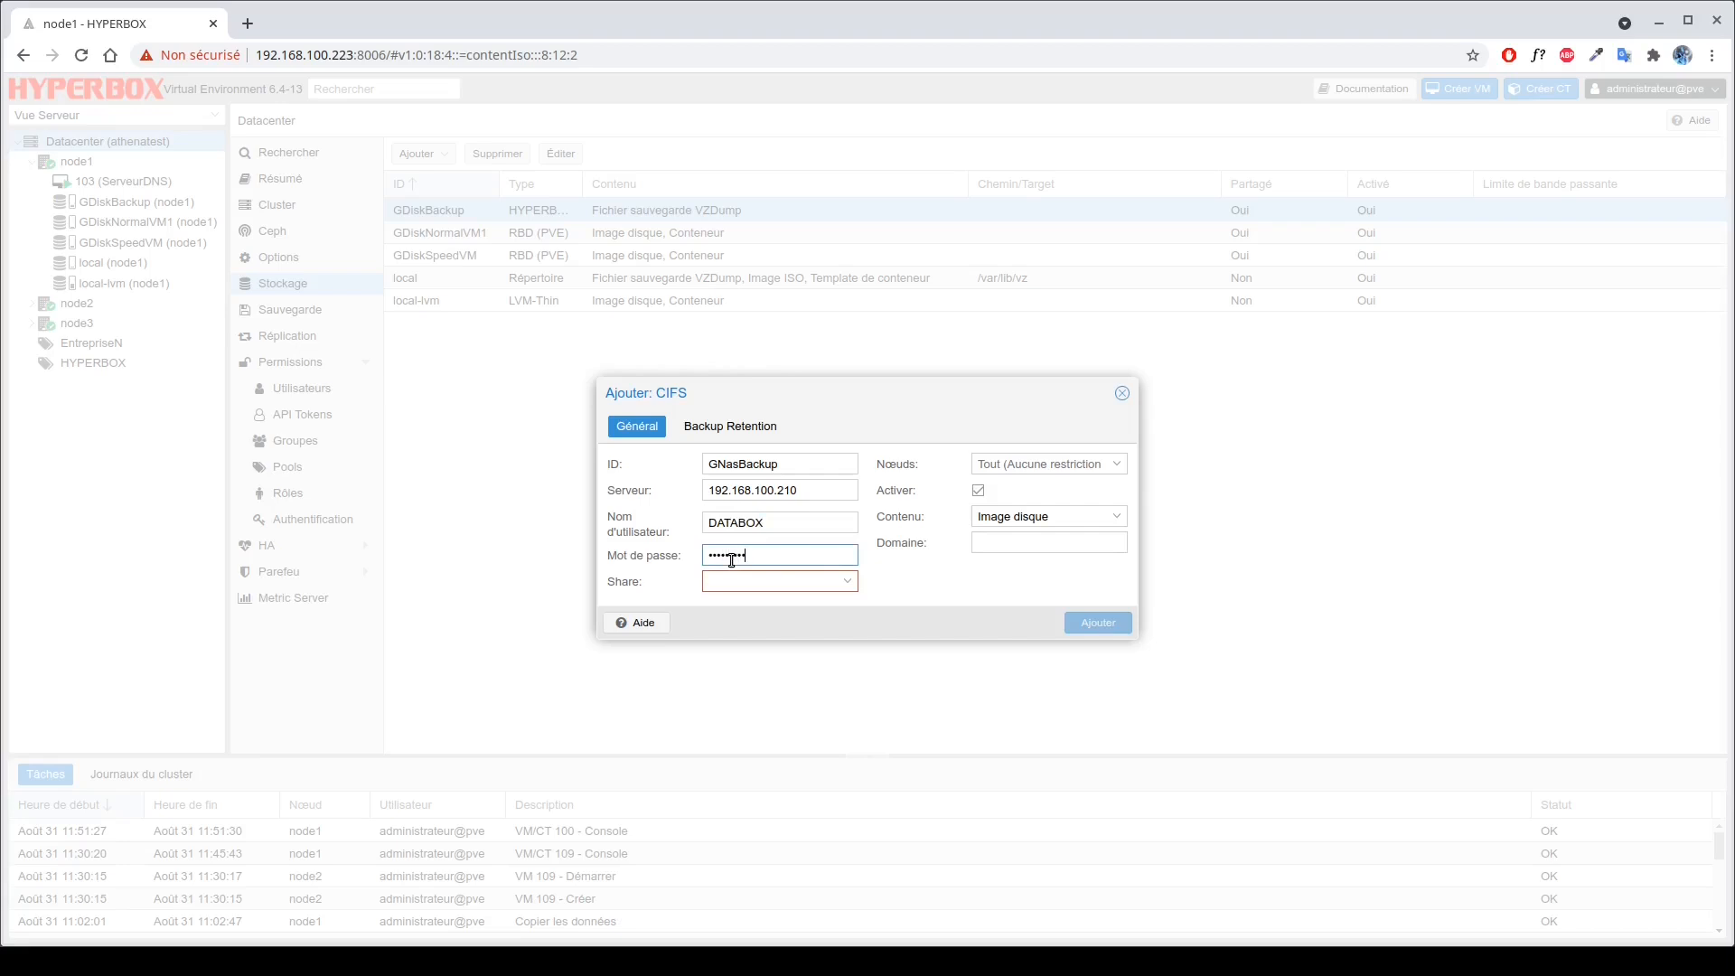
pyautogui.click(986, 543)
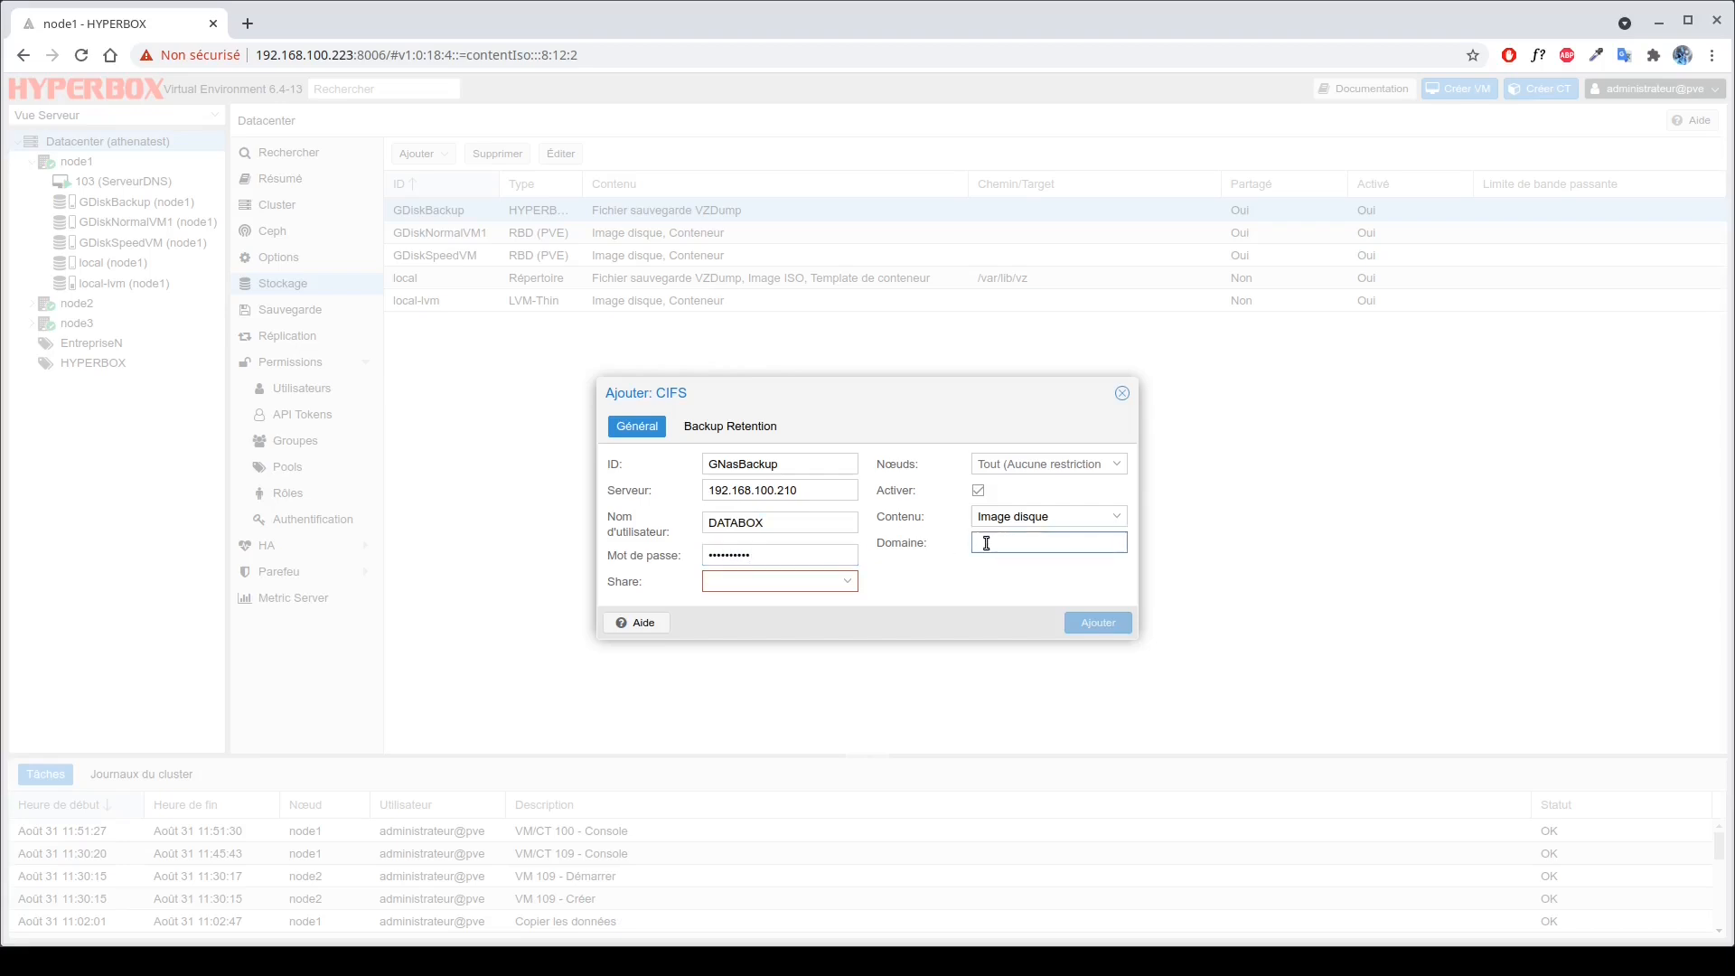
pyautogui.write('athena.local')
pyautogui.click(794, 584)
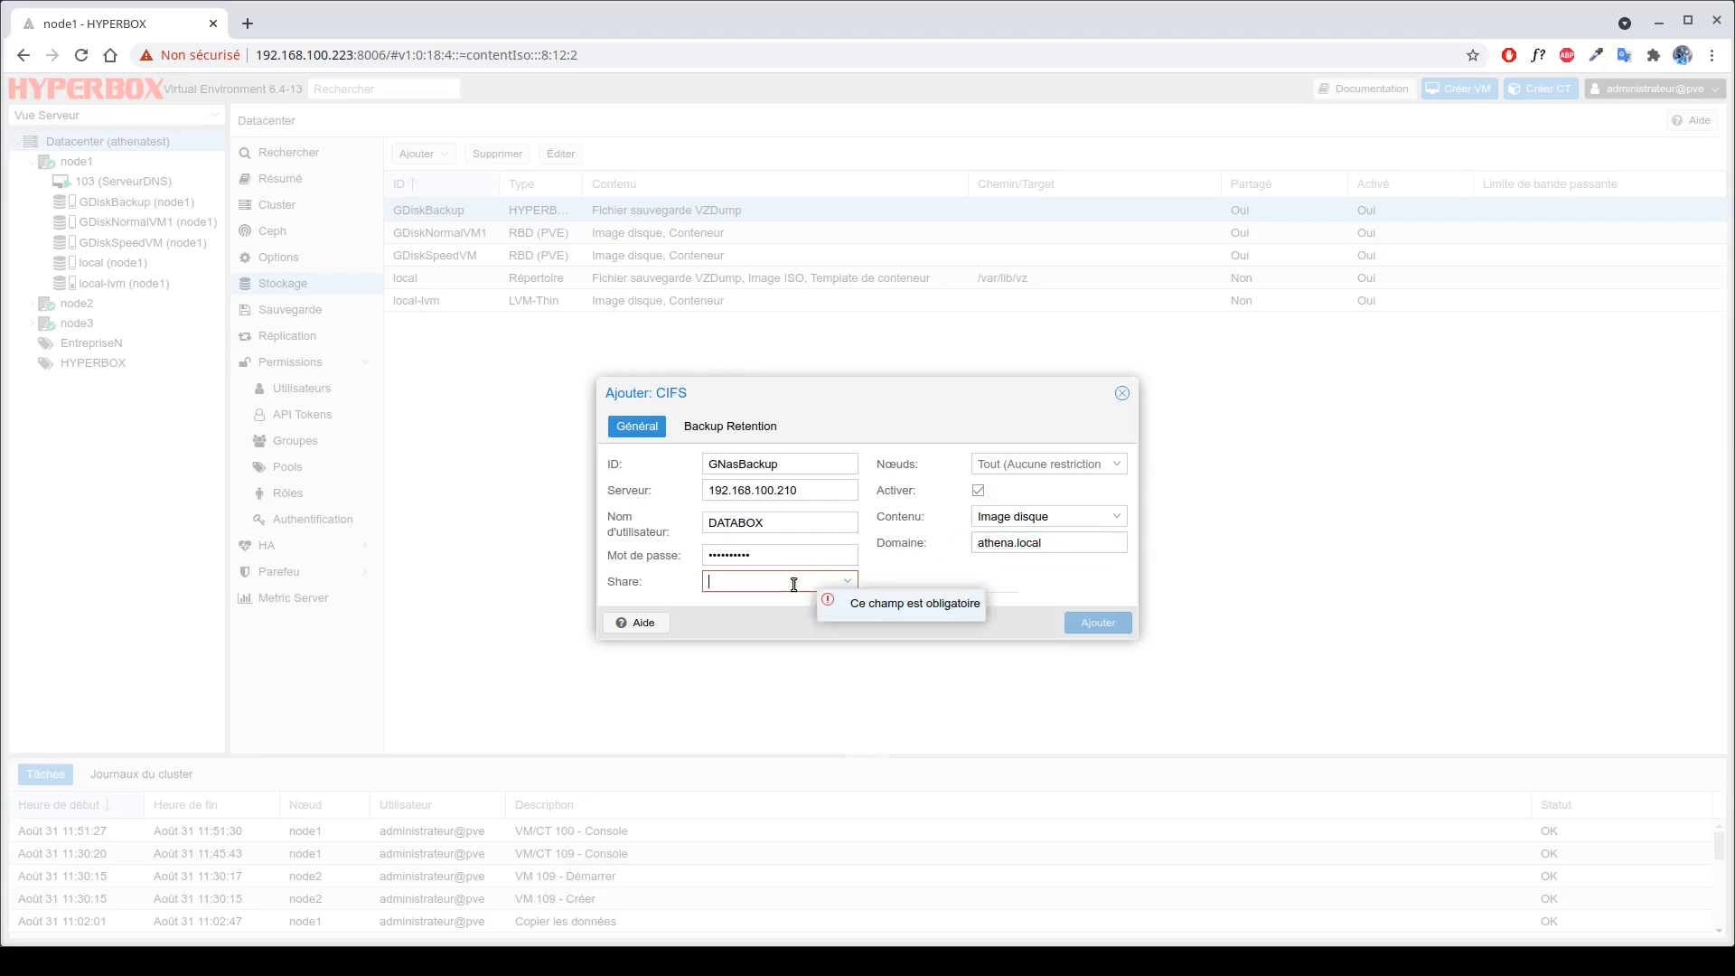
pyautogui.write('databox-vm')
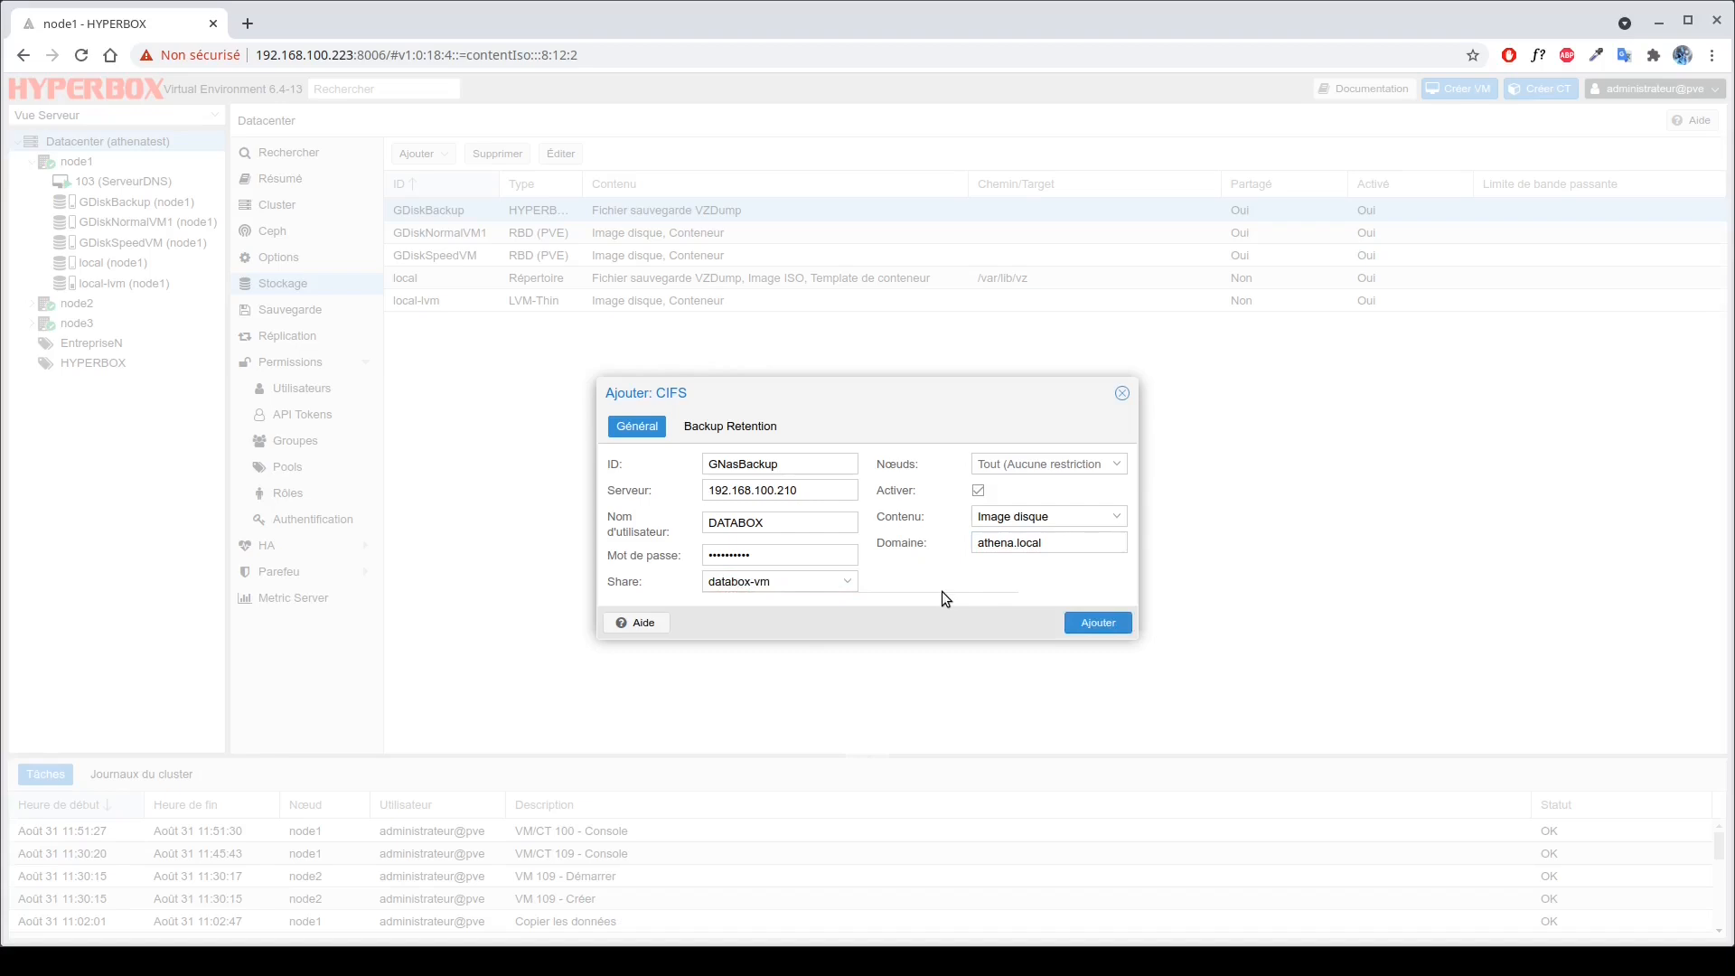
# Restrict GNasBackup's content to VZDump backup files only and create the CIFS storage.
pyautogui.click(1003, 465)
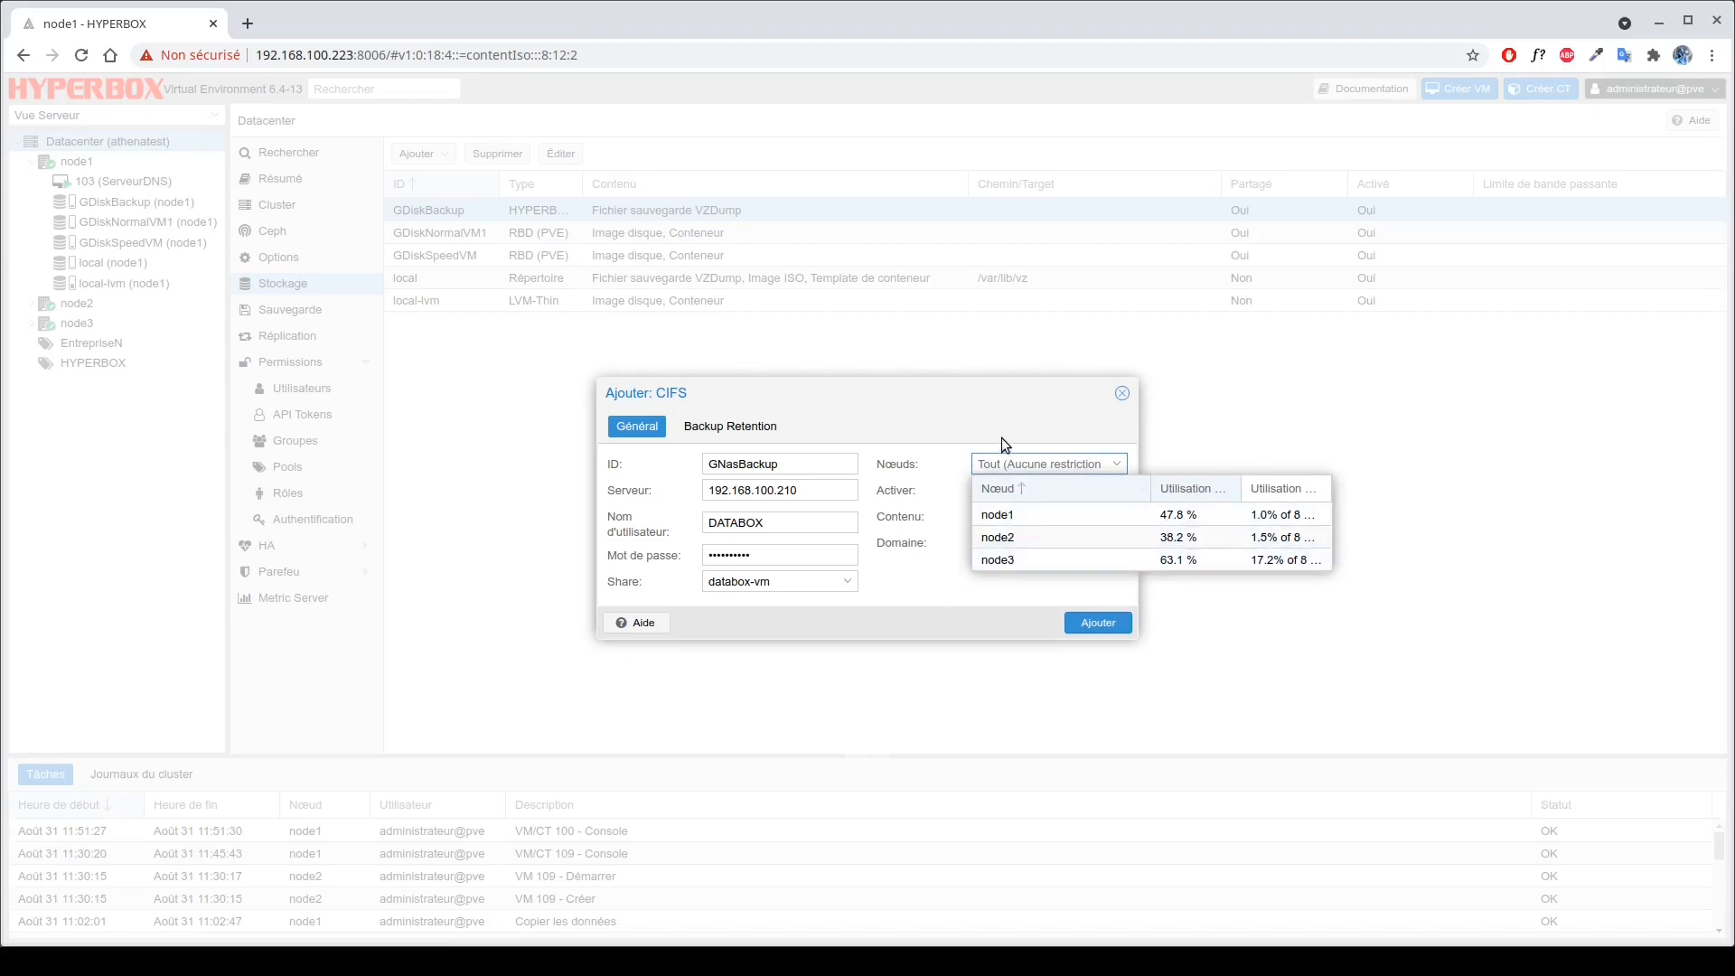
pyautogui.click(945, 515)
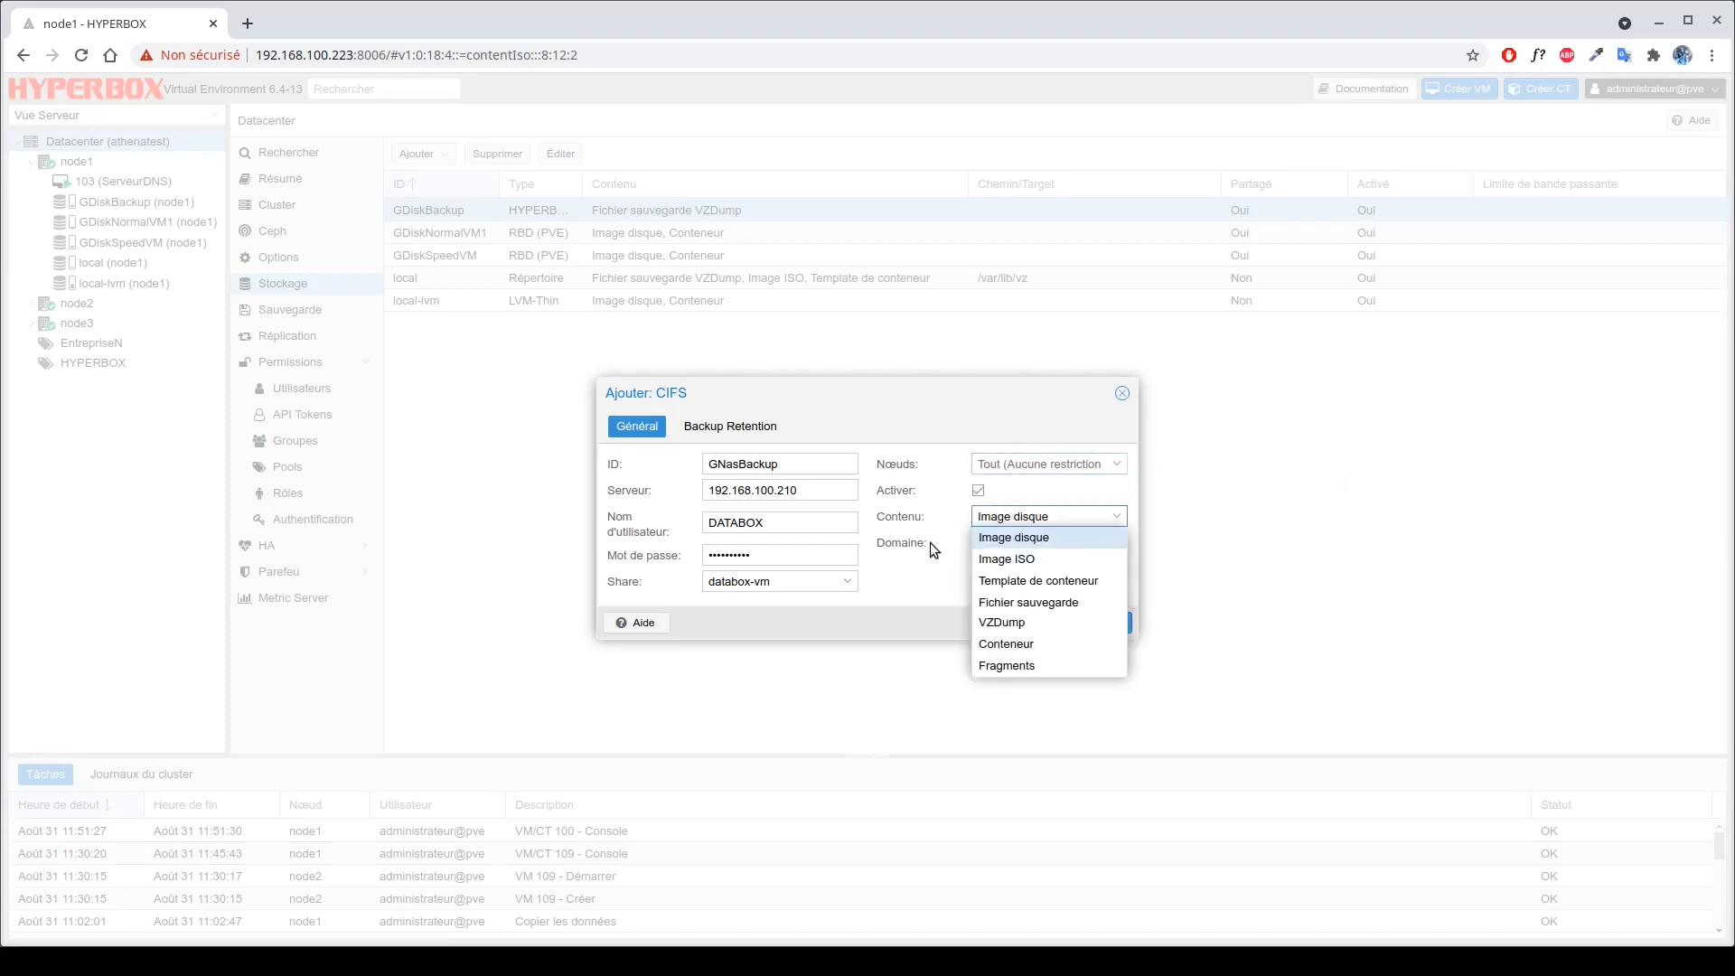
pyautogui.click(1019, 558)
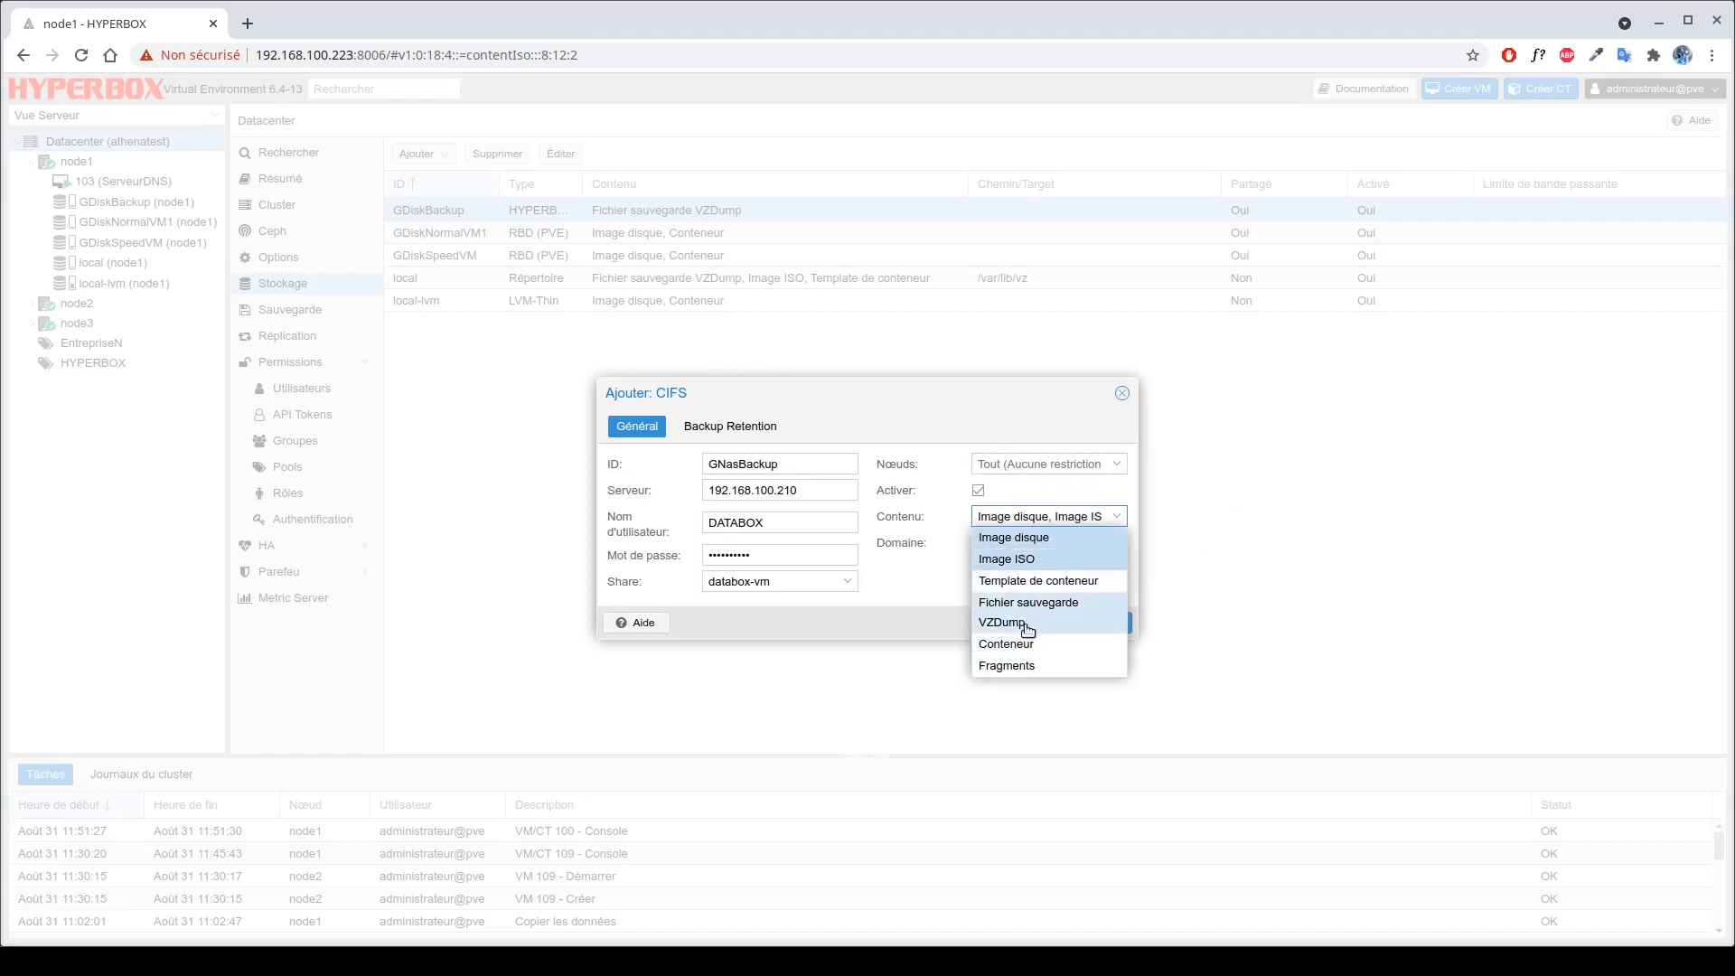
pyautogui.click(1028, 613)
pyautogui.click(1061, 677)
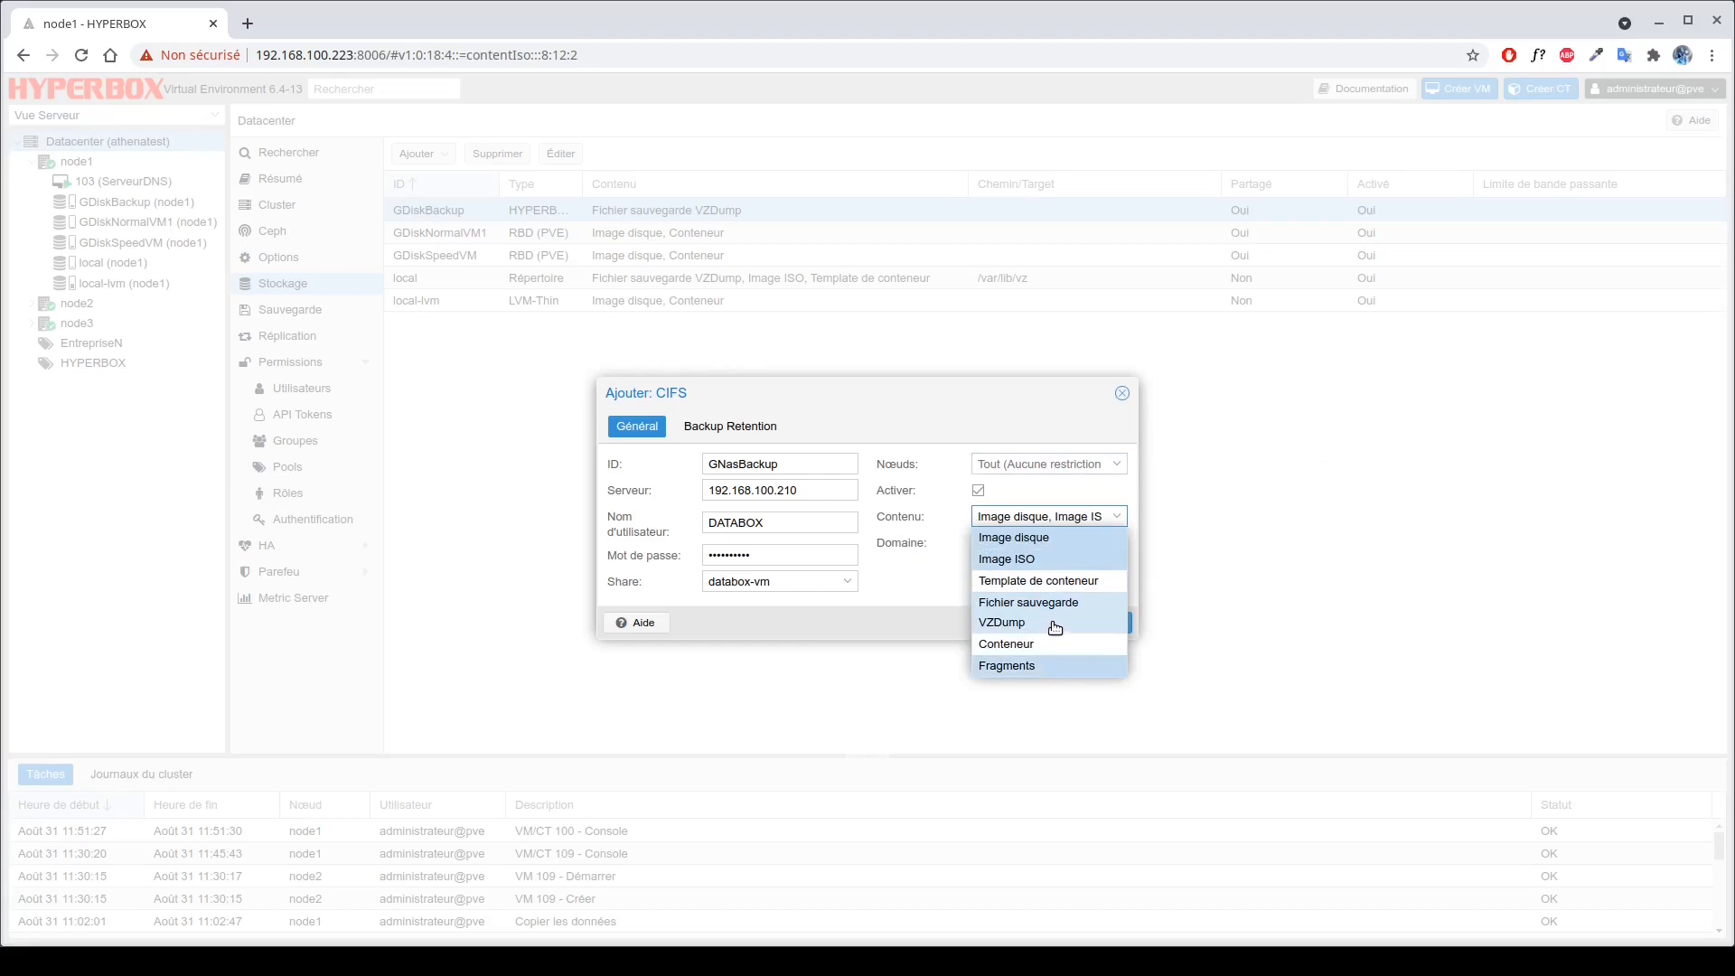
pyautogui.click(1063, 601)
pyautogui.click(1046, 665)
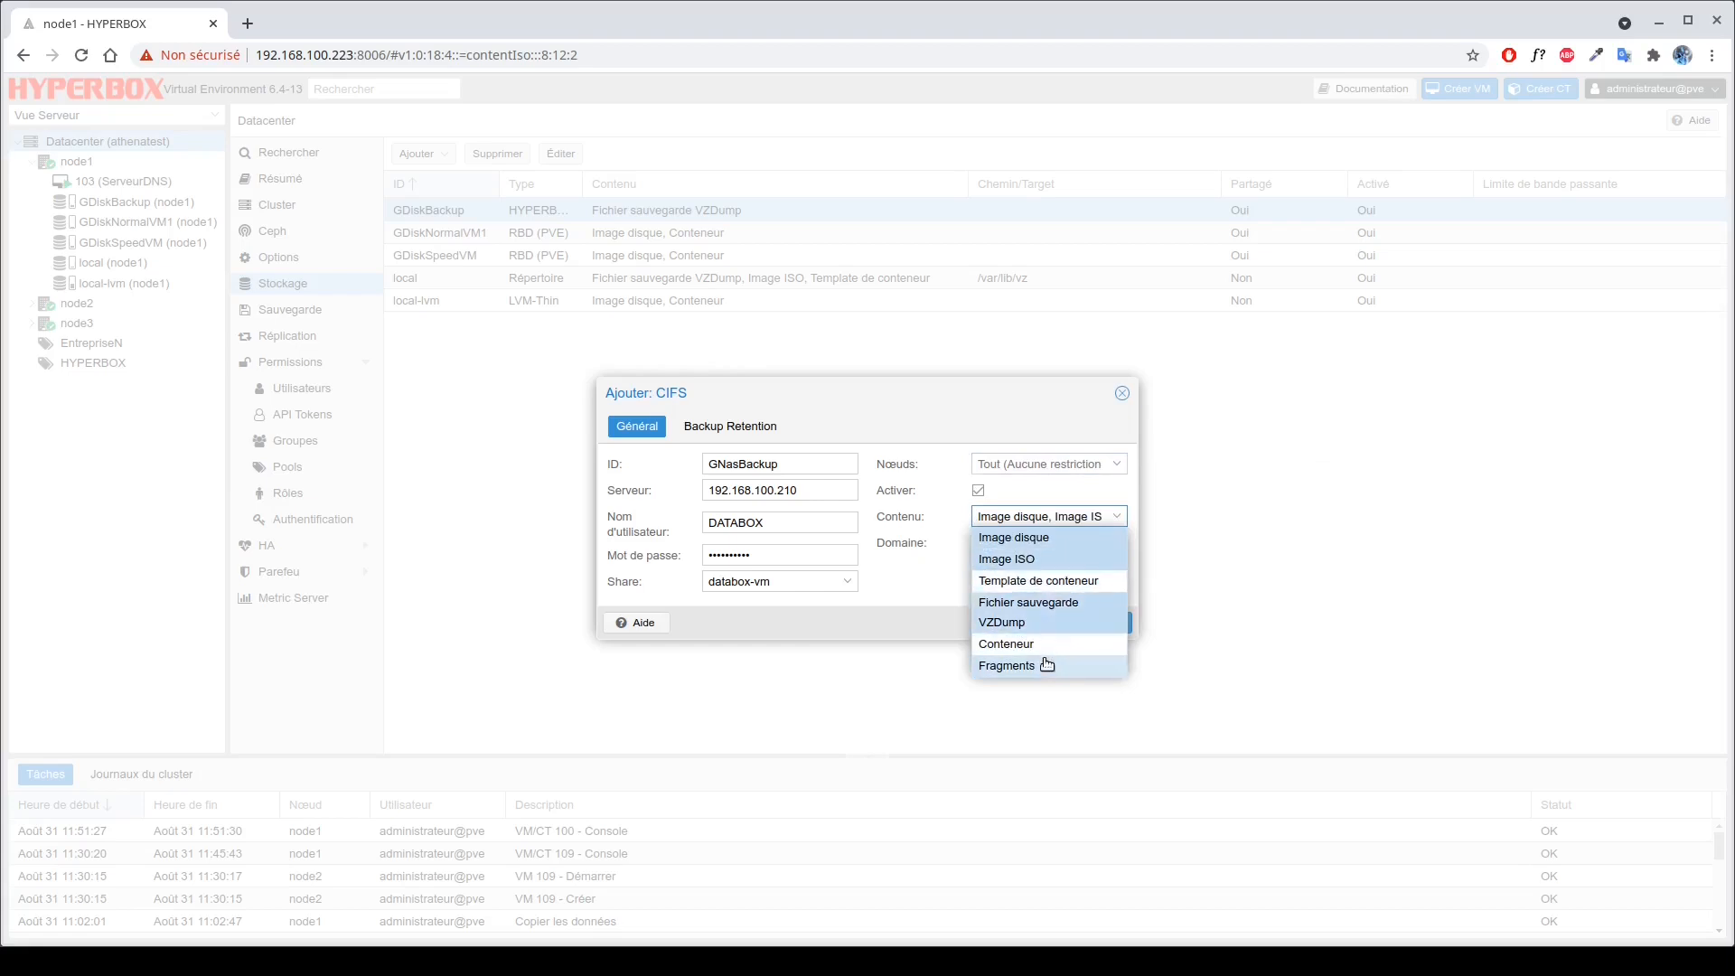
pyautogui.click(1051, 561)
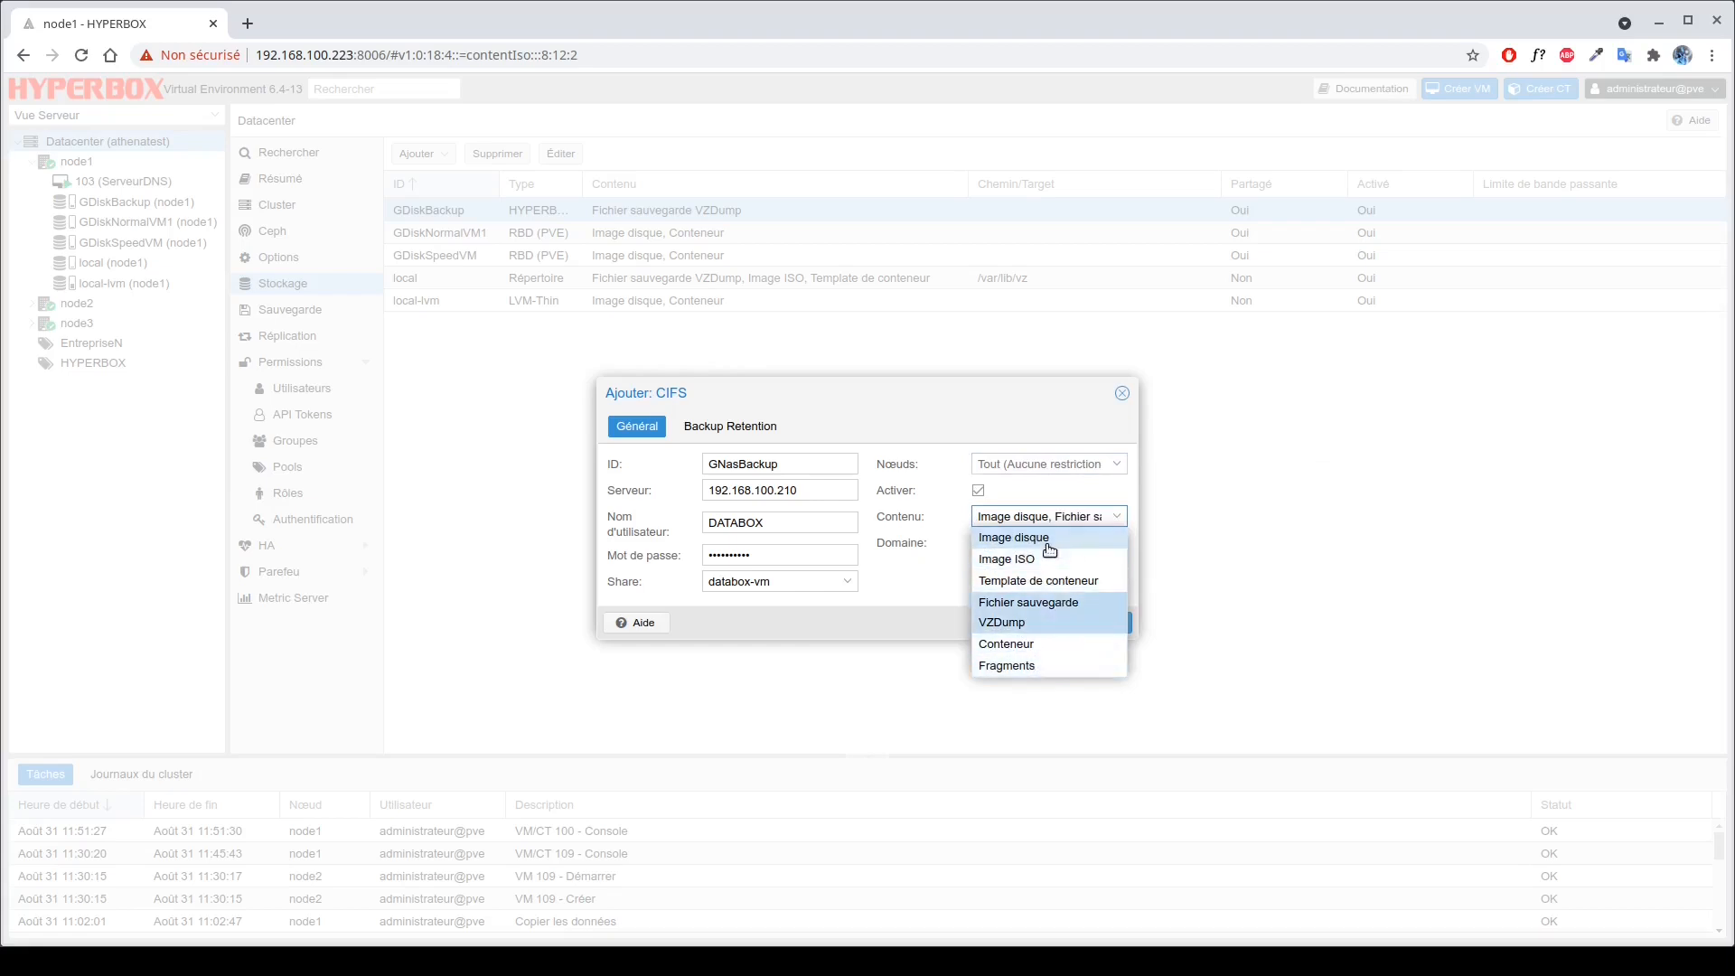
pyautogui.click(1039, 538)
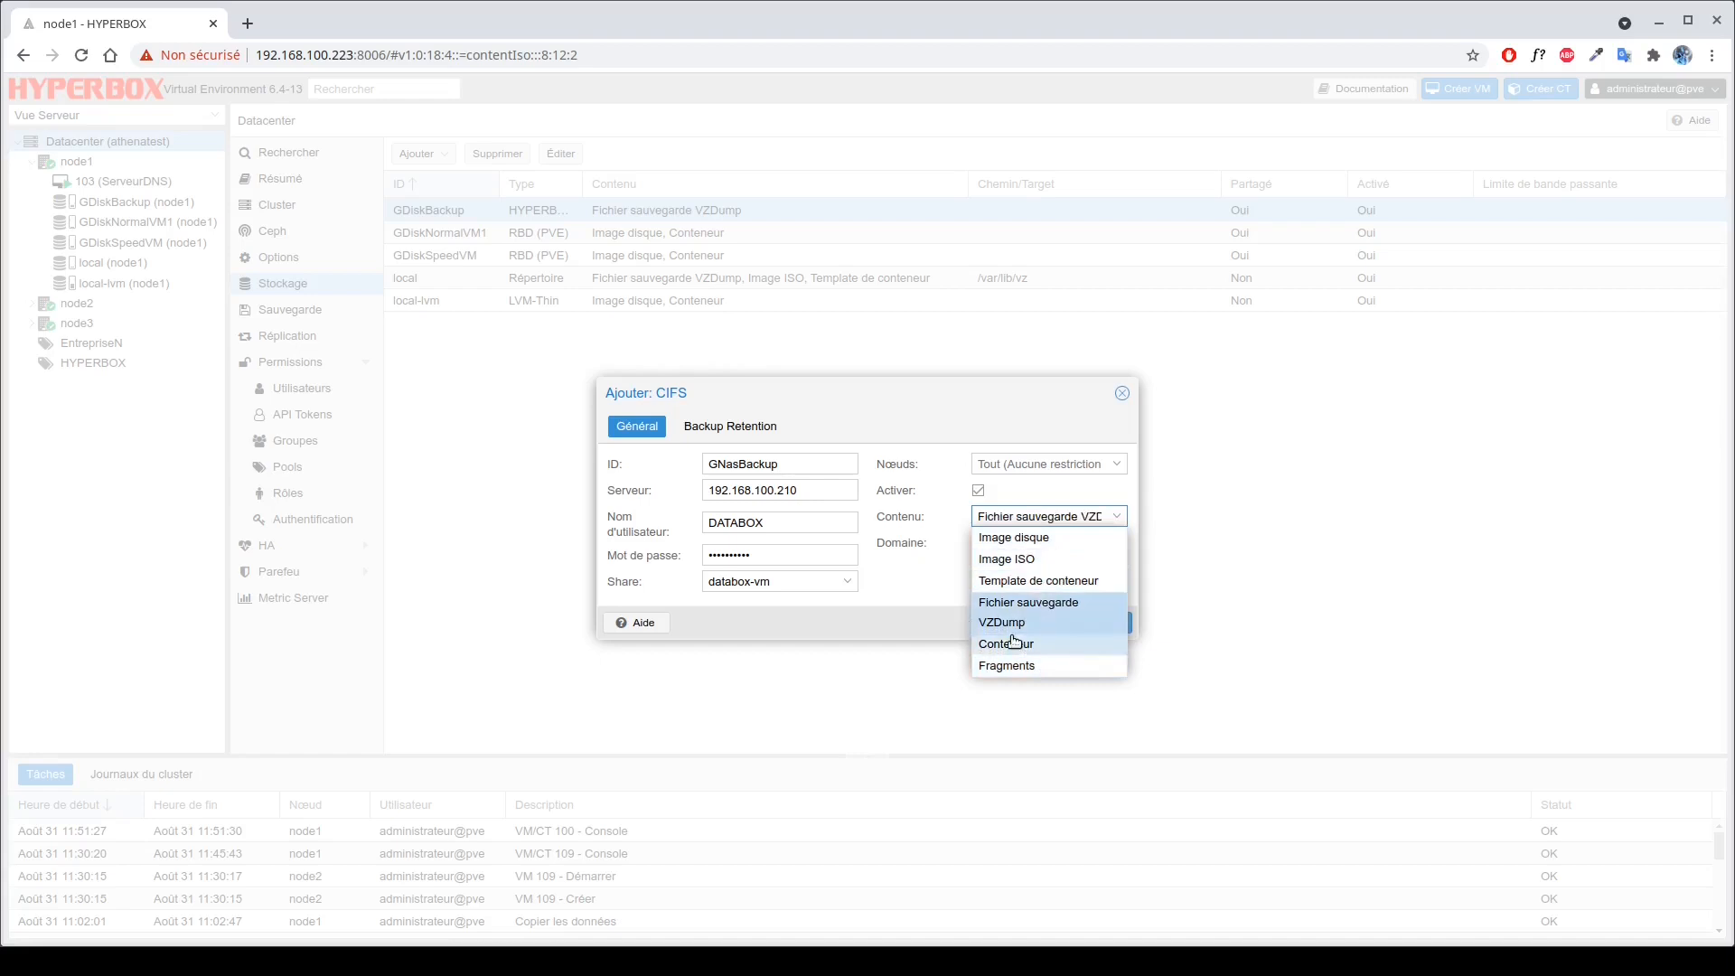
pyautogui.press('Tab')
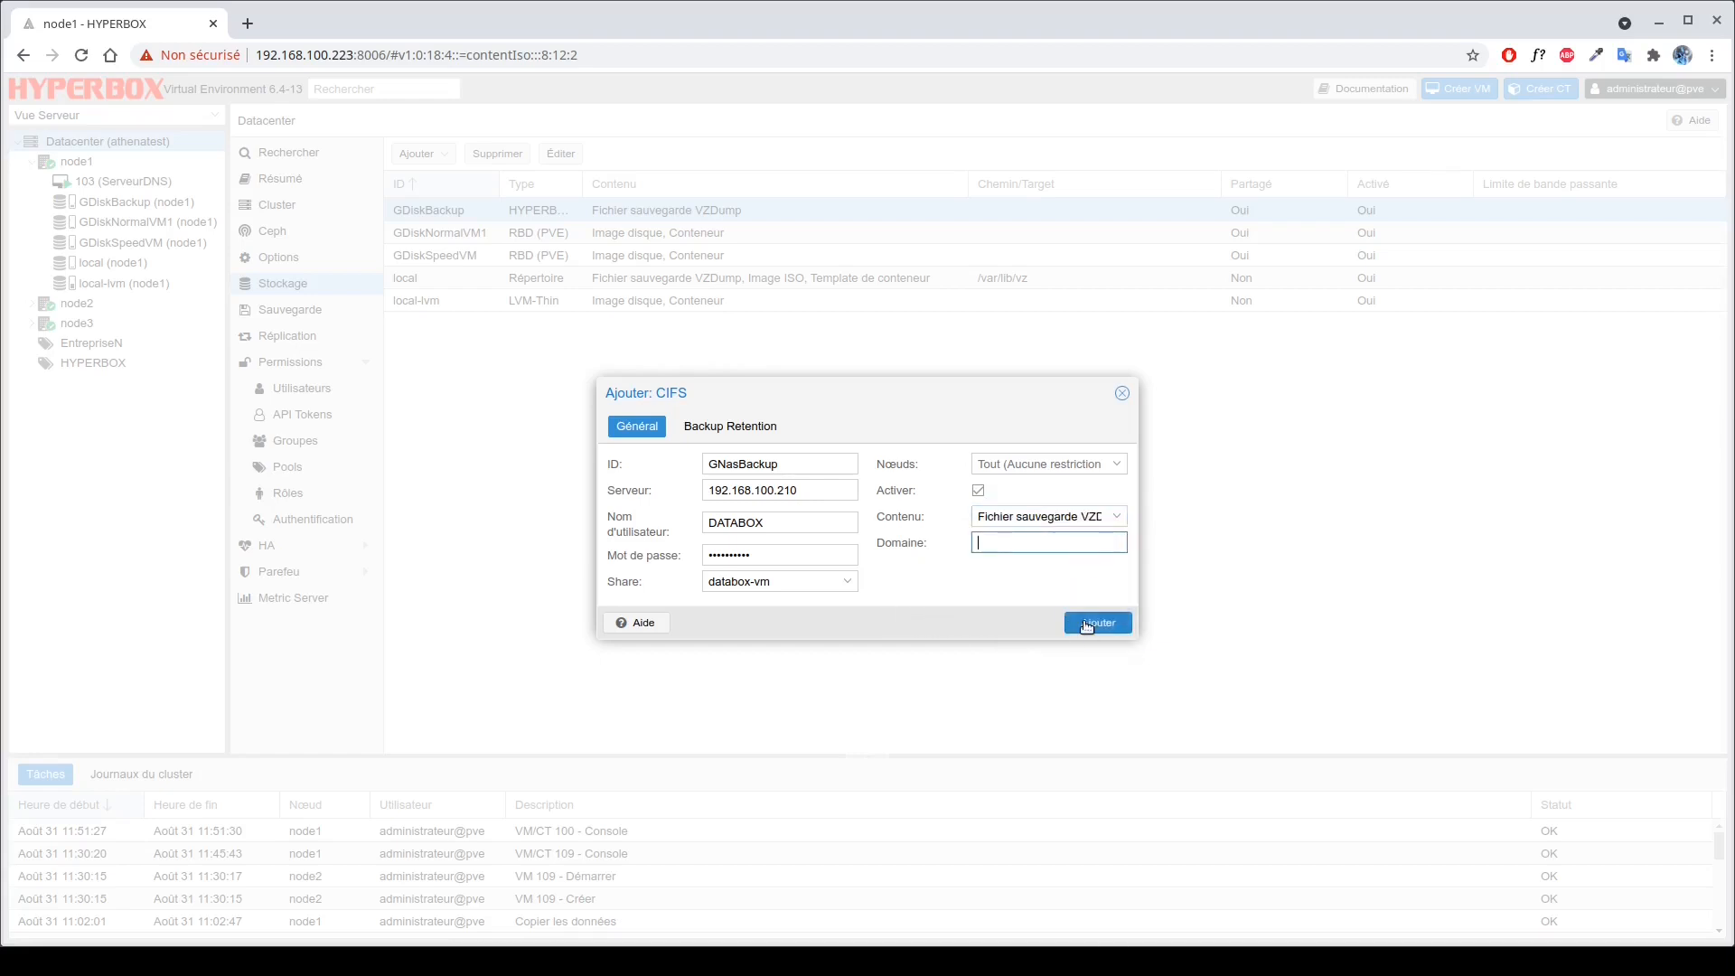
pyautogui.click(1077, 626)
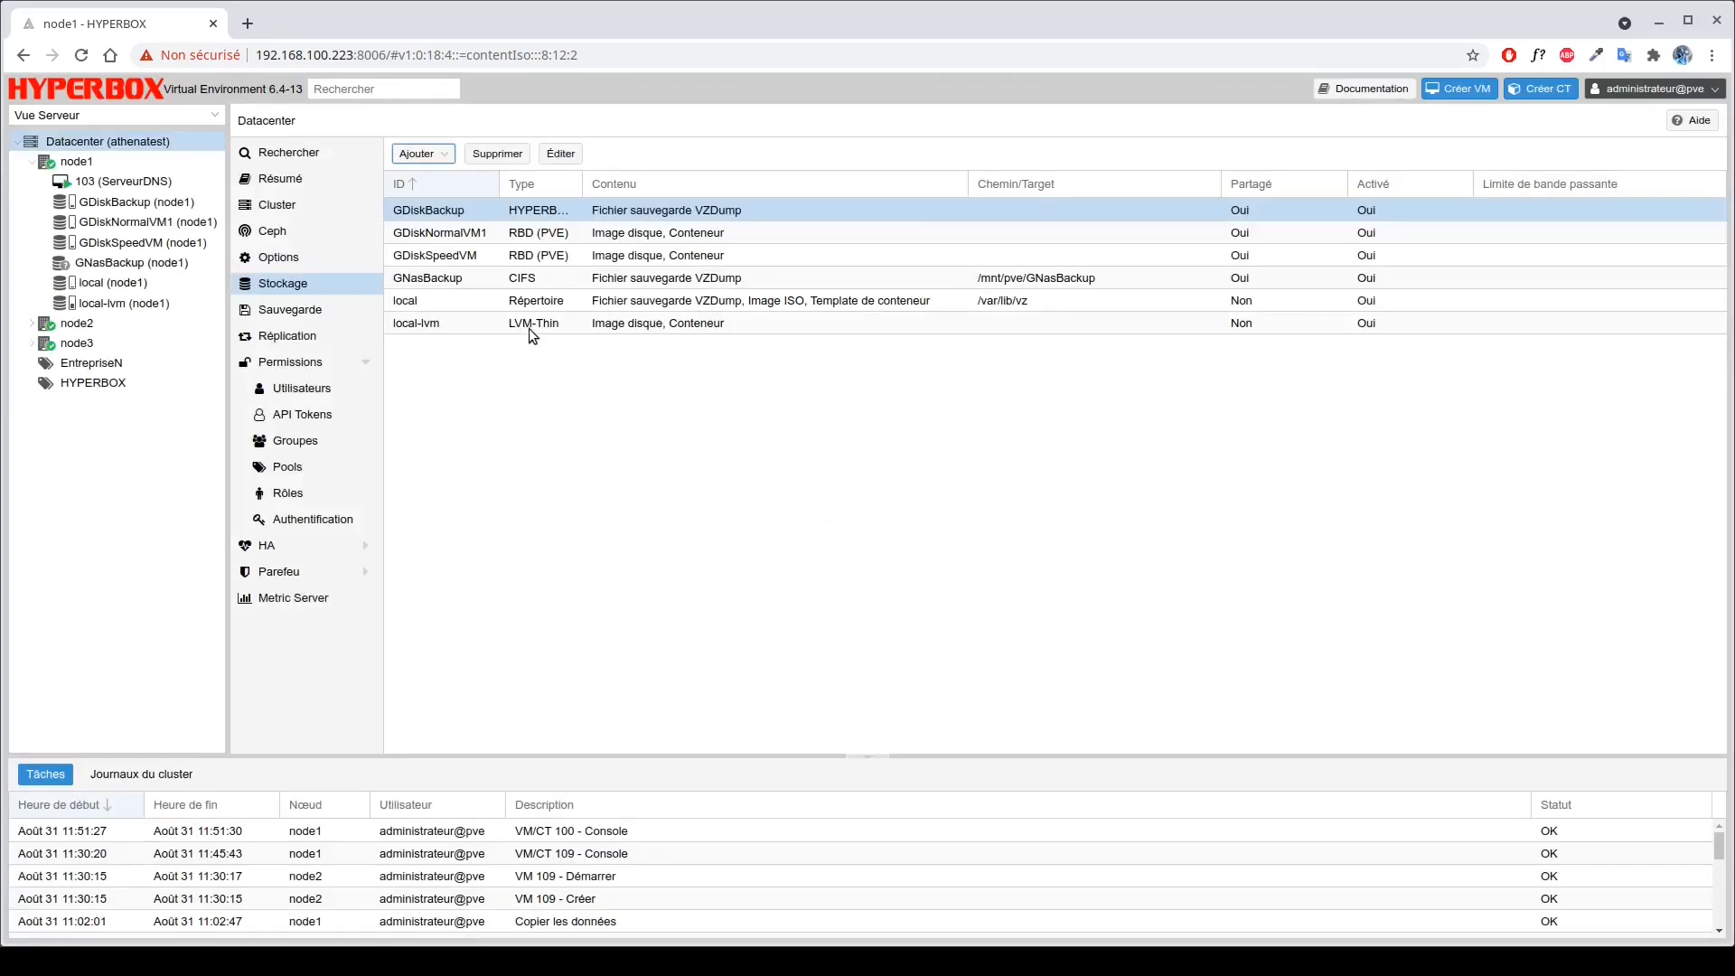
# Select the new GNasBackup storage entry in the storage list.
pyautogui.click(471, 279)
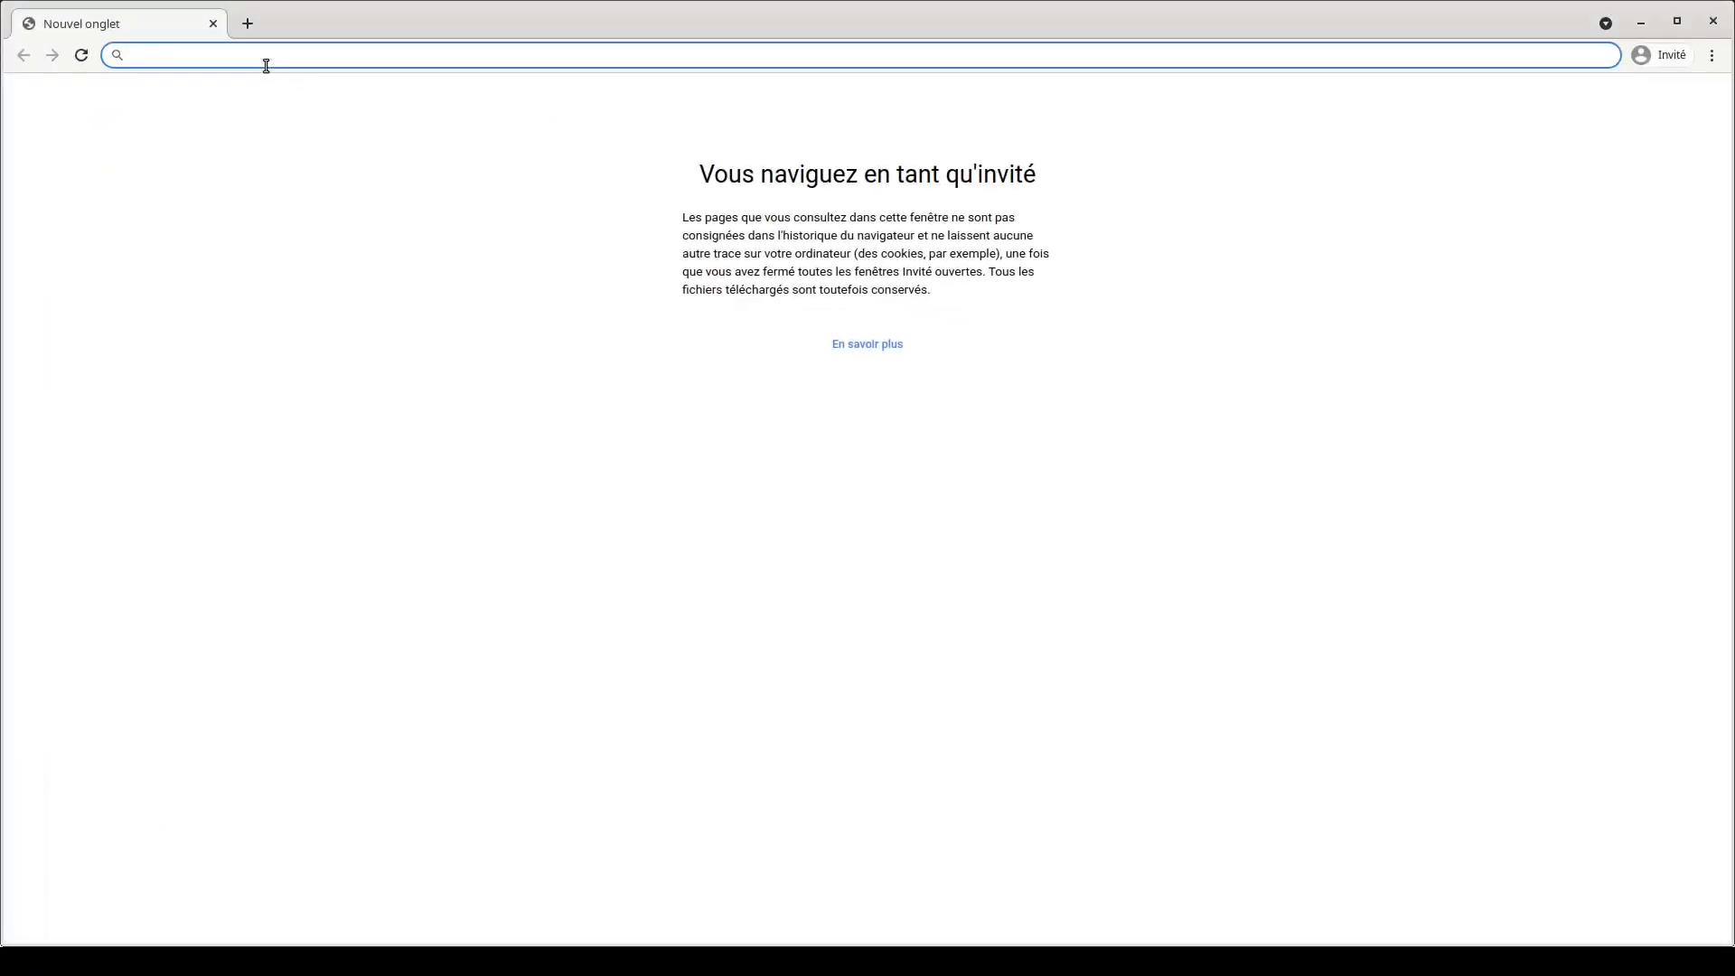
pyautogui.write('h')
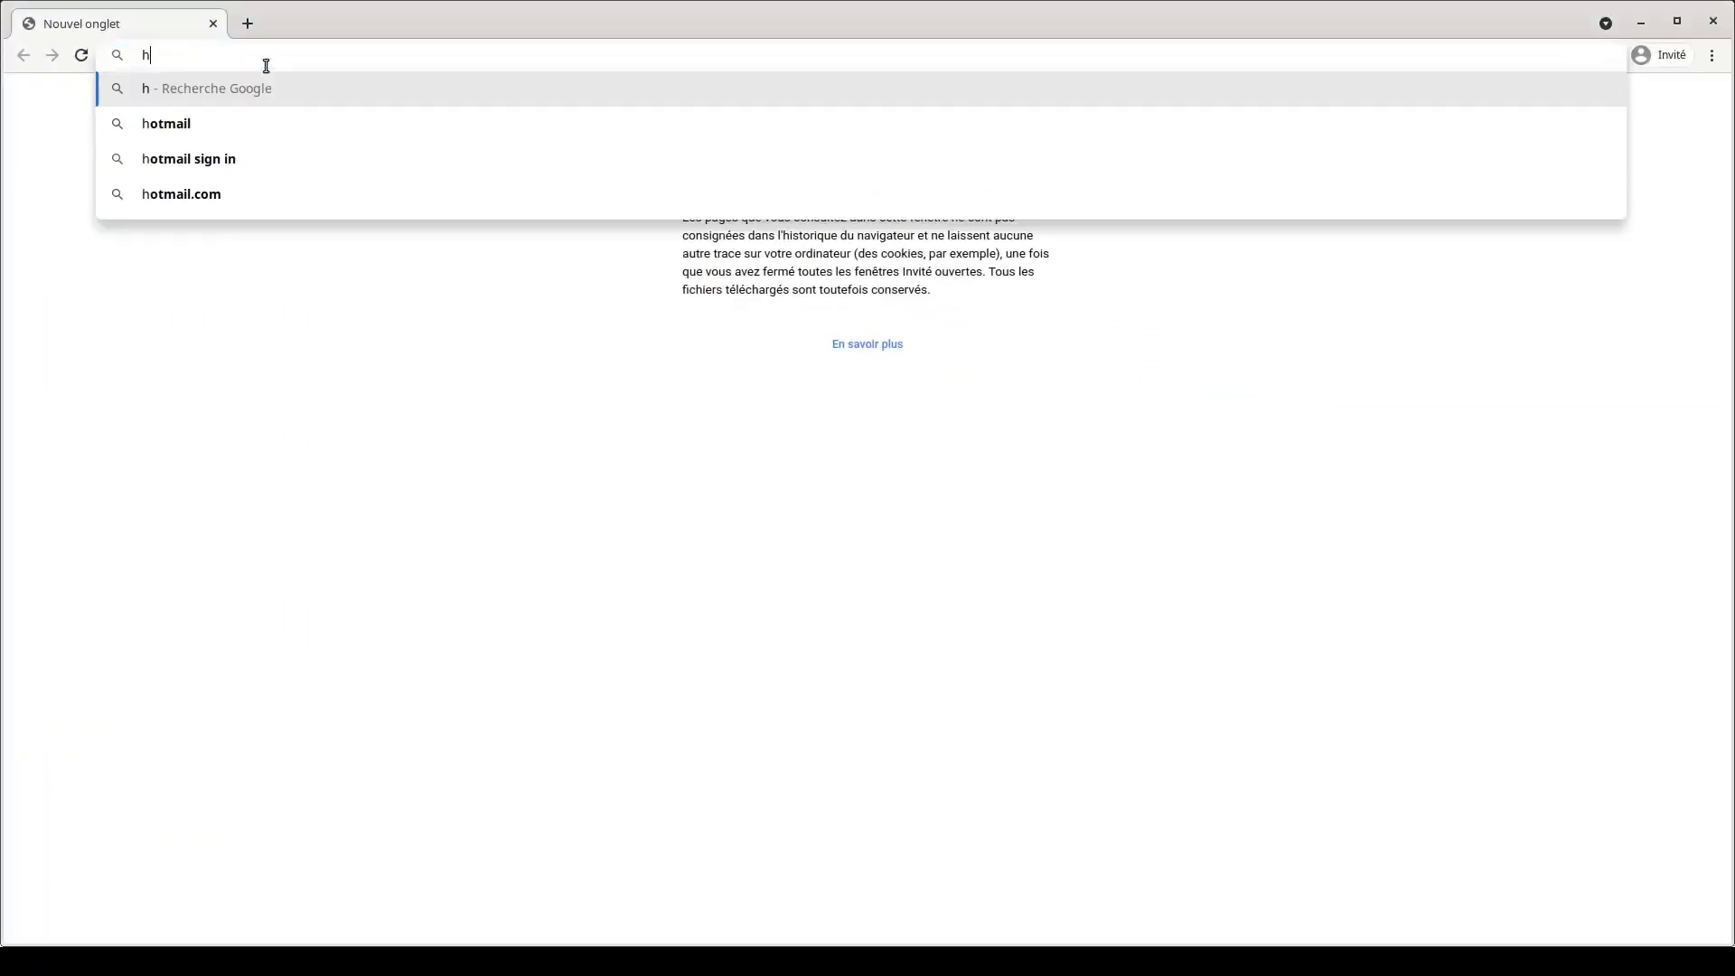
pyautogui.write('ttps:')
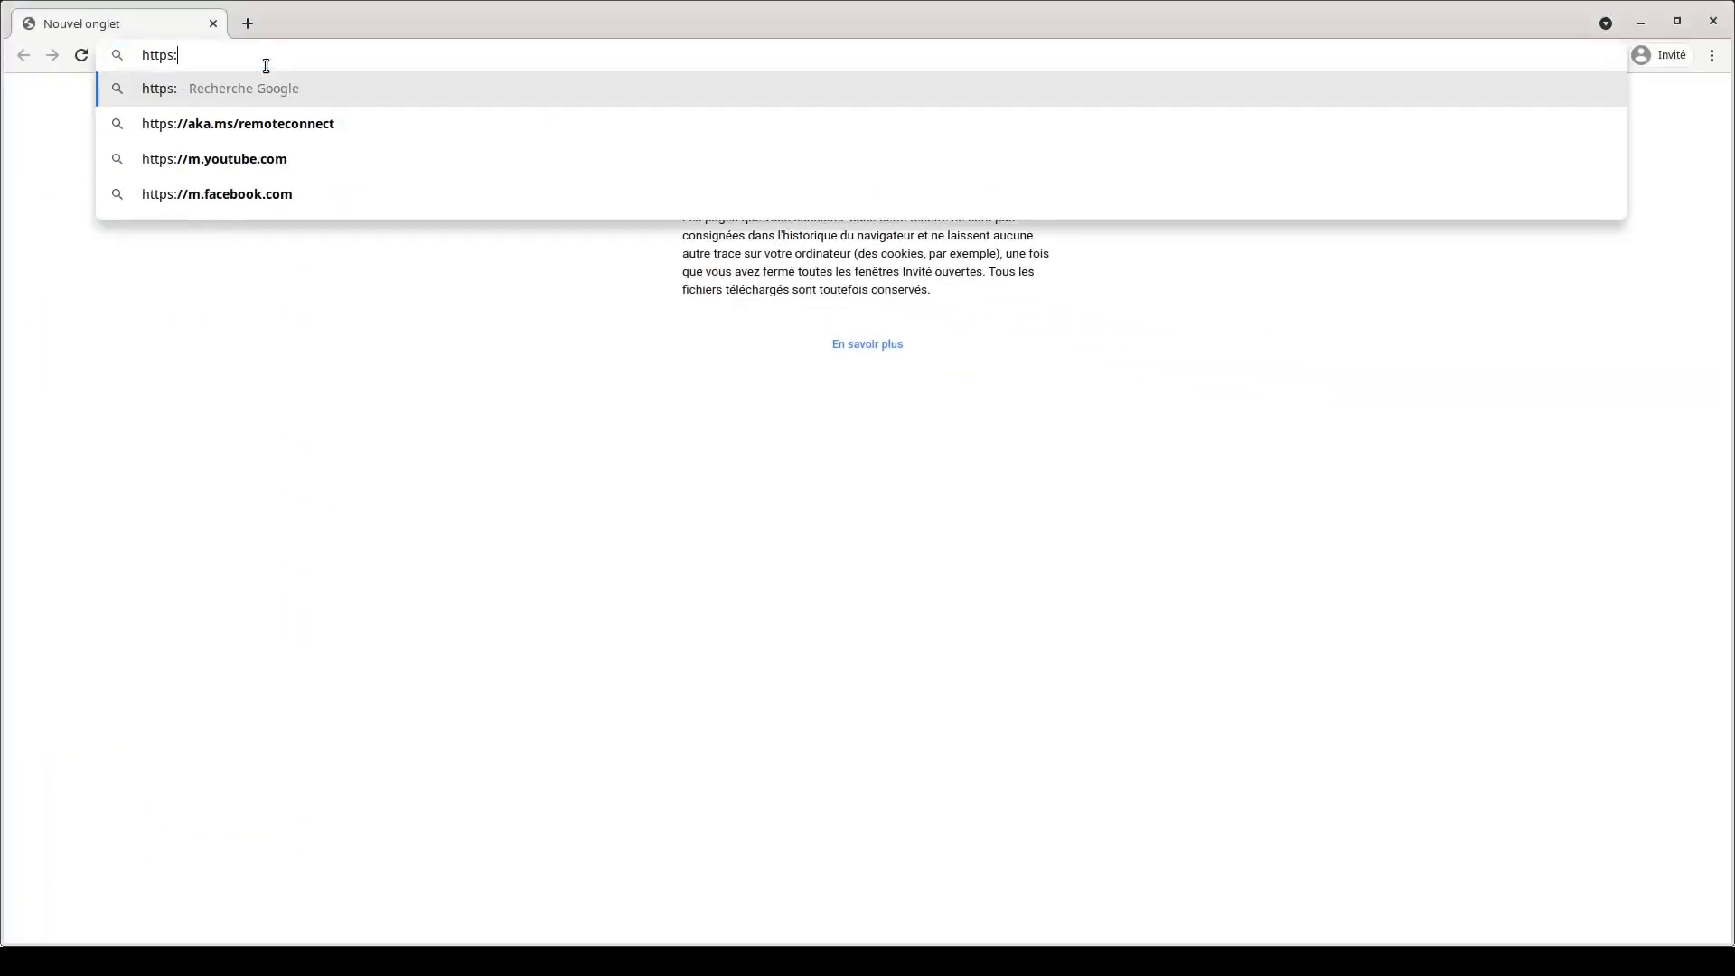
pyautogui.write('//1')
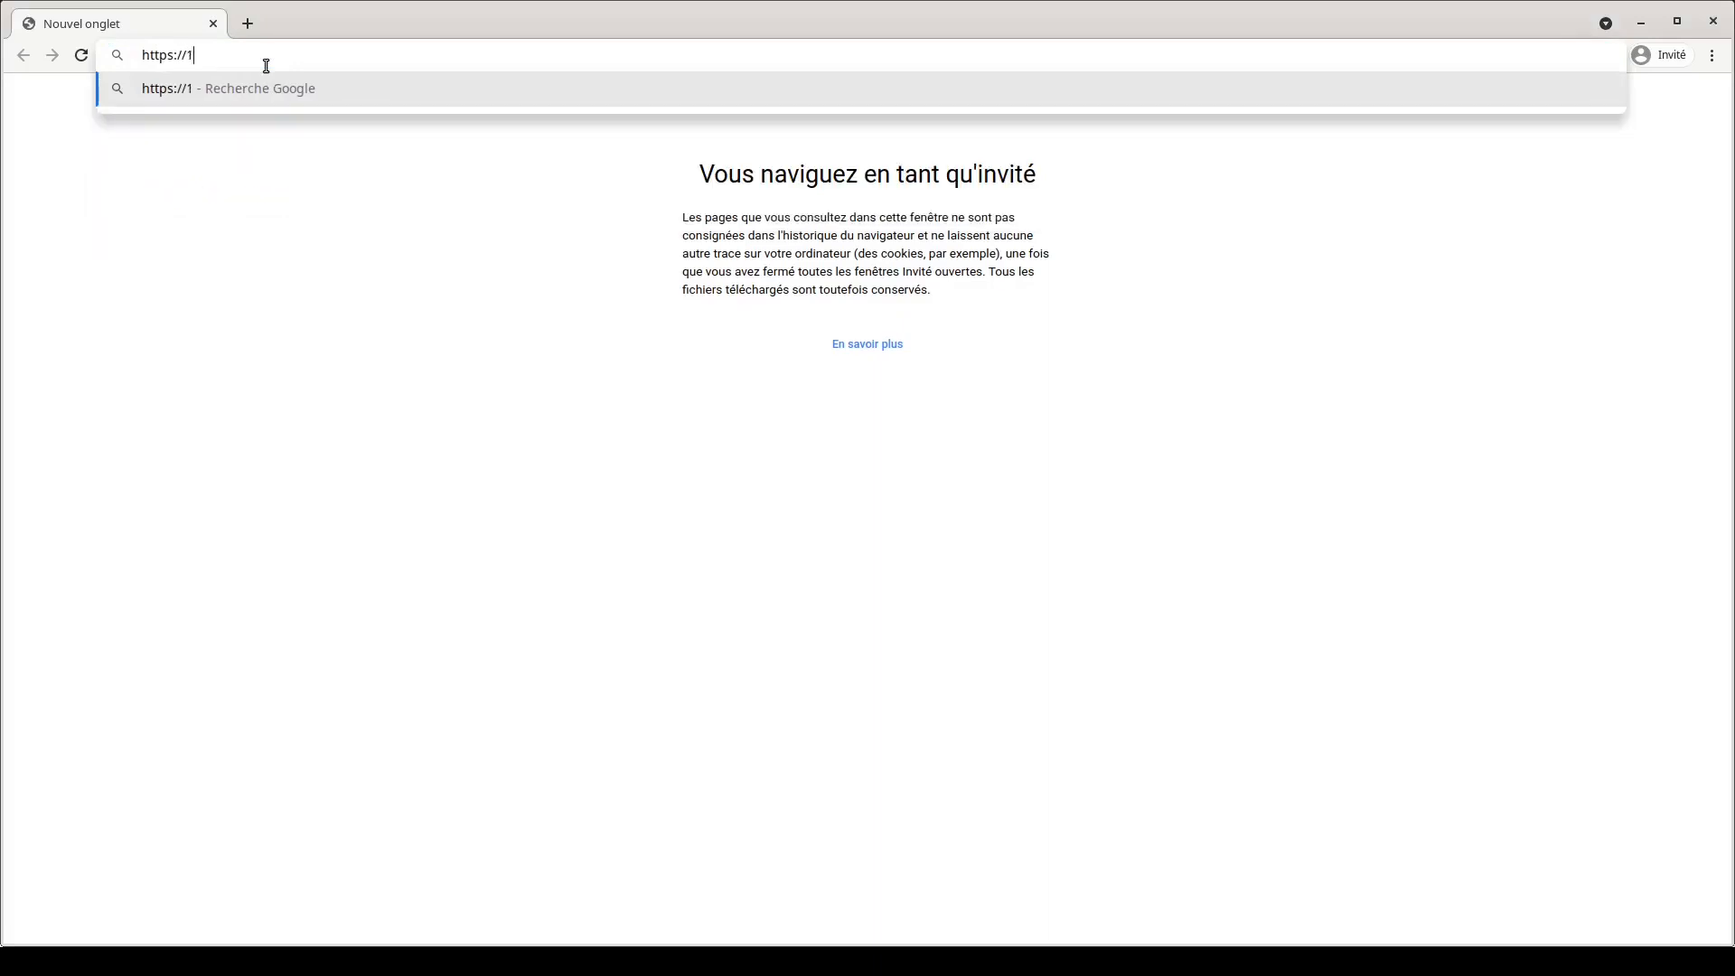
pyautogui.write('92.168.100.')
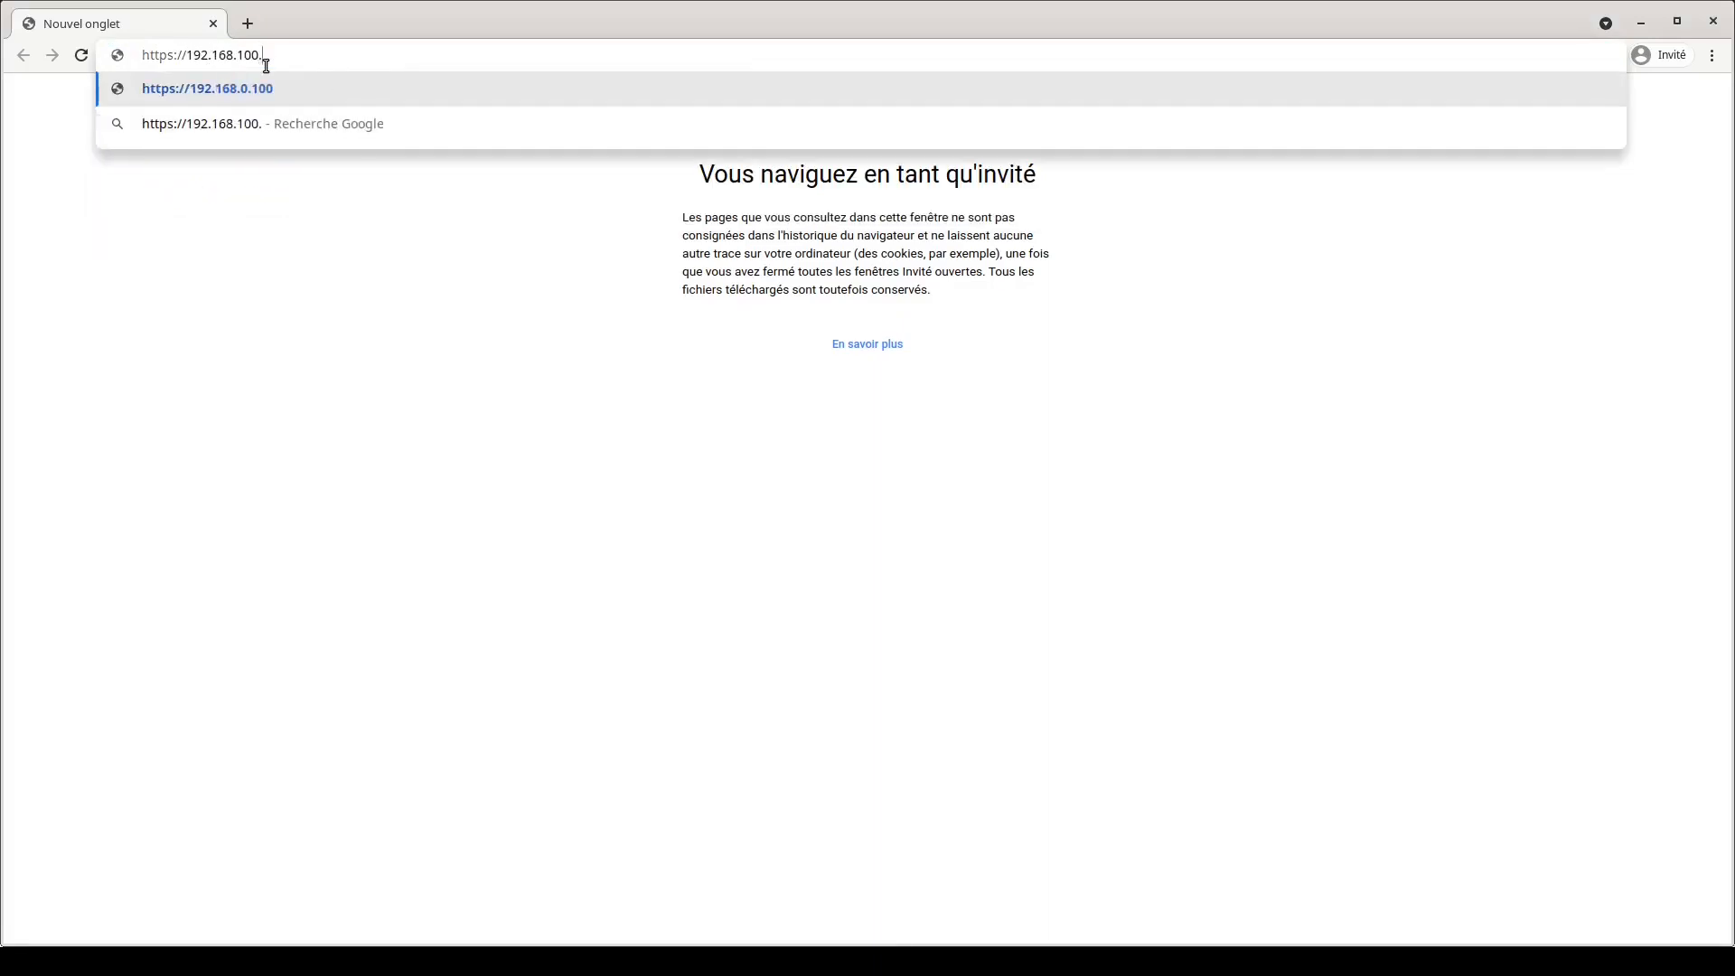
pyautogui.write('227:8007')
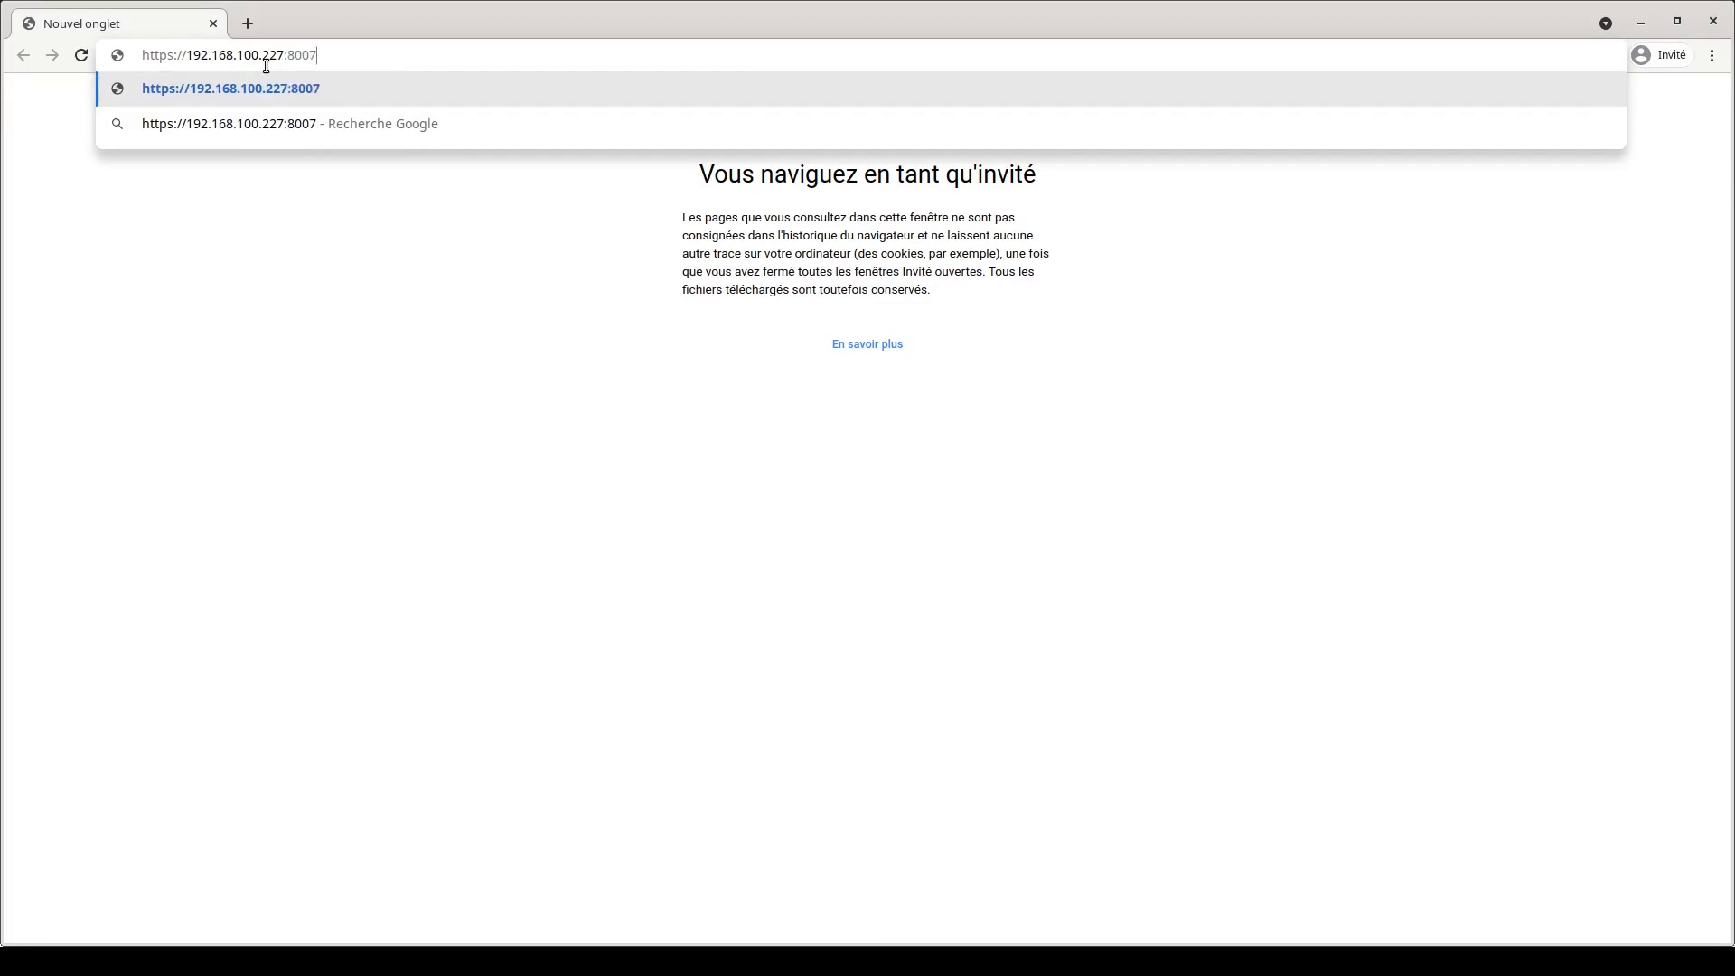
pyautogui.press('Return')
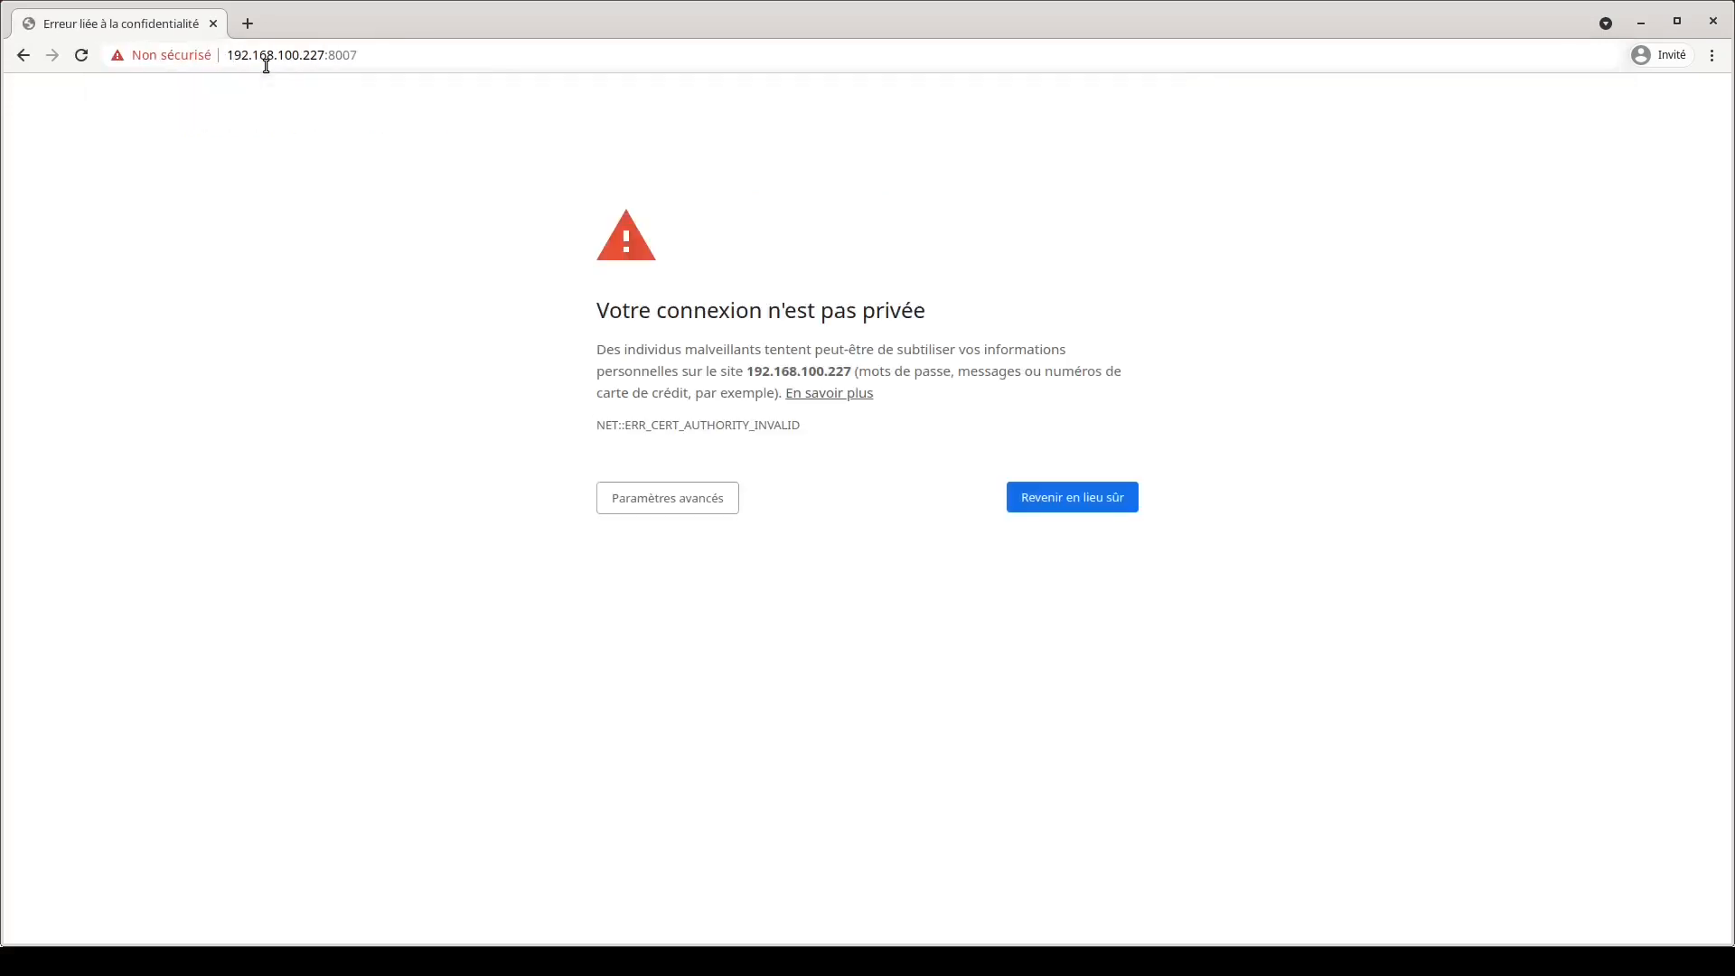
pyautogui.click(641, 504)
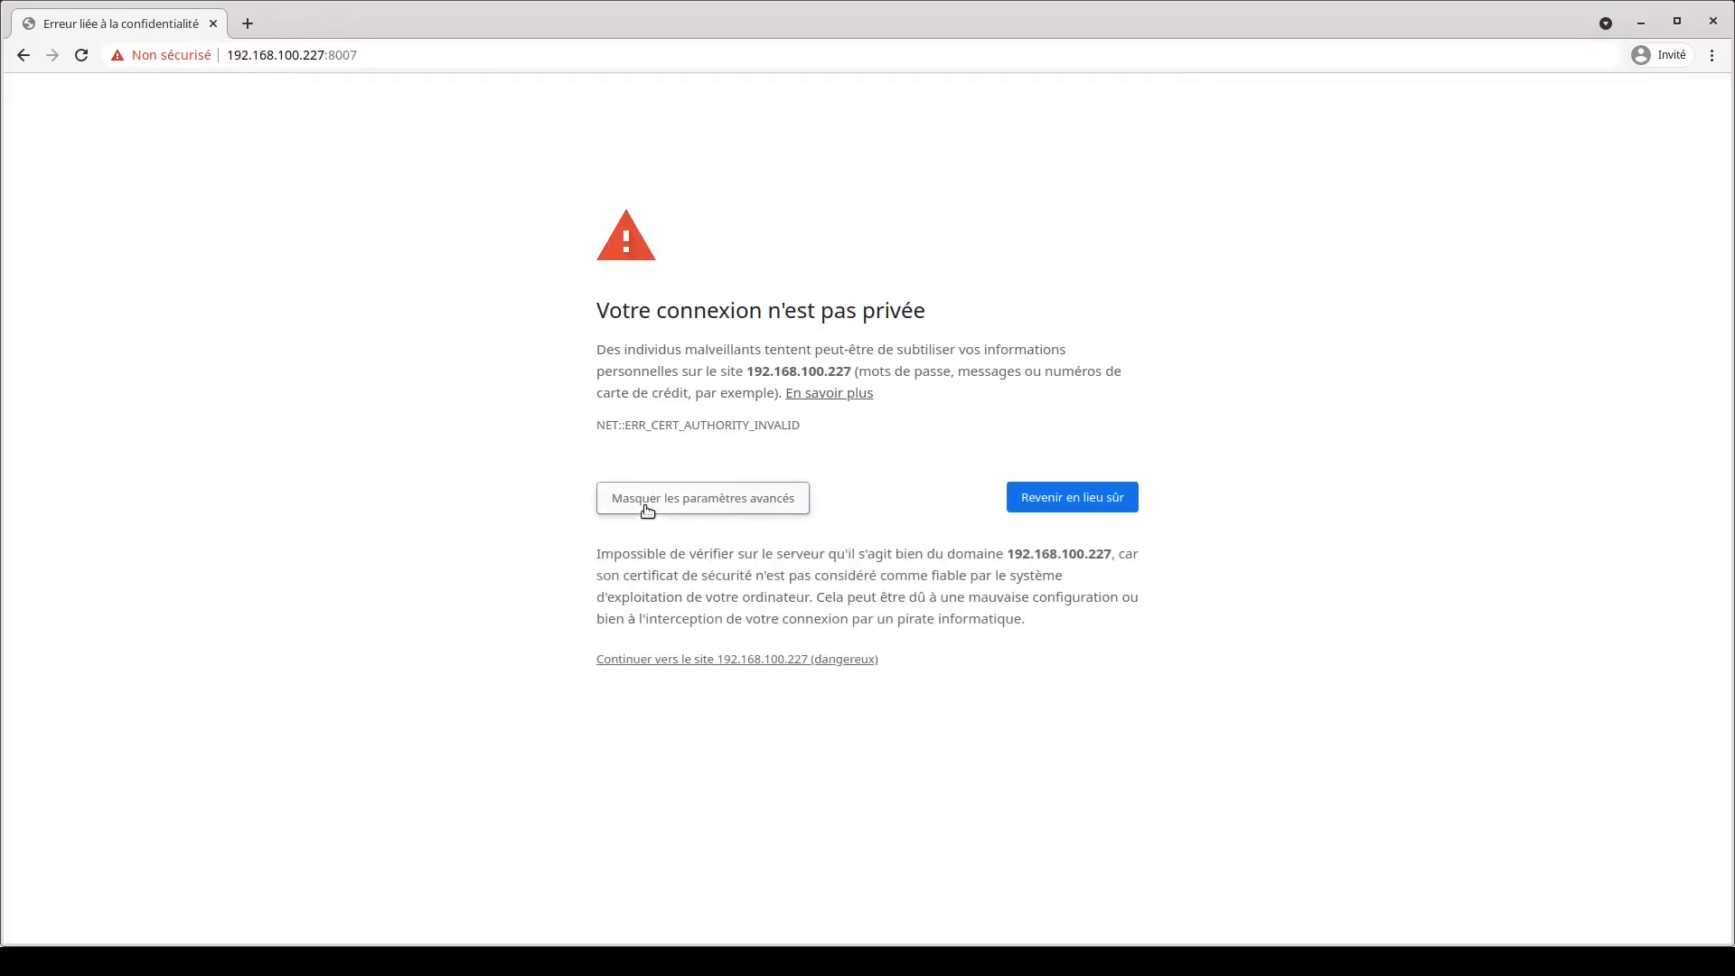
pyautogui.click(668, 666)
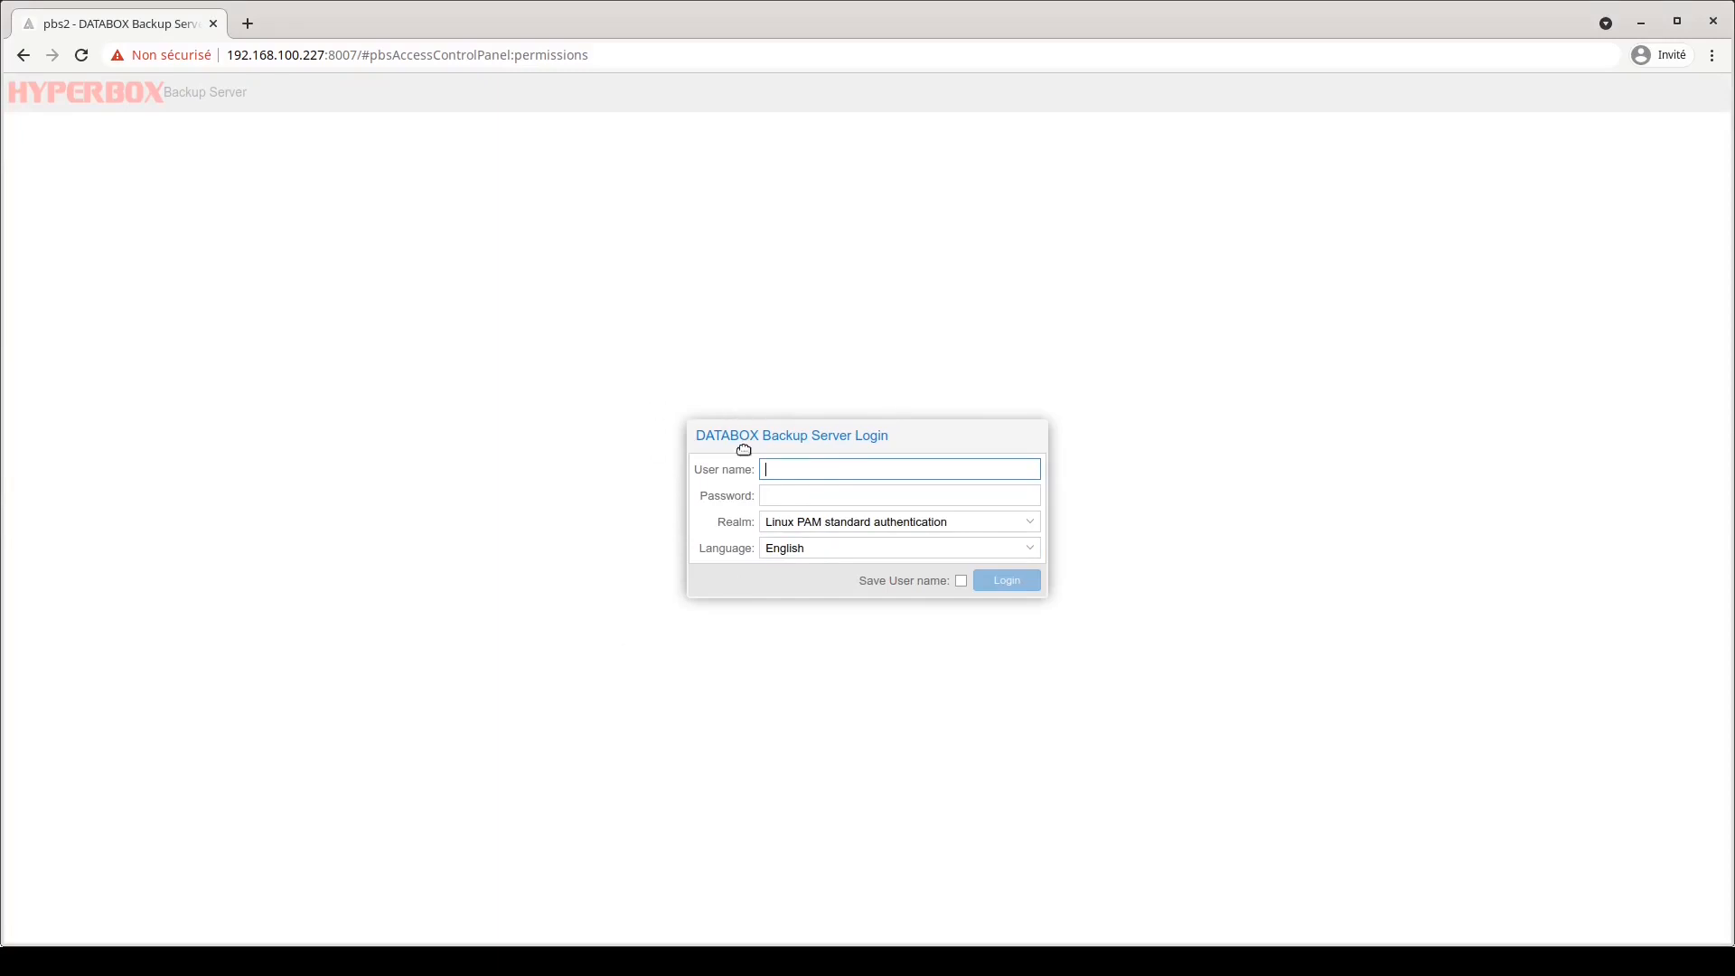
# Switch the login form to French and choose the HYPERBOX Backup authentication srv realm.
pyautogui.click(845, 552)
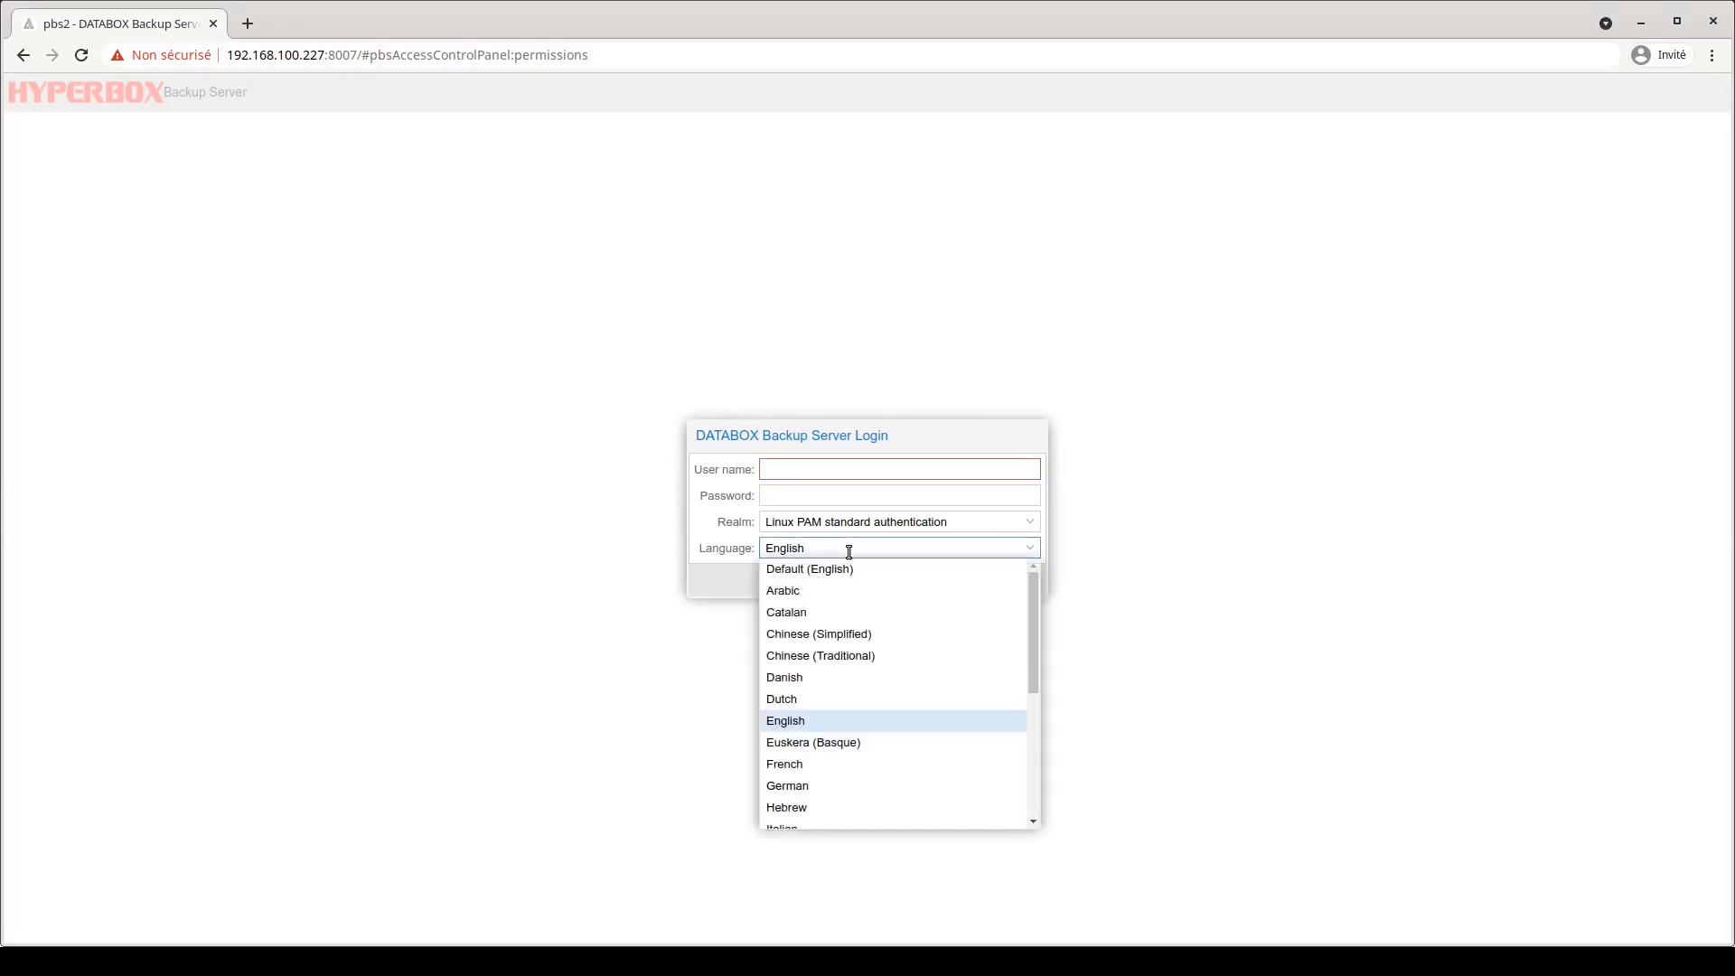
pyautogui.click(807, 764)
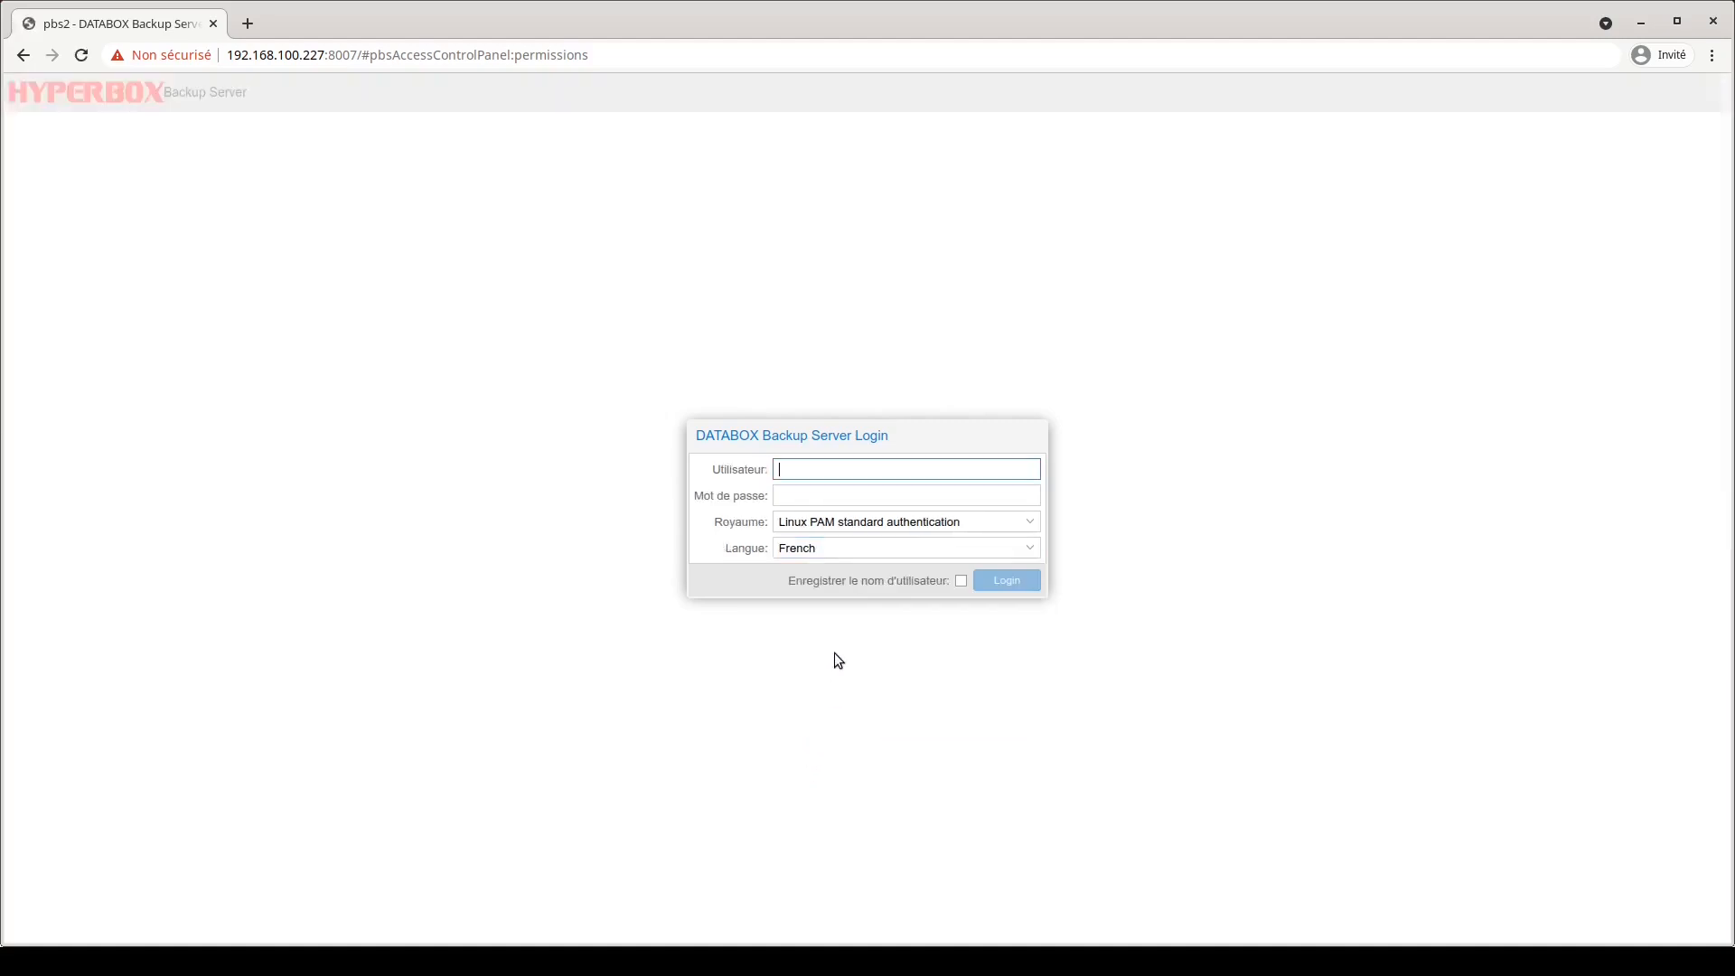
pyautogui.click(822, 524)
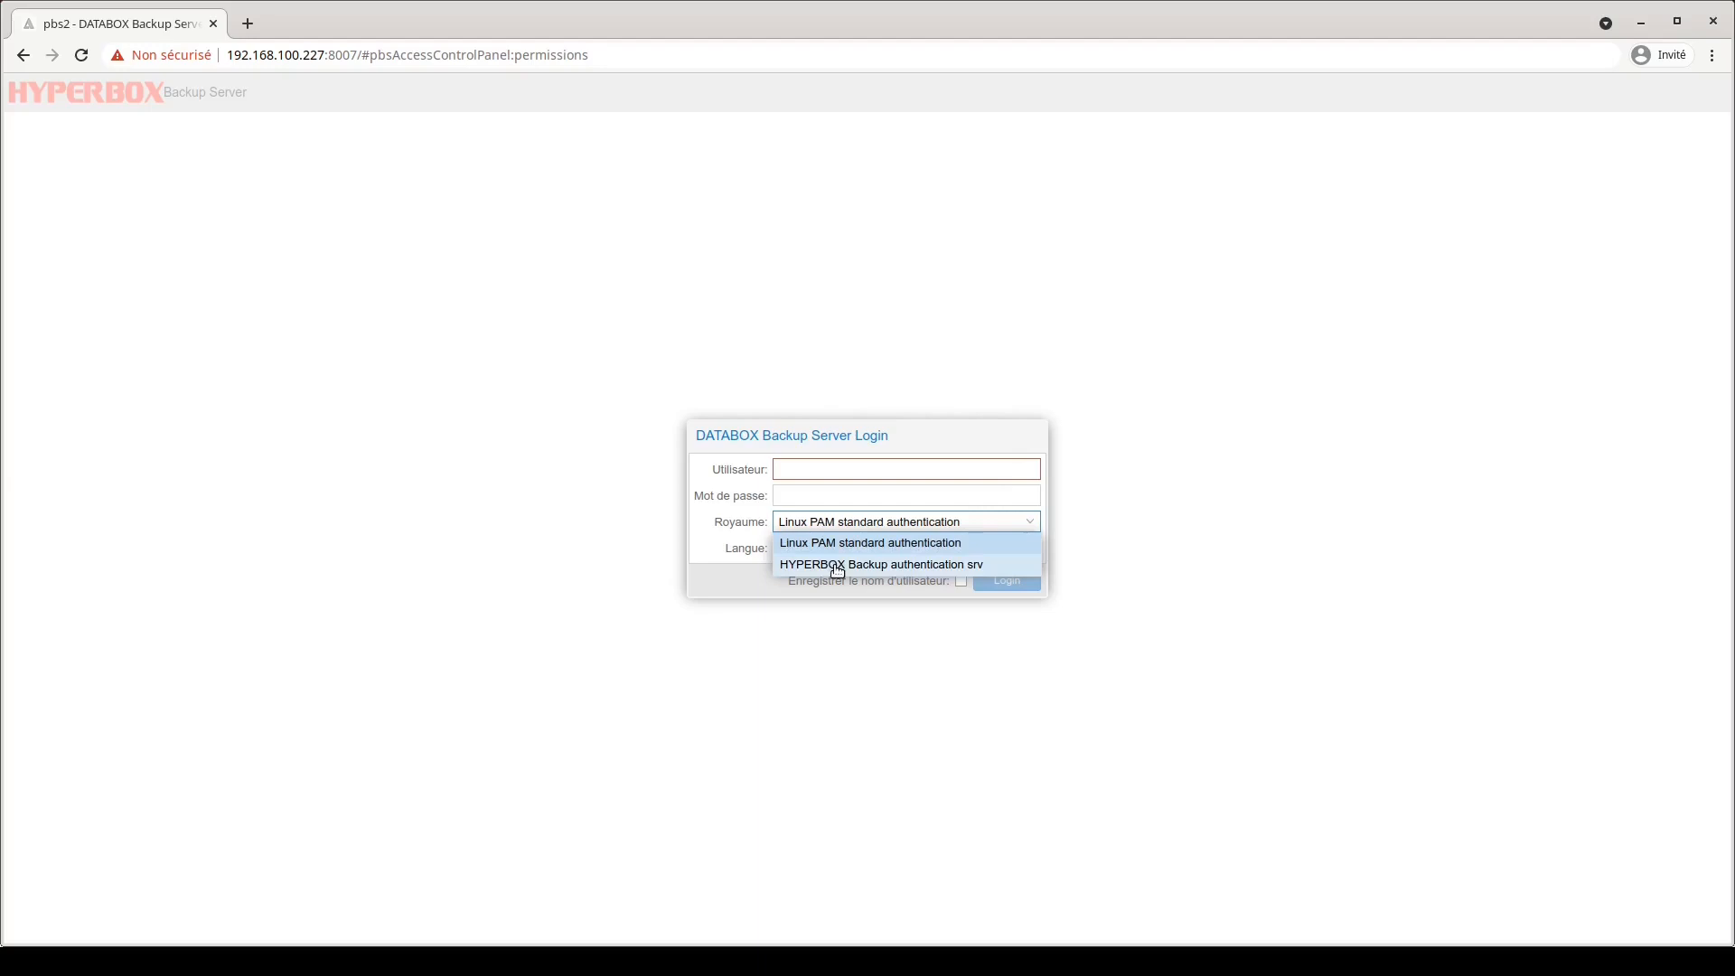
pyautogui.click(838, 566)
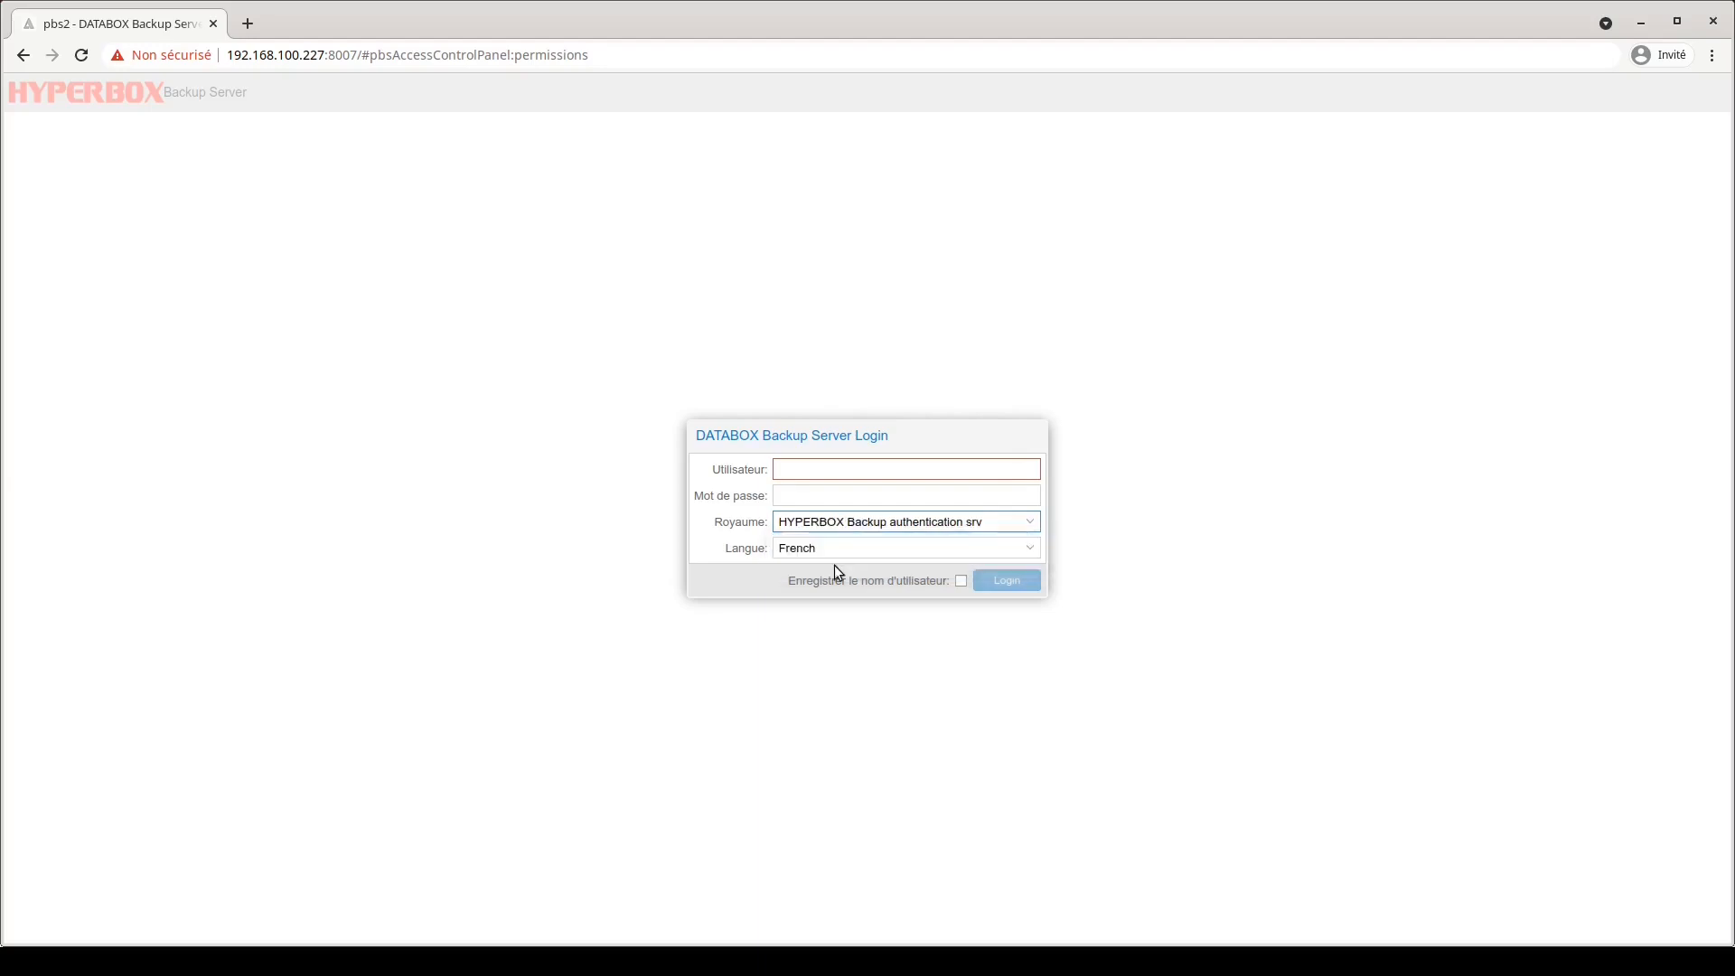
# Log in as the administrator with the account password.
pyautogui.click(824, 471)
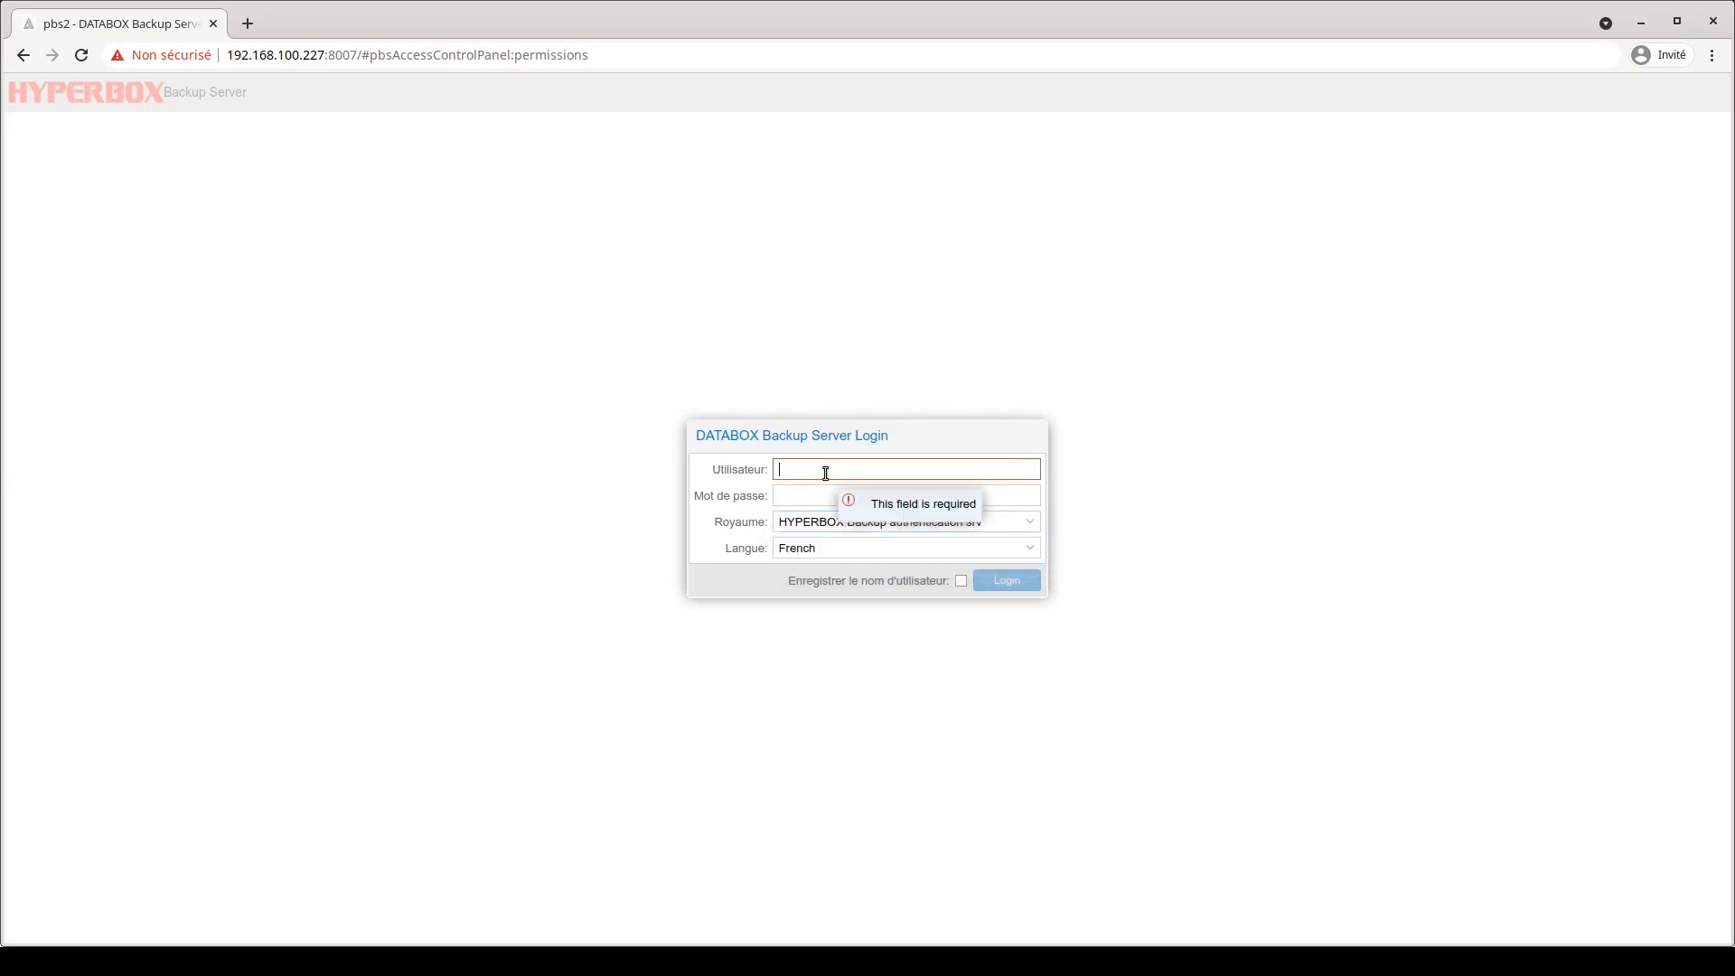
pyautogui.write('administrateur')
pyautogui.press('Tab')
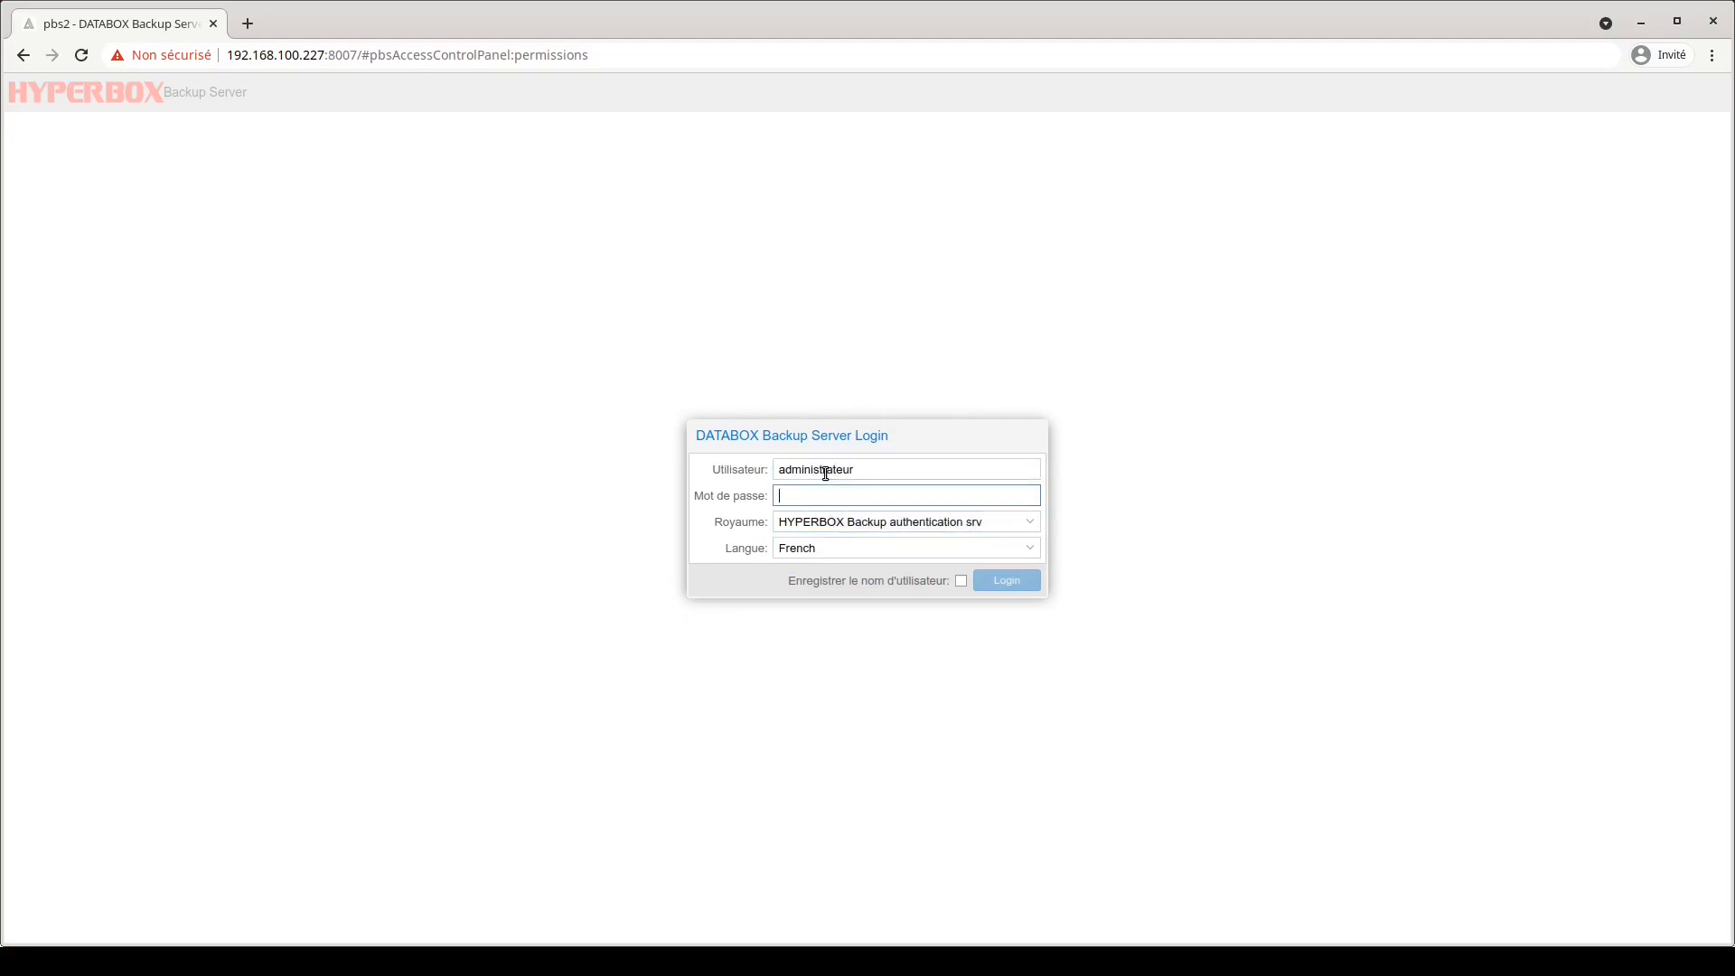
pyautogui.write('•••••••••••••')
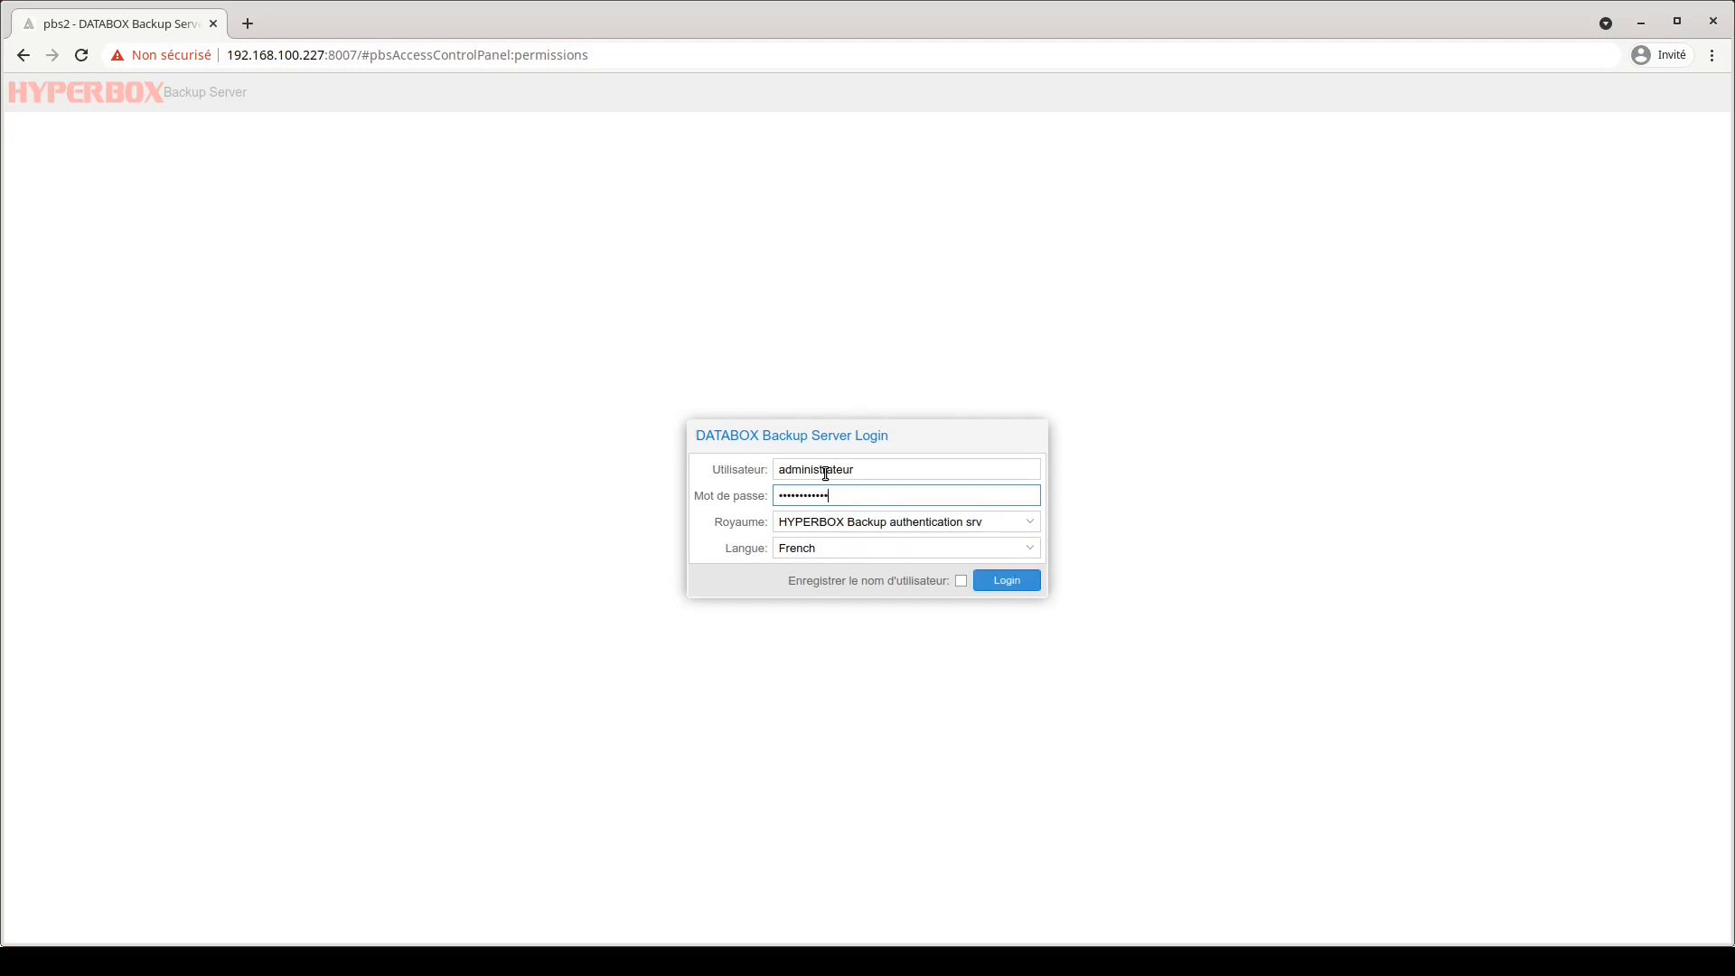
pyautogui.click(1022, 578)
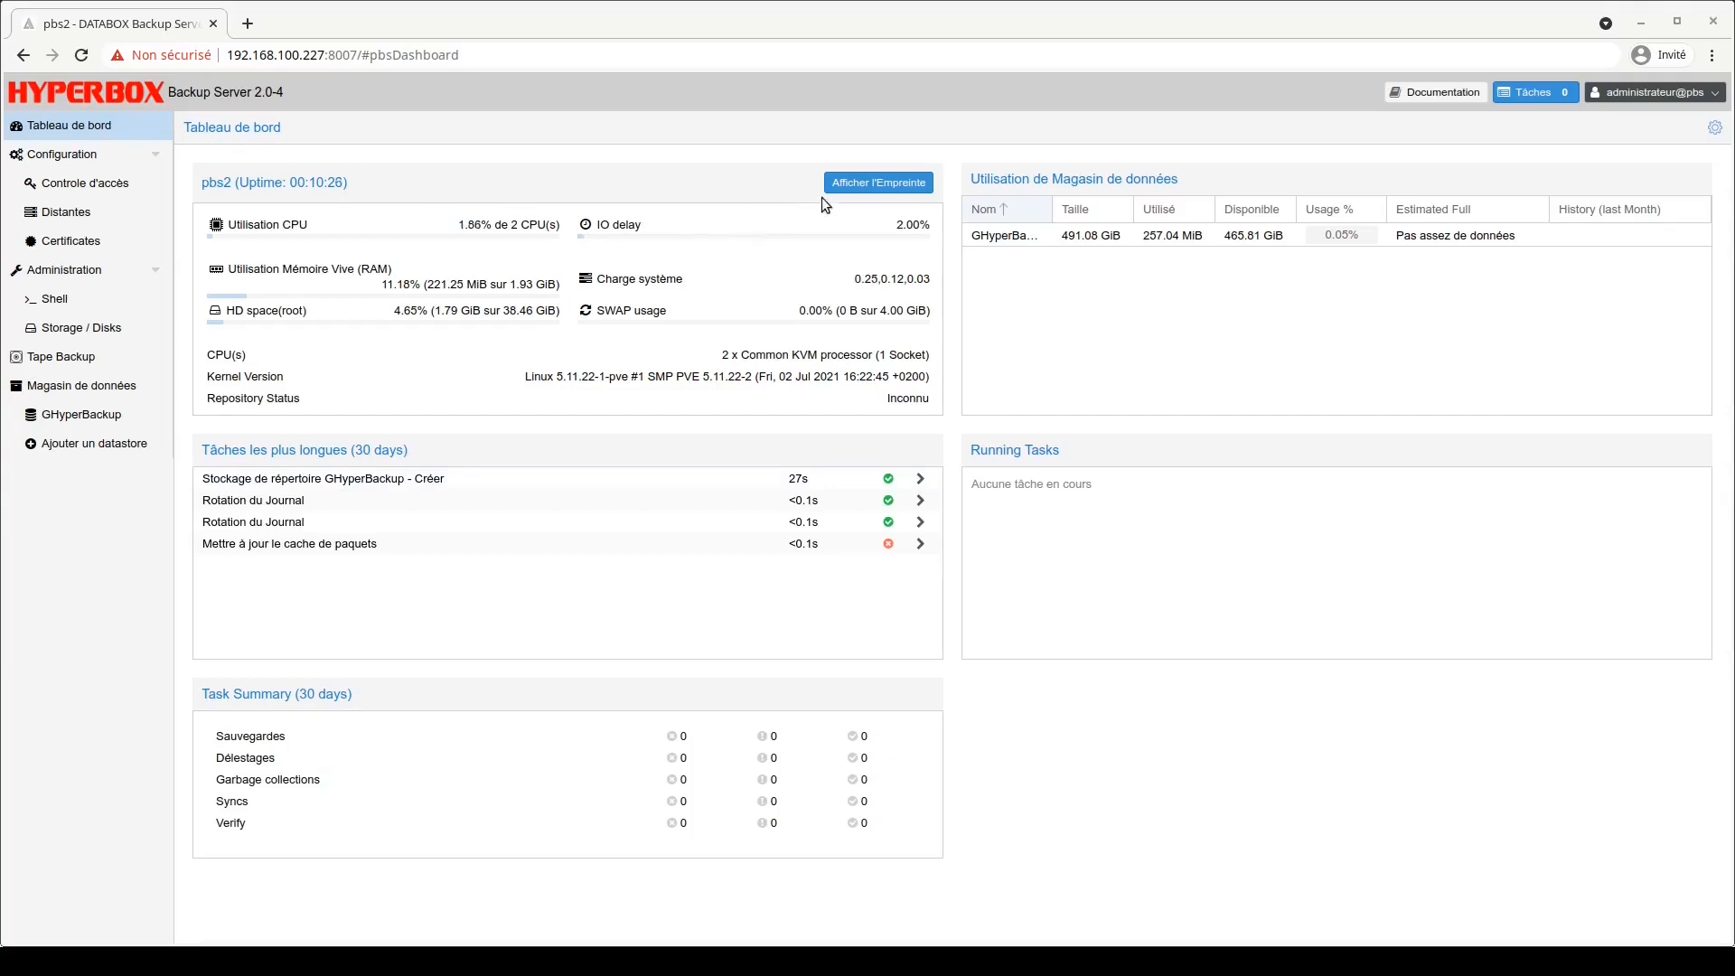
# Copy the backup server's certificate fingerprint to the clipboard.
pyautogui.click(845, 186)
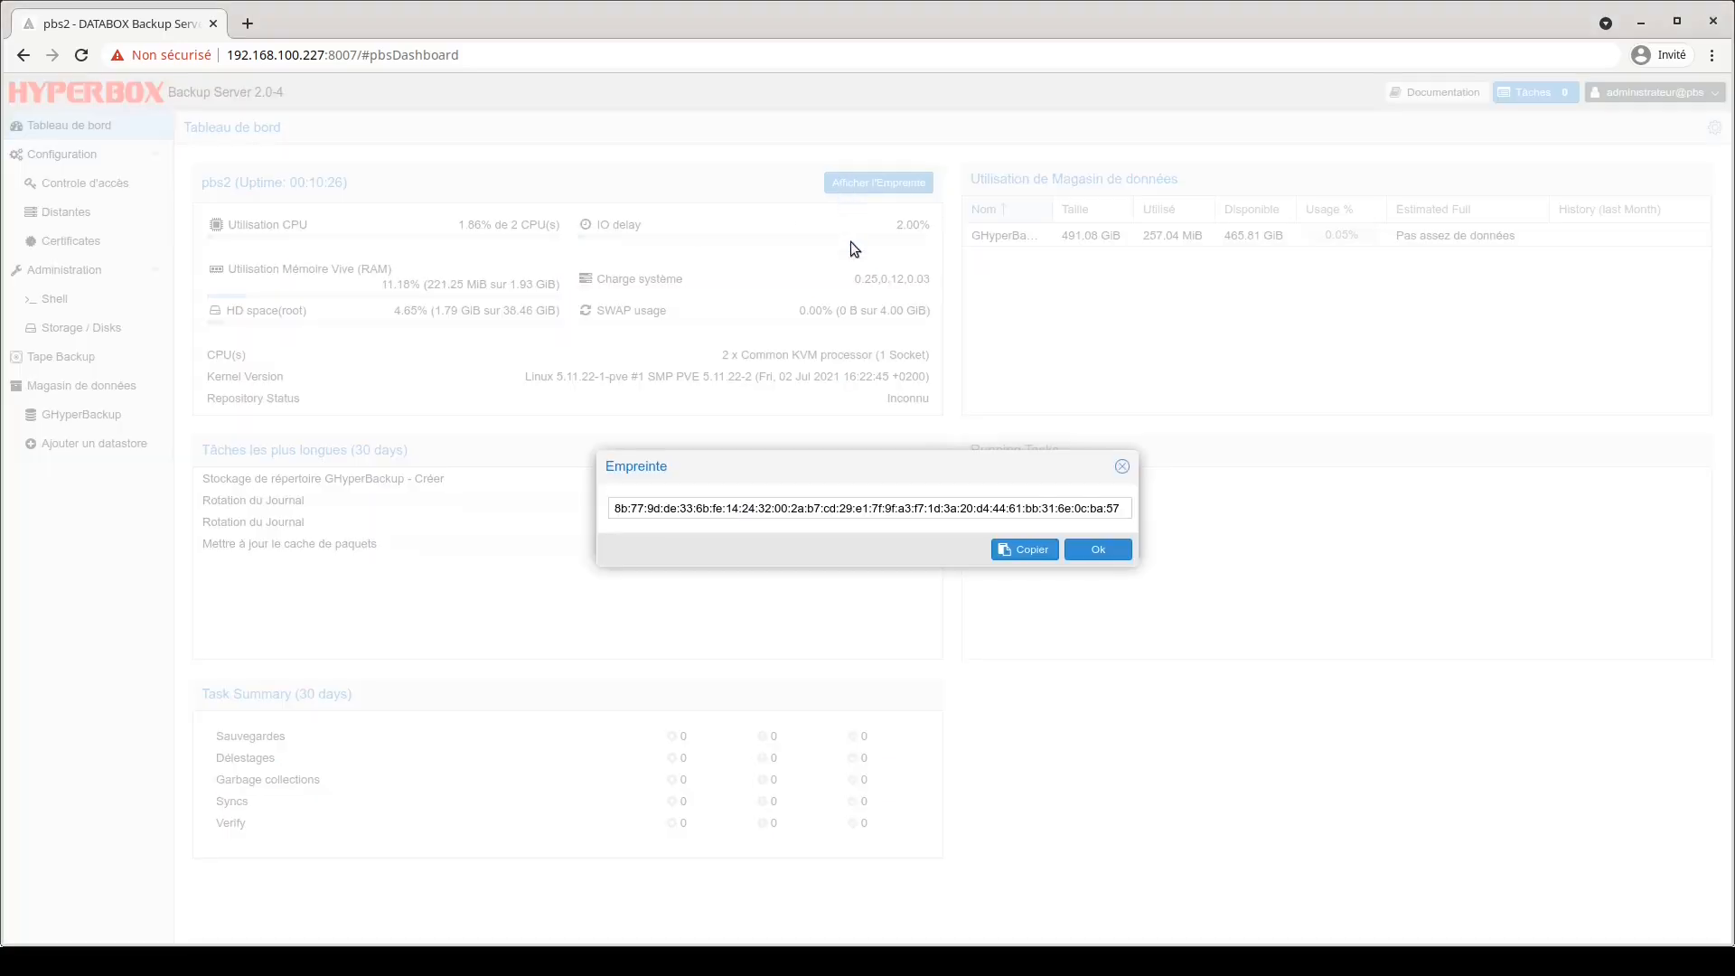
pyautogui.click(1022, 558)
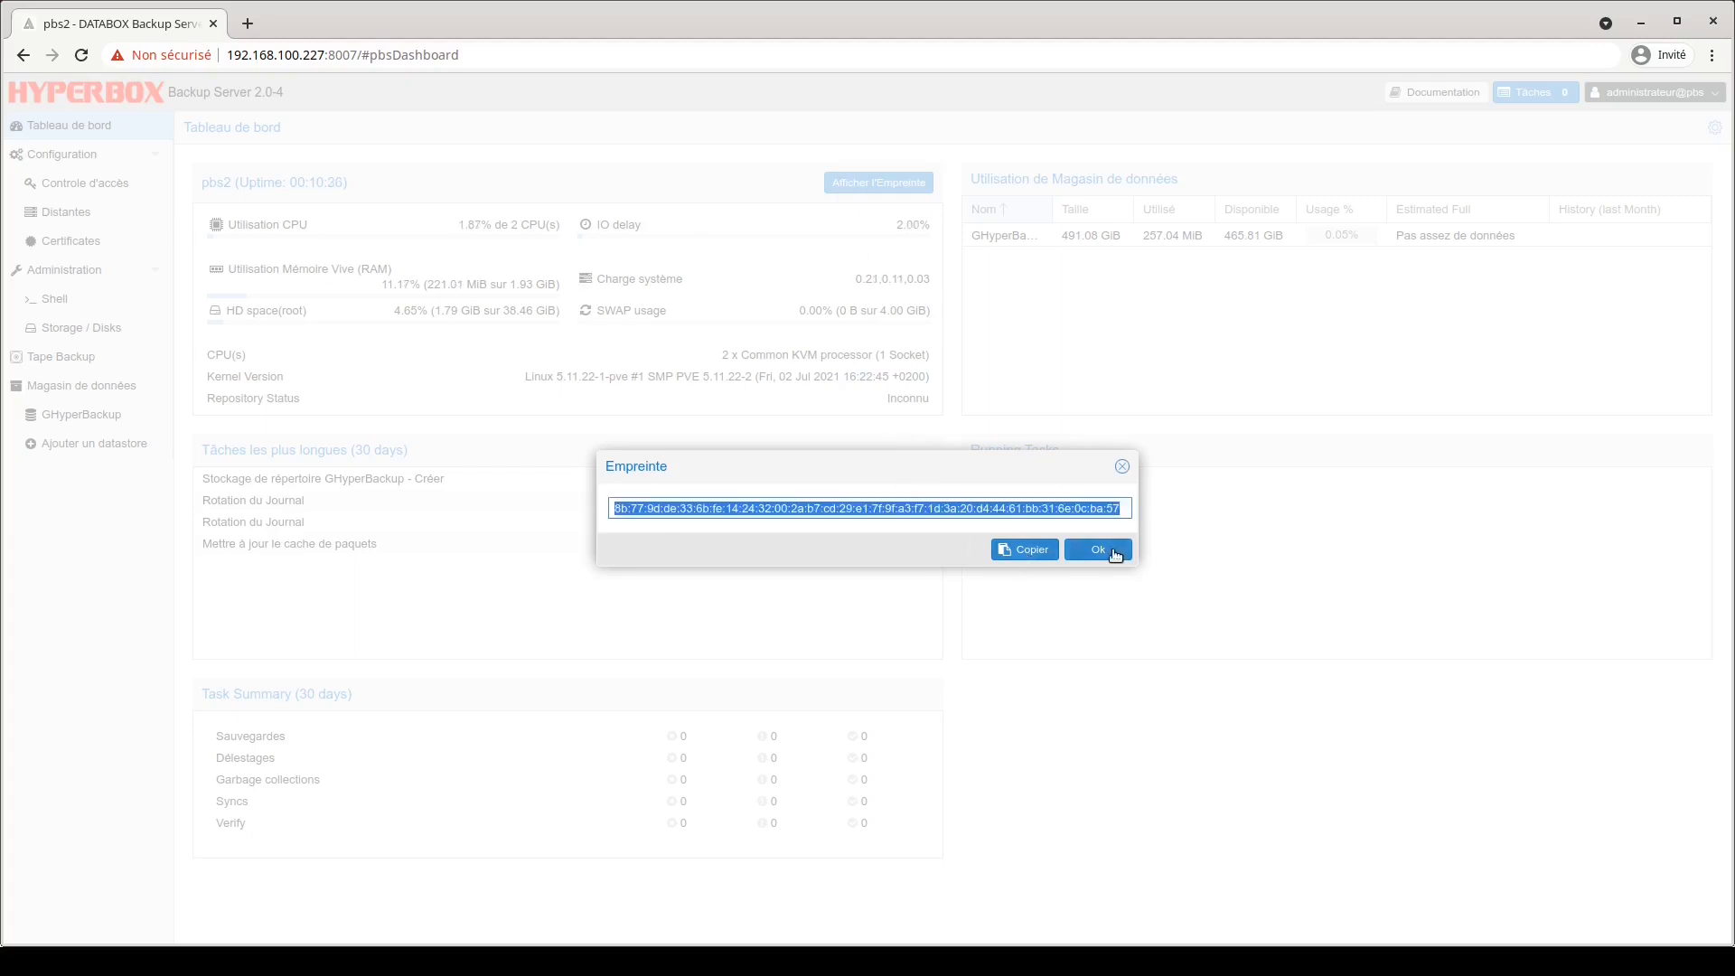
pyautogui.click(1105, 550)
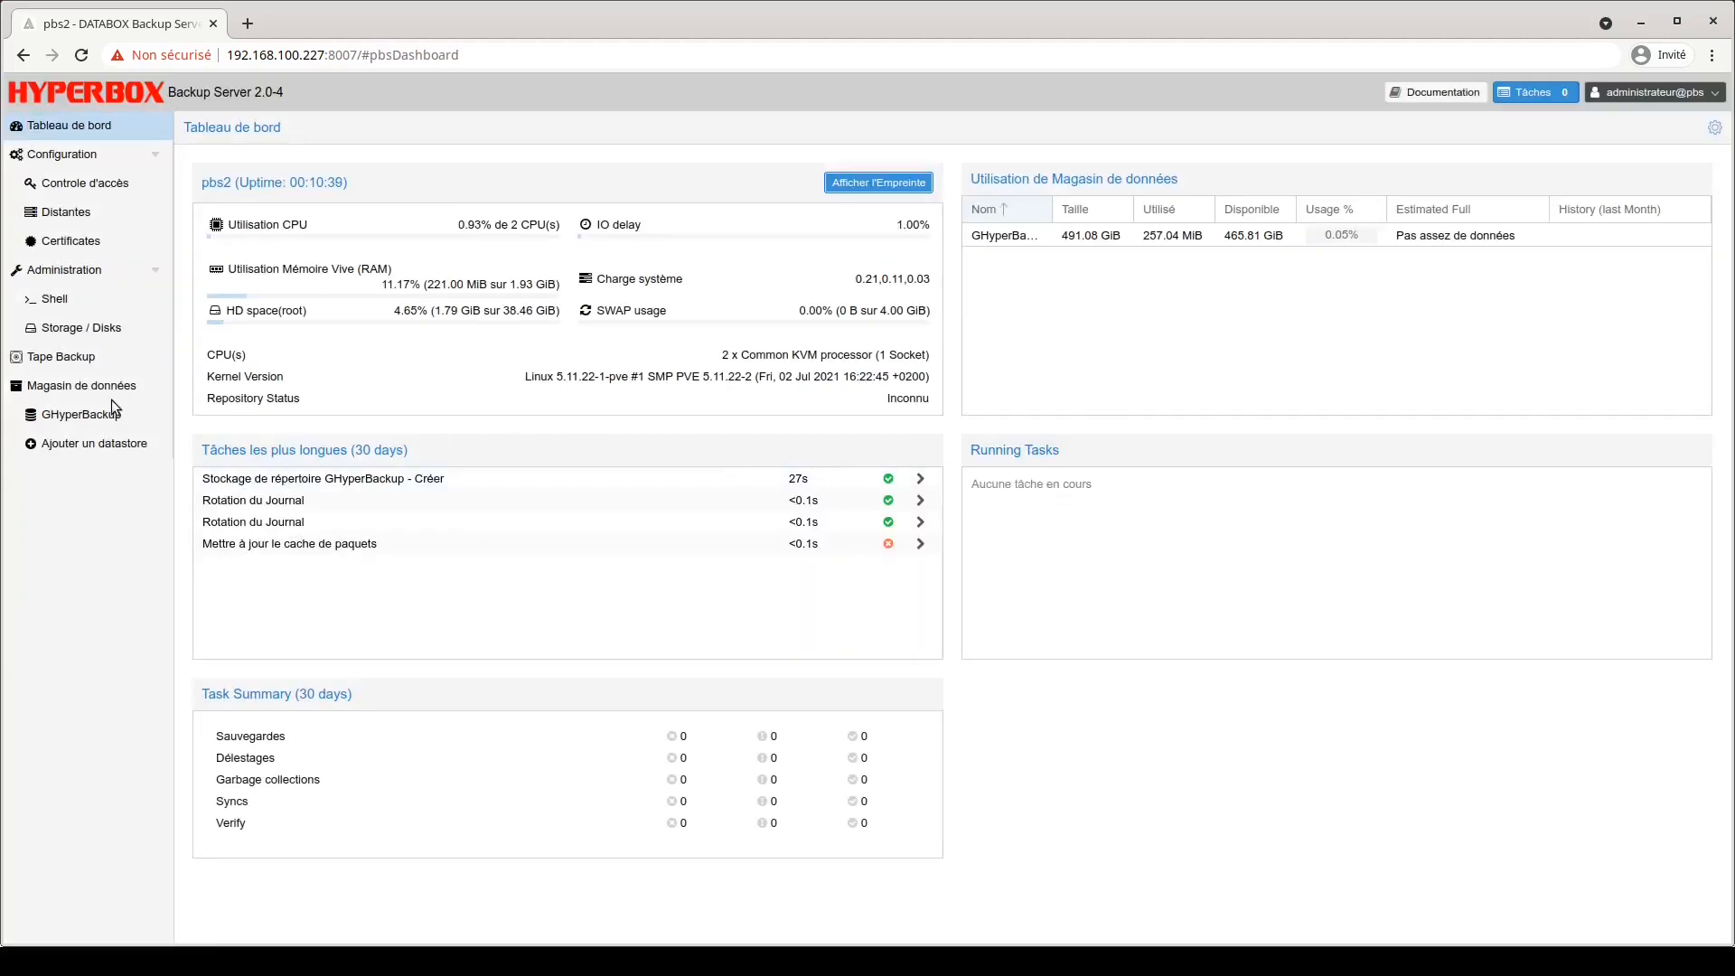
# View the GHyperBackup datastore summary, then log out of the backup server.
pyautogui.click(137, 416)
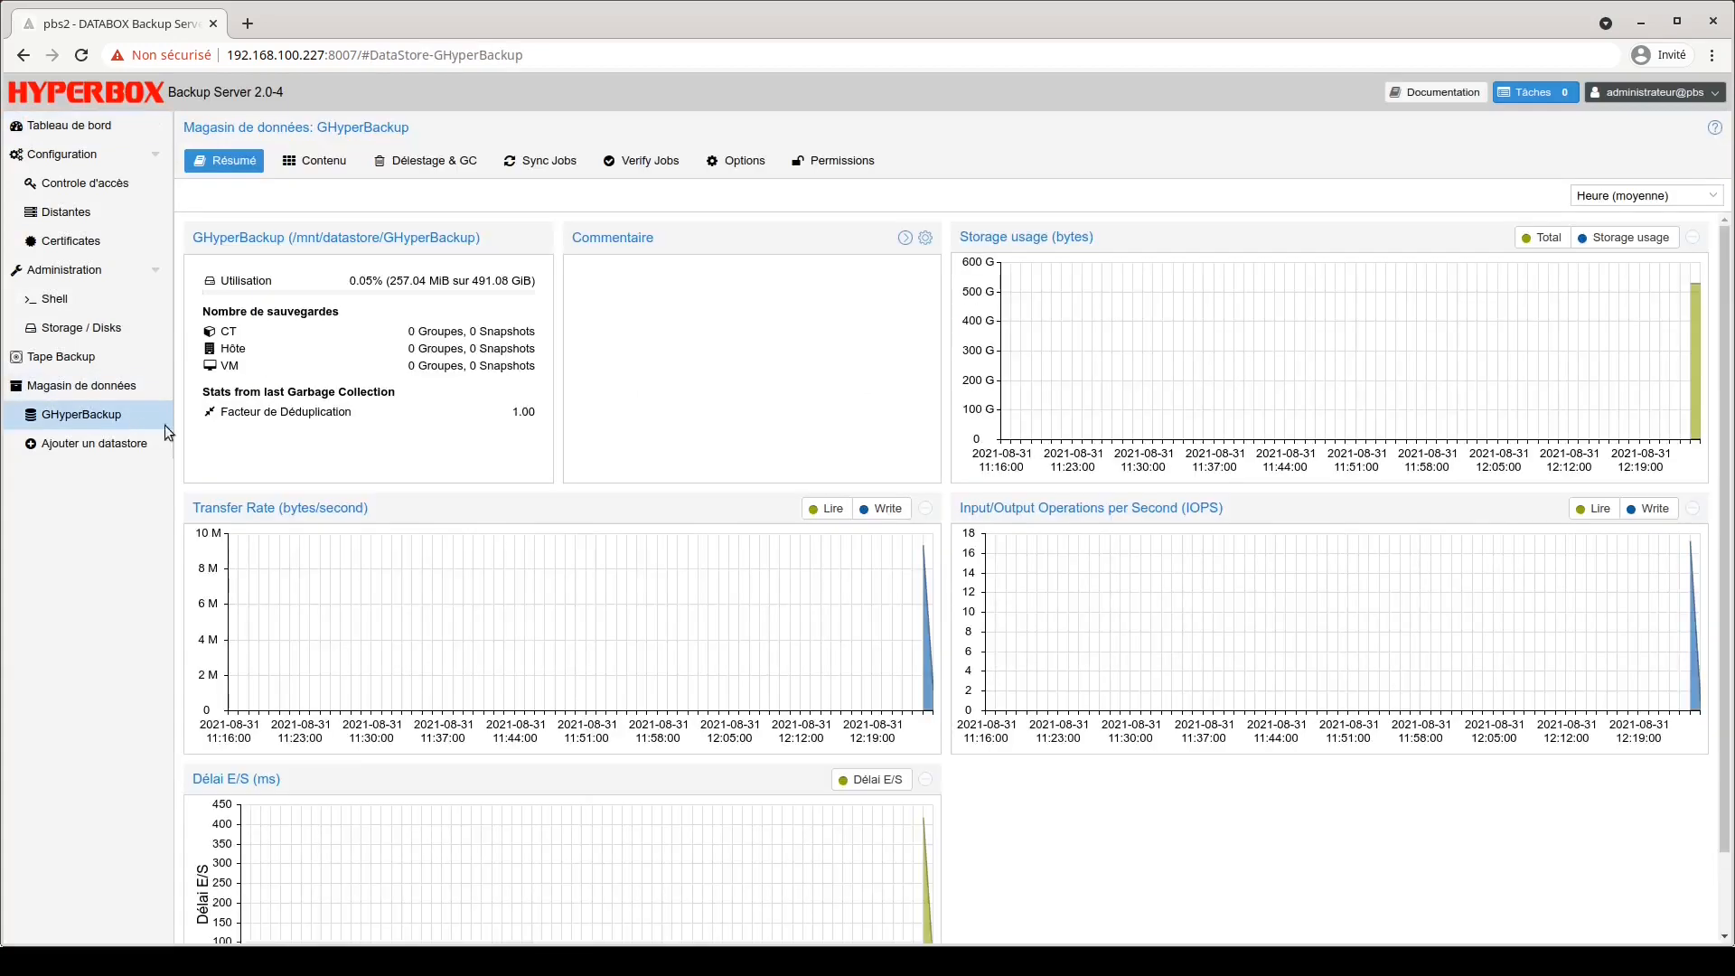
pyautogui.click(1626, 92)
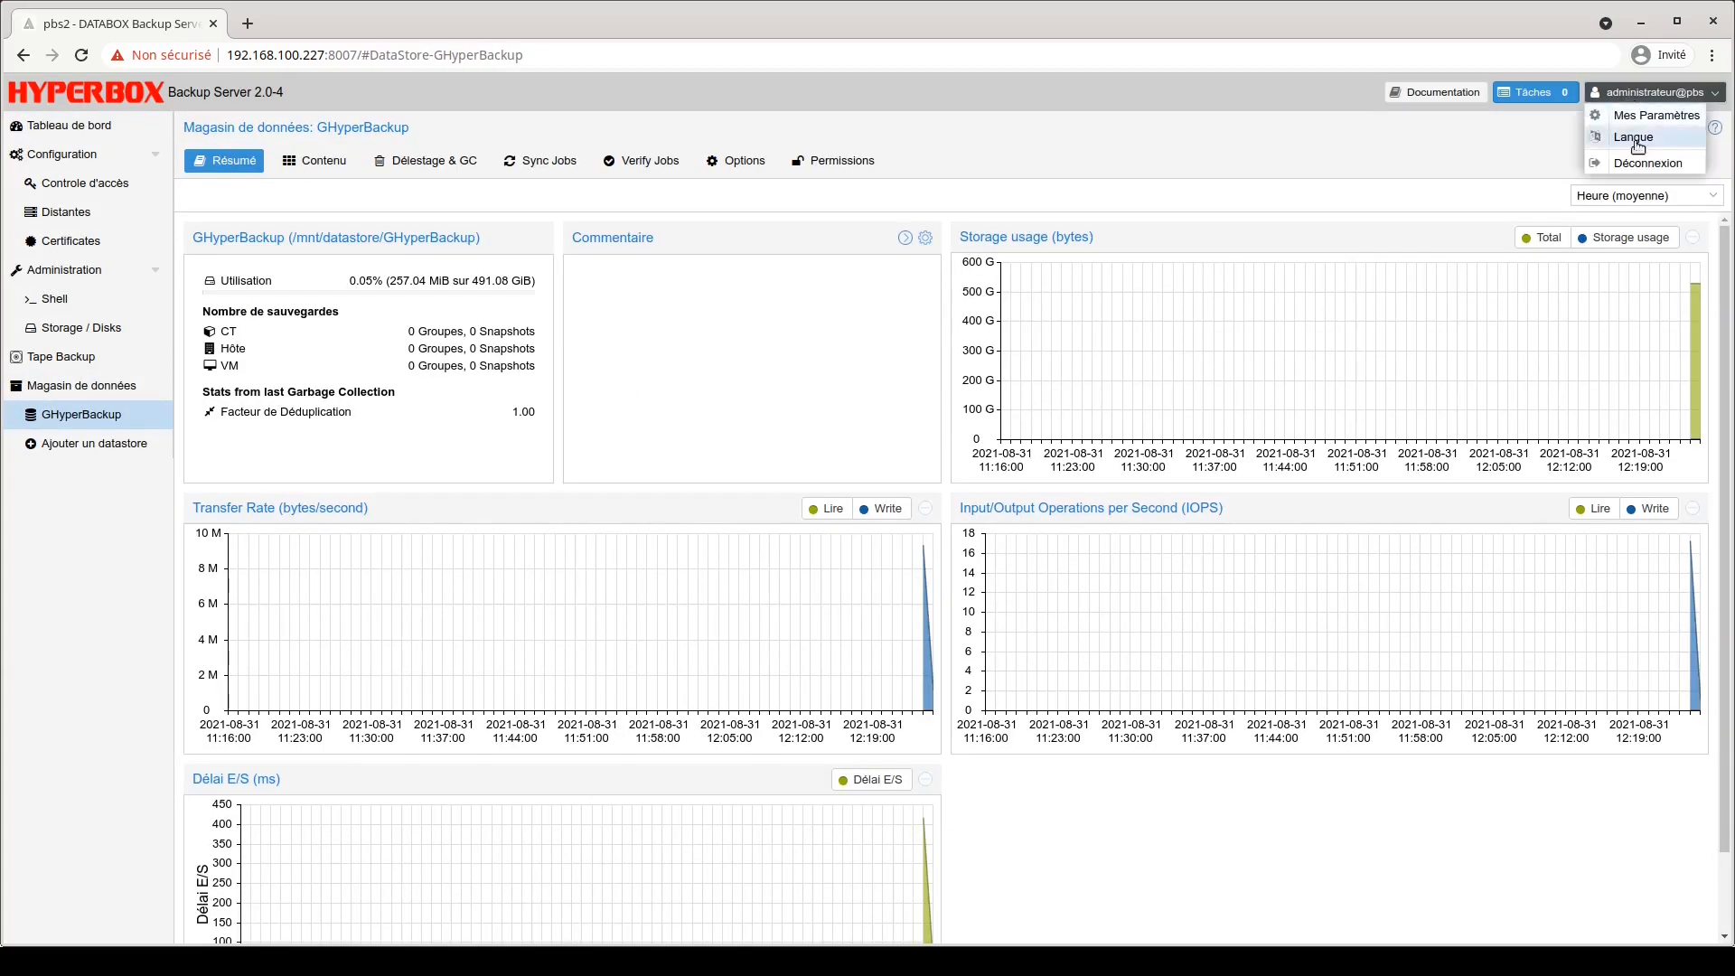
pyautogui.click(1641, 167)
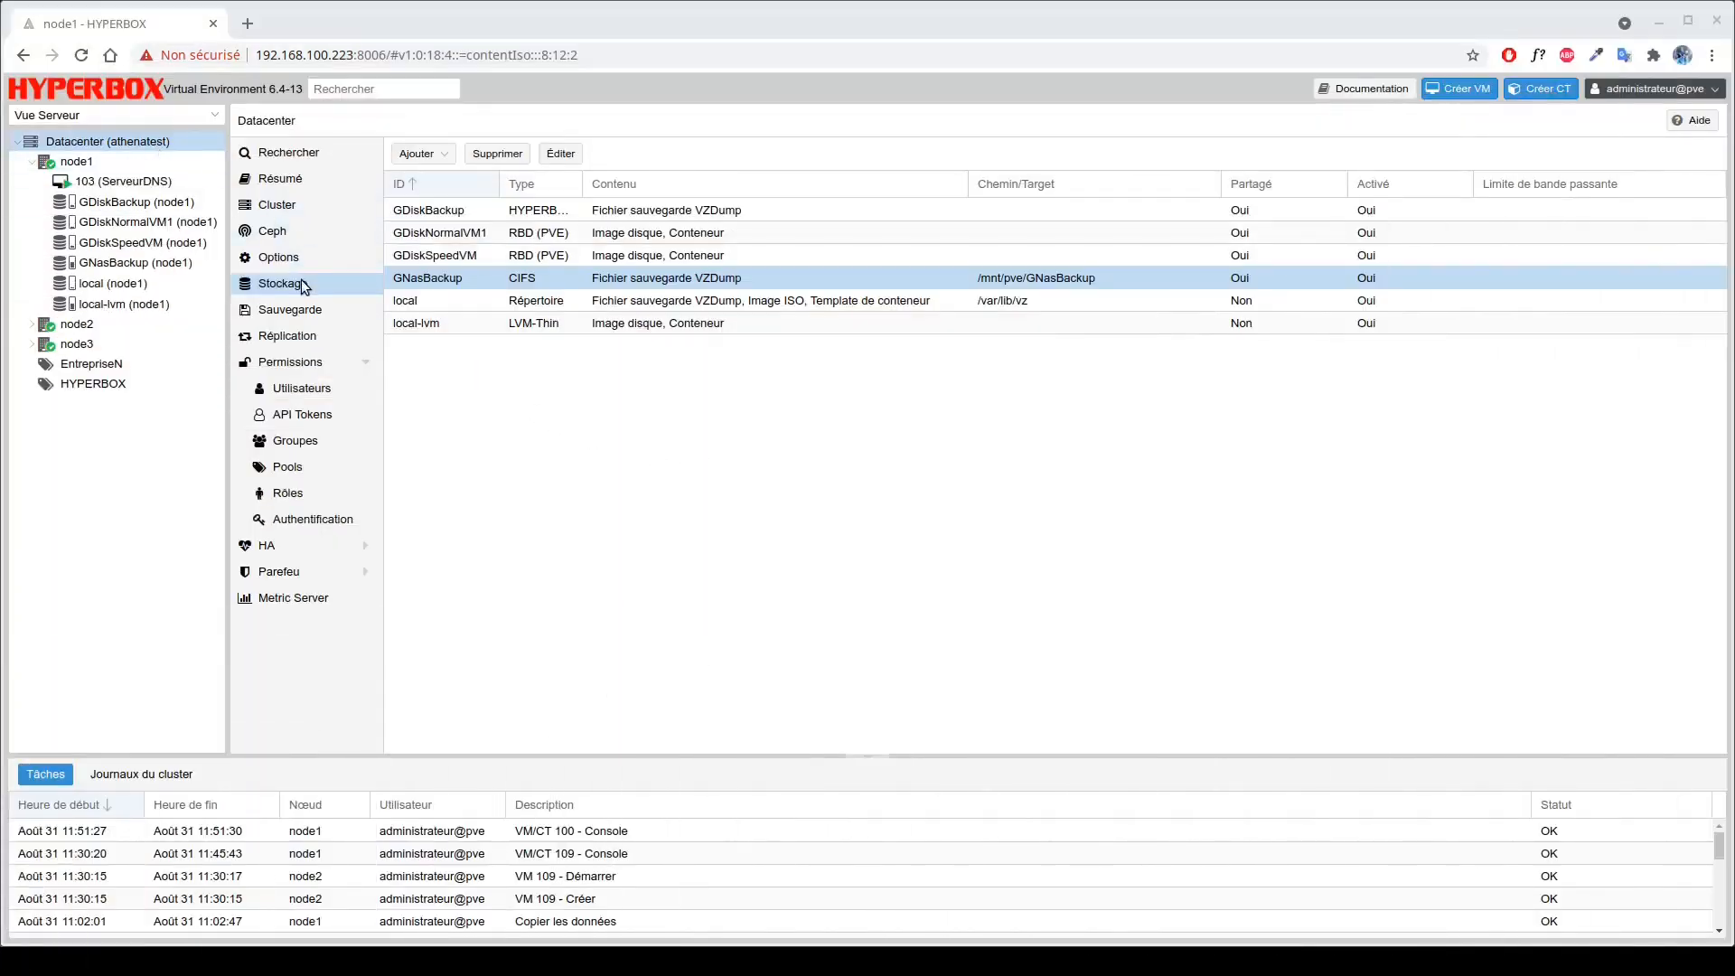
pyautogui.click(448, 160)
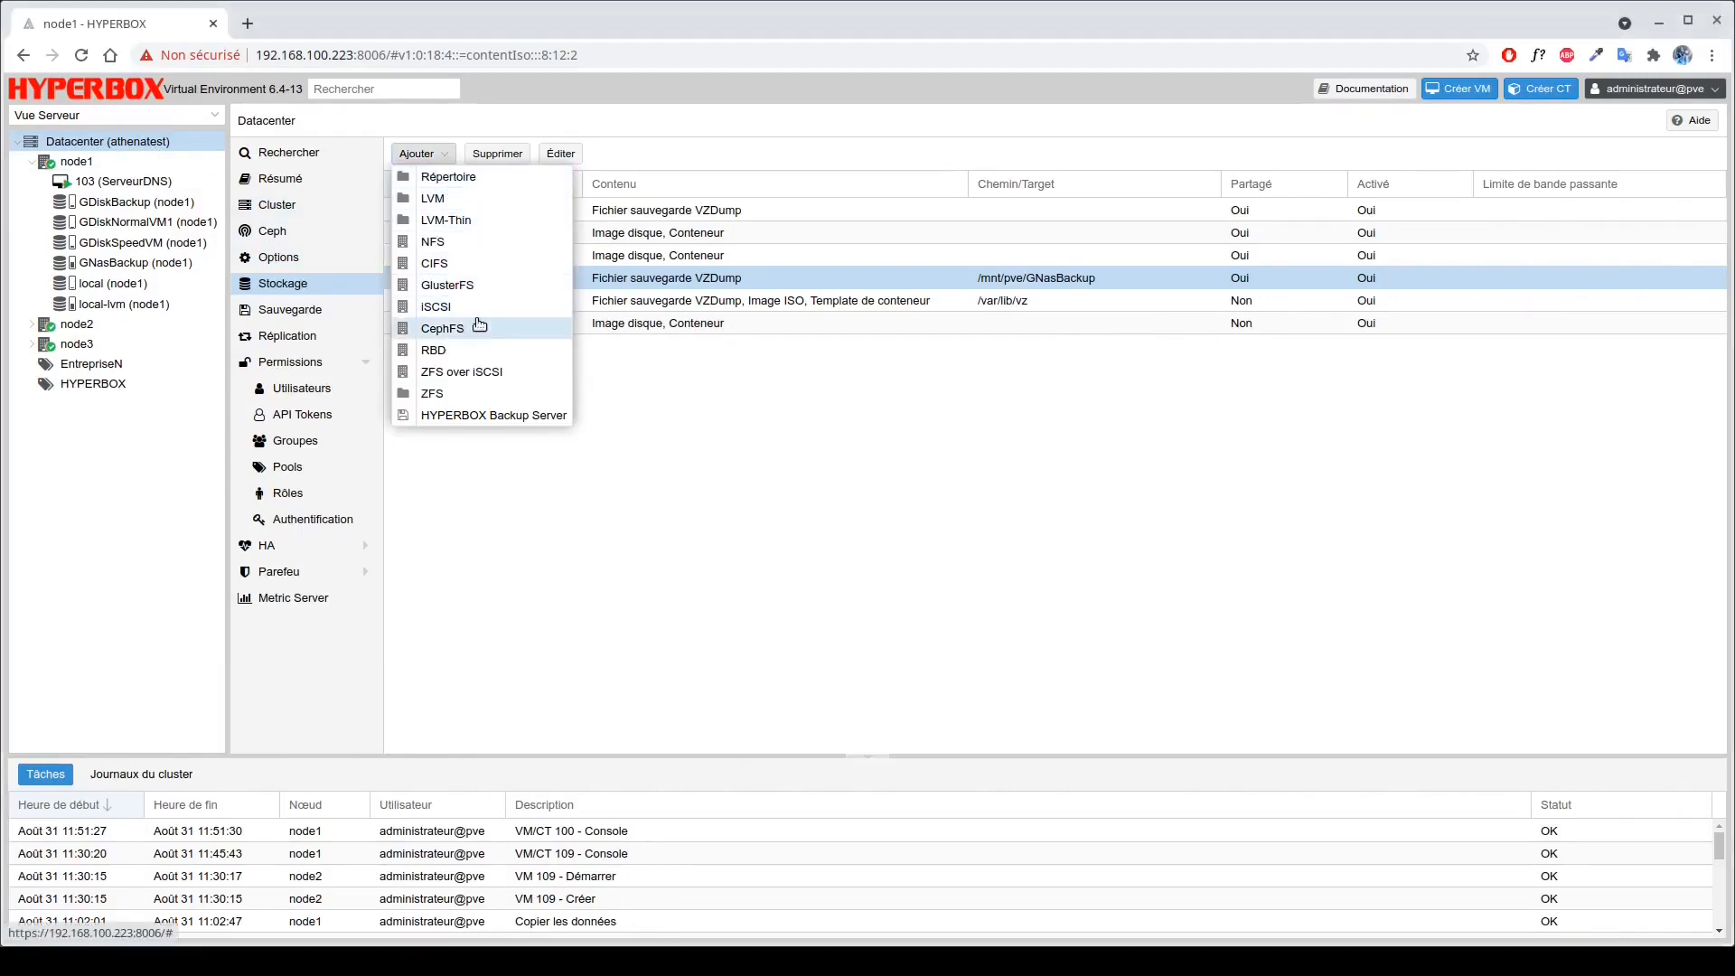
pyautogui.click(472, 416)
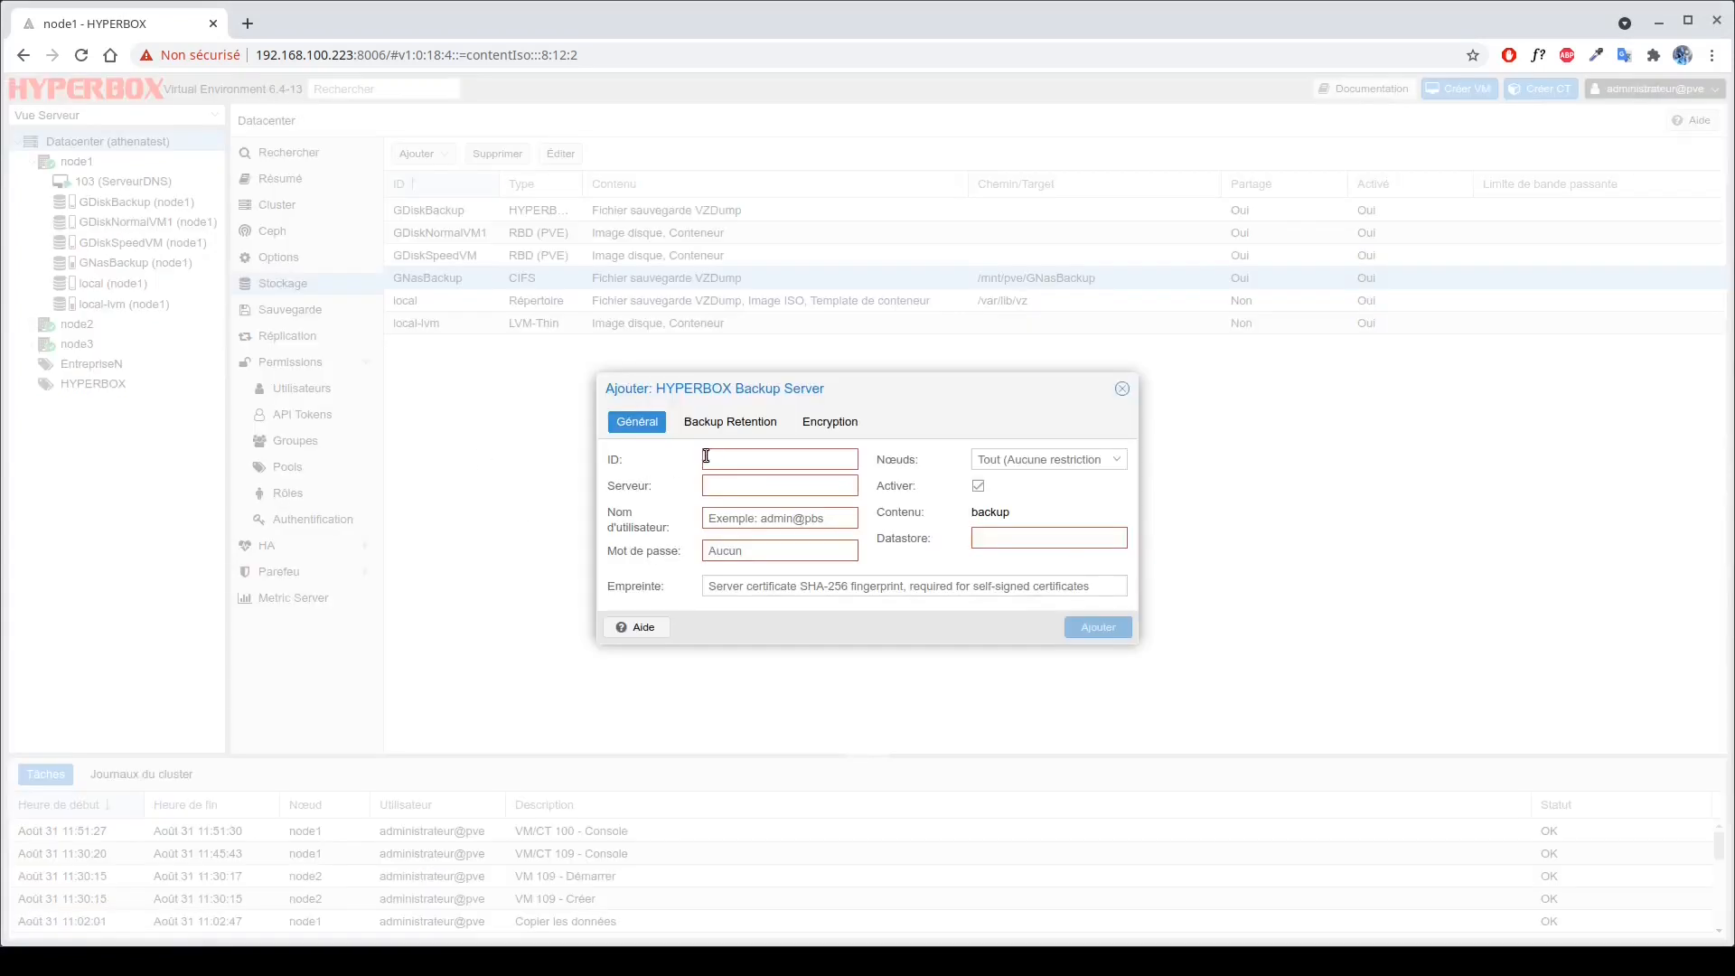
pyautogui.write('GHyperBackup')
pyautogui.click(706, 483)
pyautogui.write('192.168')
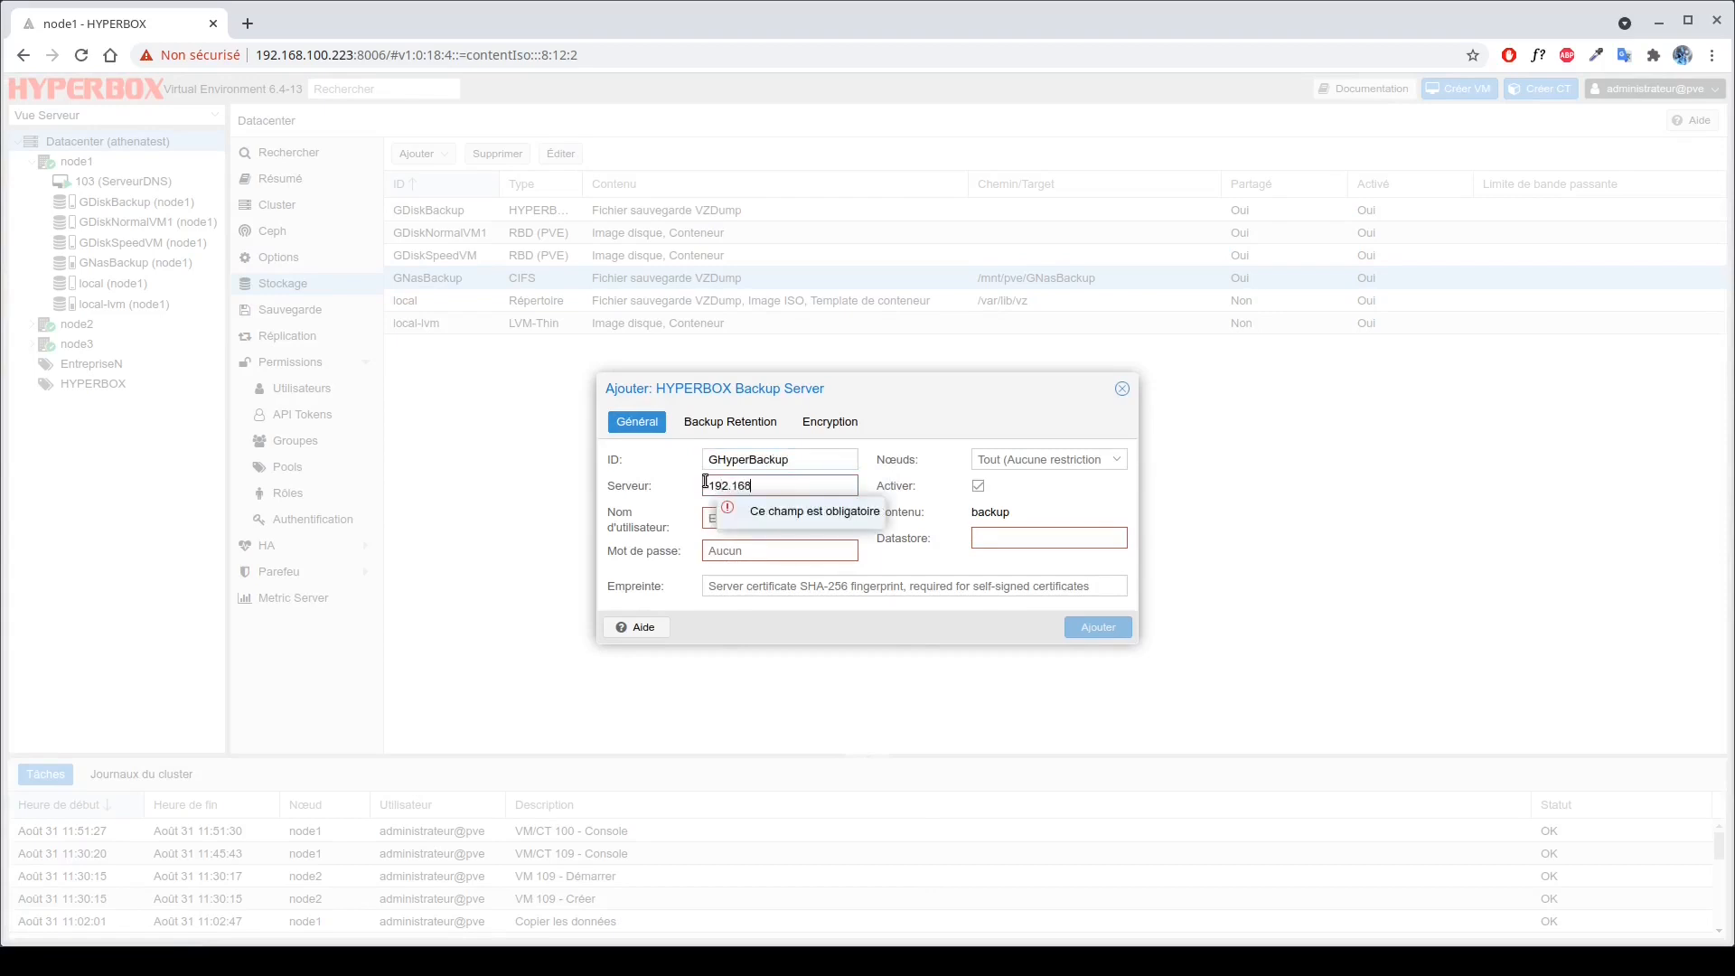
pyautogui.write('.100.227')
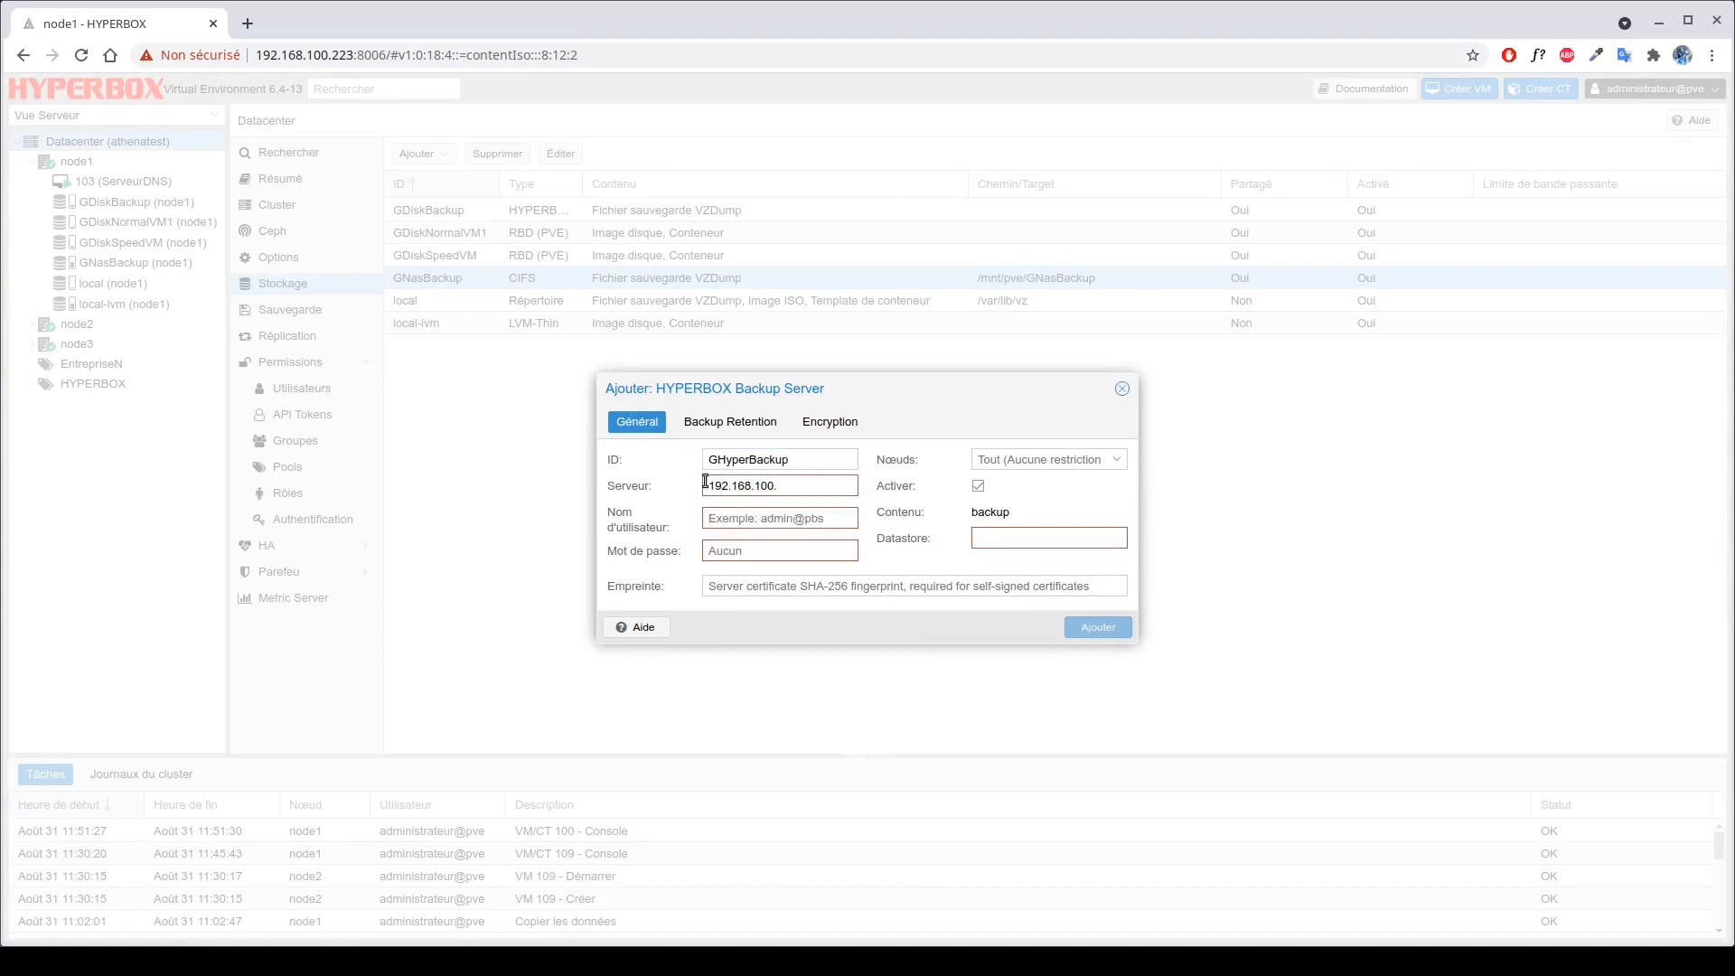
pyautogui.click(721, 518)
pyautogui.write('admin')
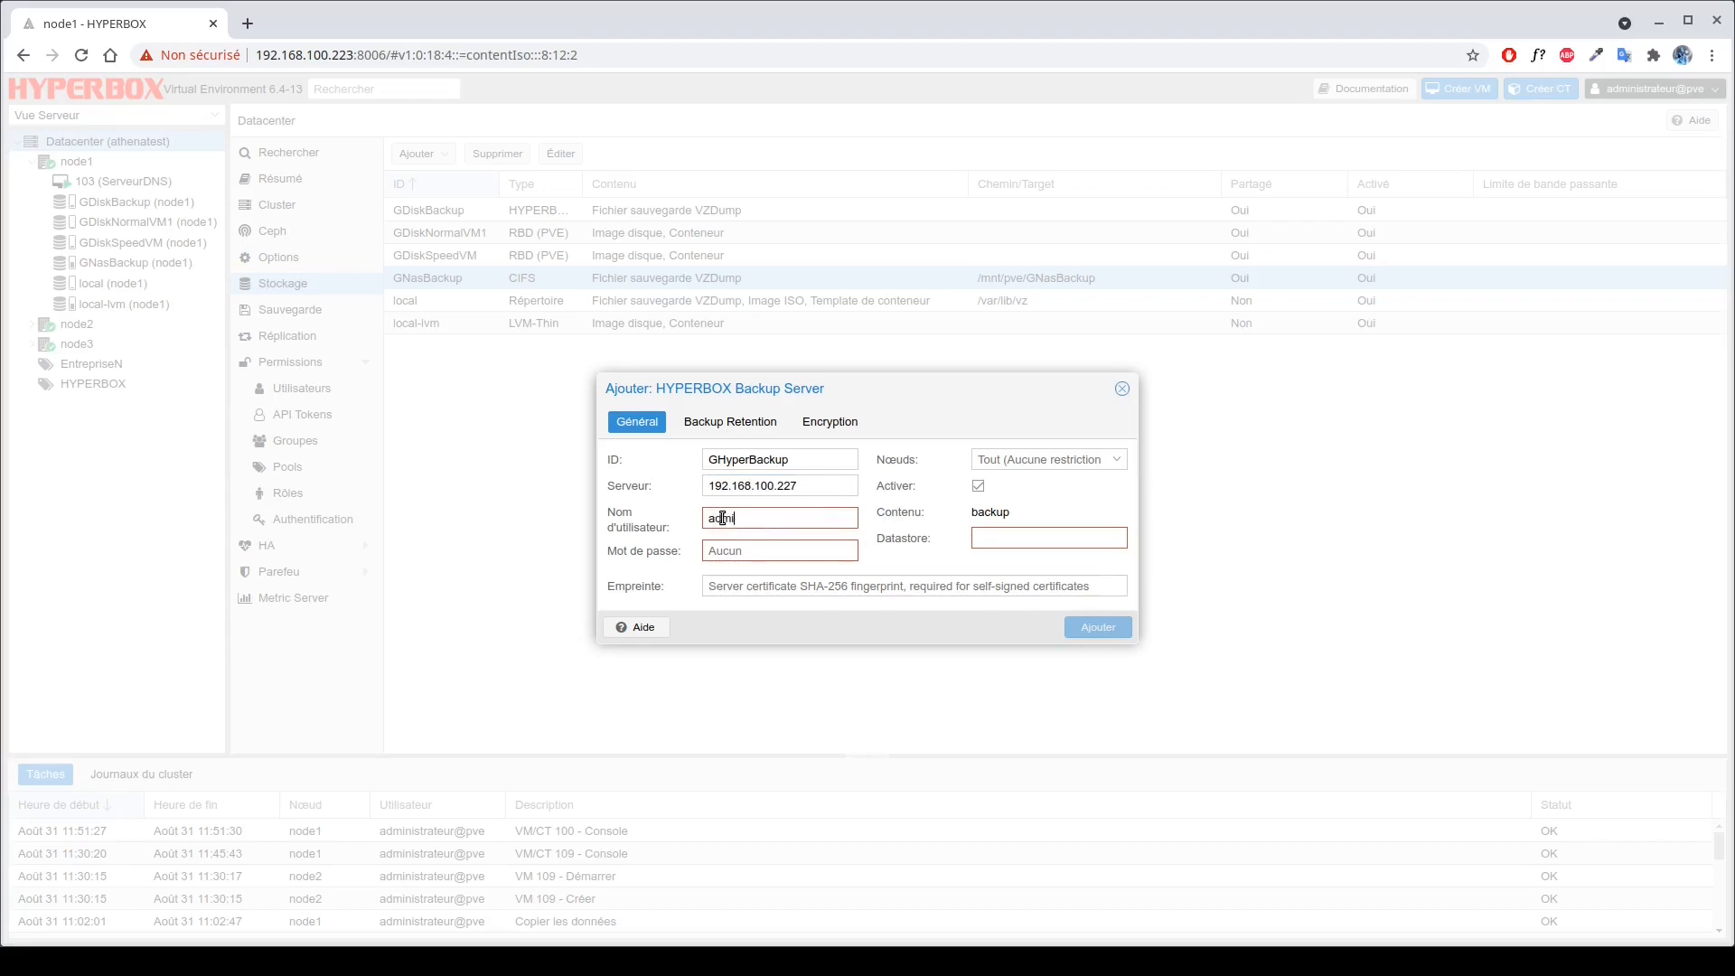
pyautogui.write('istrateur')
pyautogui.click(743, 548)
pyautogui.write('•••••••••••••')
pyautogui.click(820, 520)
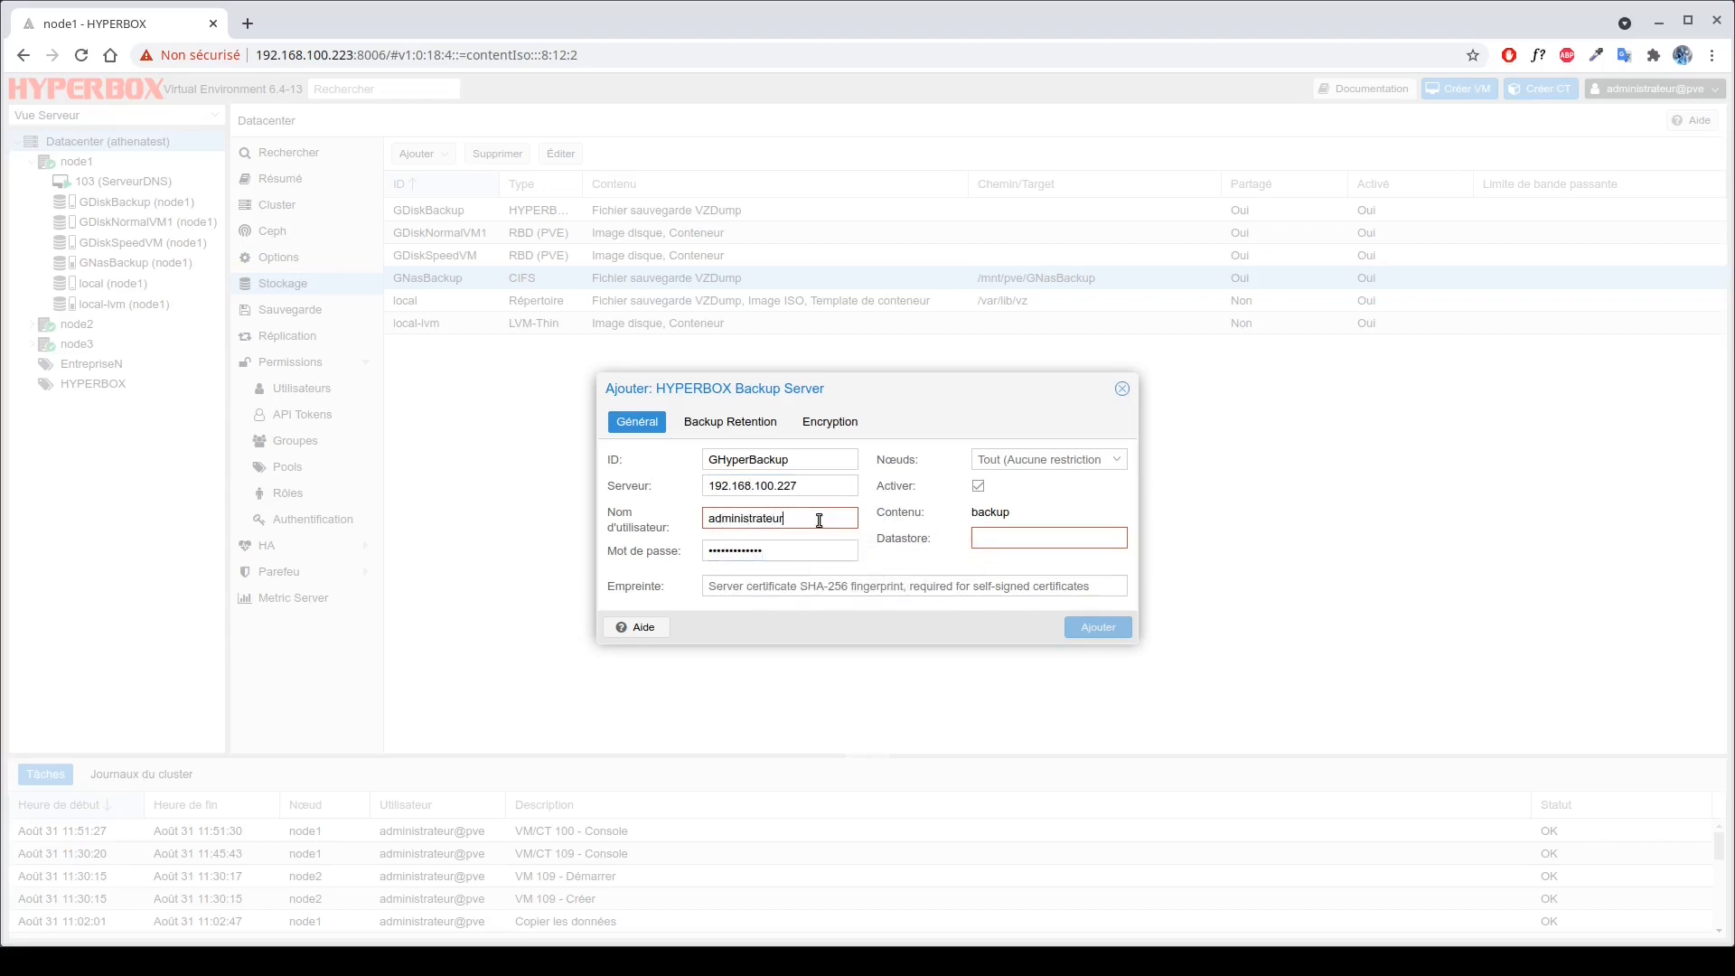
pyautogui.write('@pbs')
# Set datastore GHyperBackup, paste the certificate fingerprint, and add the storage.
pyautogui.click(1024, 540)
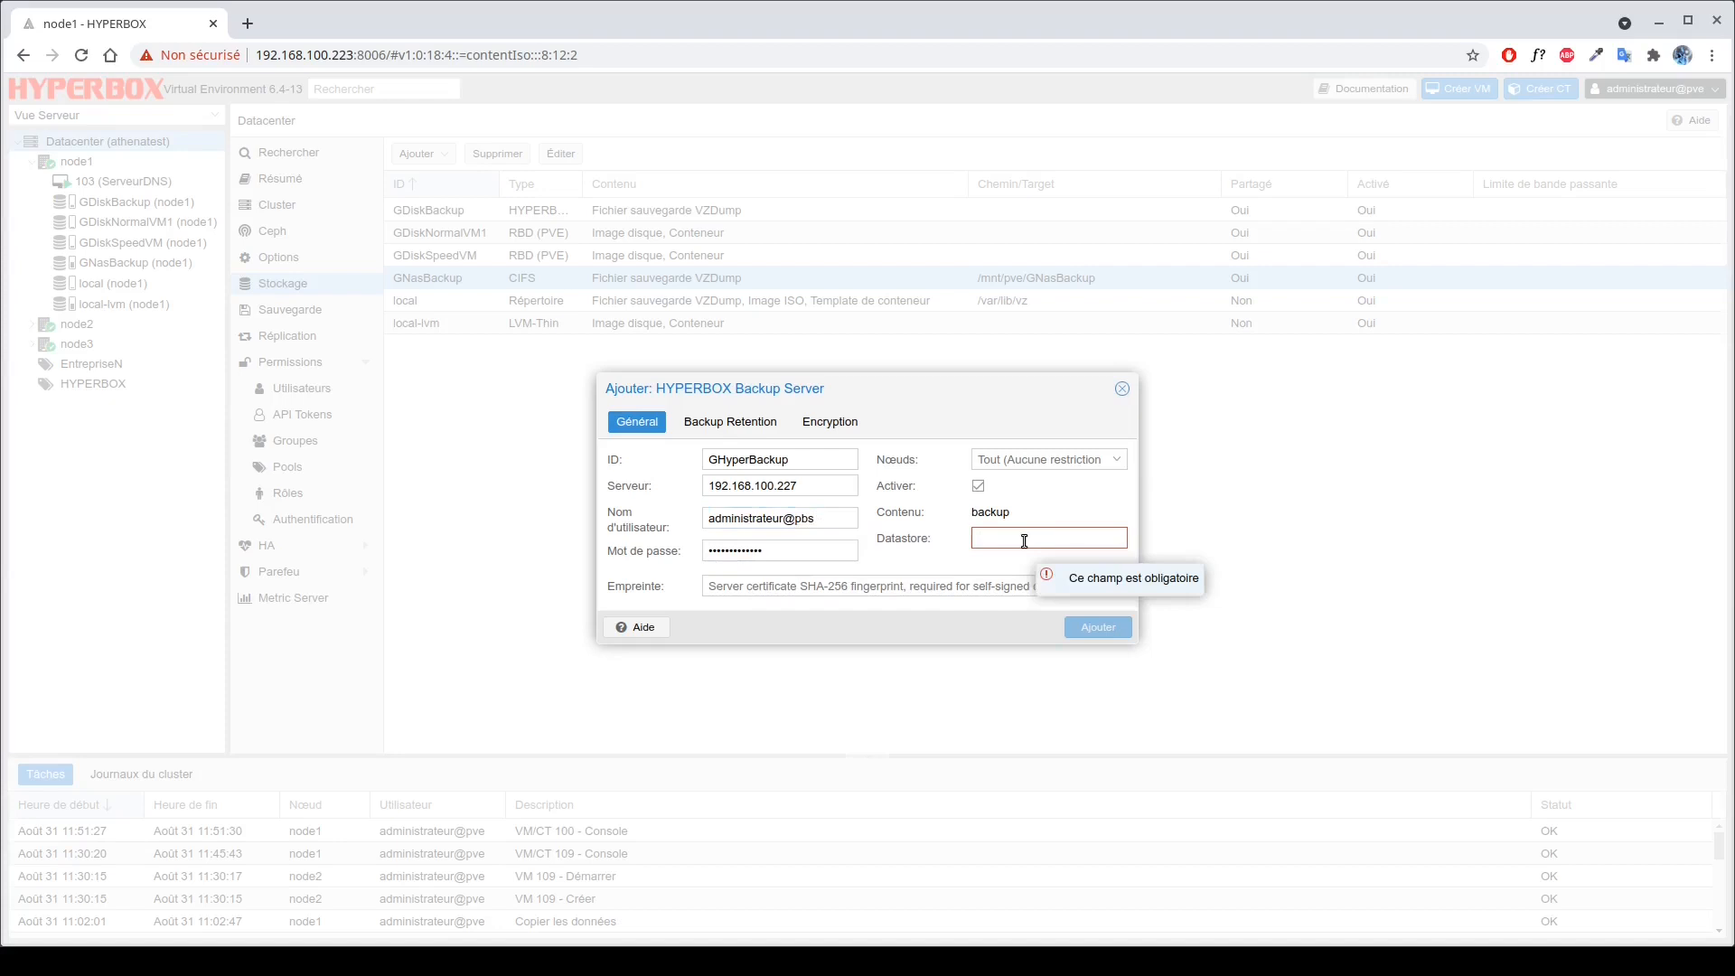
pyautogui.write('GHyperBackup')
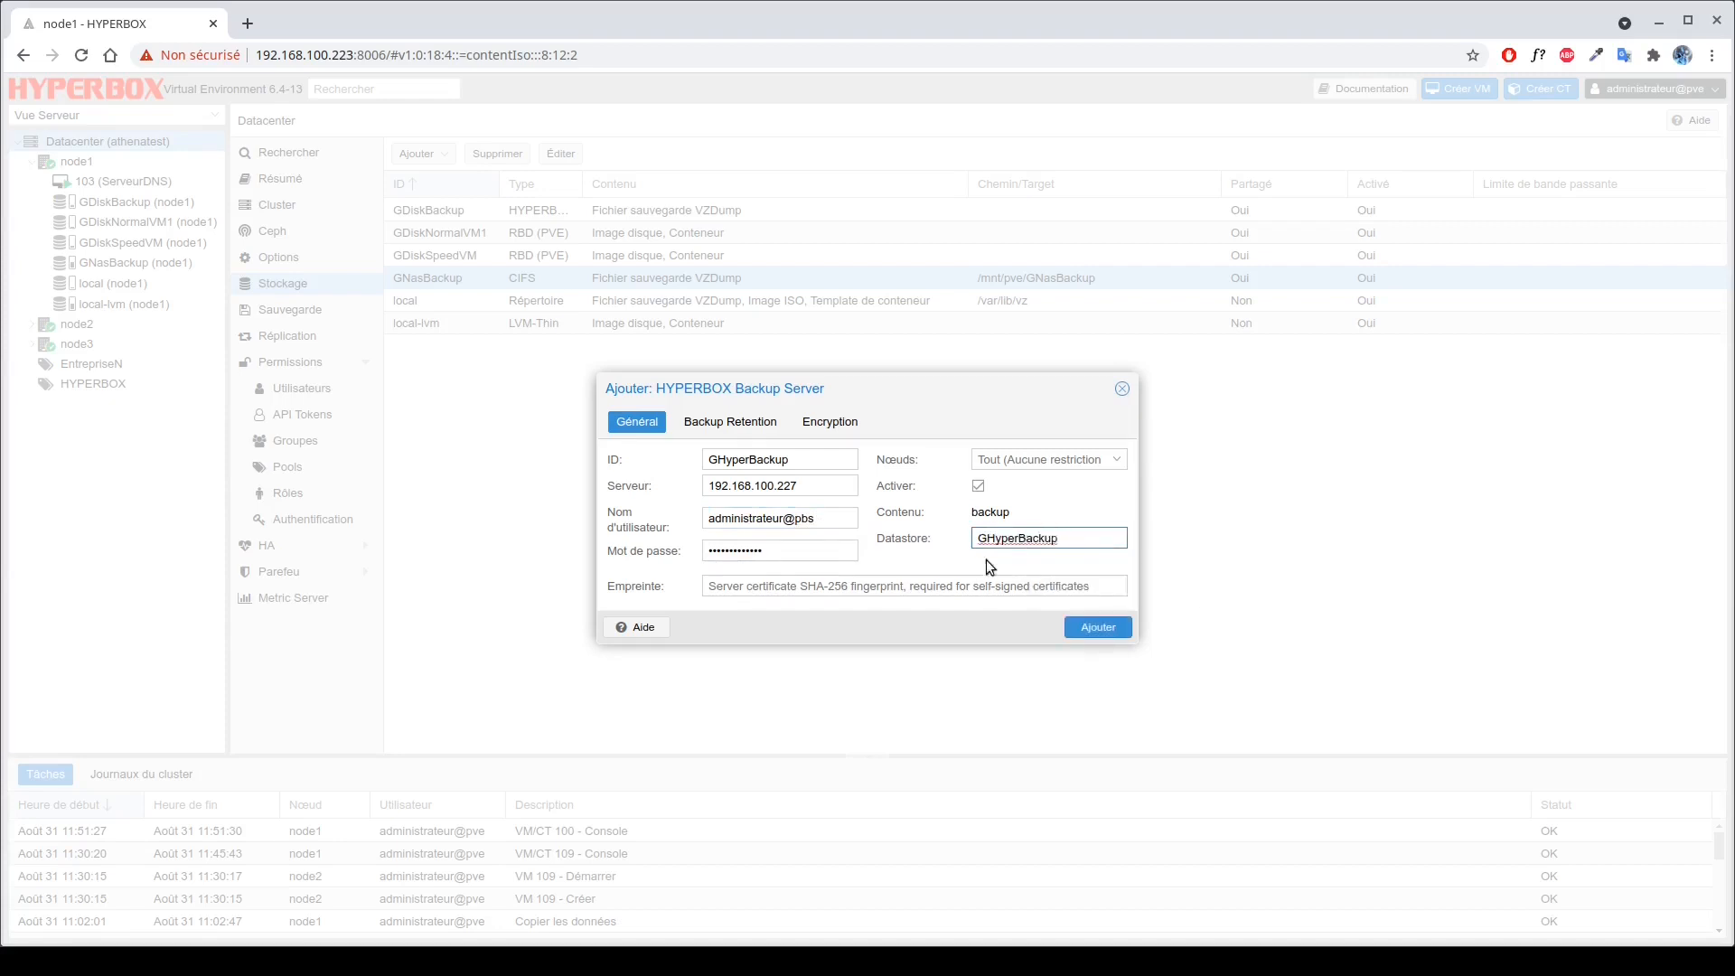
pyautogui.click(955, 585)
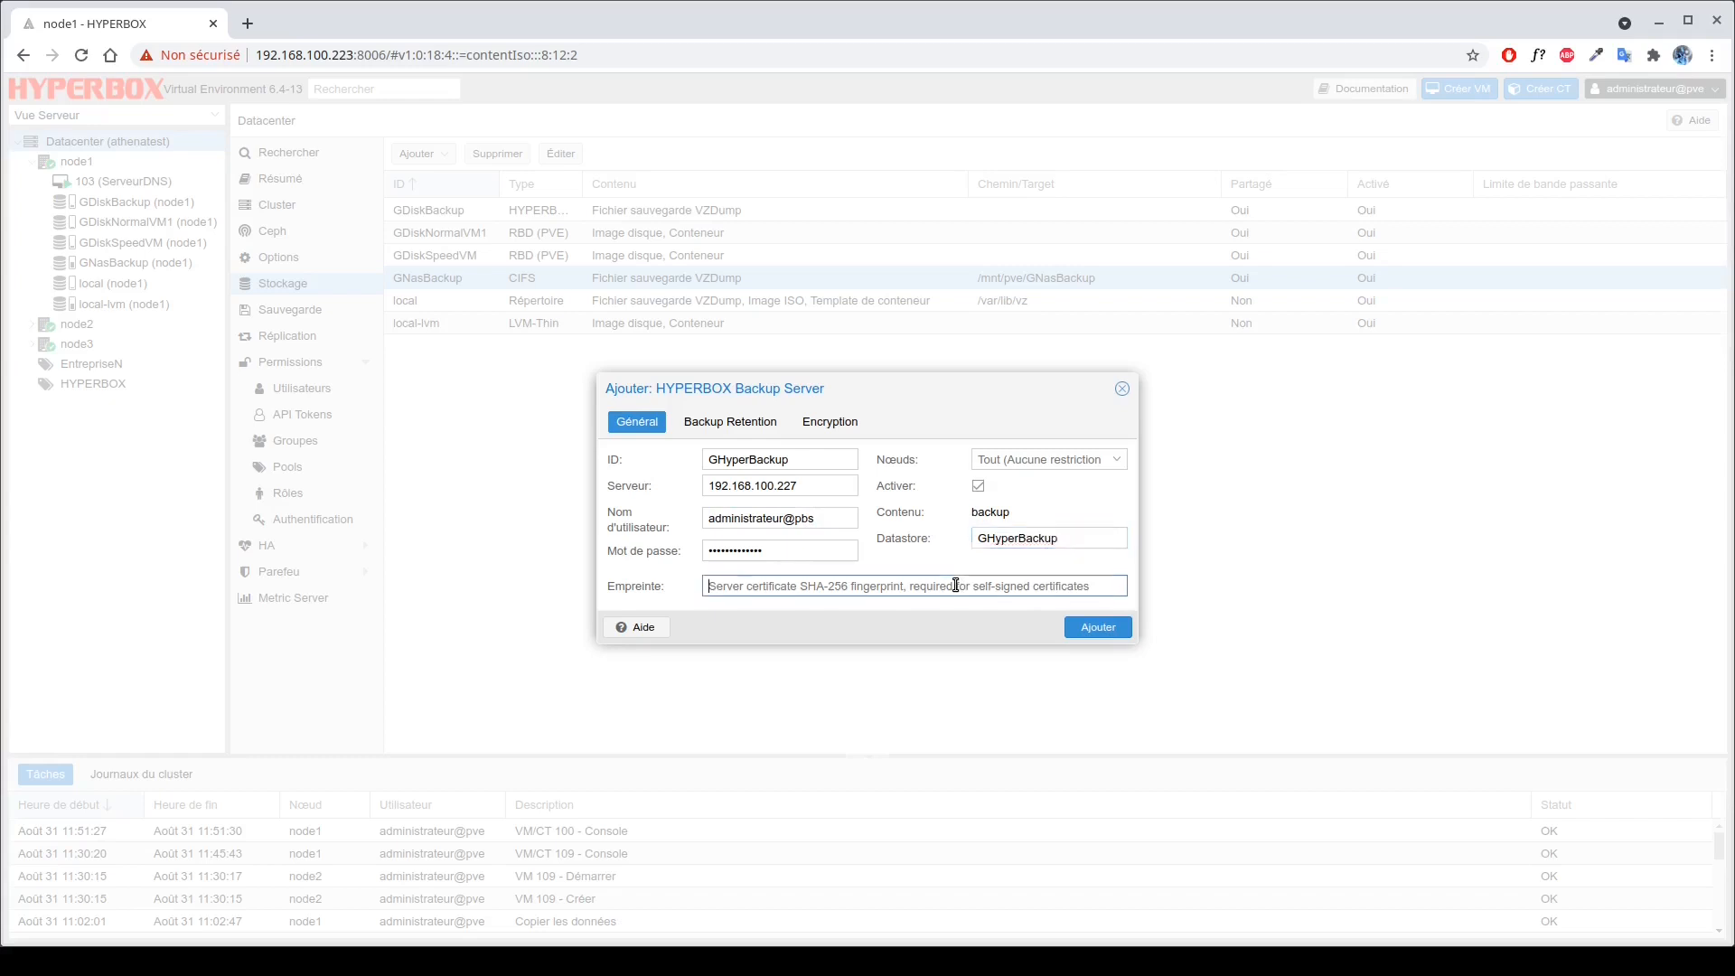
pyautogui.hotkey('ctrl', 'v')
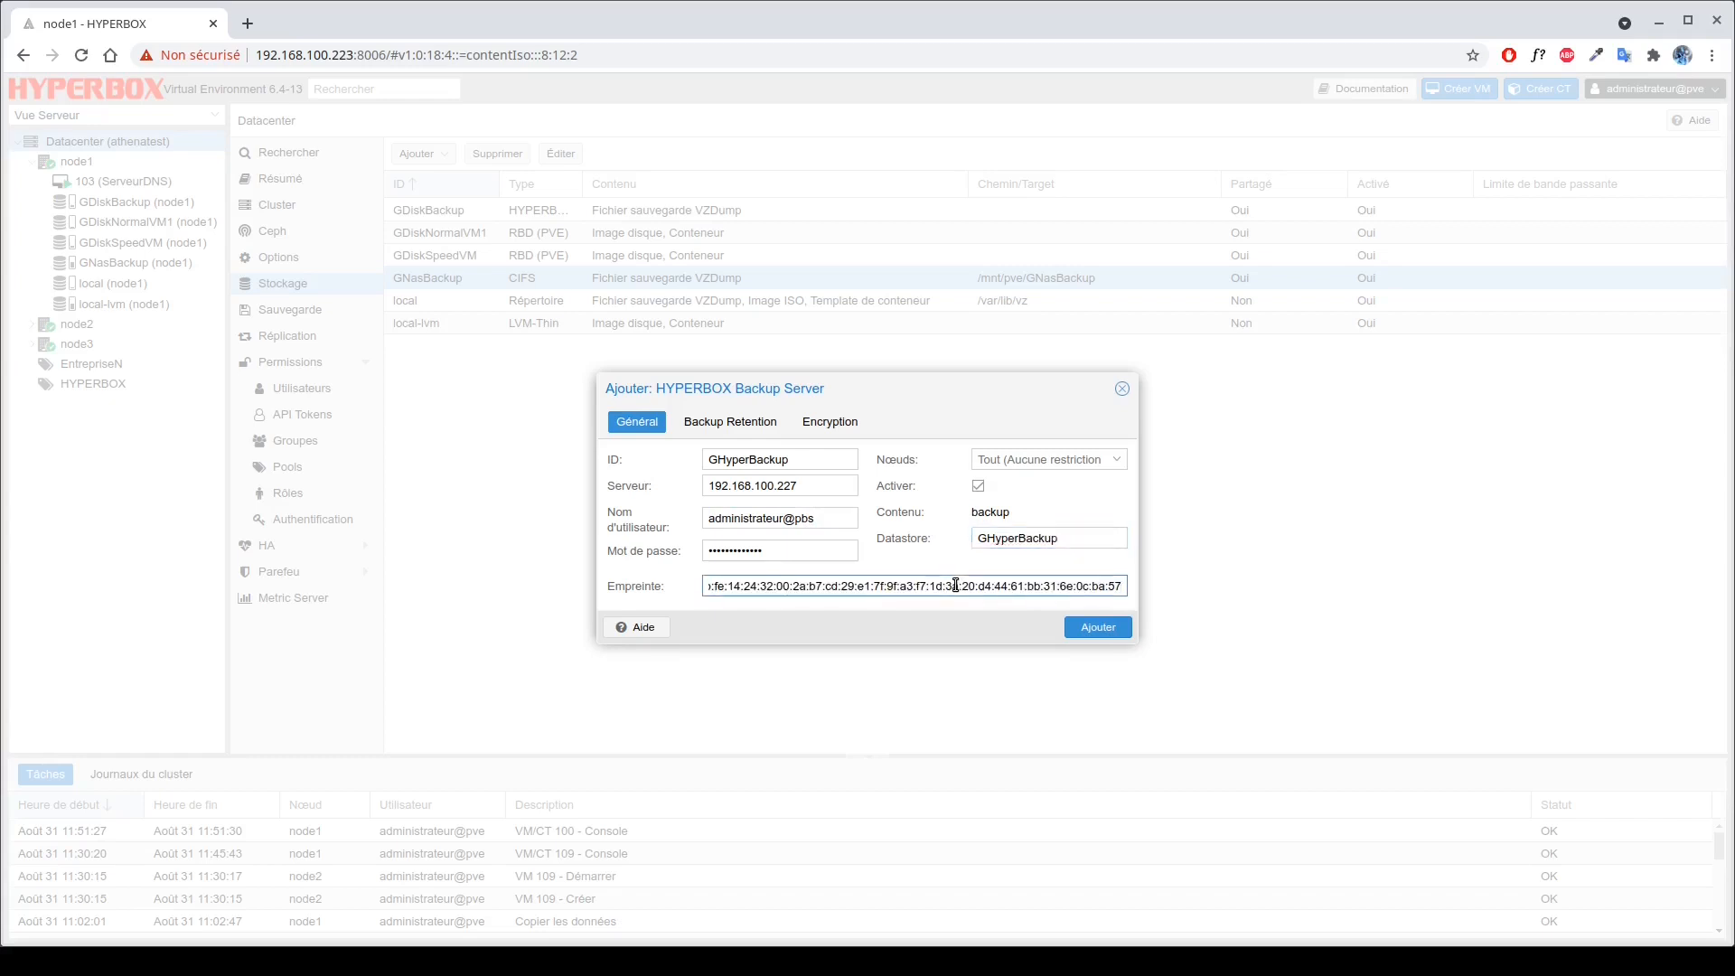
pyautogui.click(1096, 631)
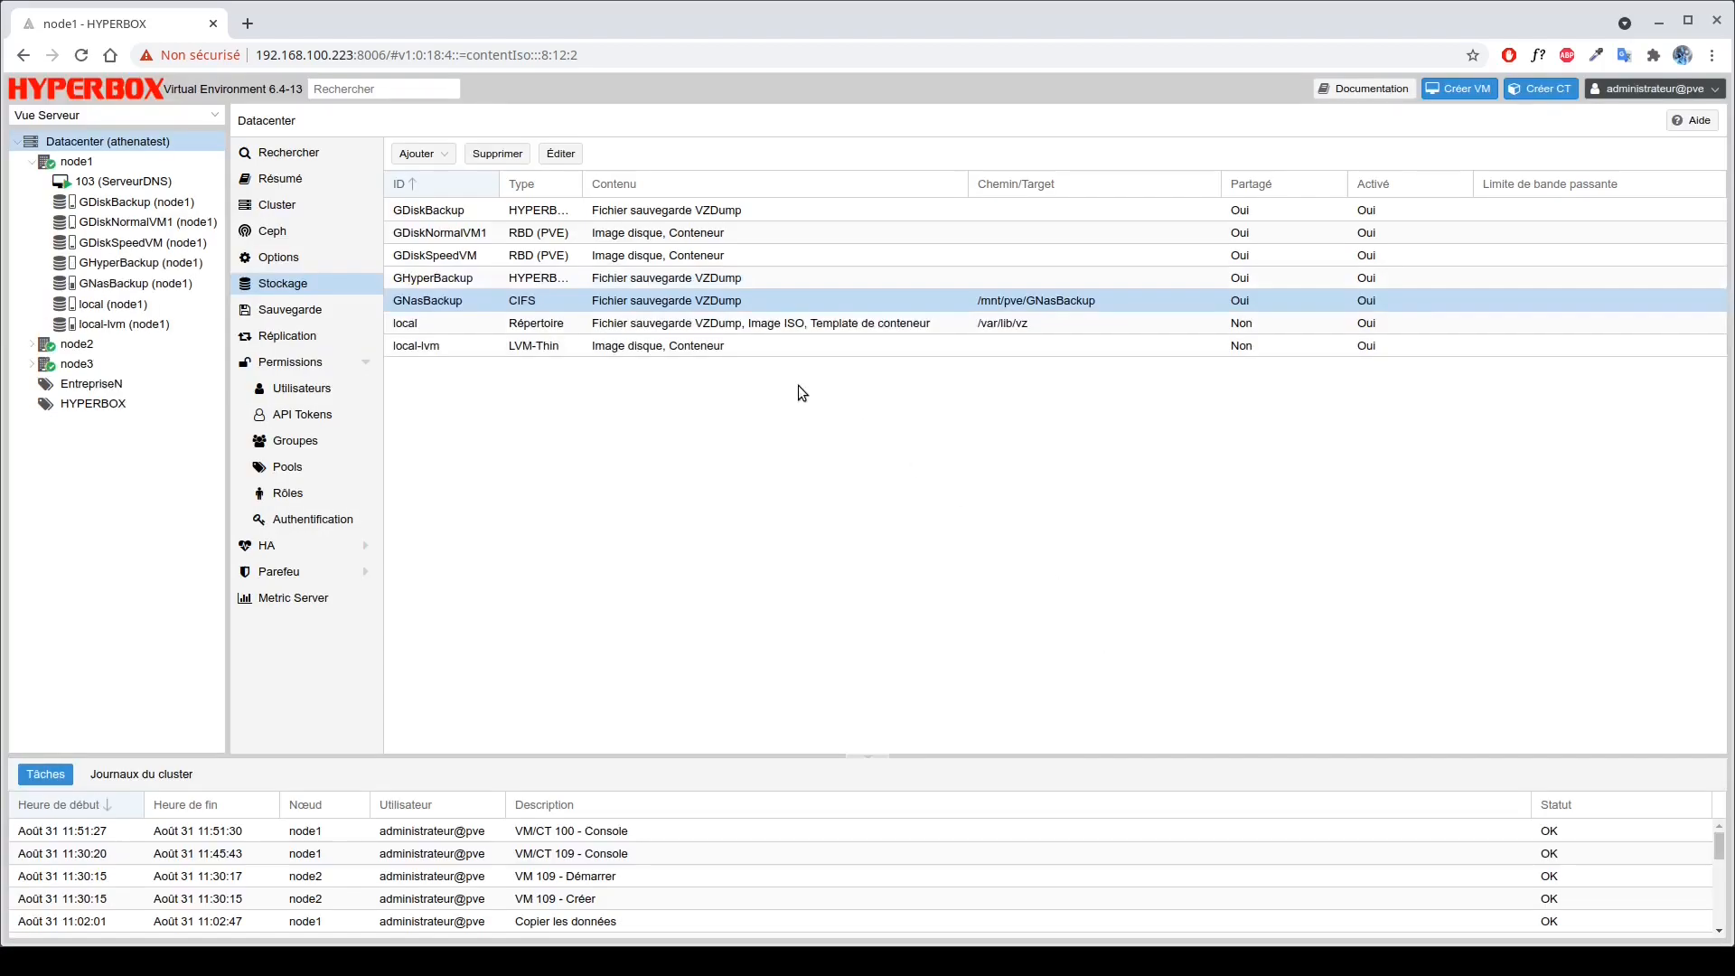
pyautogui.click(693, 280)
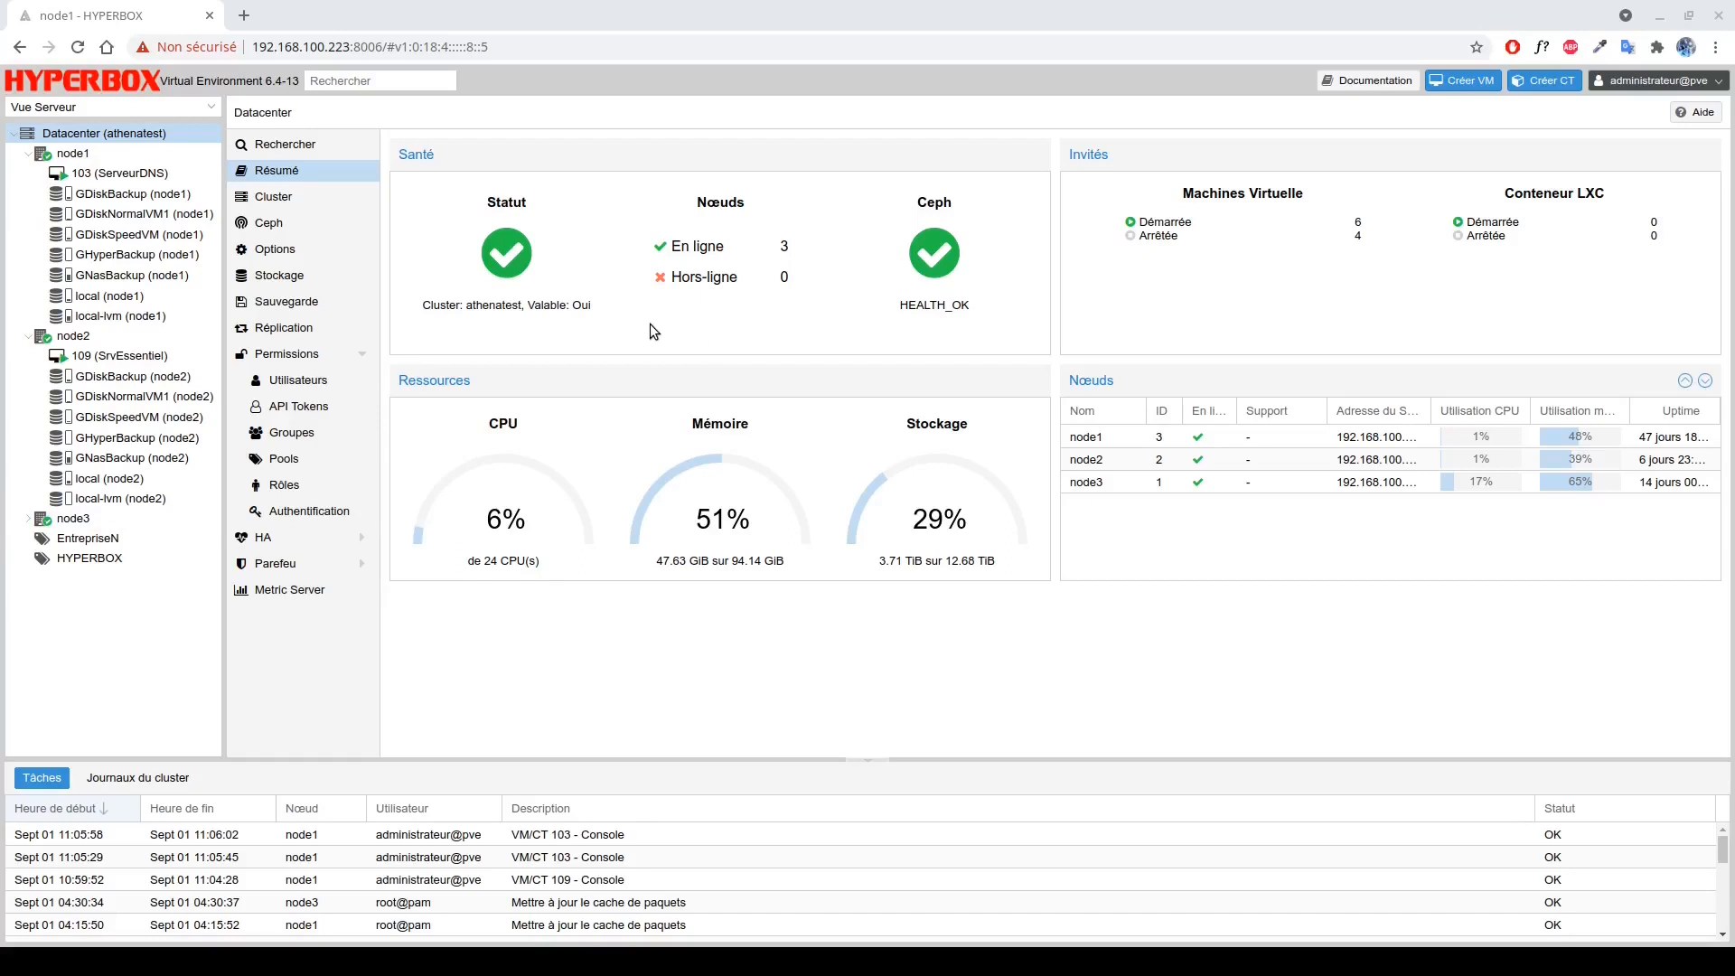
# Select VM 103 (ServeurDNS) under node1 in the server tree.
pyautogui.click(161, 173)
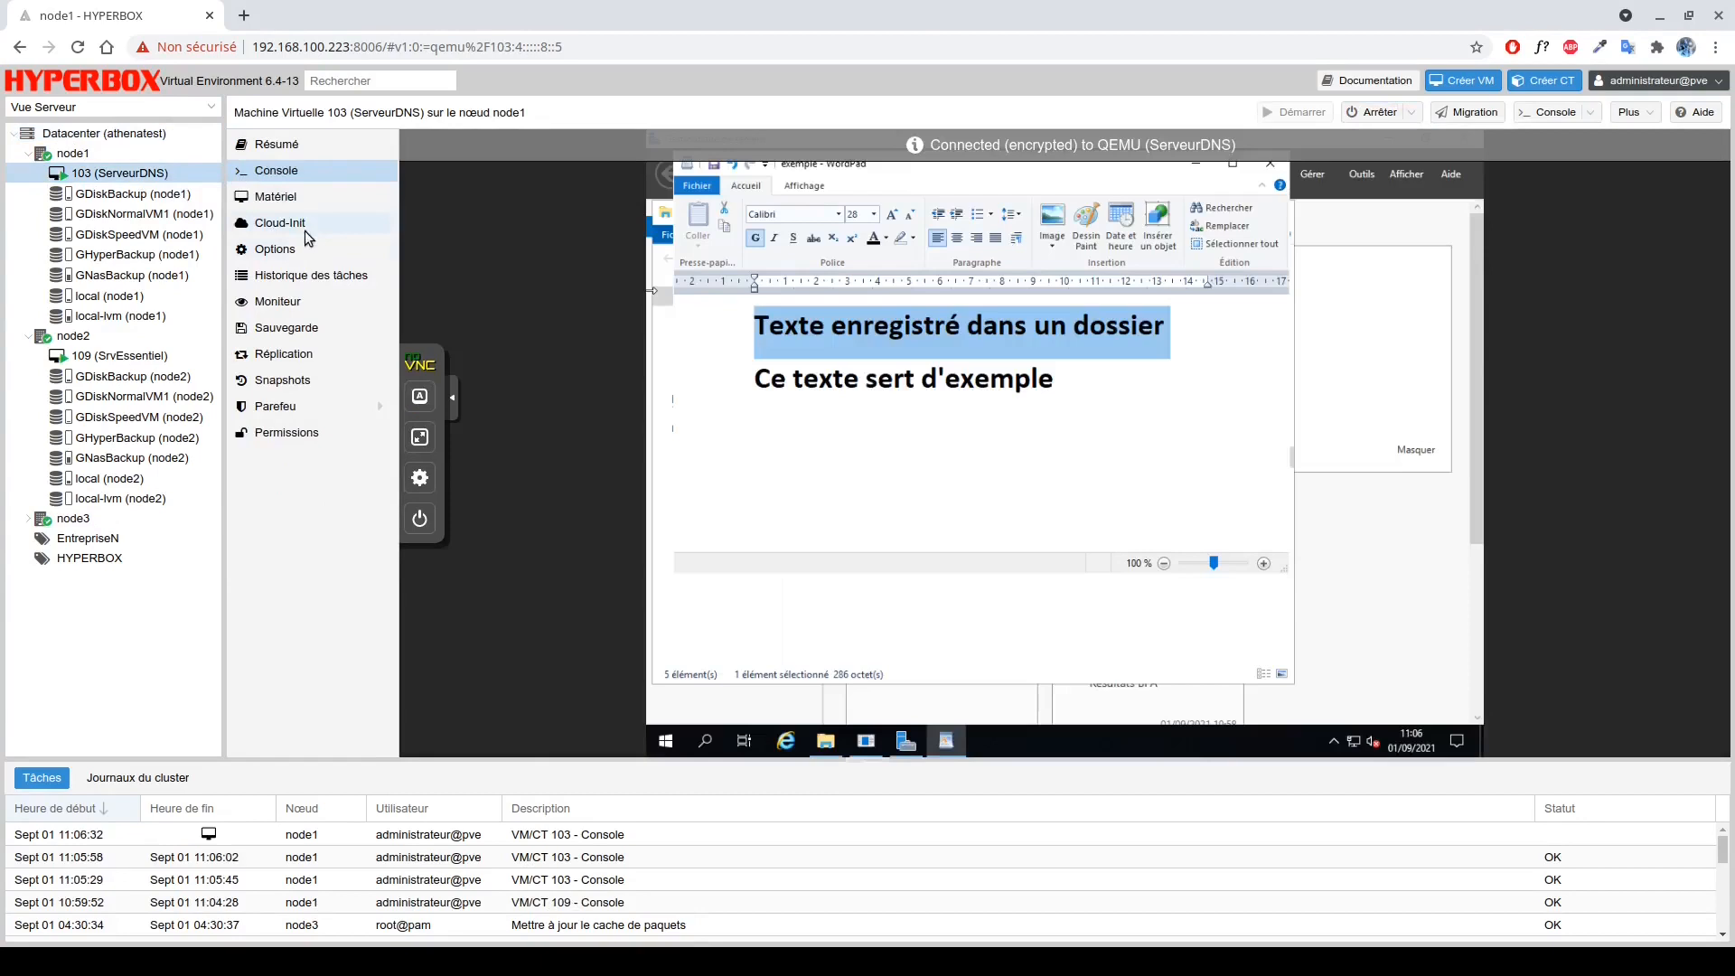
# Open a manual backup of VM 103 with storage GNasBackup and review the Snapshot mode.
pyautogui.click(309, 326)
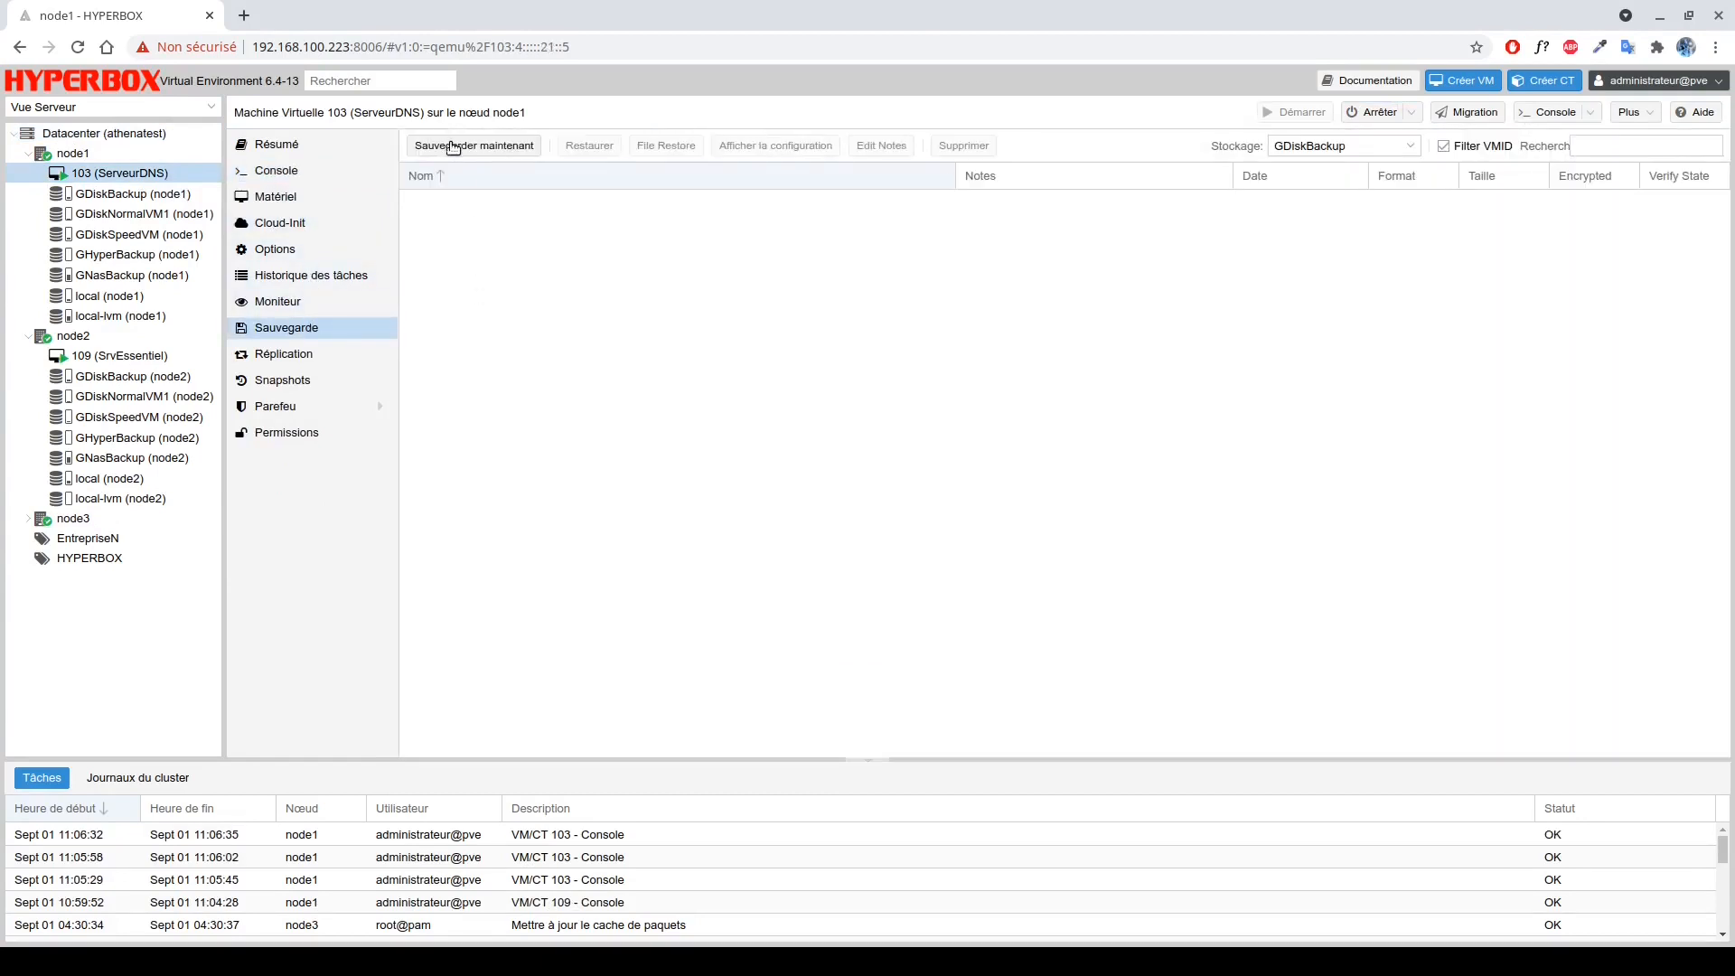
pyautogui.click(451, 147)
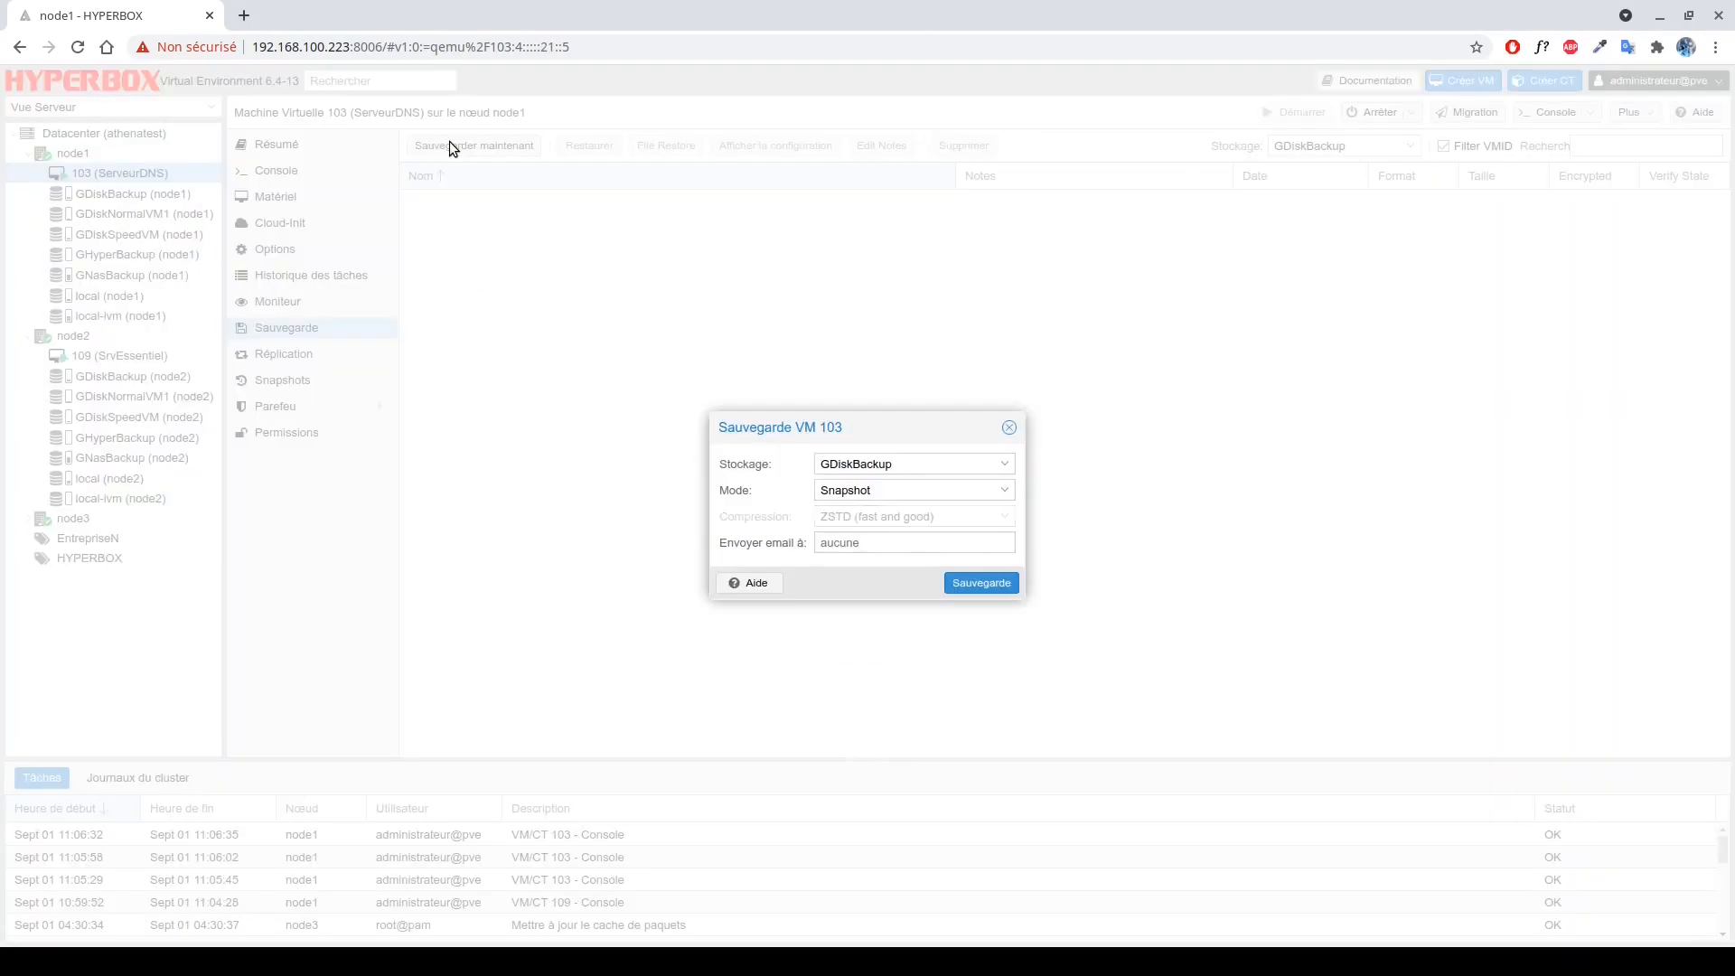
pyautogui.click(927, 463)
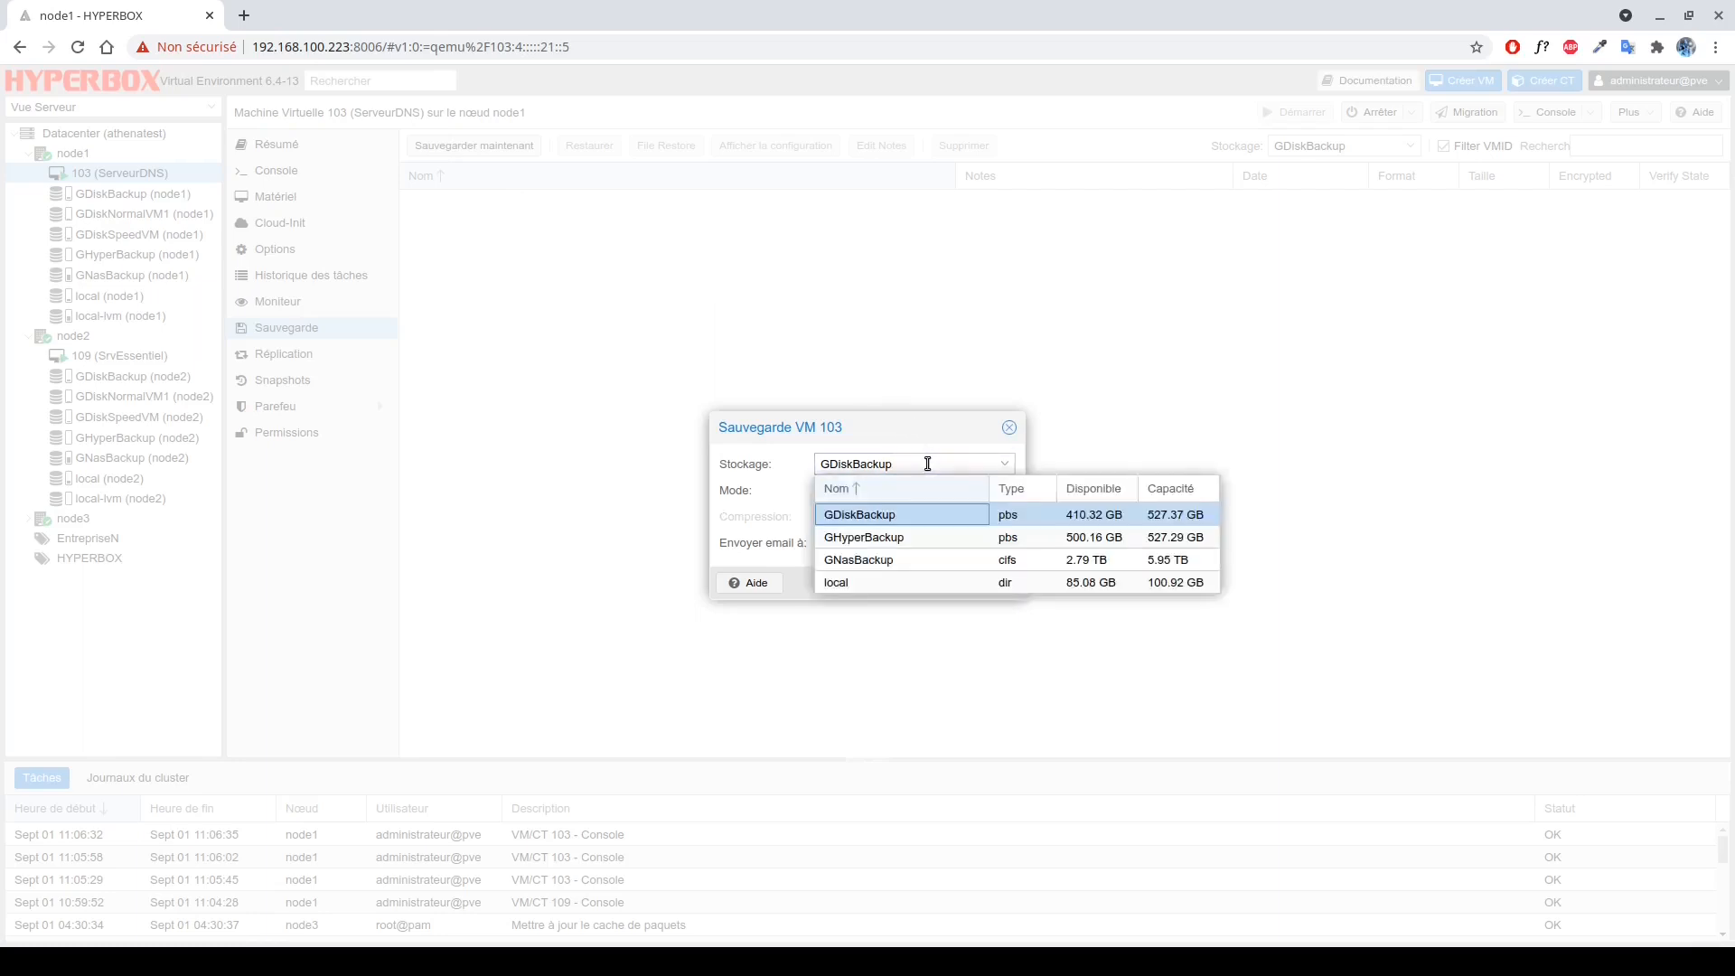
pyautogui.click(911, 562)
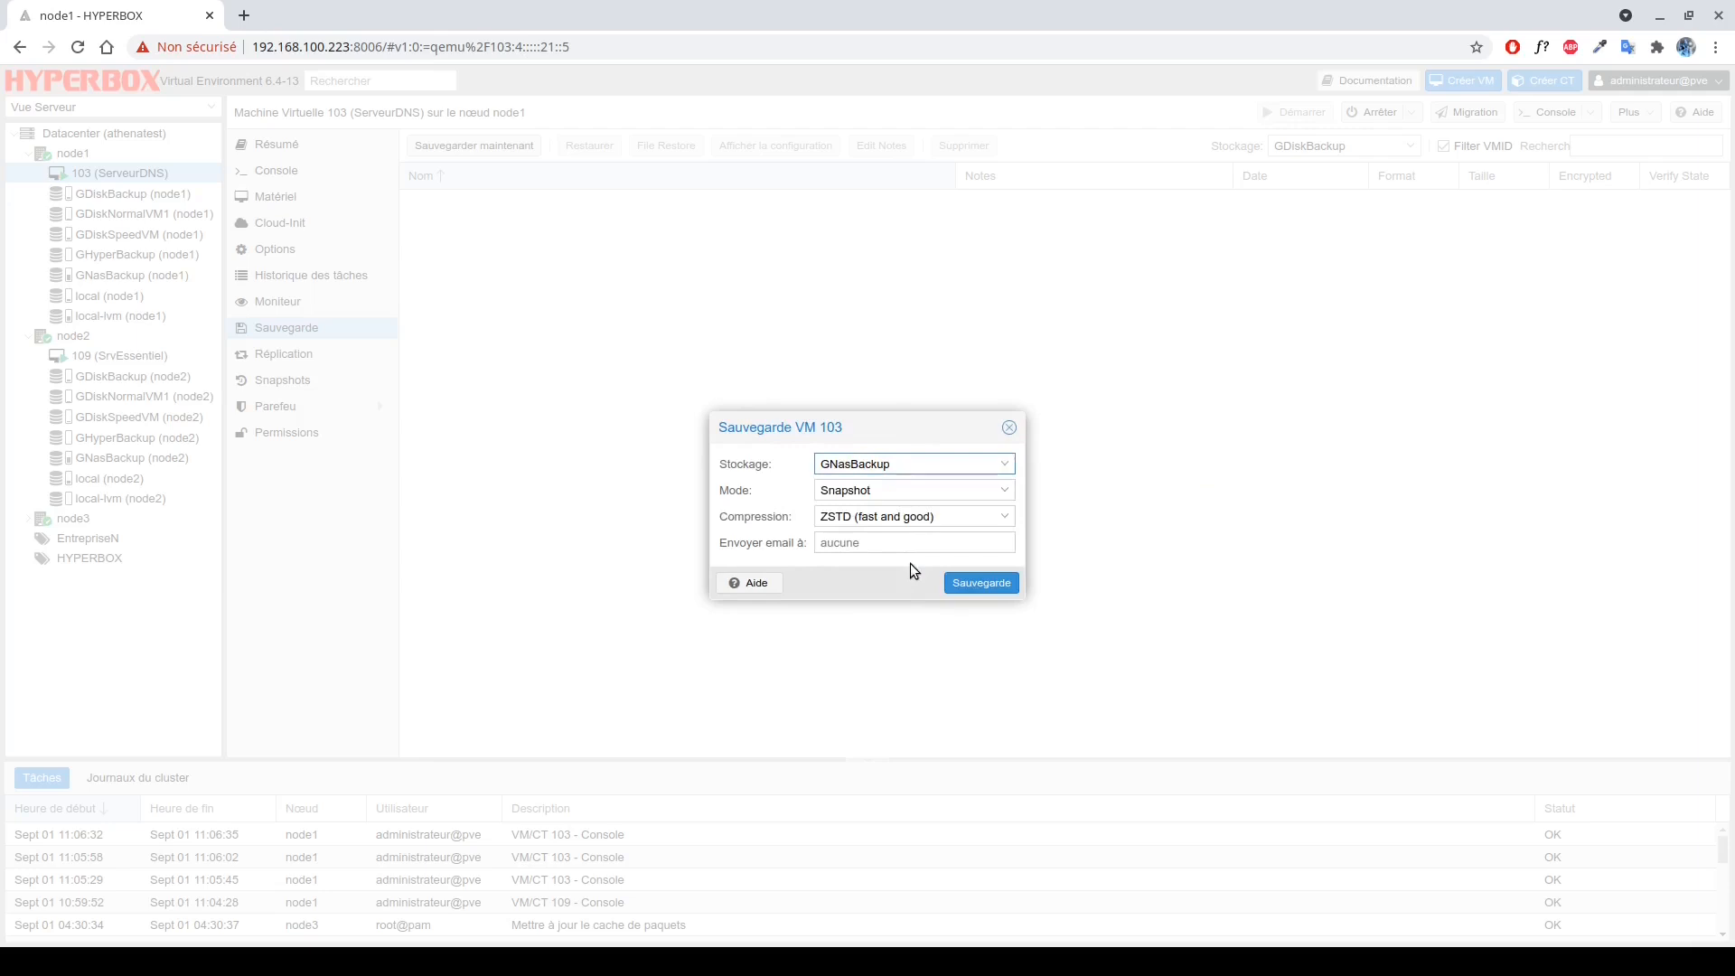
pyautogui.click(878, 491)
pyautogui.click(879, 492)
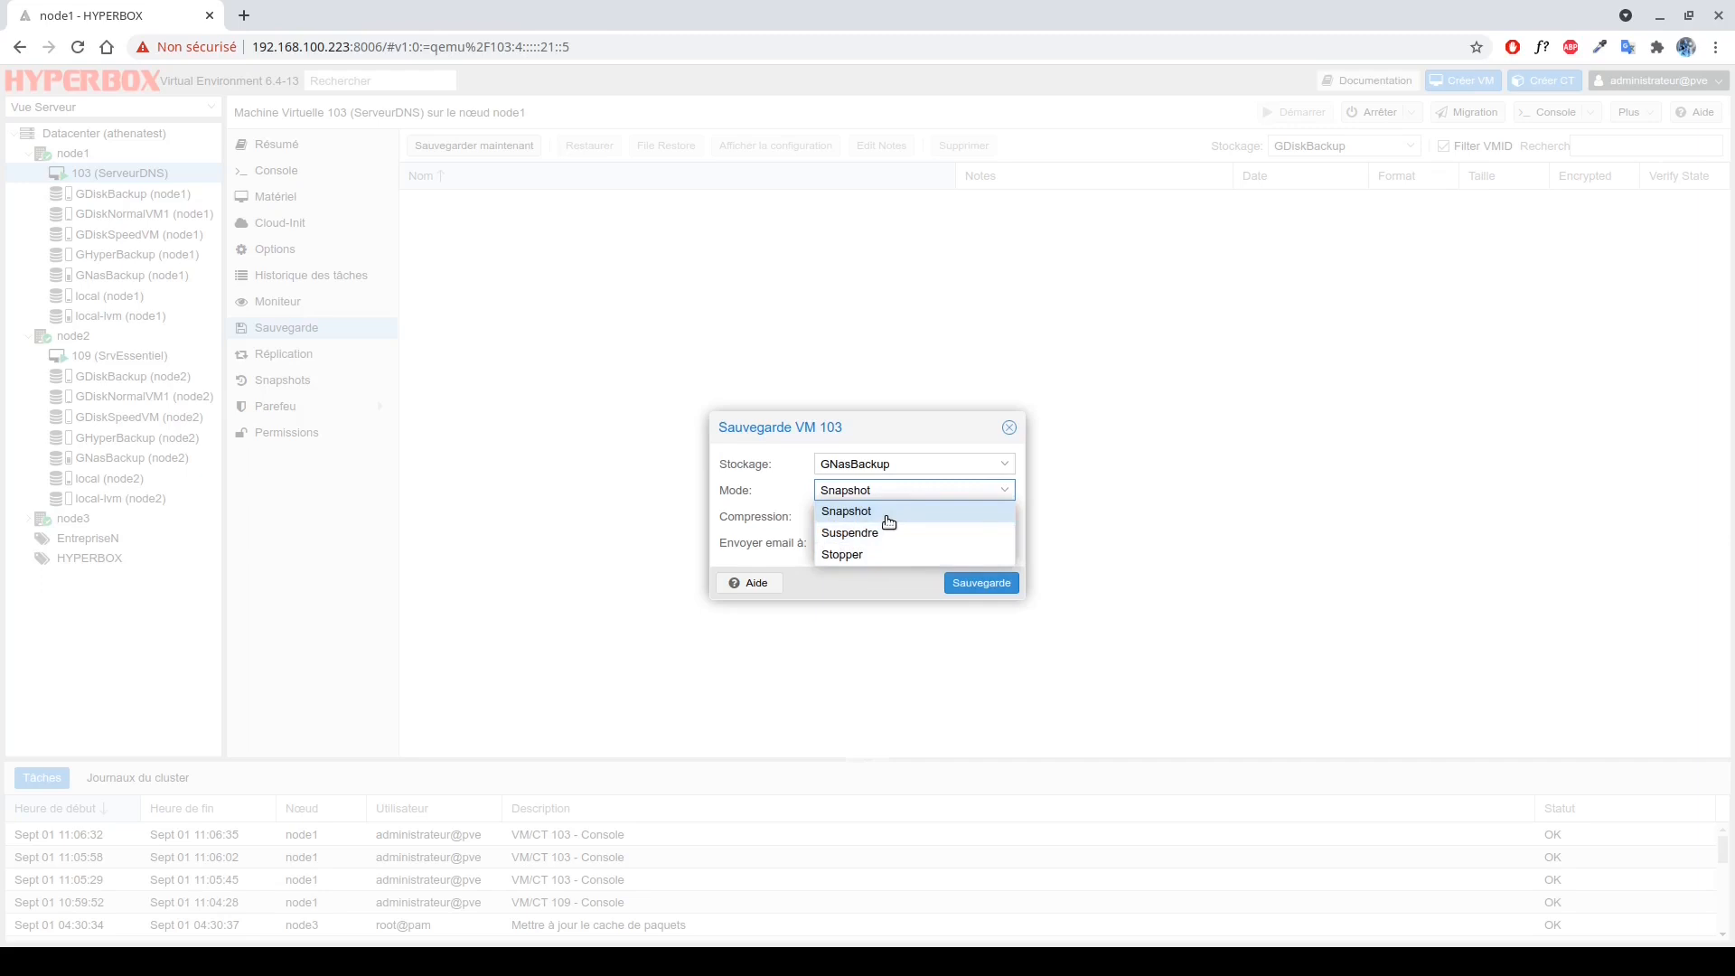
# Back up VM 103 to GNasBackup in Snapshot mode with ZSTD compression and no notification e-mail.
pyautogui.click(888, 521)
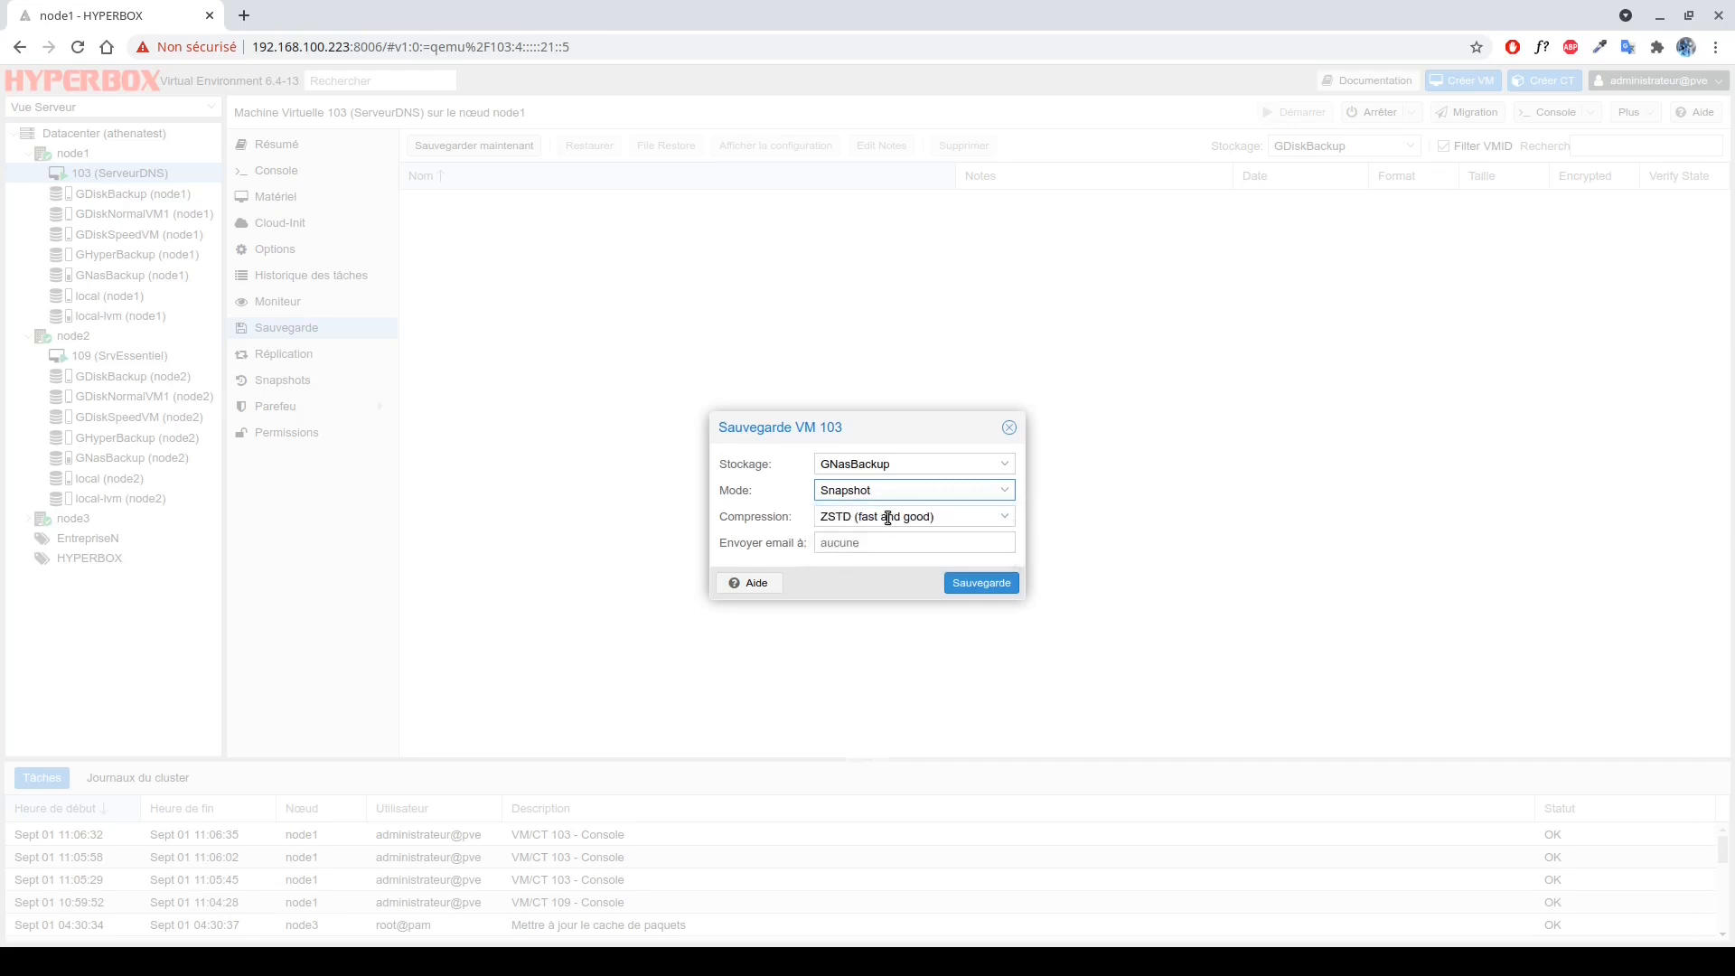
pyautogui.click(965, 517)
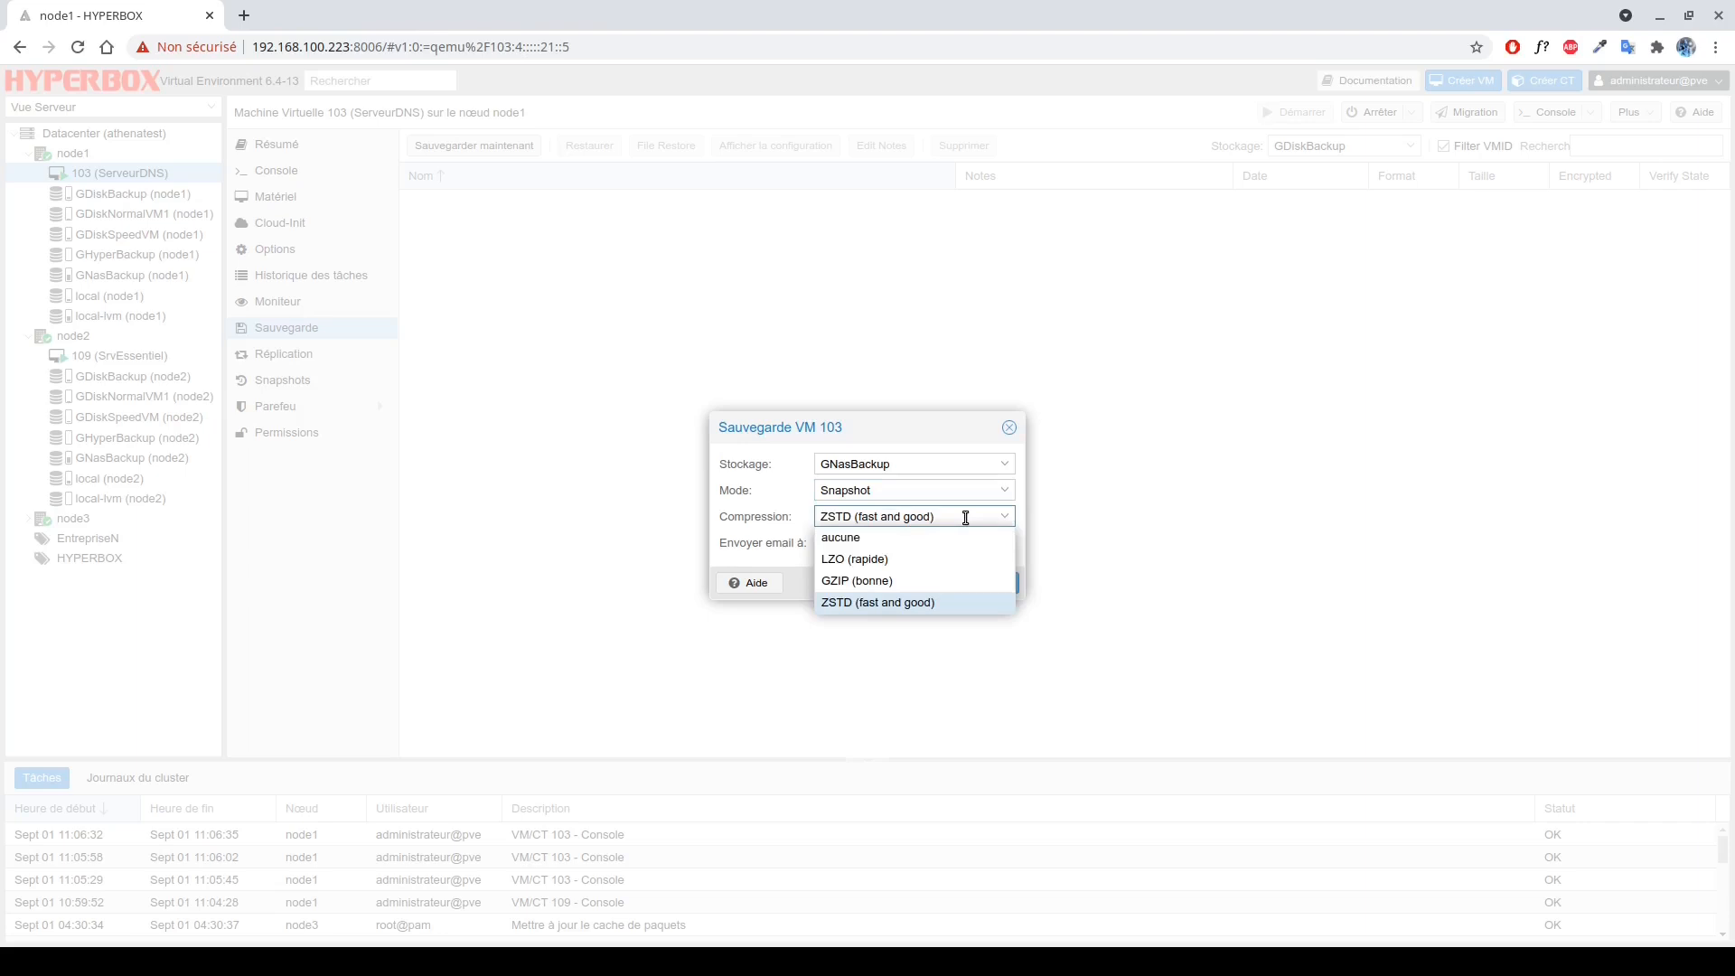
pyautogui.click(952, 610)
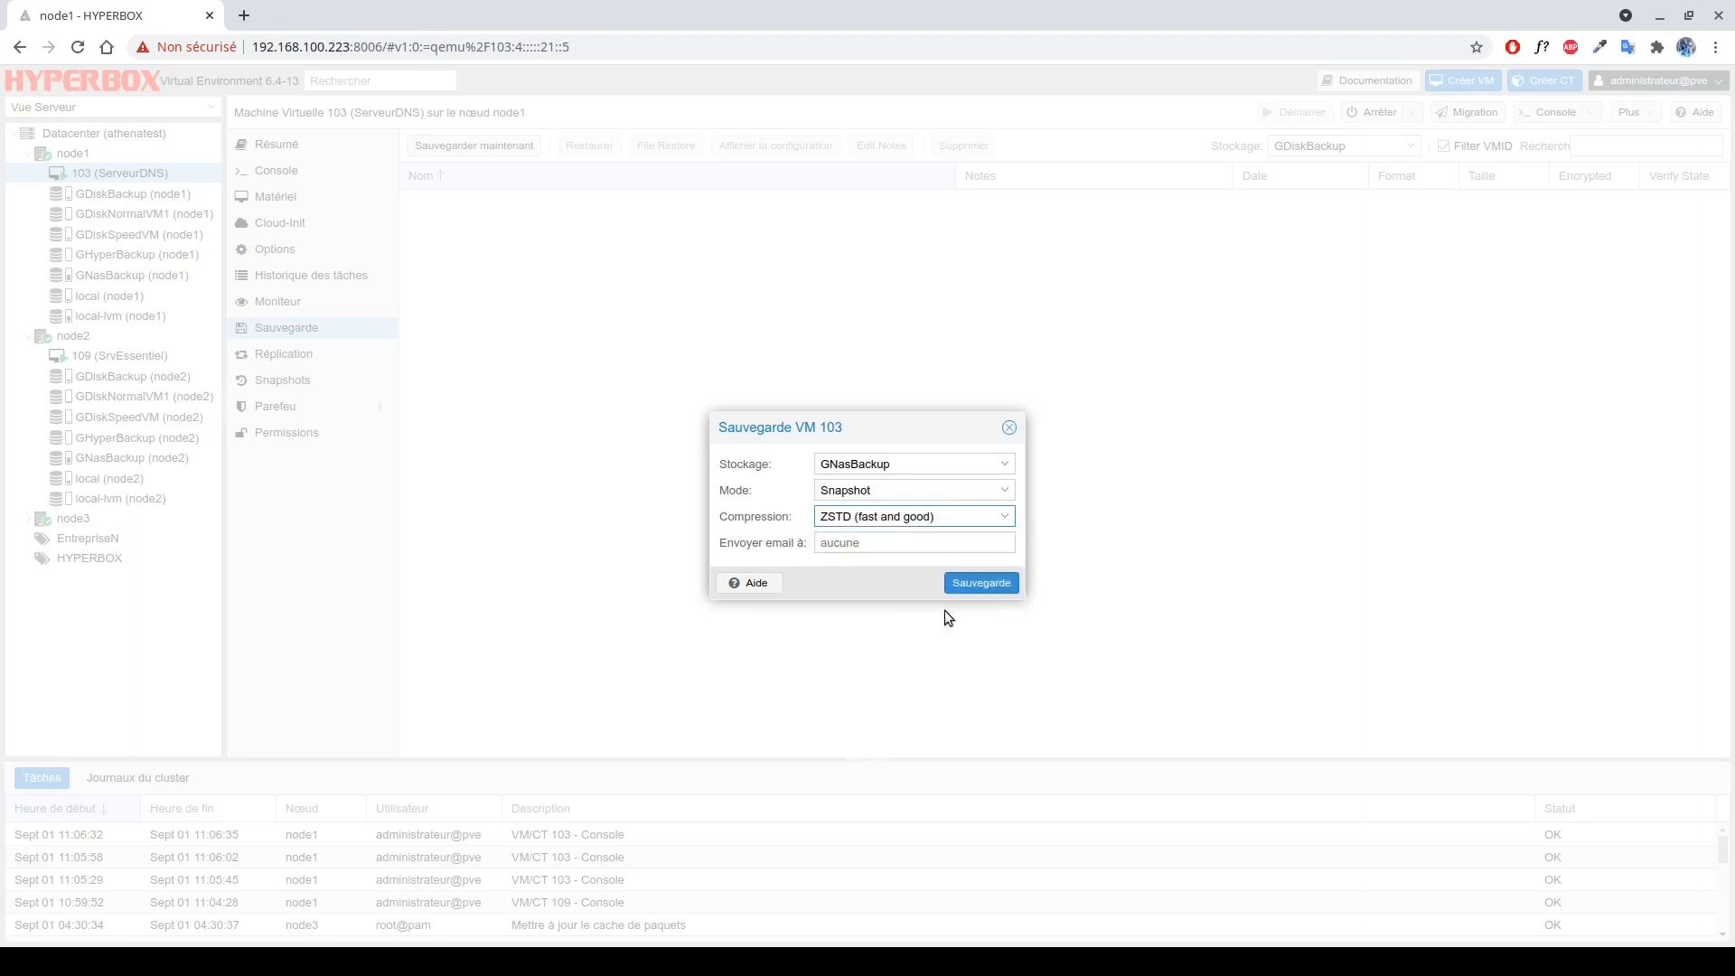
pyautogui.click(873, 546)
pyautogui.write('exemple@')
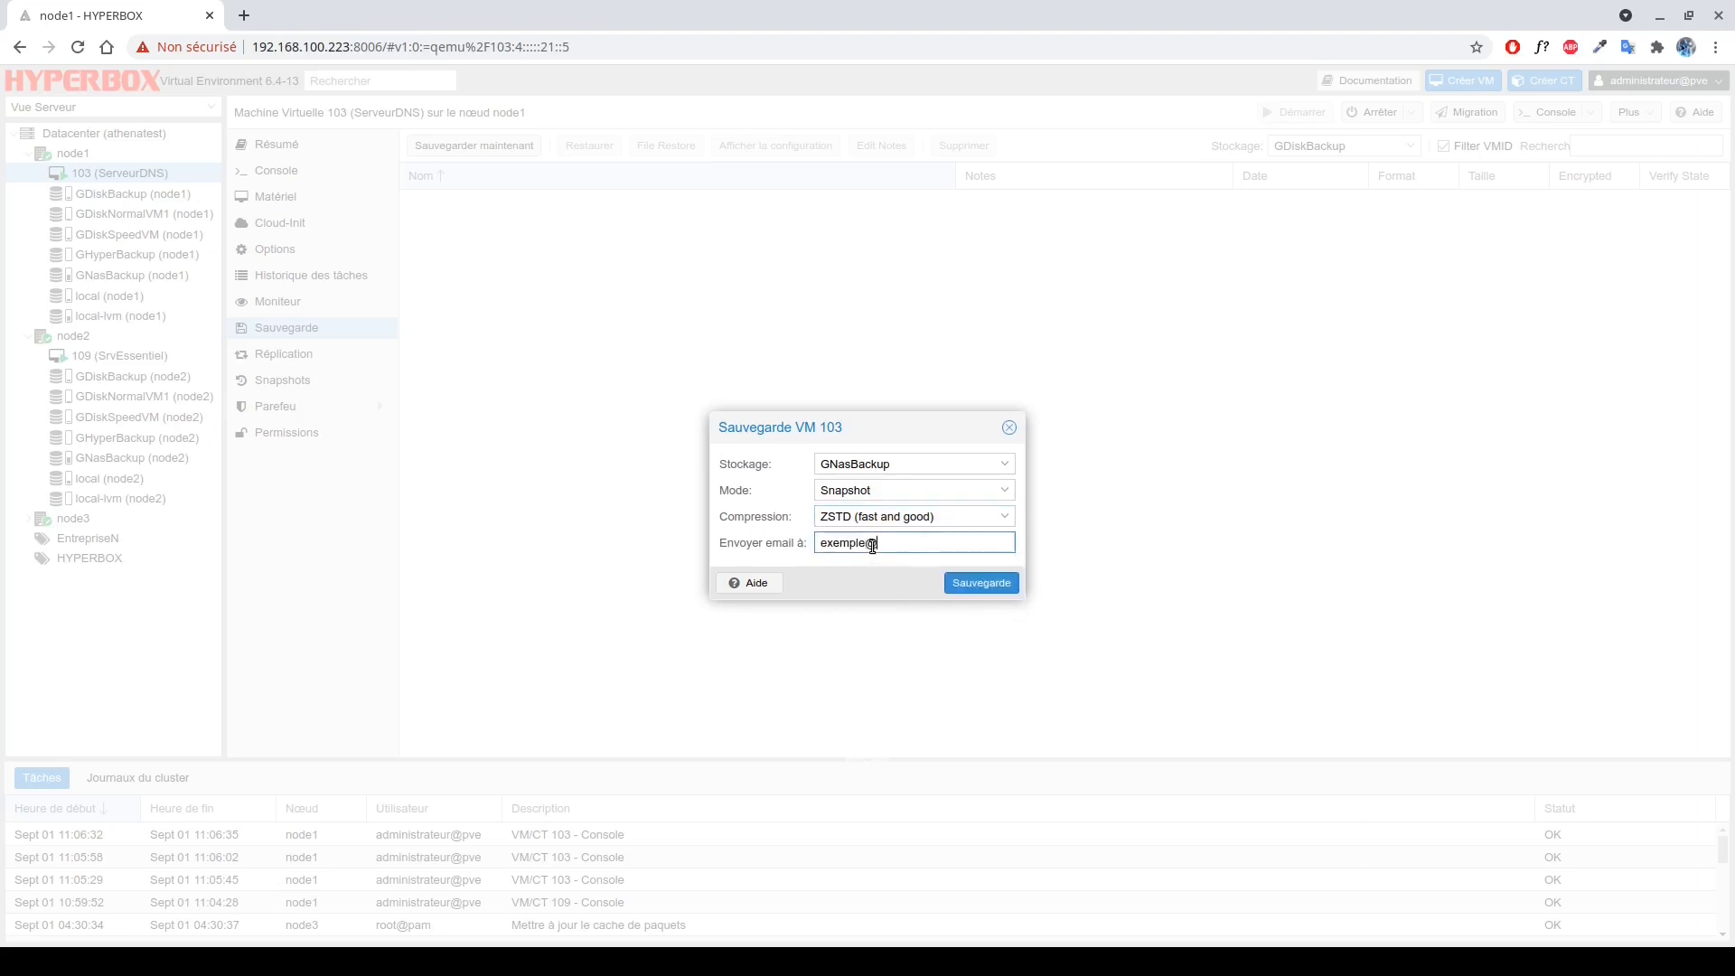
pyautogui.write('localhost.com')
pyautogui.press('BackSpace')
pyautogui.press('BackSpace')
pyautogui.press('BackSpace')
pyautogui.press('BackSpace')
pyautogui.press('BackSpace')
pyautogui.press('BackSpace')
pyautogui.press('BackSpace')
pyautogui.press('BackSpace')
pyautogui.press('BackSpace')
pyautogui.press('BackSpace')
pyautogui.press('BackSpace')
pyautogui.press('BackSpace')
pyautogui.press('BackSpace')
pyautogui.press('BackSpace')
pyautogui.press('BackSpace')
pyautogui.press('BackSpace')
pyautogui.press('BackSpace')
pyautogui.press('BackSpace')
pyautogui.press('BackSpace')
pyautogui.press('BackSpace')
pyautogui.click(974, 584)
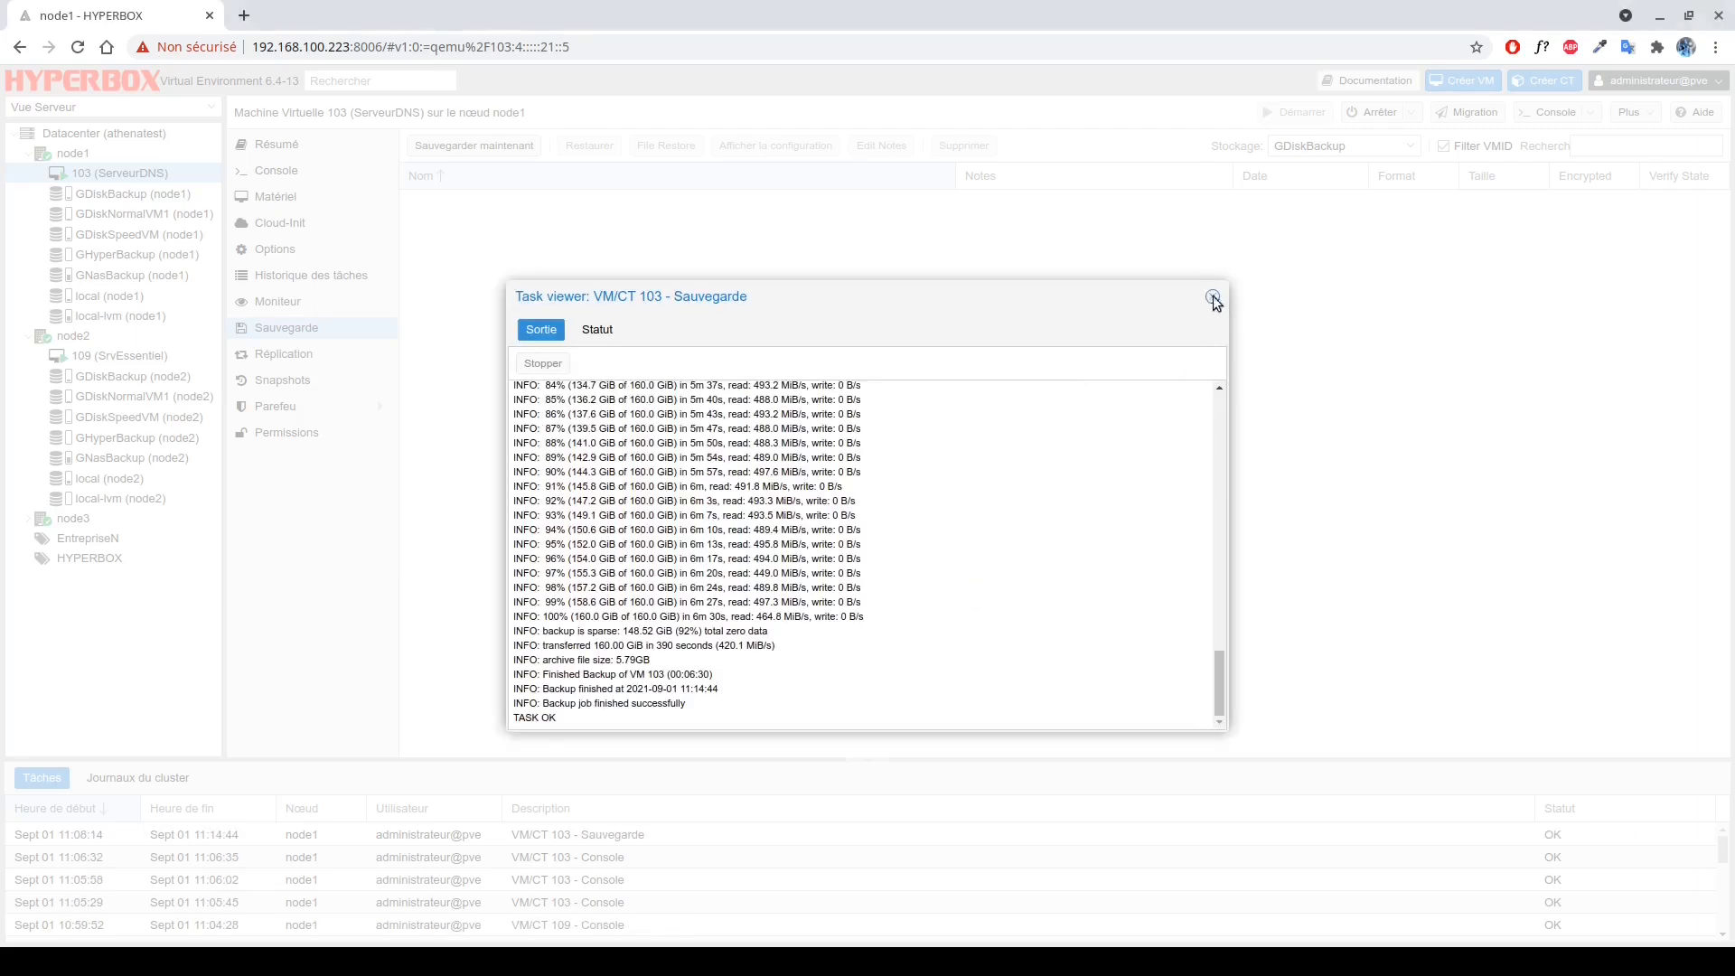
# Check the new VM 103 backup file on GNasBackup, then return to the Datacenter overview.
pyautogui.click(1212, 296)
pyautogui.click(1342, 145)
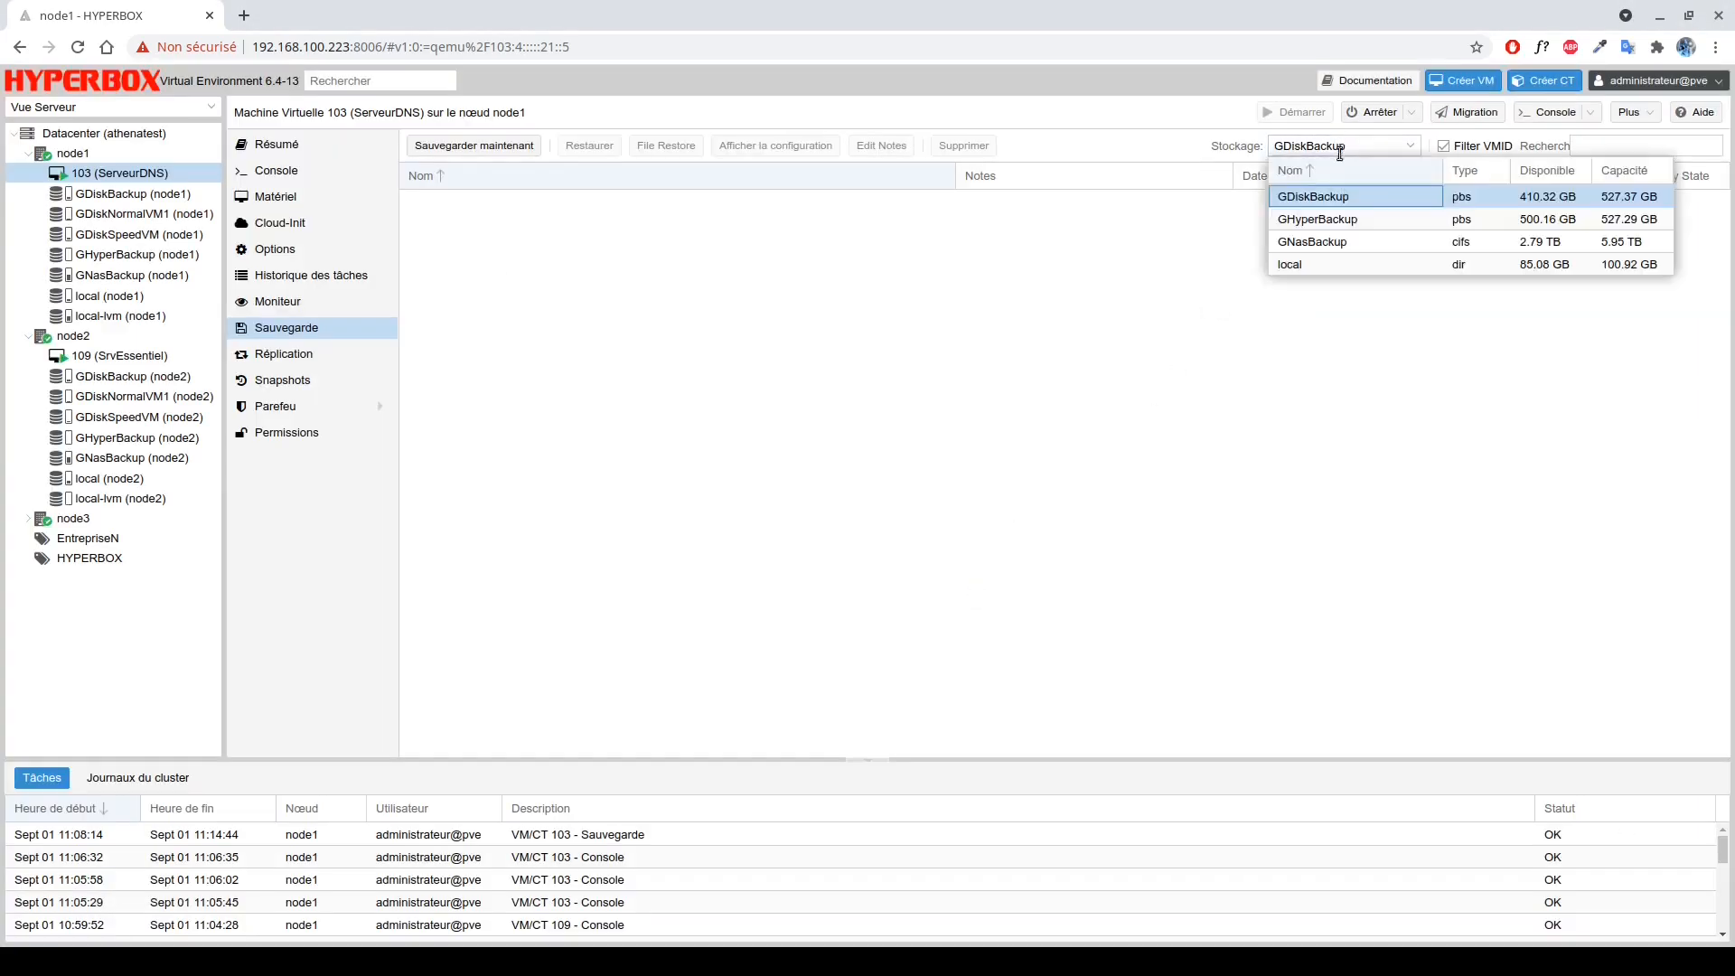
pyautogui.click(1326, 238)
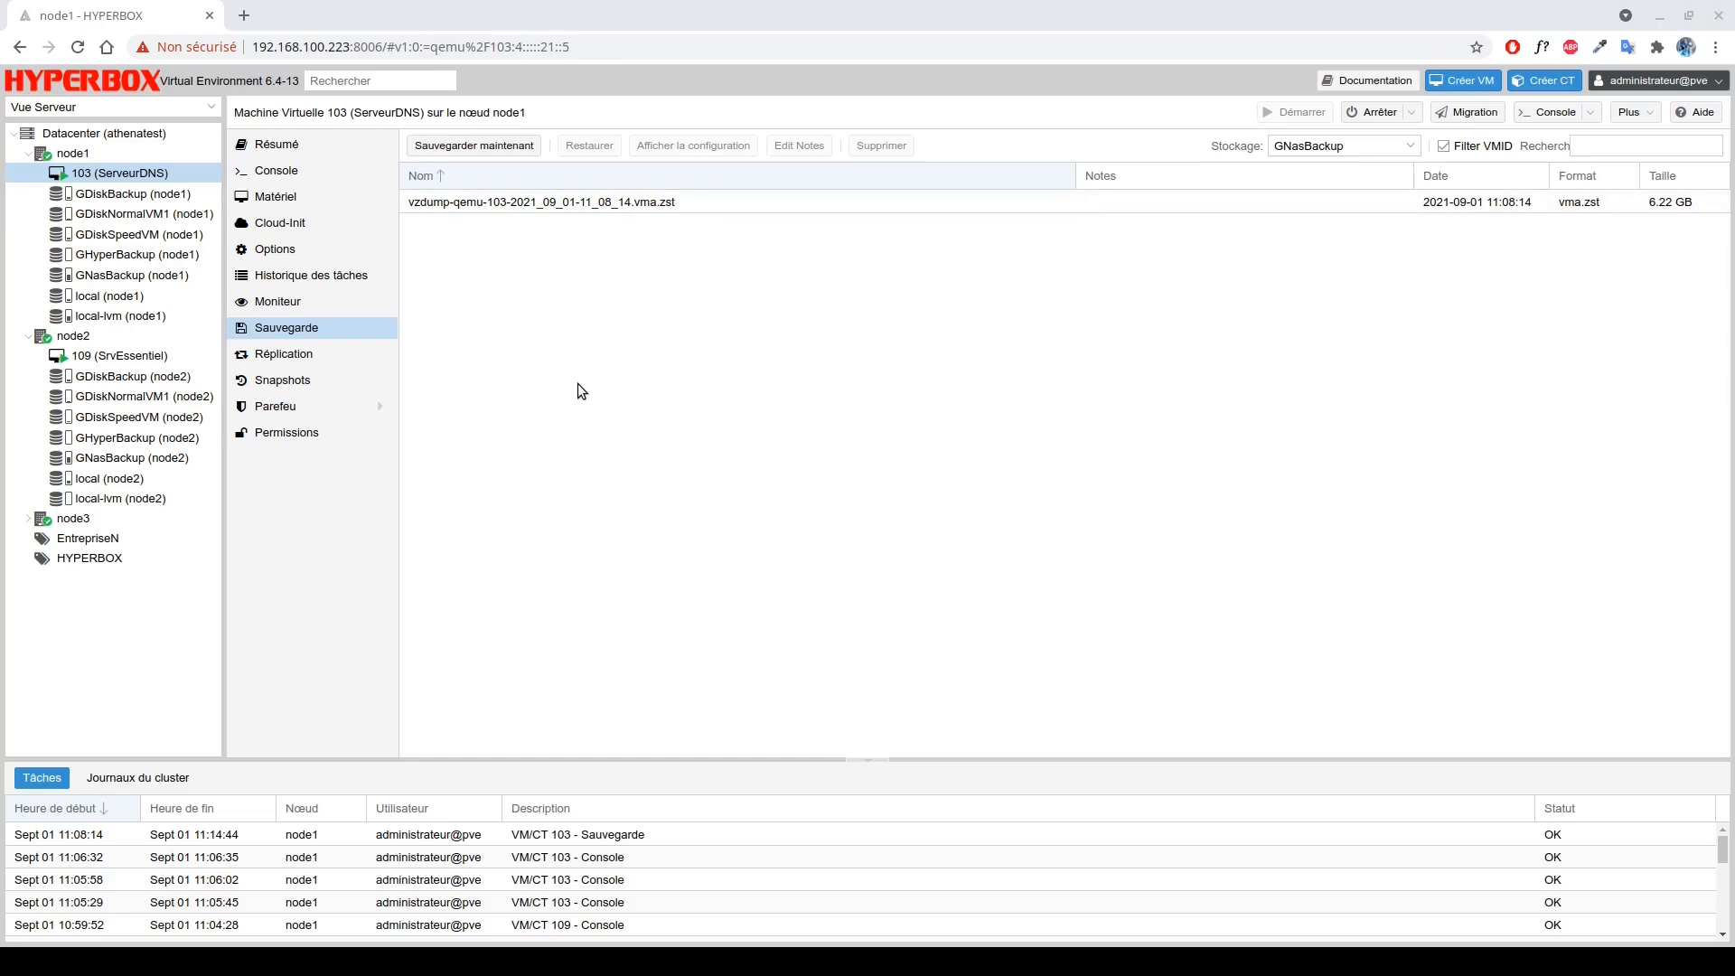
pyautogui.click(163, 135)
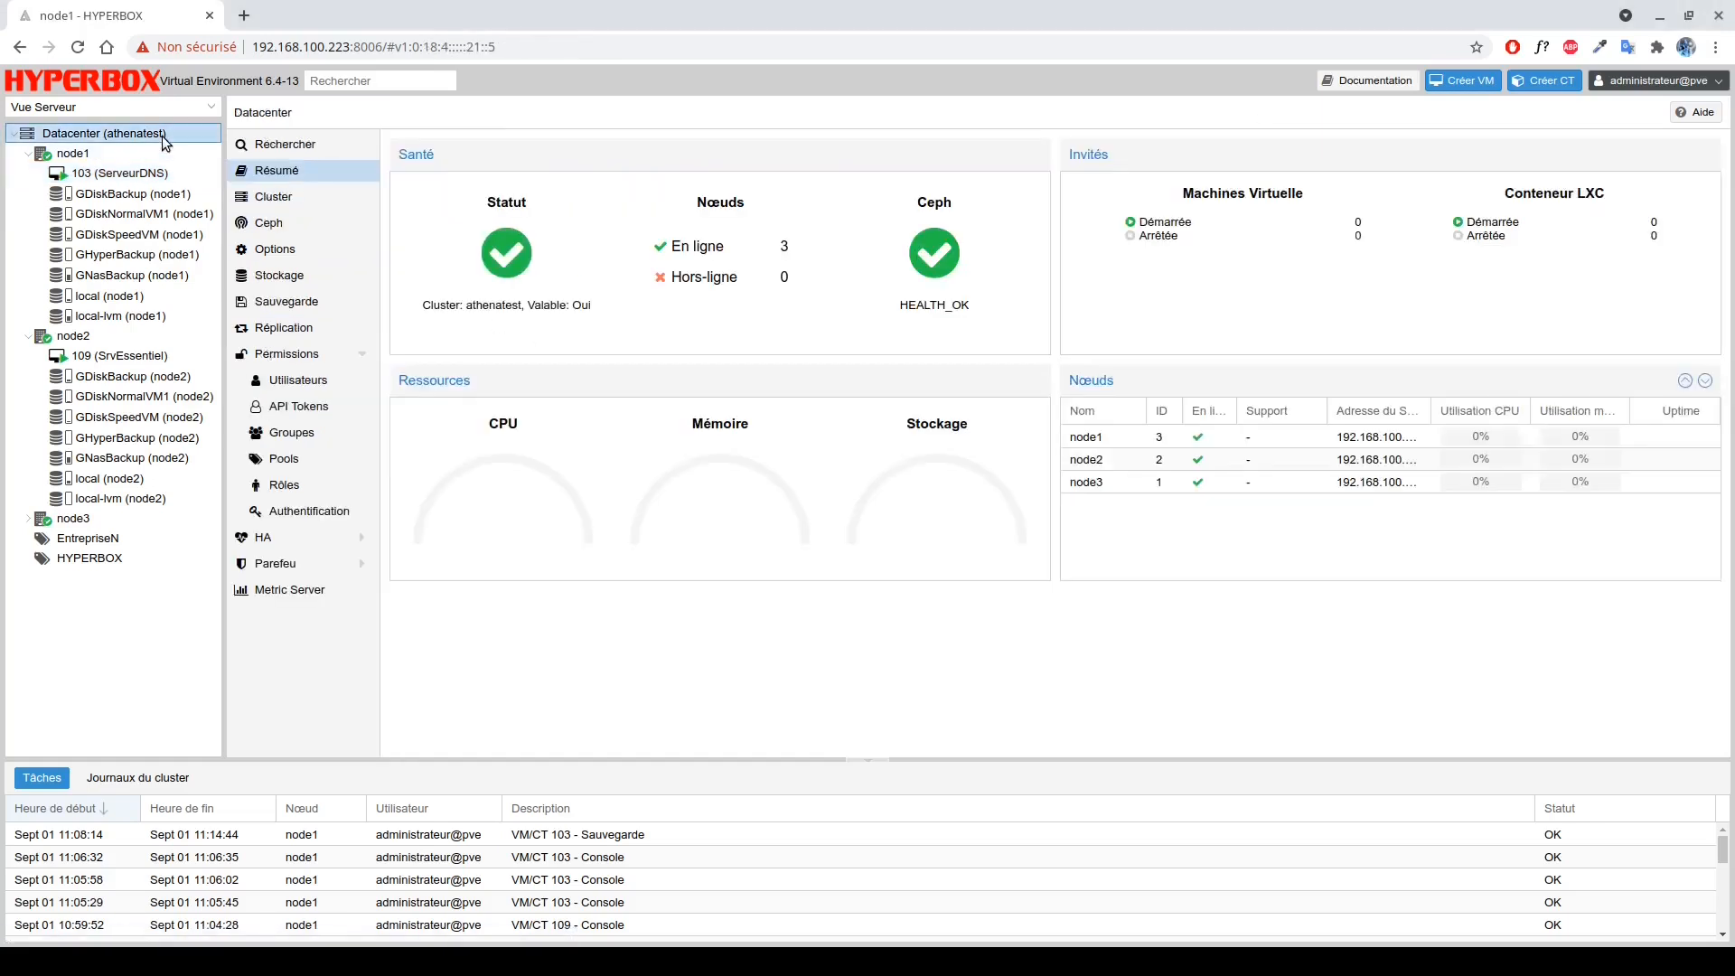
# Start a new scheduled backup job covering all nodes, with GDiskBackup as storage.
pyautogui.click(287, 303)
pyautogui.click(418, 150)
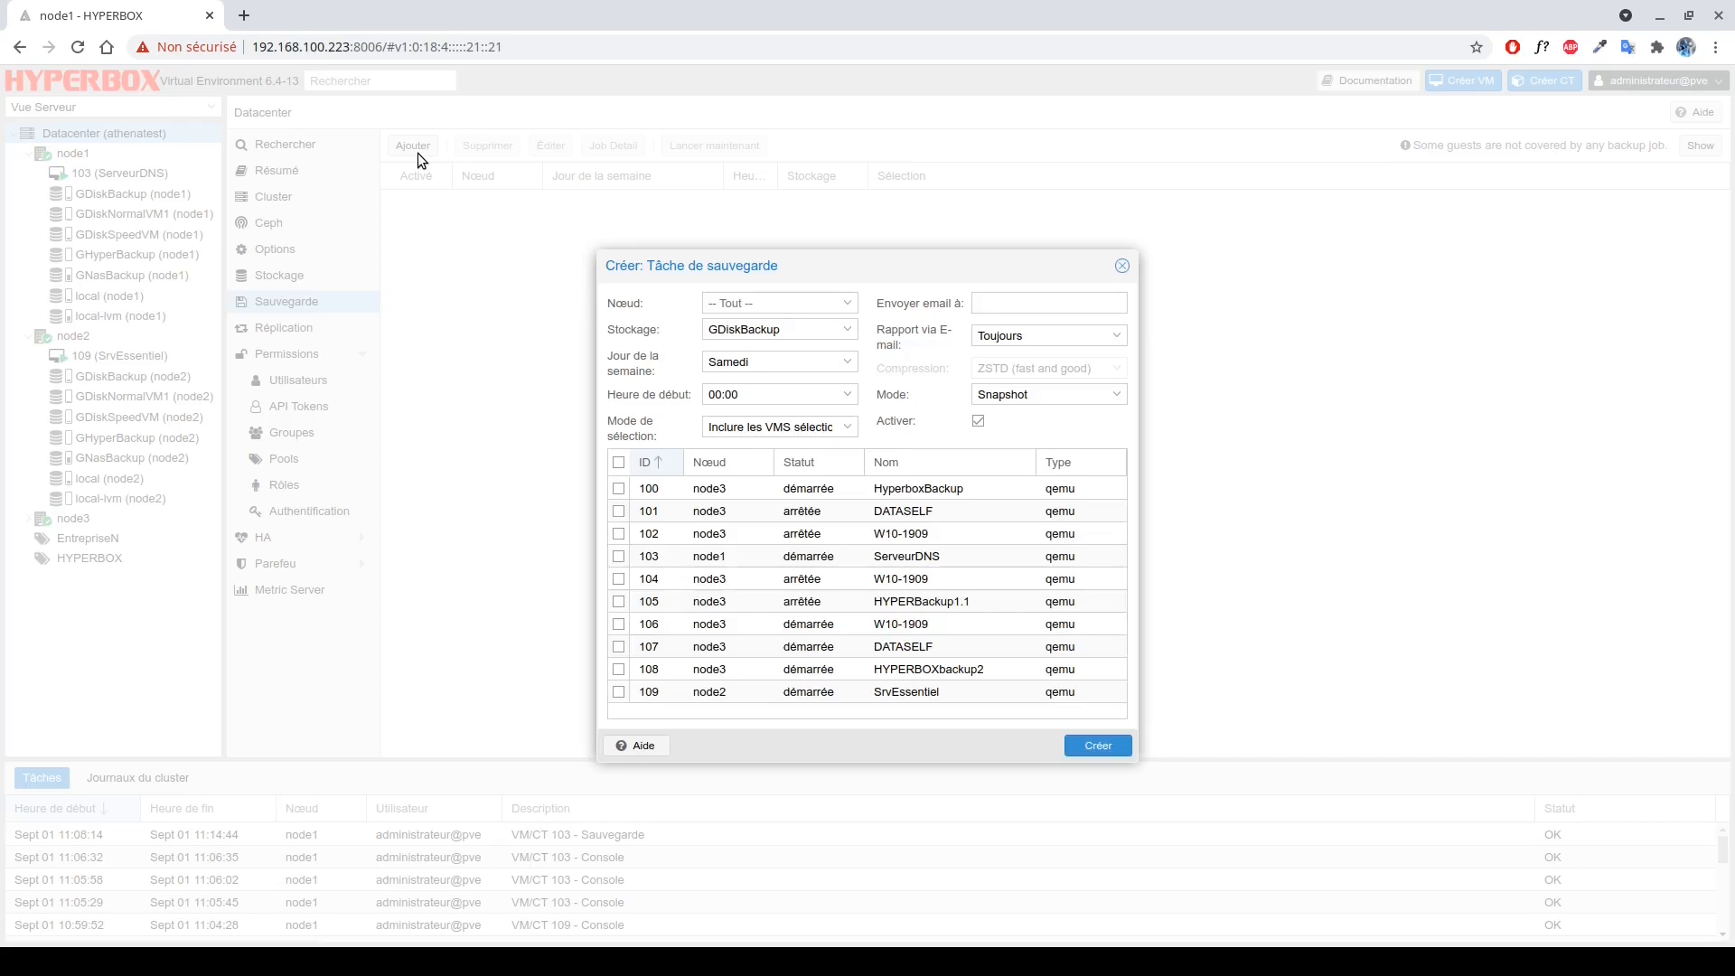
pyautogui.click(755, 303)
pyautogui.click(755, 354)
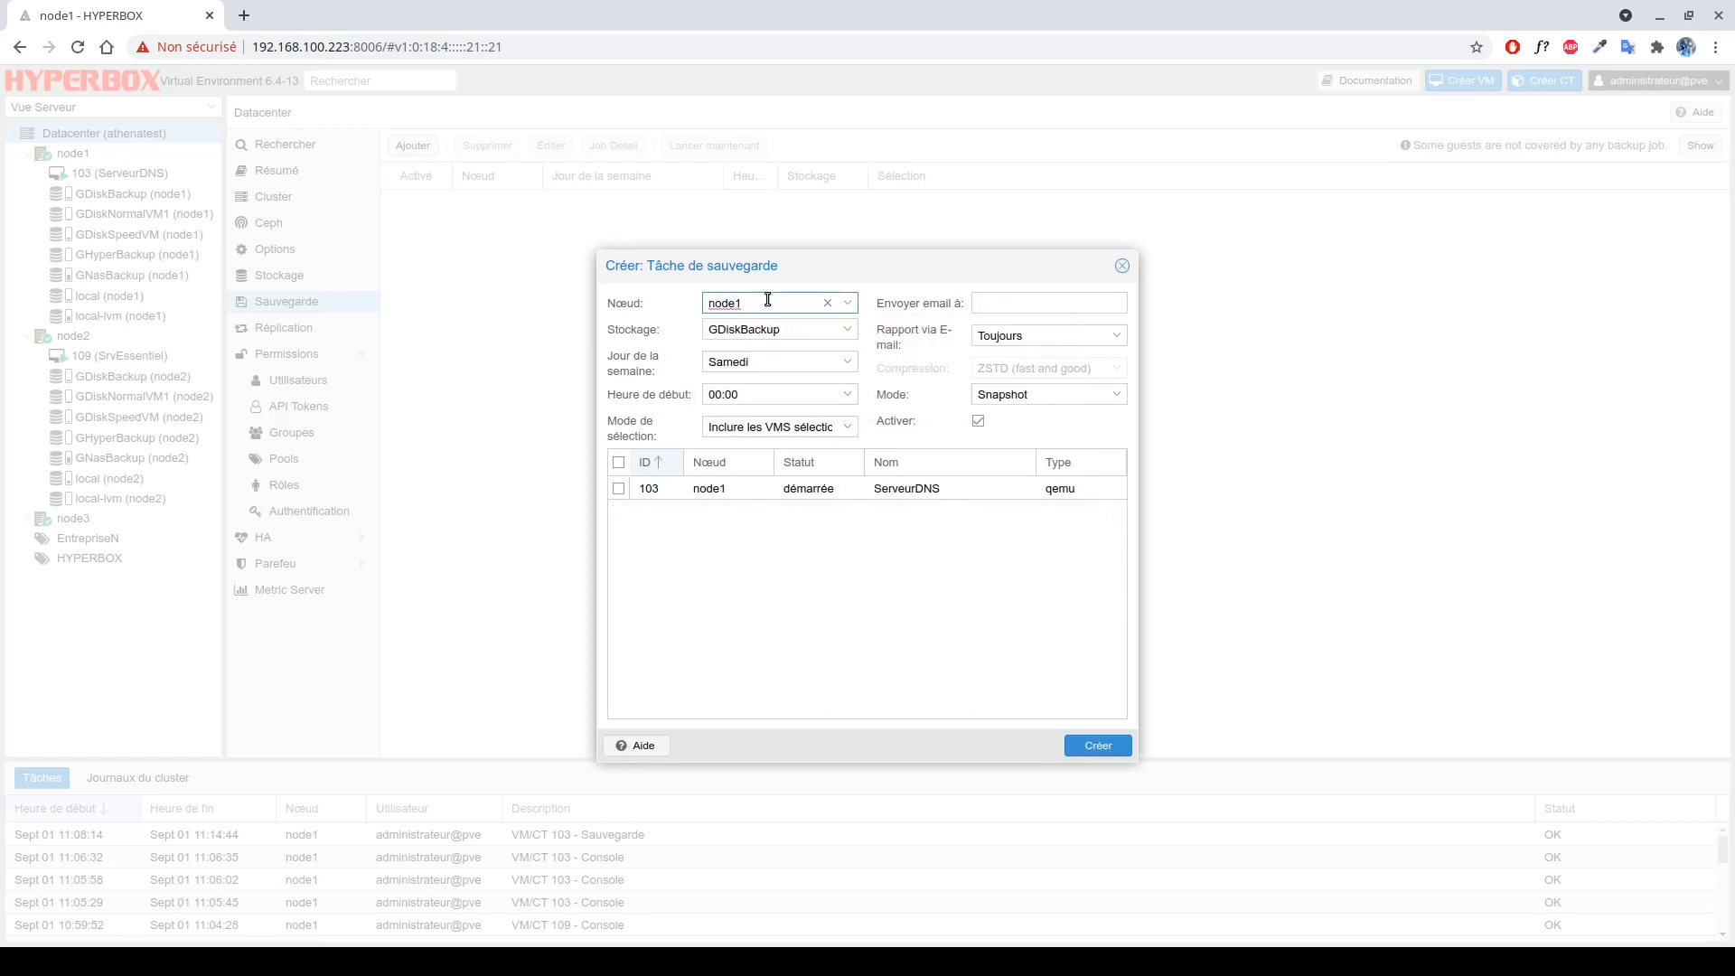
pyautogui.click(846, 305)
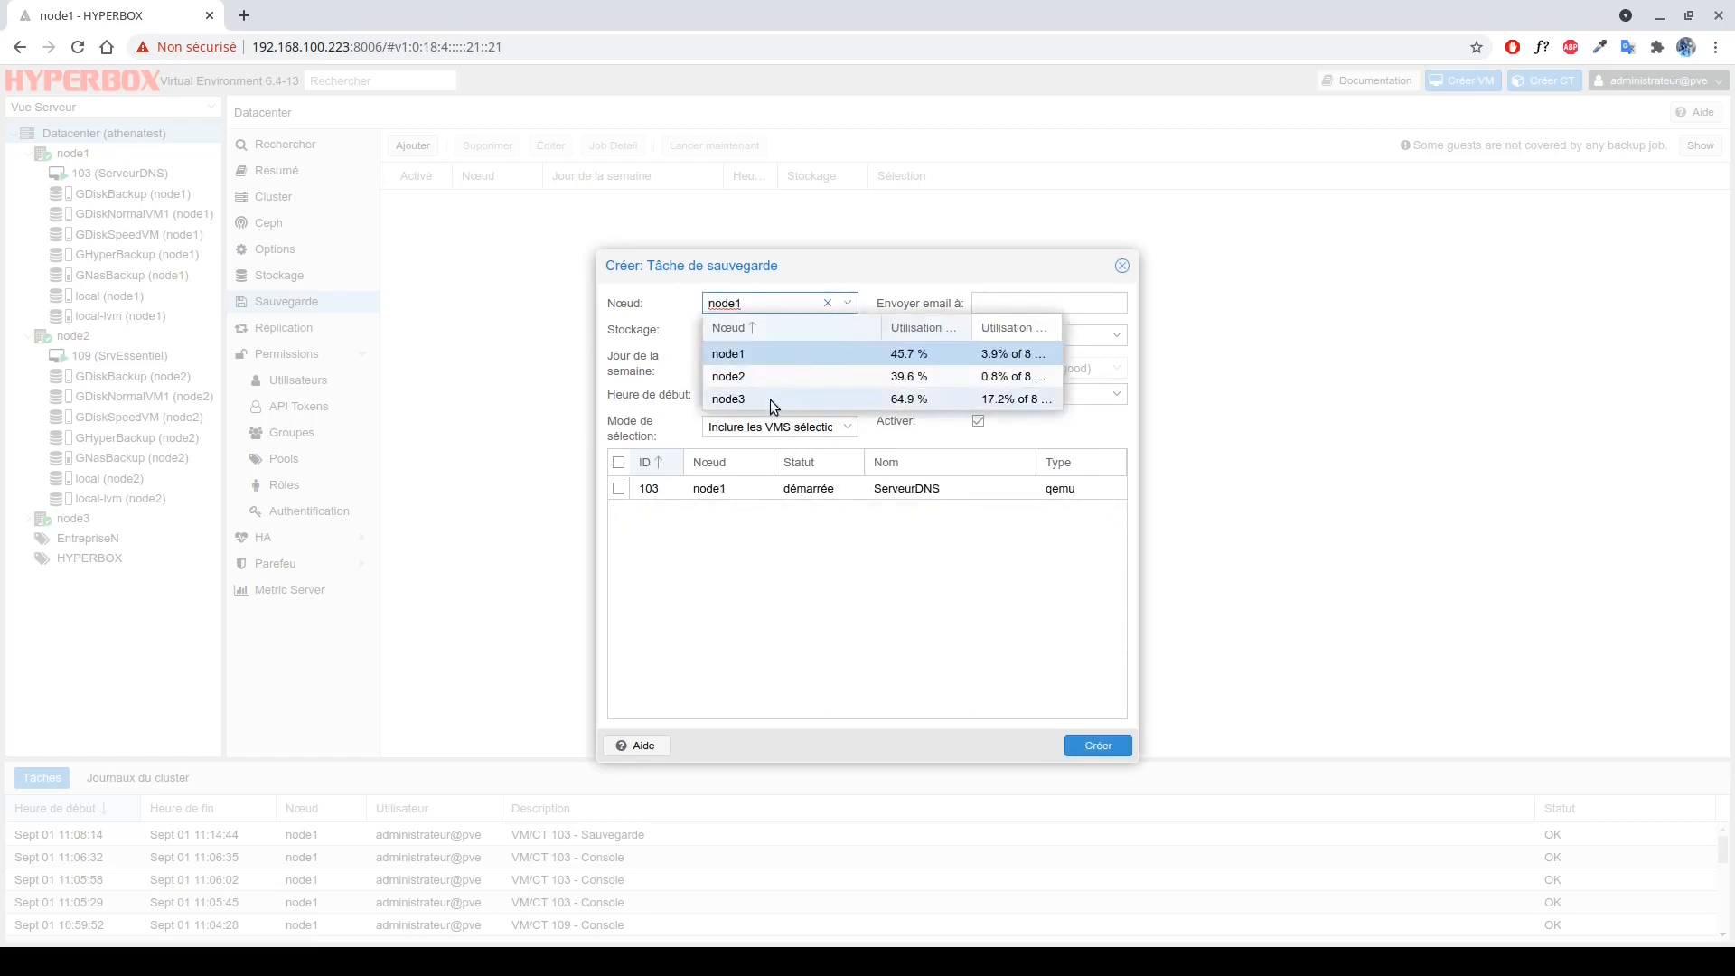
pyautogui.click(769, 400)
pyautogui.click(848, 303)
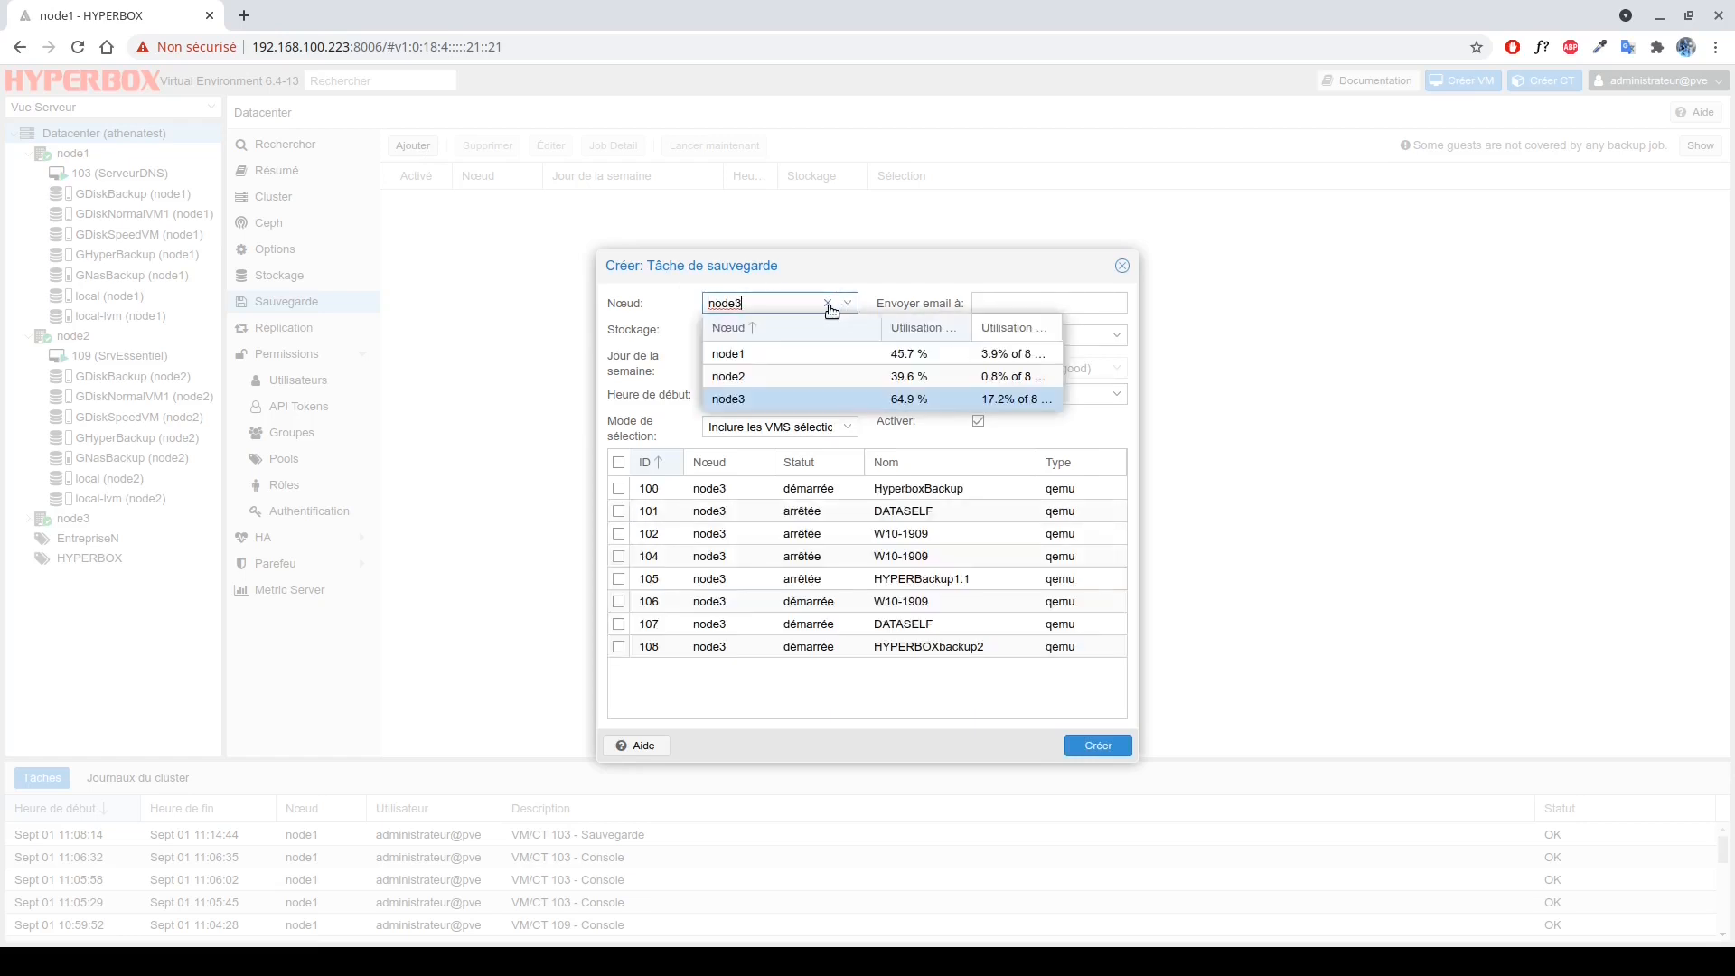
pyautogui.click(827, 302)
pyautogui.click(757, 285)
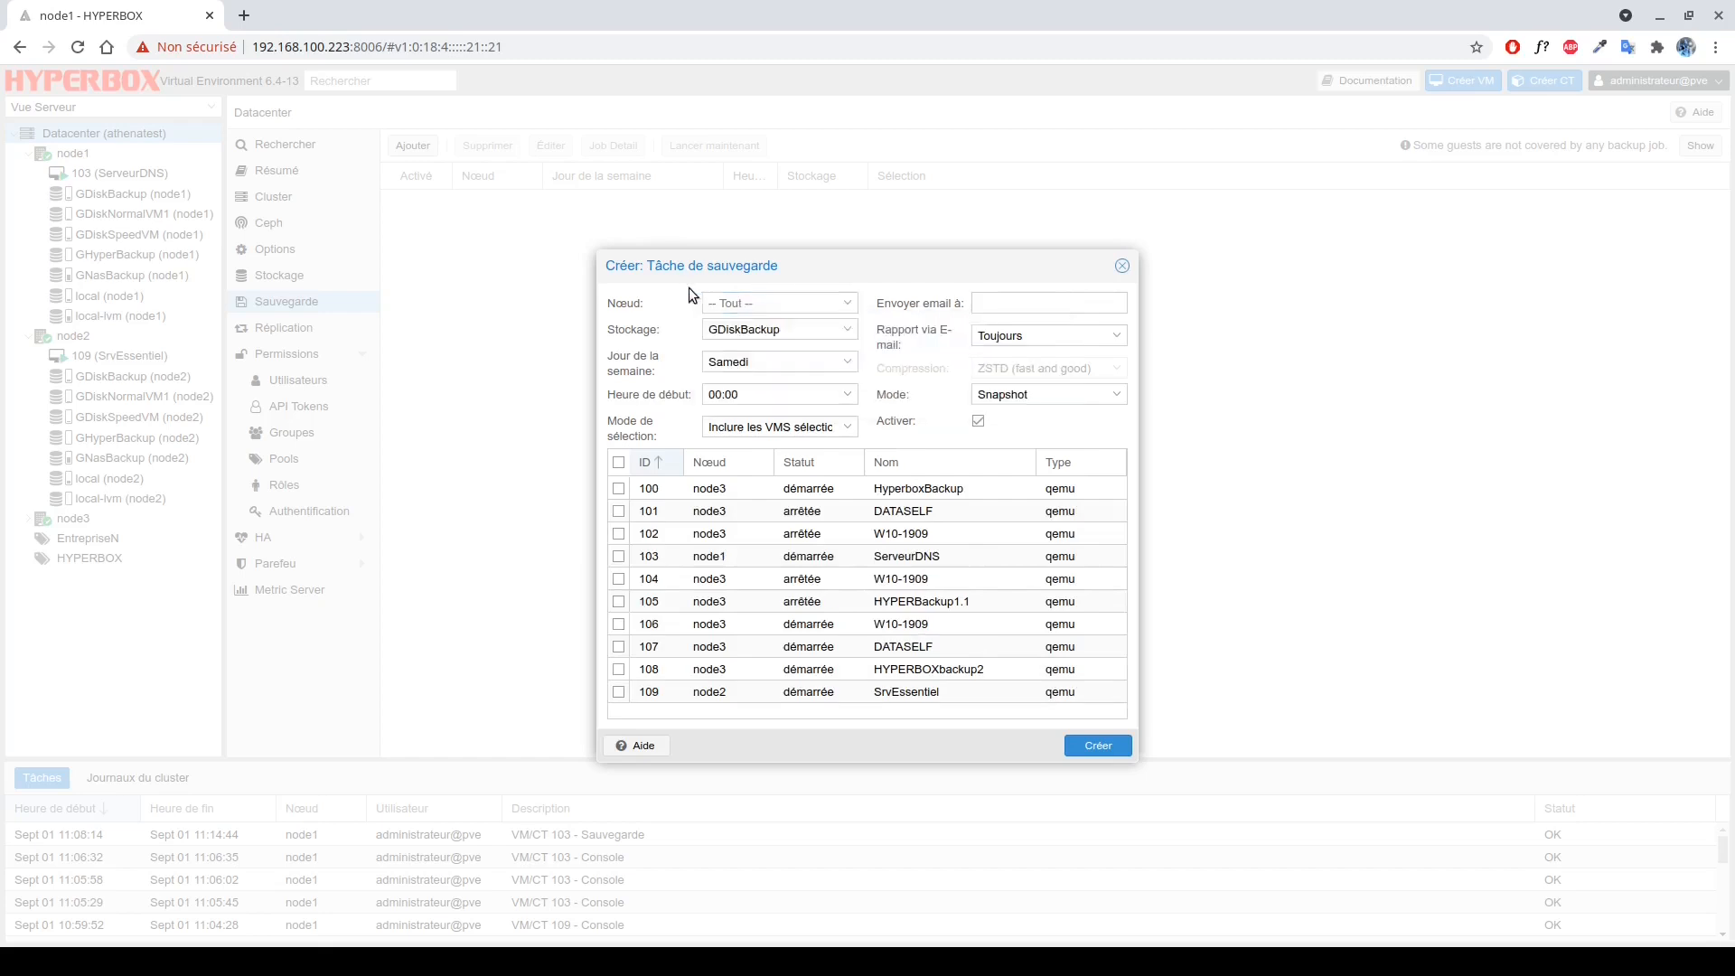
pyautogui.click(746, 328)
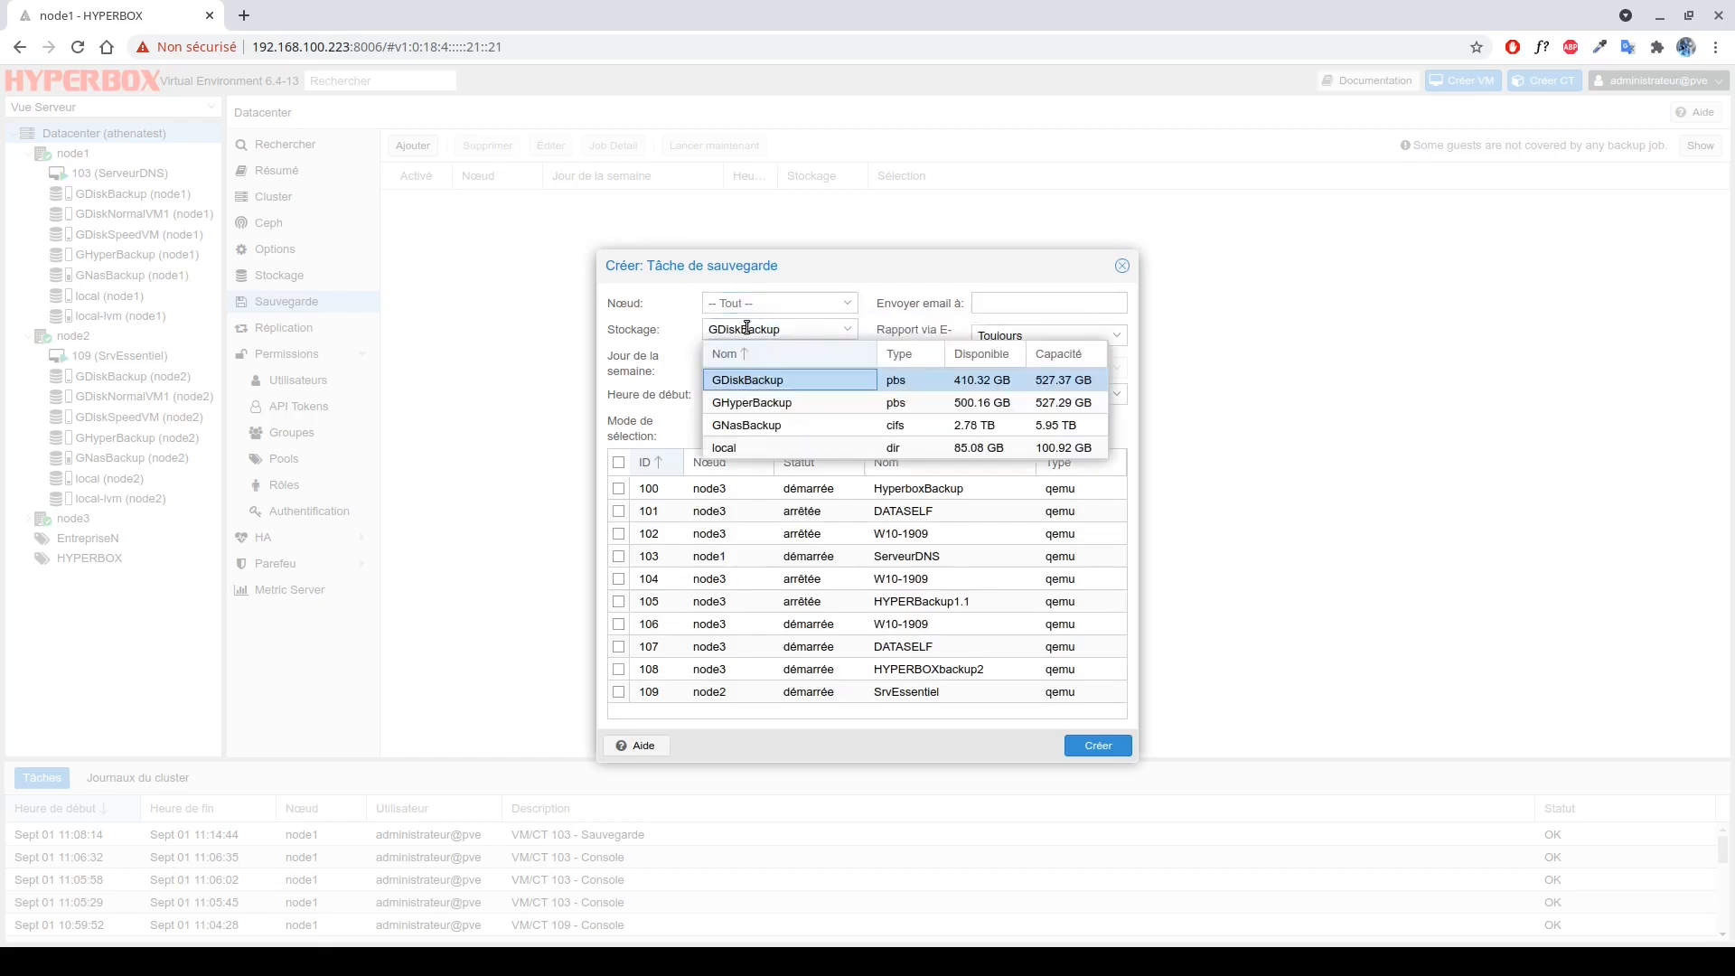
pyautogui.click(739, 382)
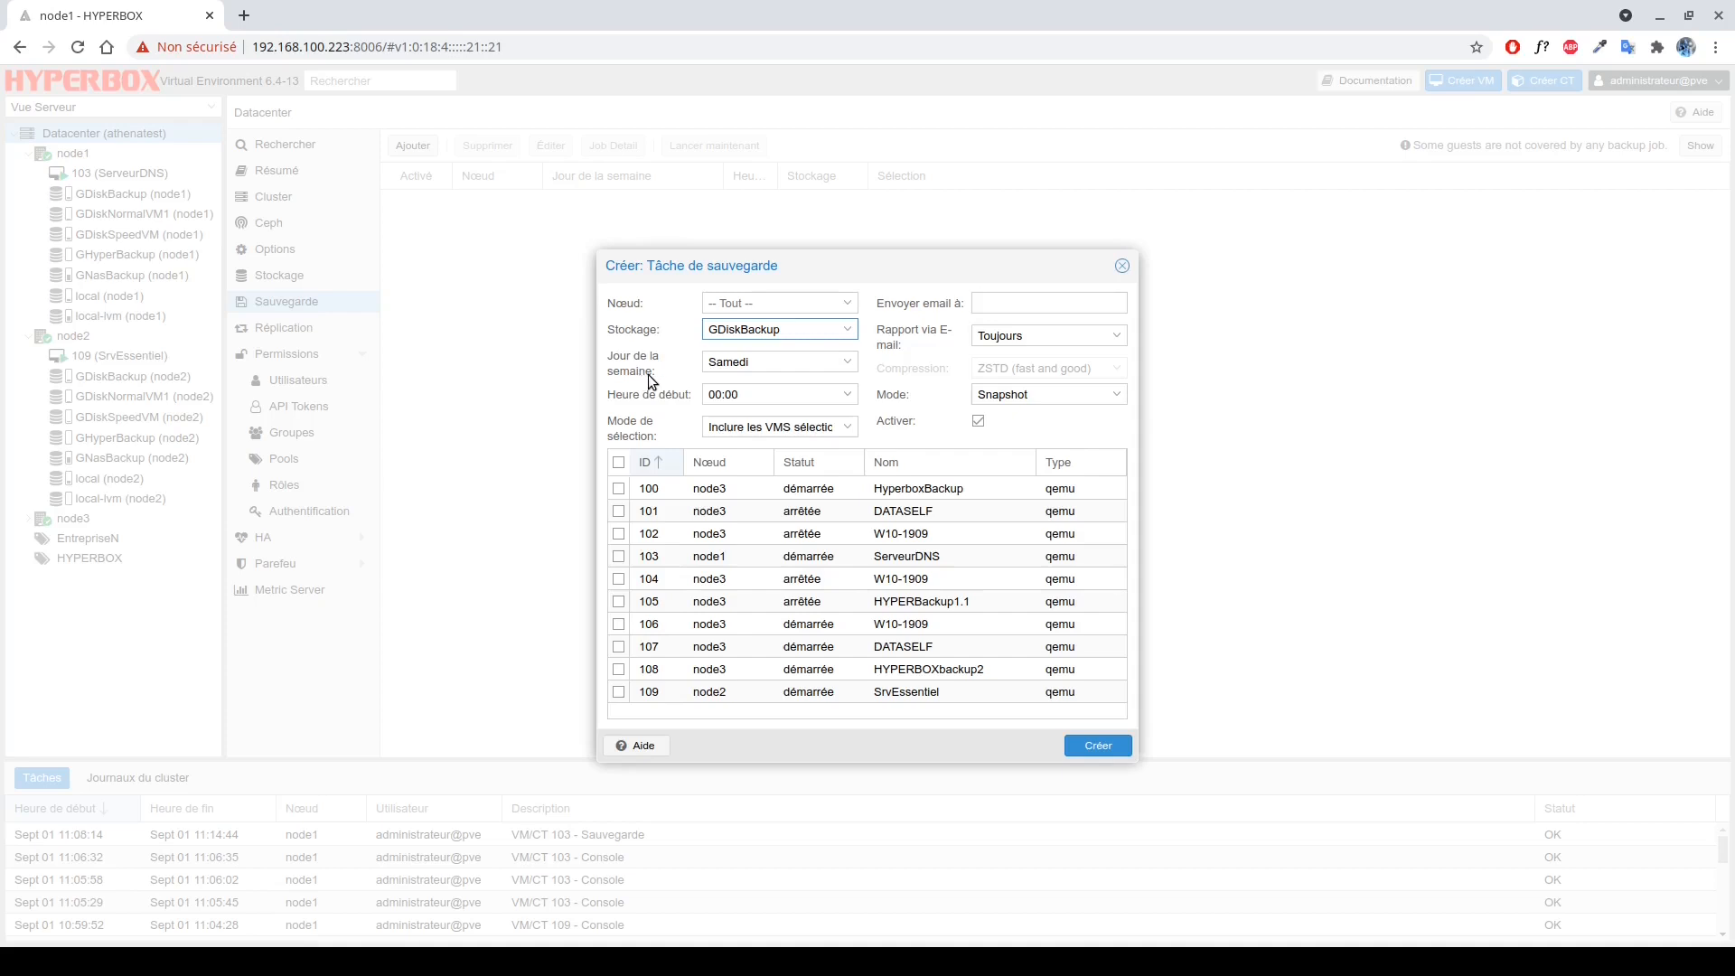
# Schedule the job for Lundi through Vendredi, leaving Samedi out.
pyautogui.click(717, 362)
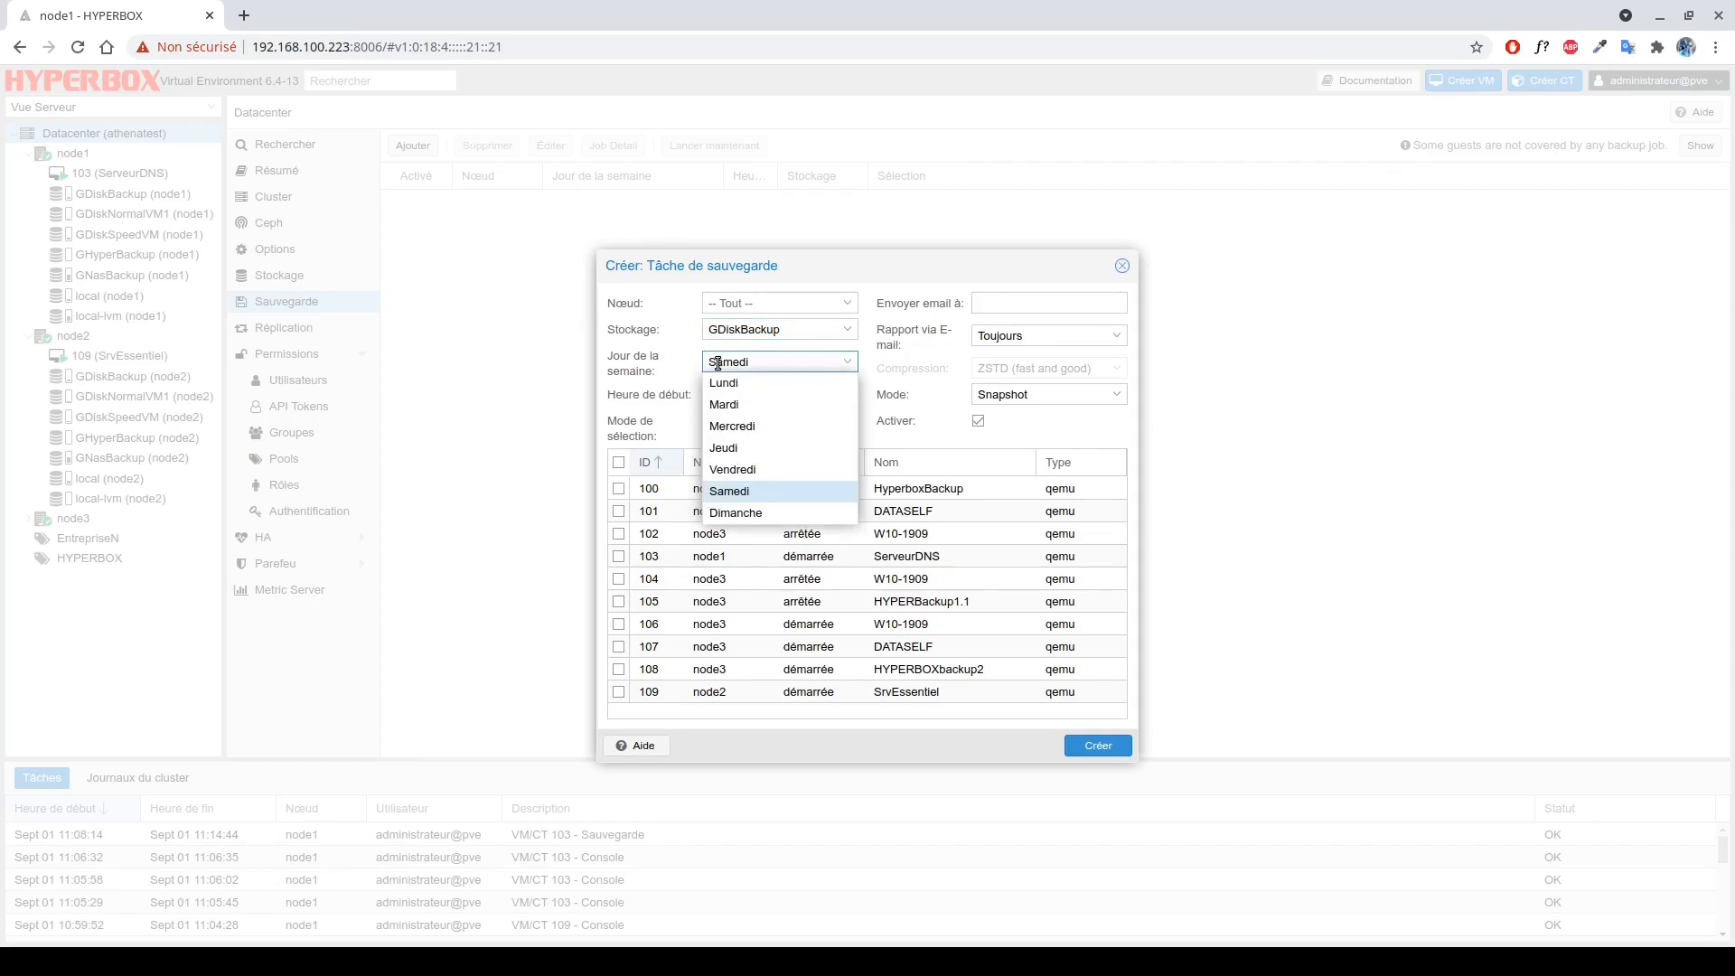
pyautogui.click(757, 388)
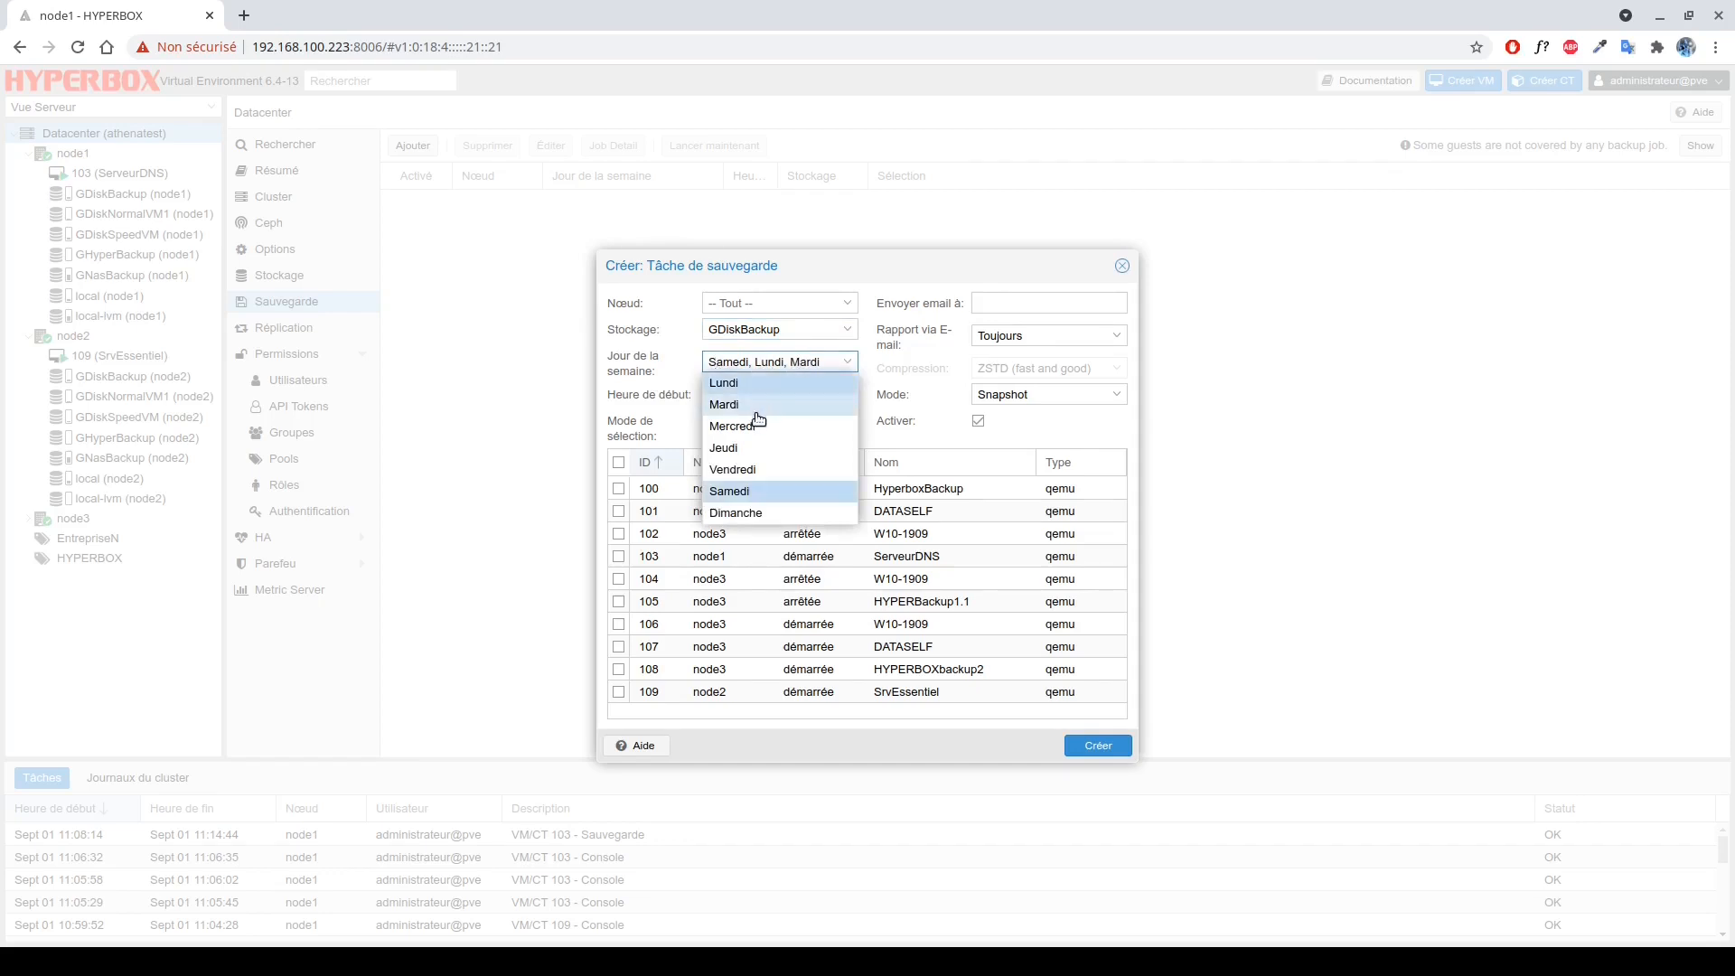
pyautogui.click(756, 408)
pyautogui.click(755, 426)
pyautogui.click(748, 452)
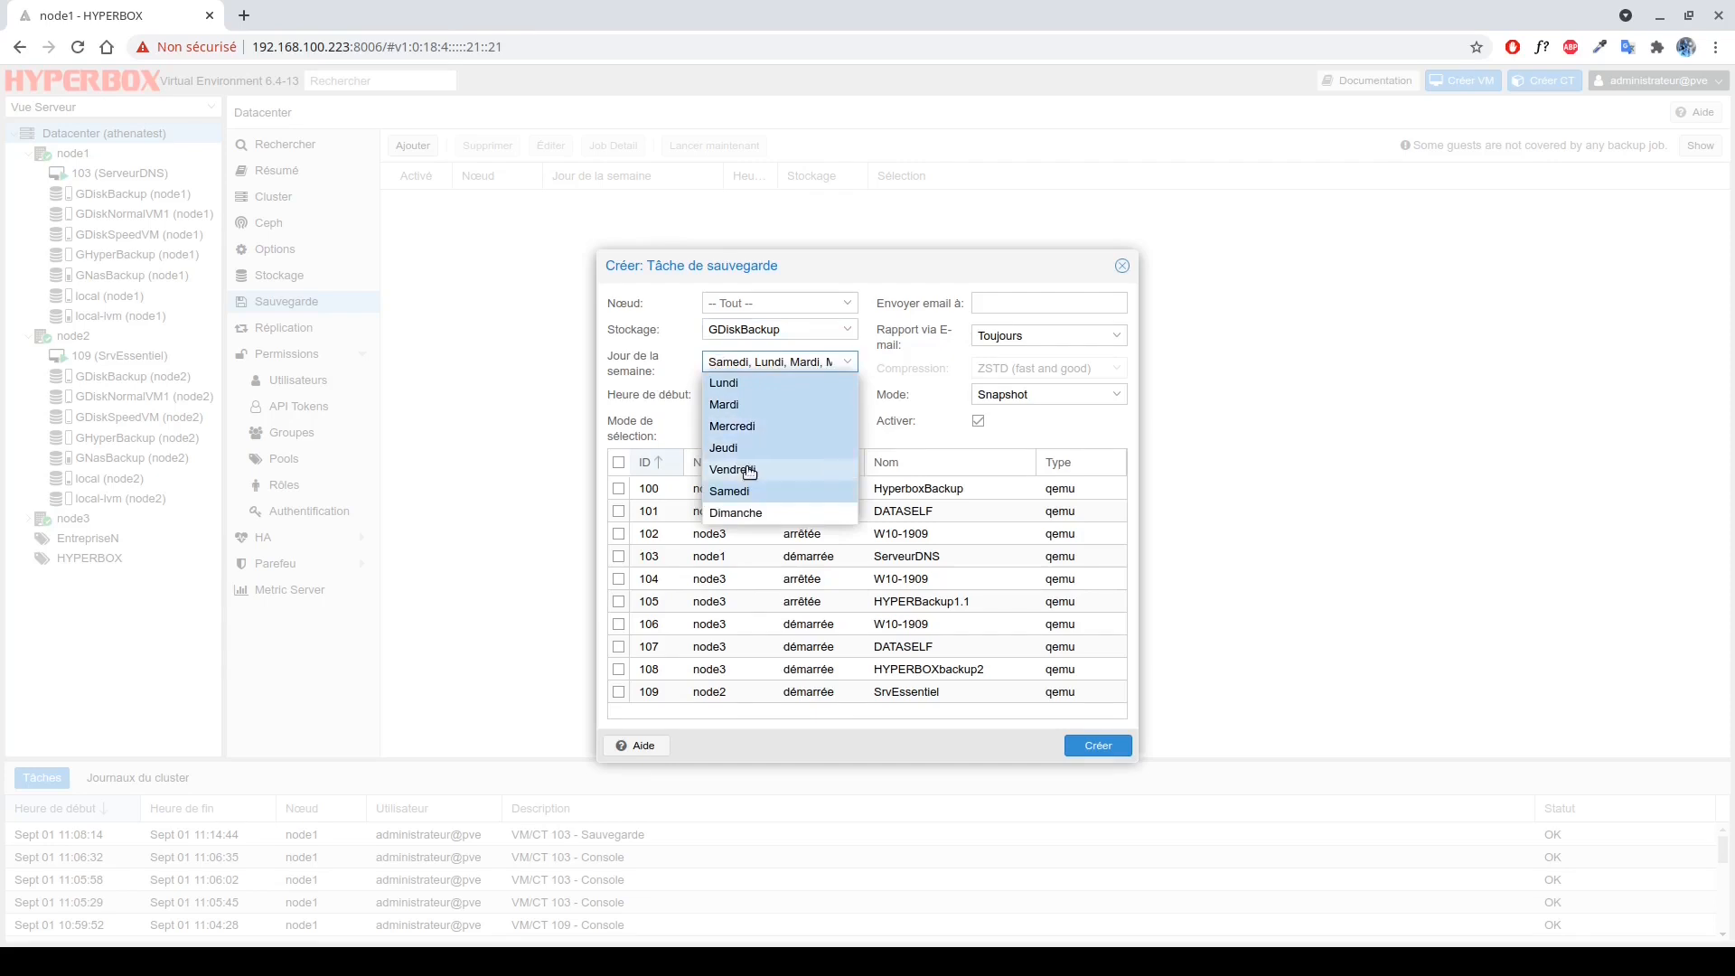
pyautogui.click(751, 472)
pyautogui.click(753, 496)
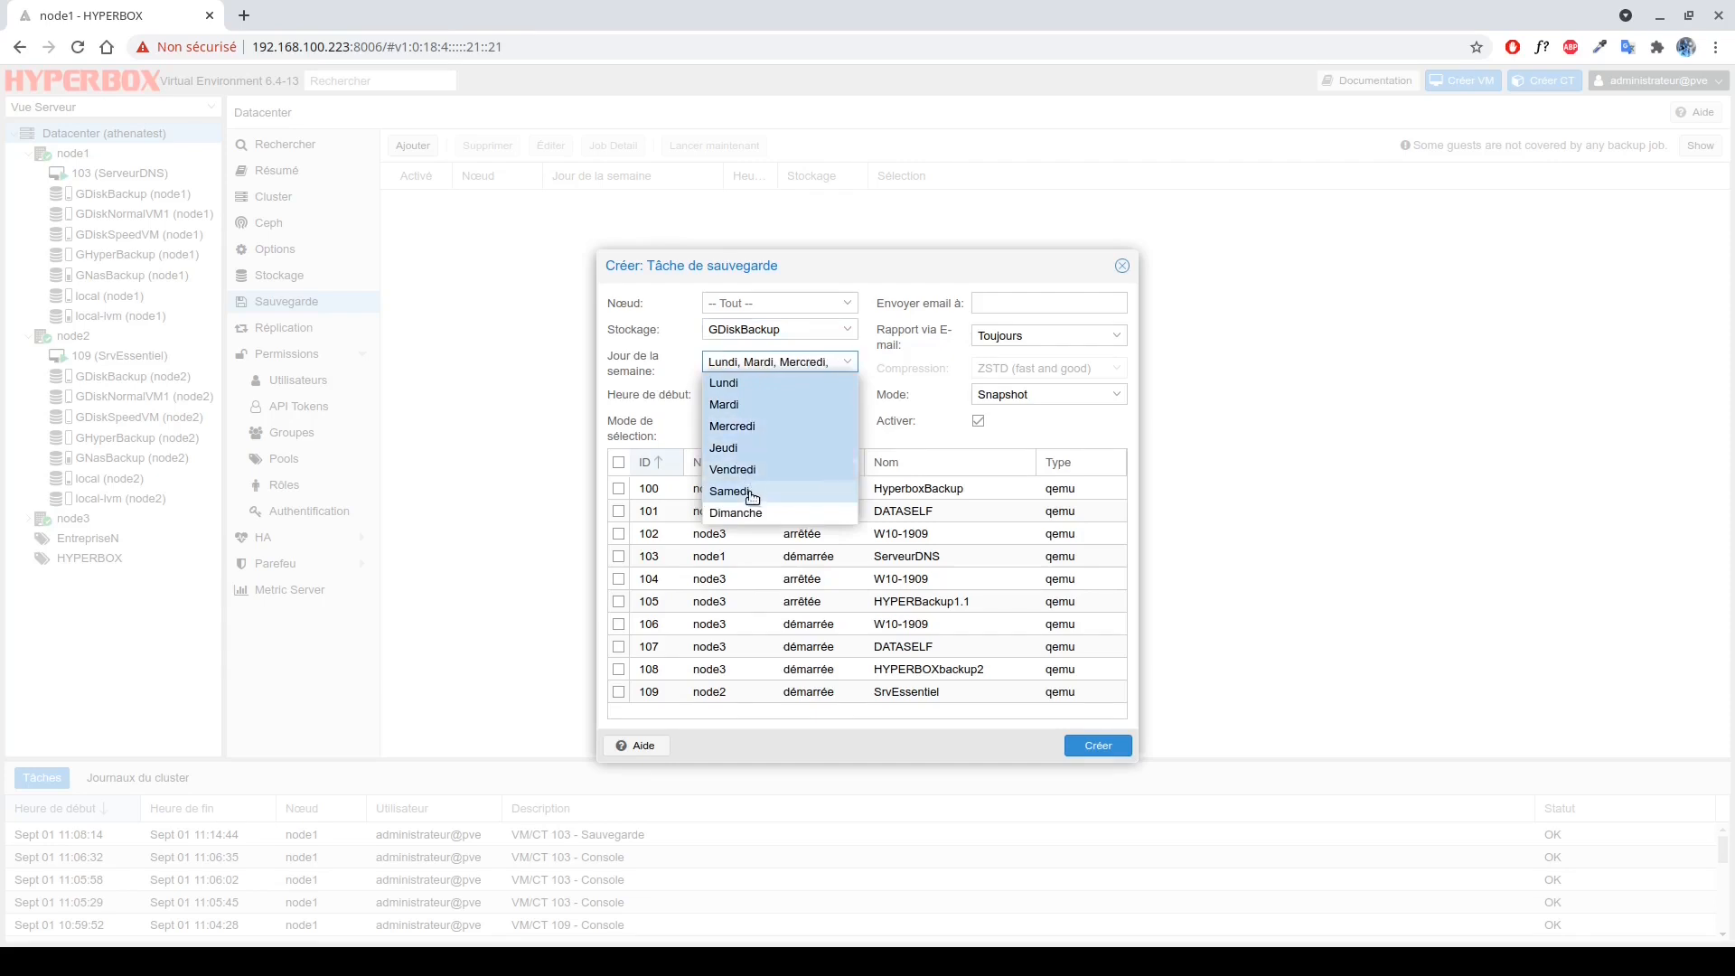
pyautogui.click(662, 407)
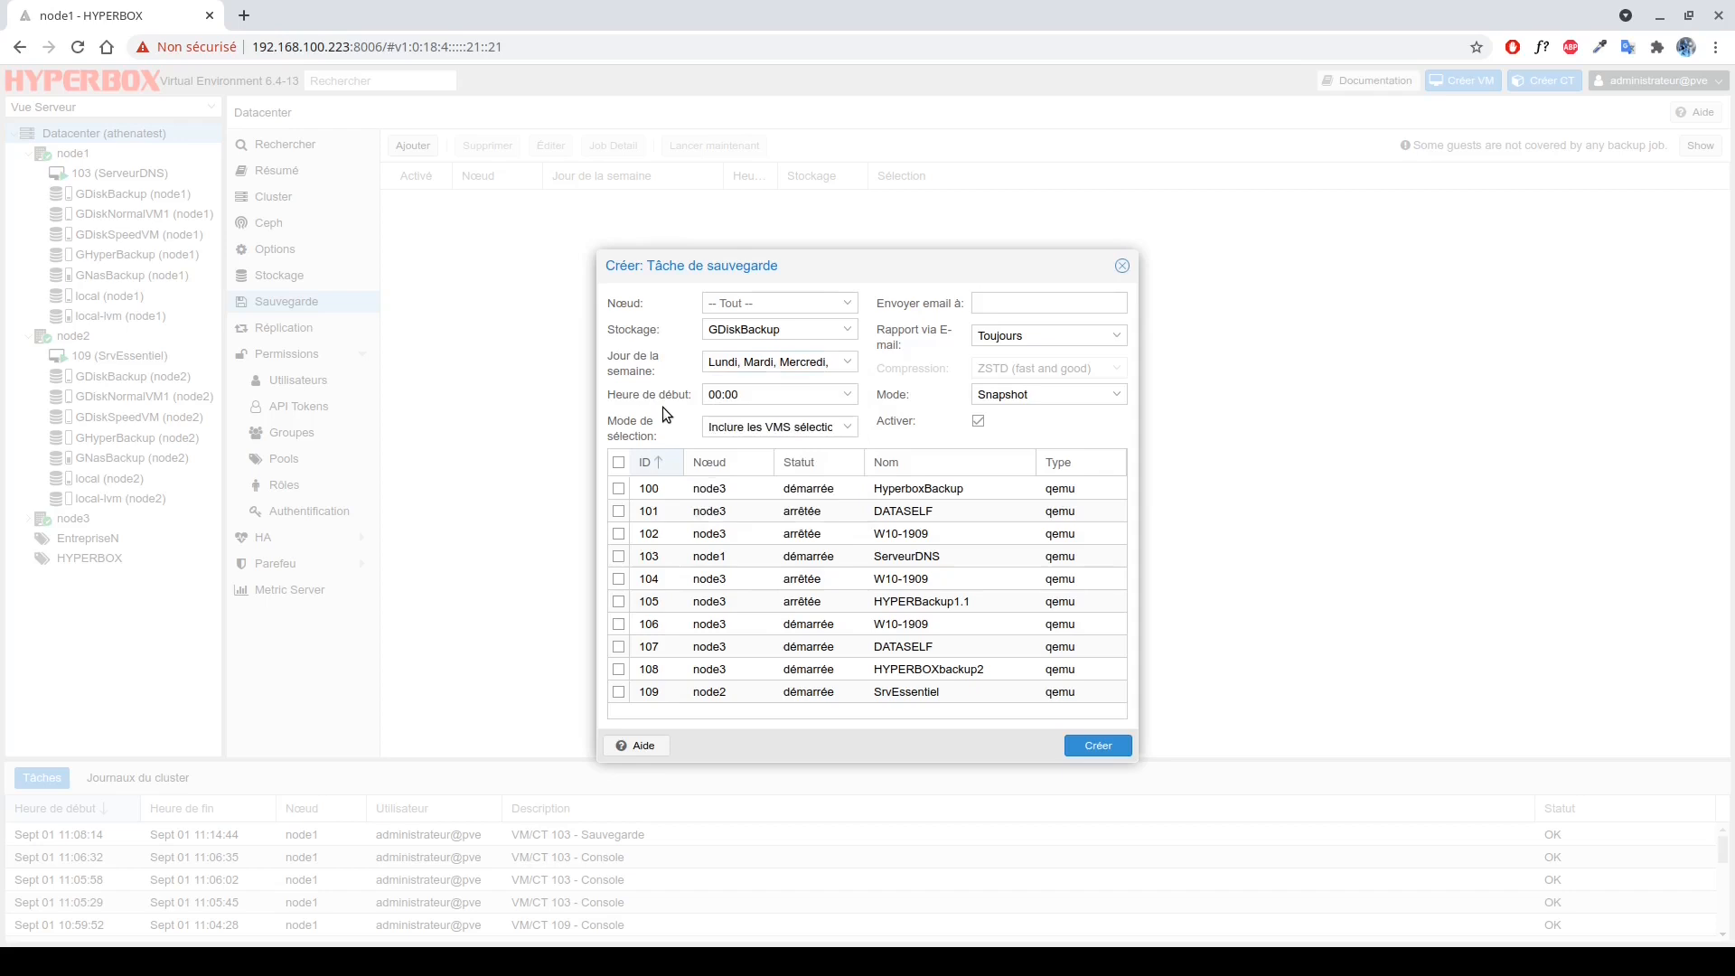
# Set the start time to 08:00 and include only the selected VM 103.
pyautogui.click(734, 394)
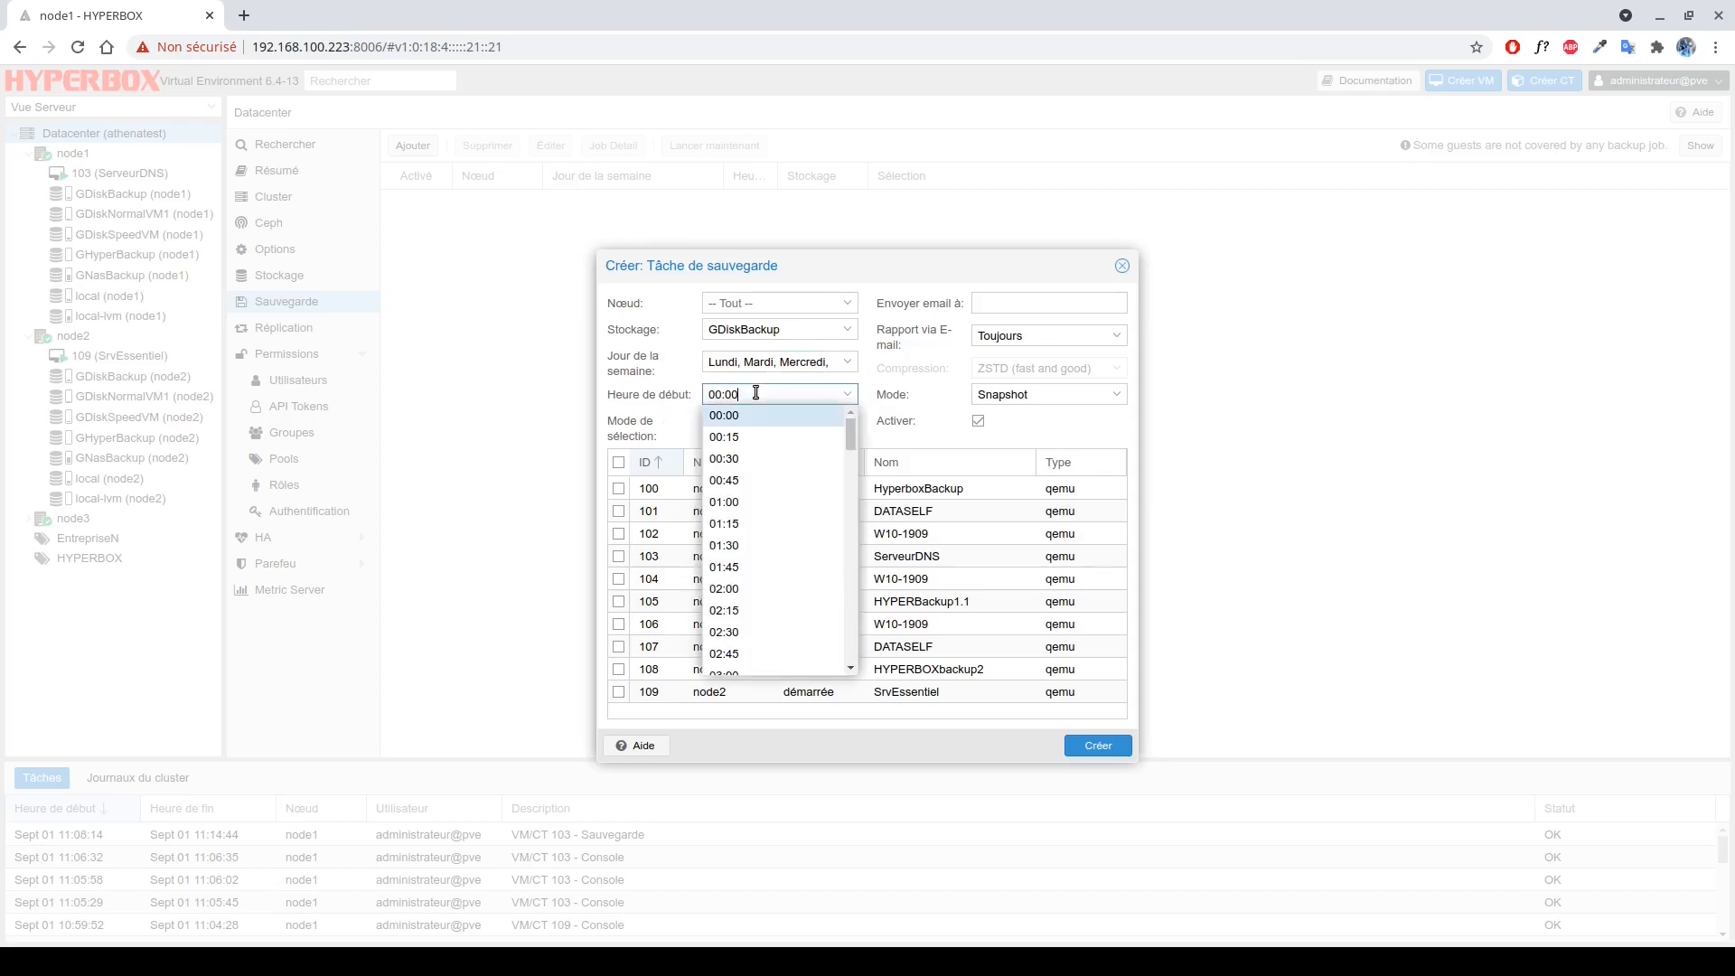
pyautogui.moveTo(721, 395); pyautogui.dragTo(691, 401)
pyautogui.write('08')
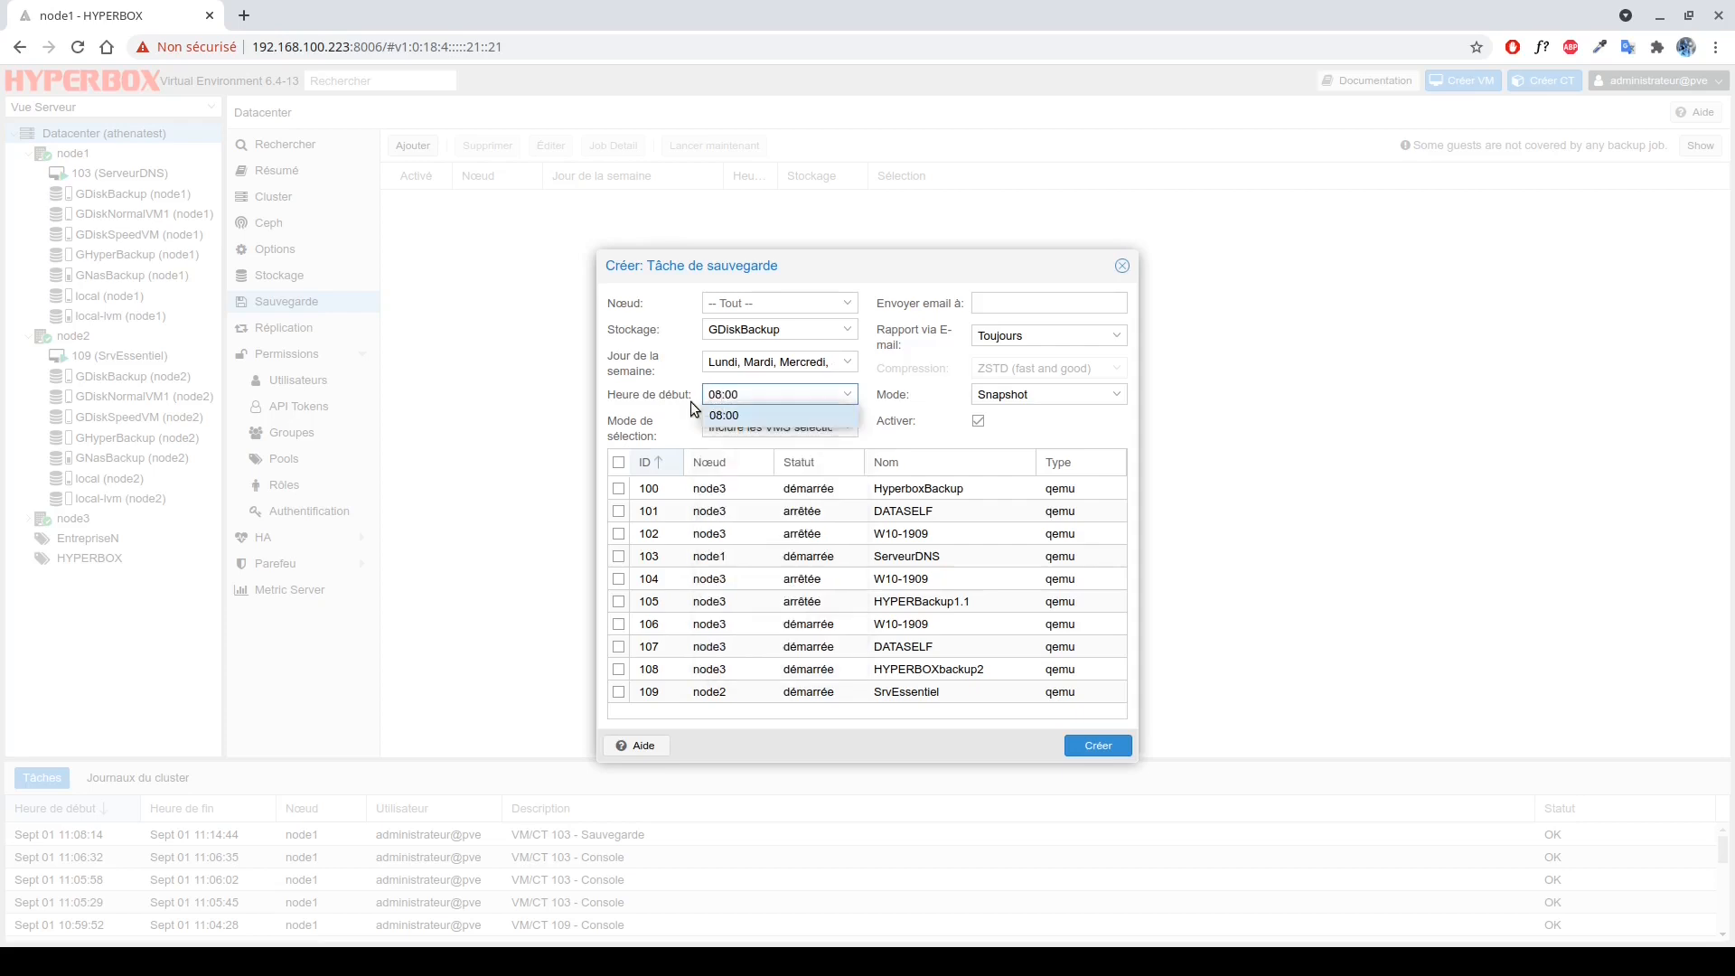
pyautogui.click(735, 414)
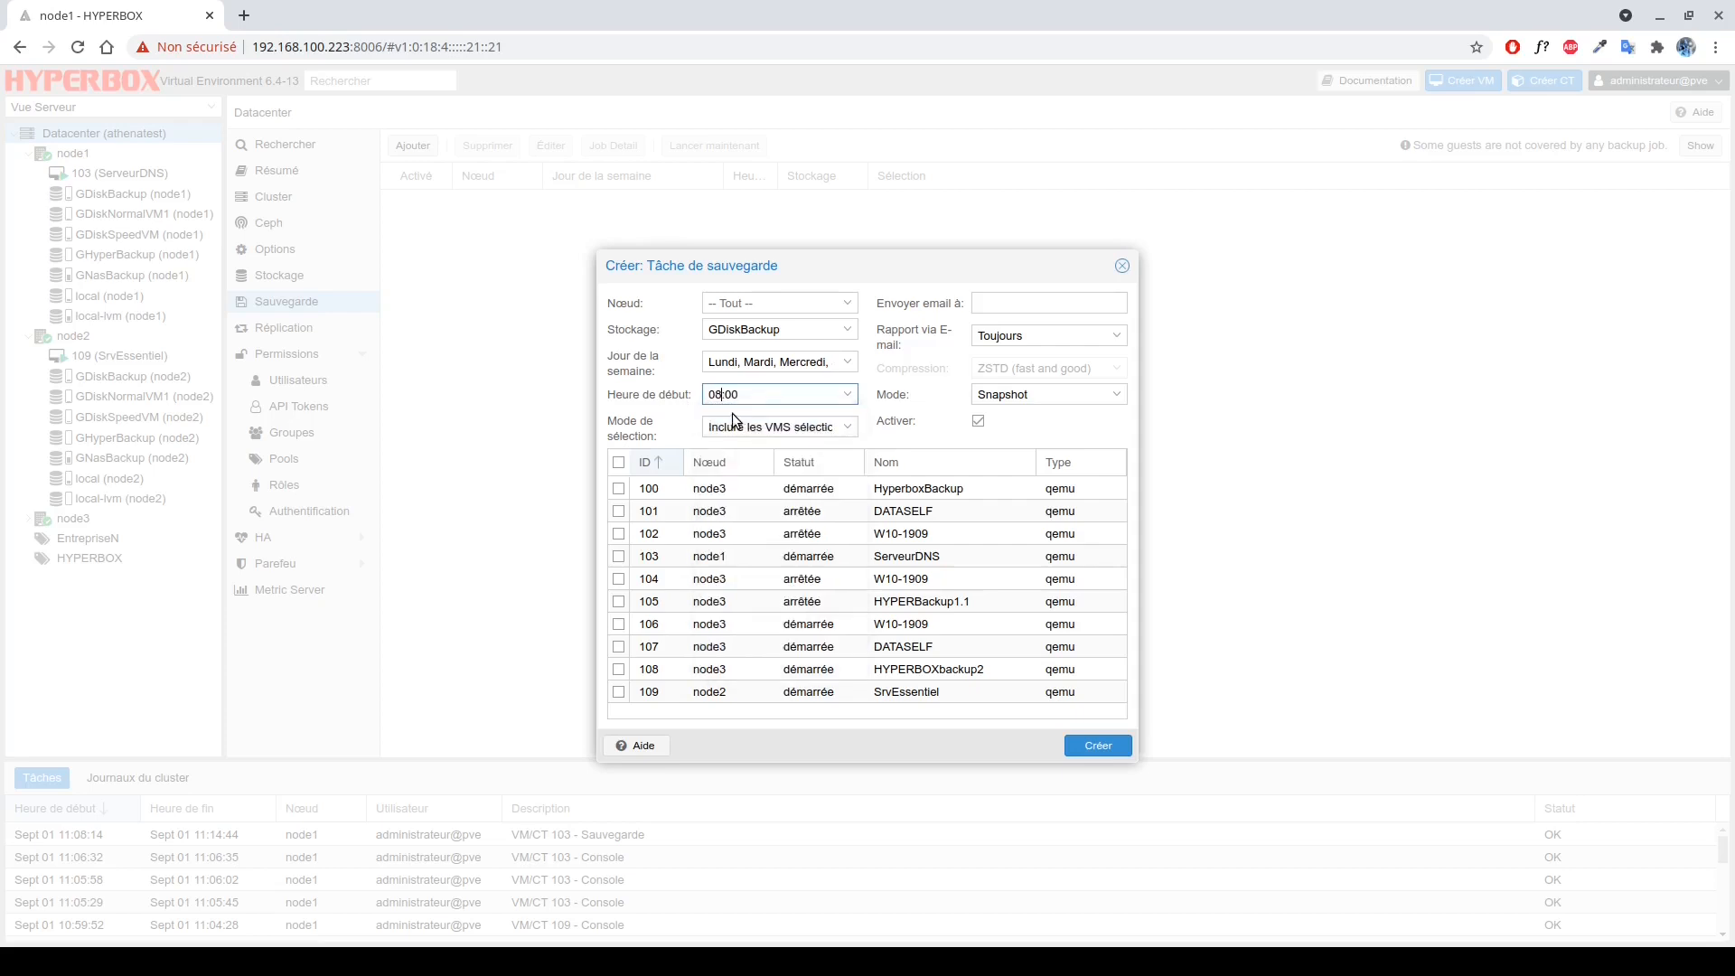
pyautogui.click(727, 429)
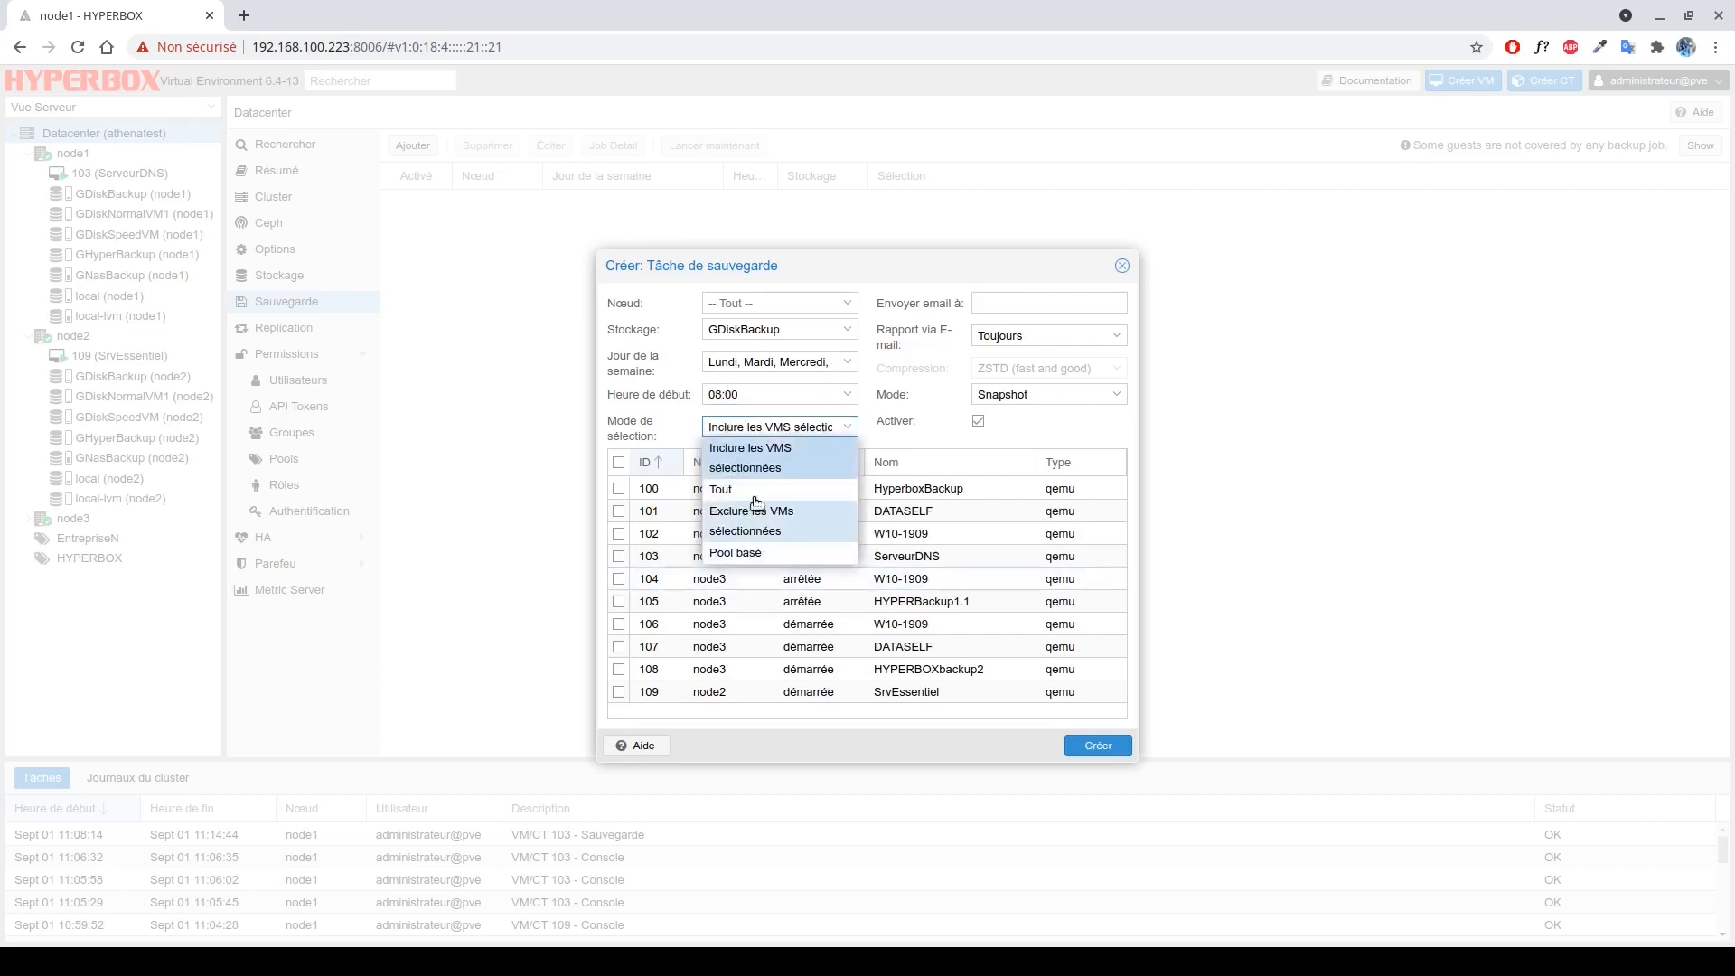
pyautogui.click(746, 458)
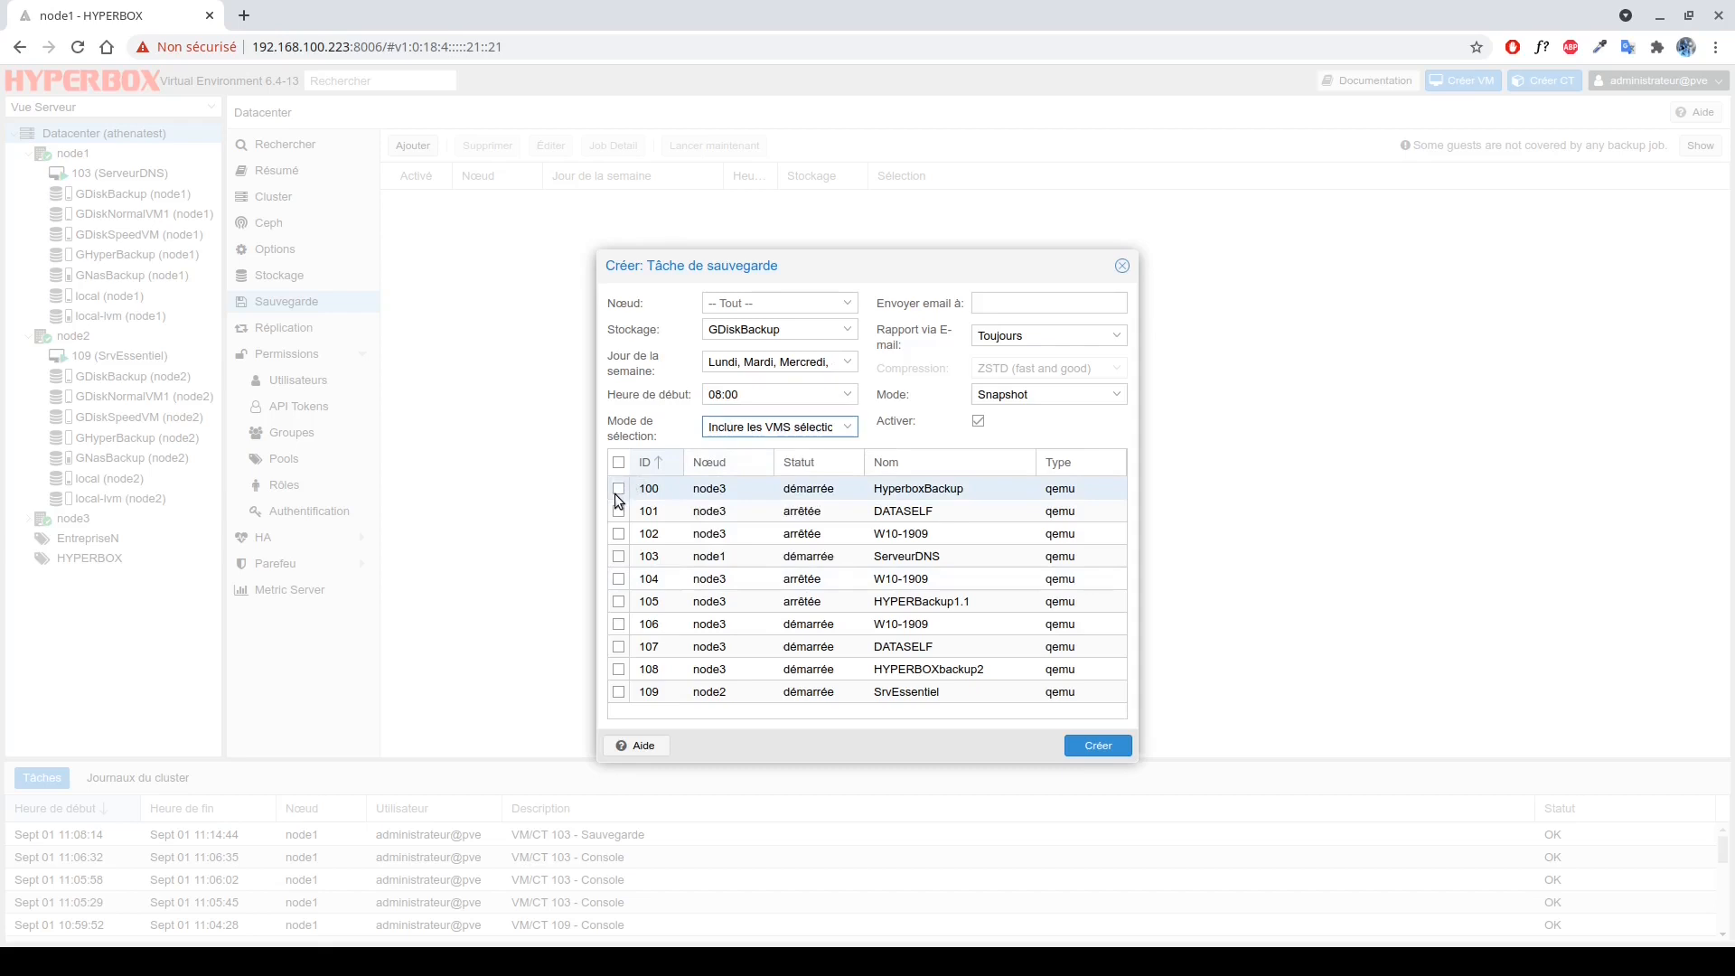
pyautogui.click(619, 556)
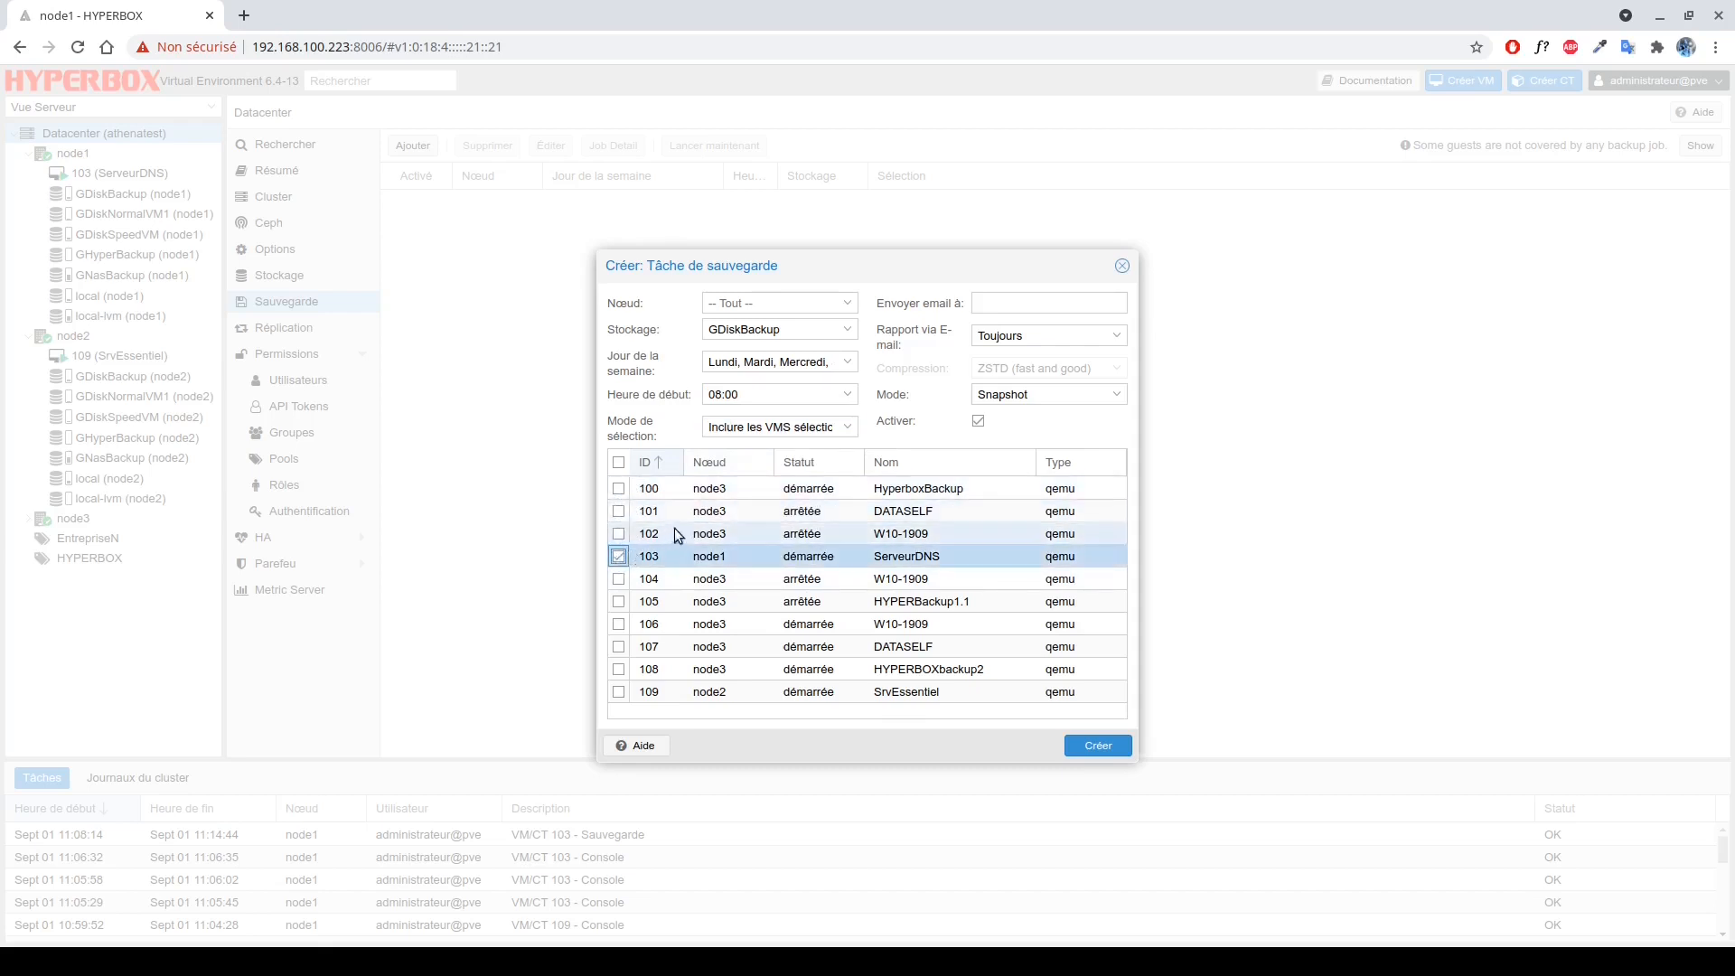
# Enter the technical notification e-mail address, report only on errors, and keep Snapshot mode.
pyautogui.click(1009, 303)
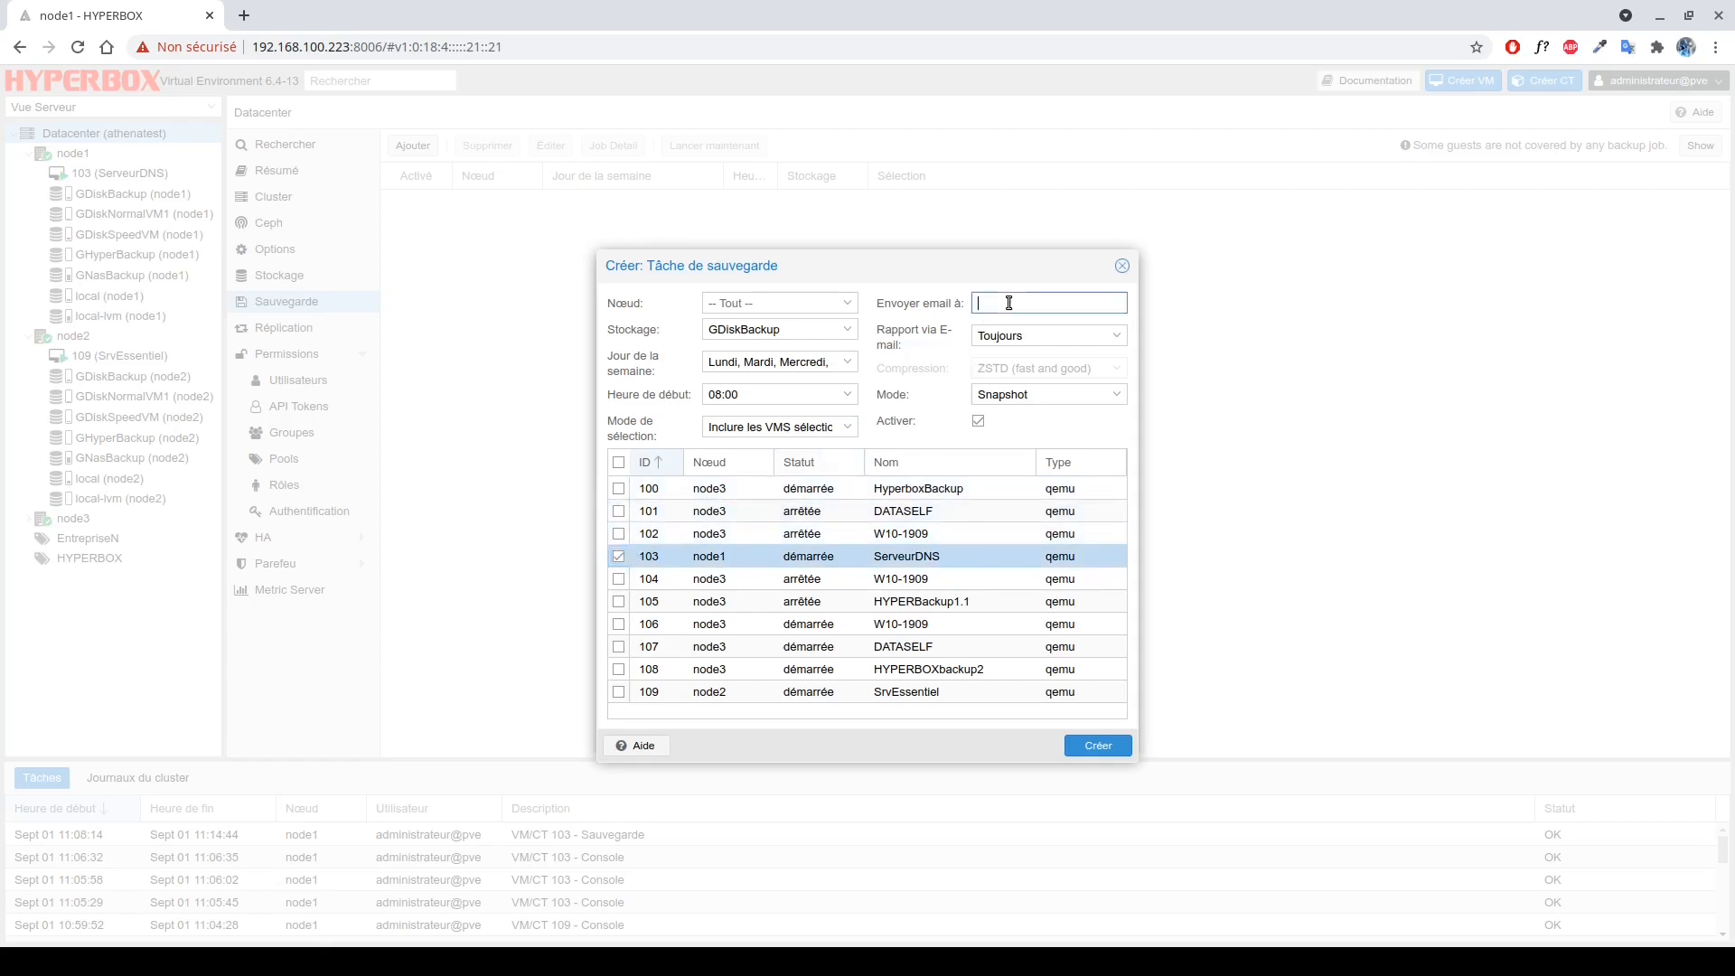
pyautogui.hotkey('ctrl', 'a')
pyautogui.press('Tab')
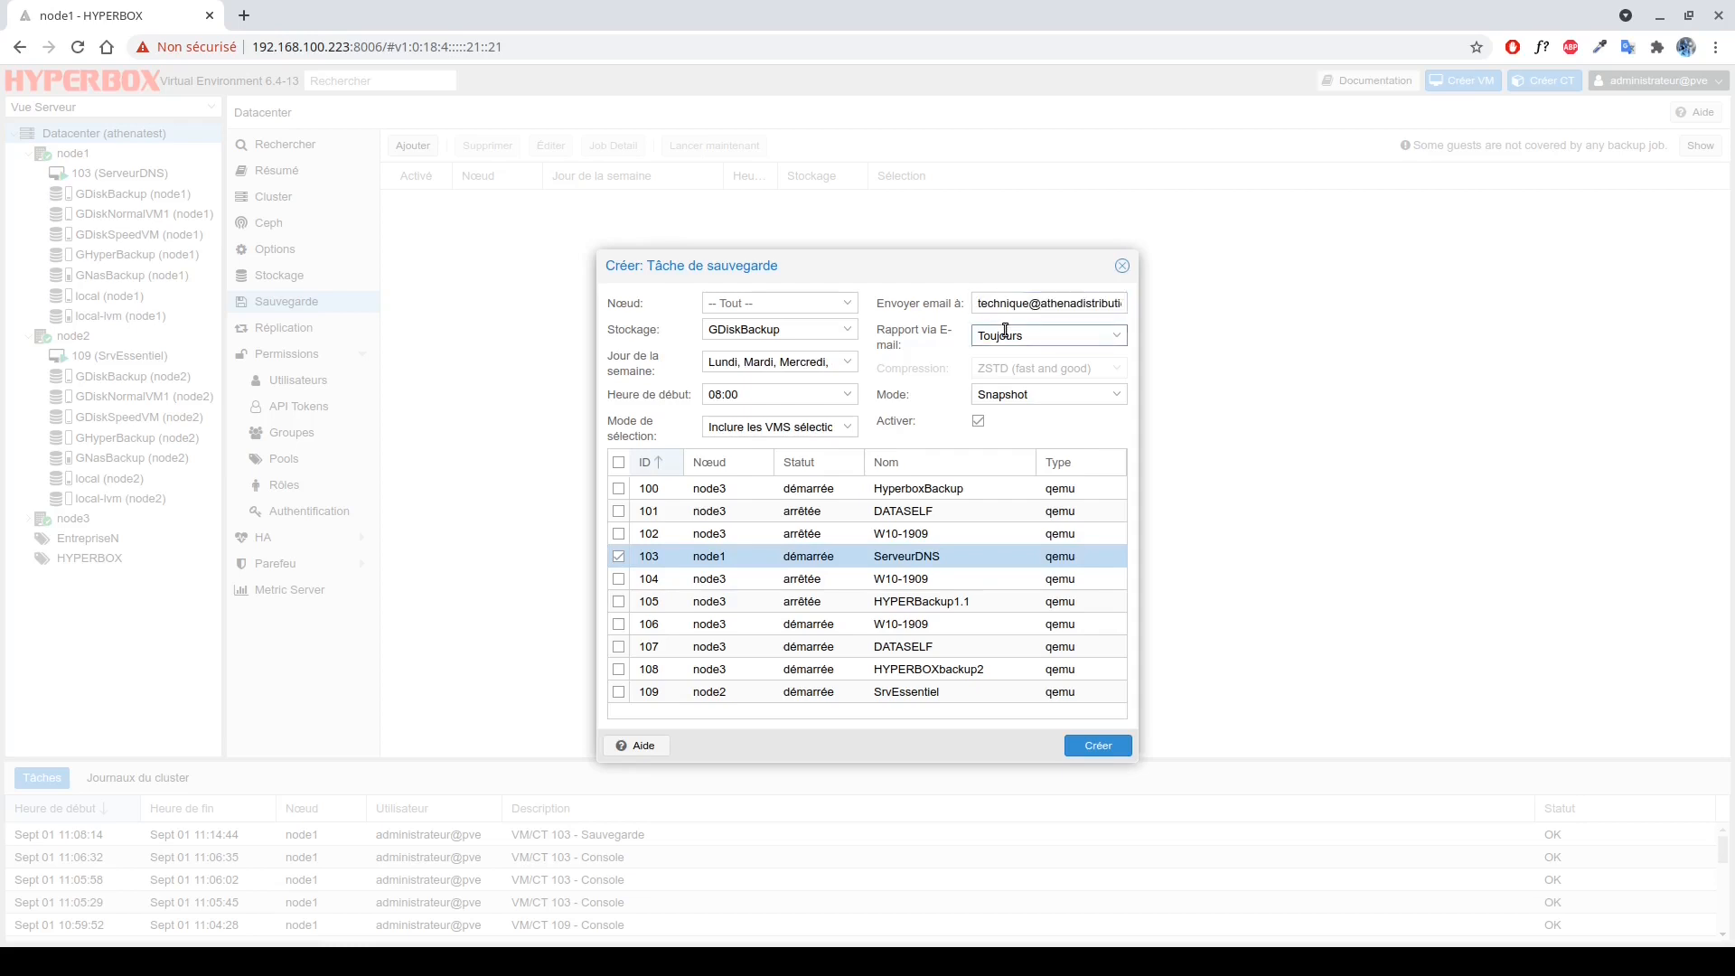
pyautogui.click(1005, 331)
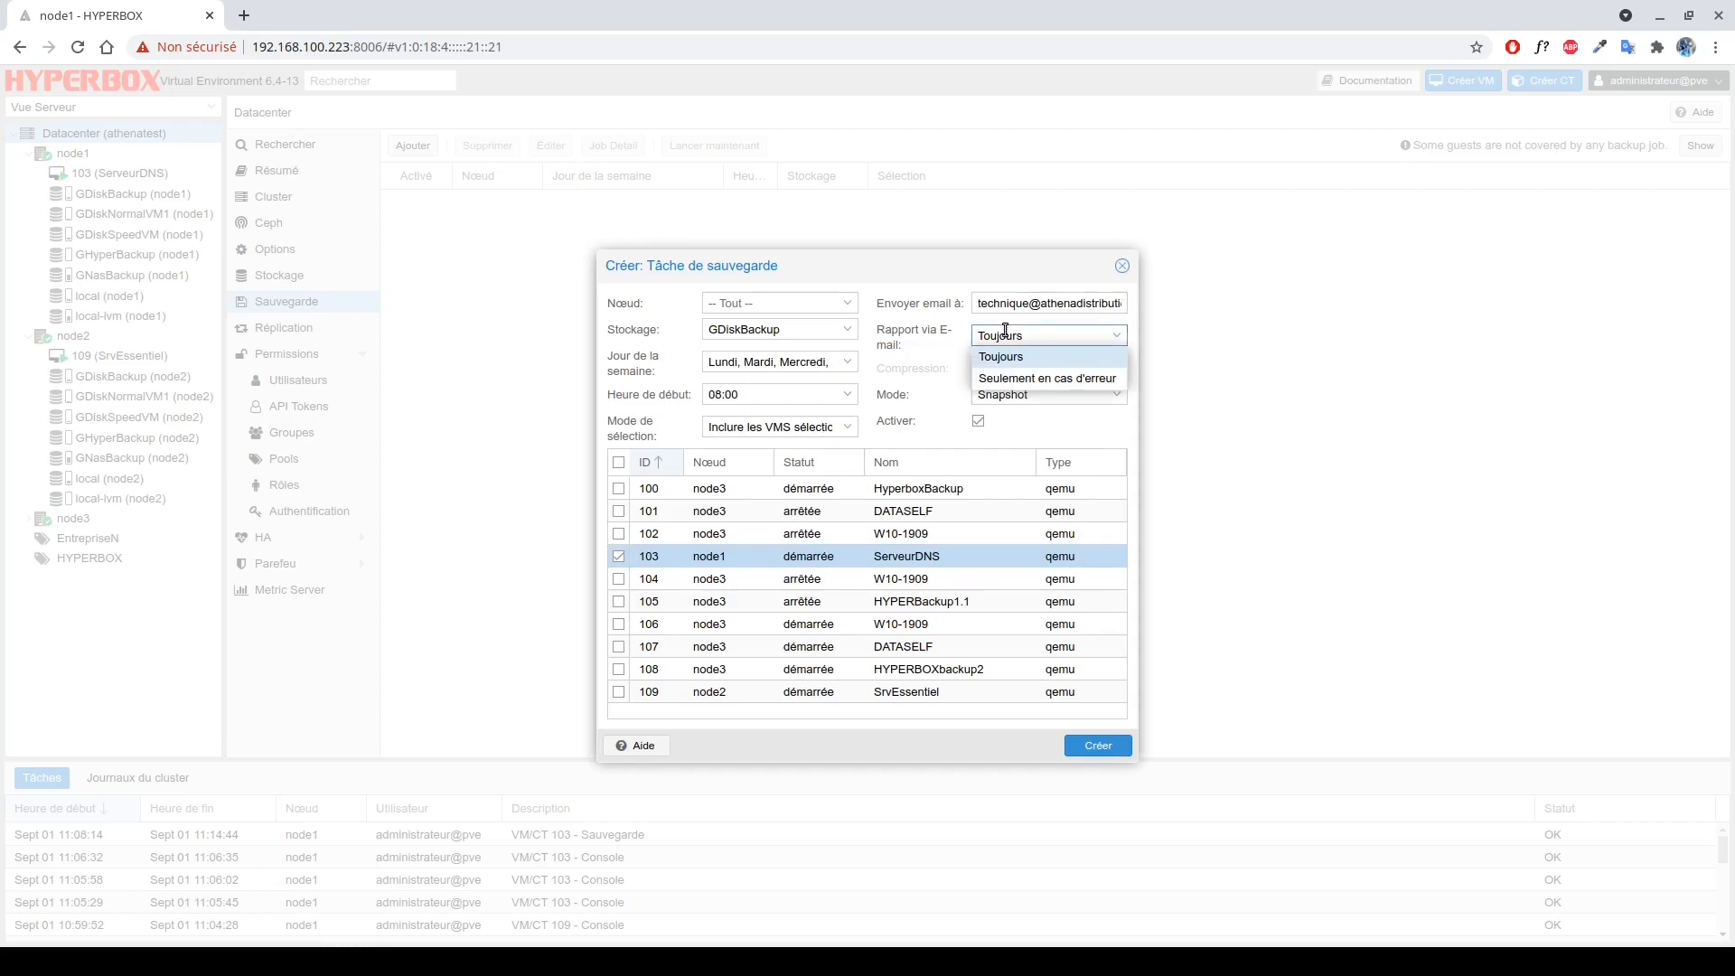
pyautogui.click(1016, 379)
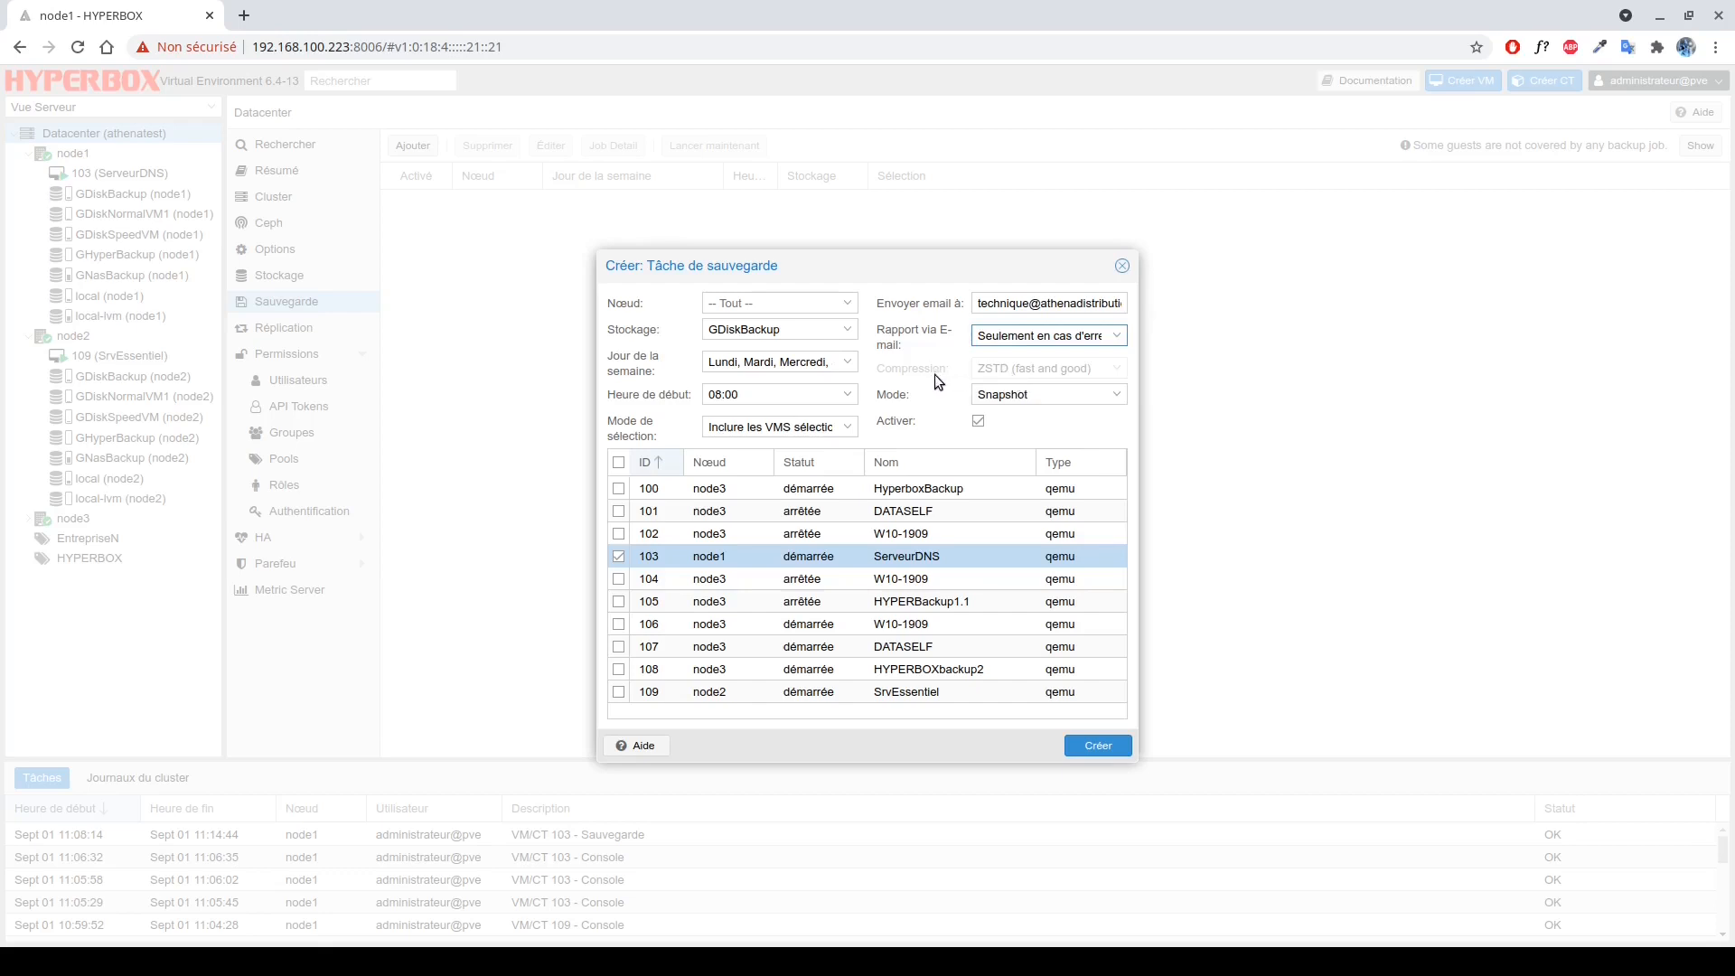
pyautogui.click(1020, 396)
pyautogui.click(1021, 396)
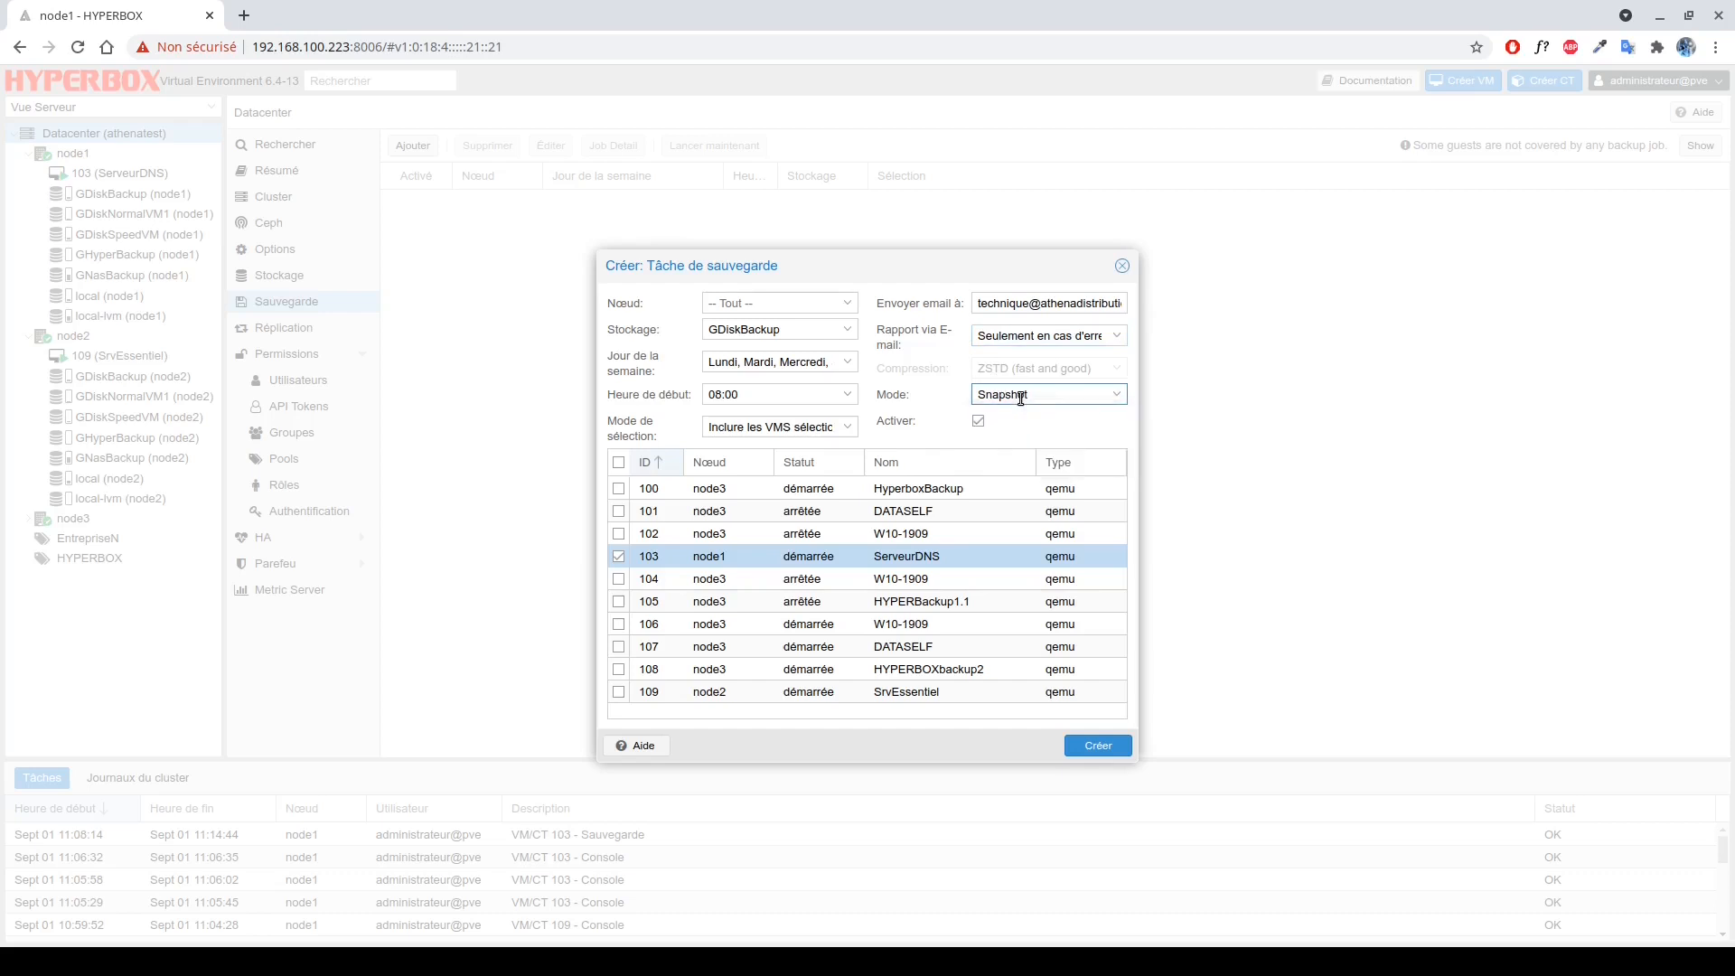
pyautogui.click(978, 421)
# Save the backup job, then open VM 103 (ServeurDNS) and its console.
pyautogui.click(1096, 747)
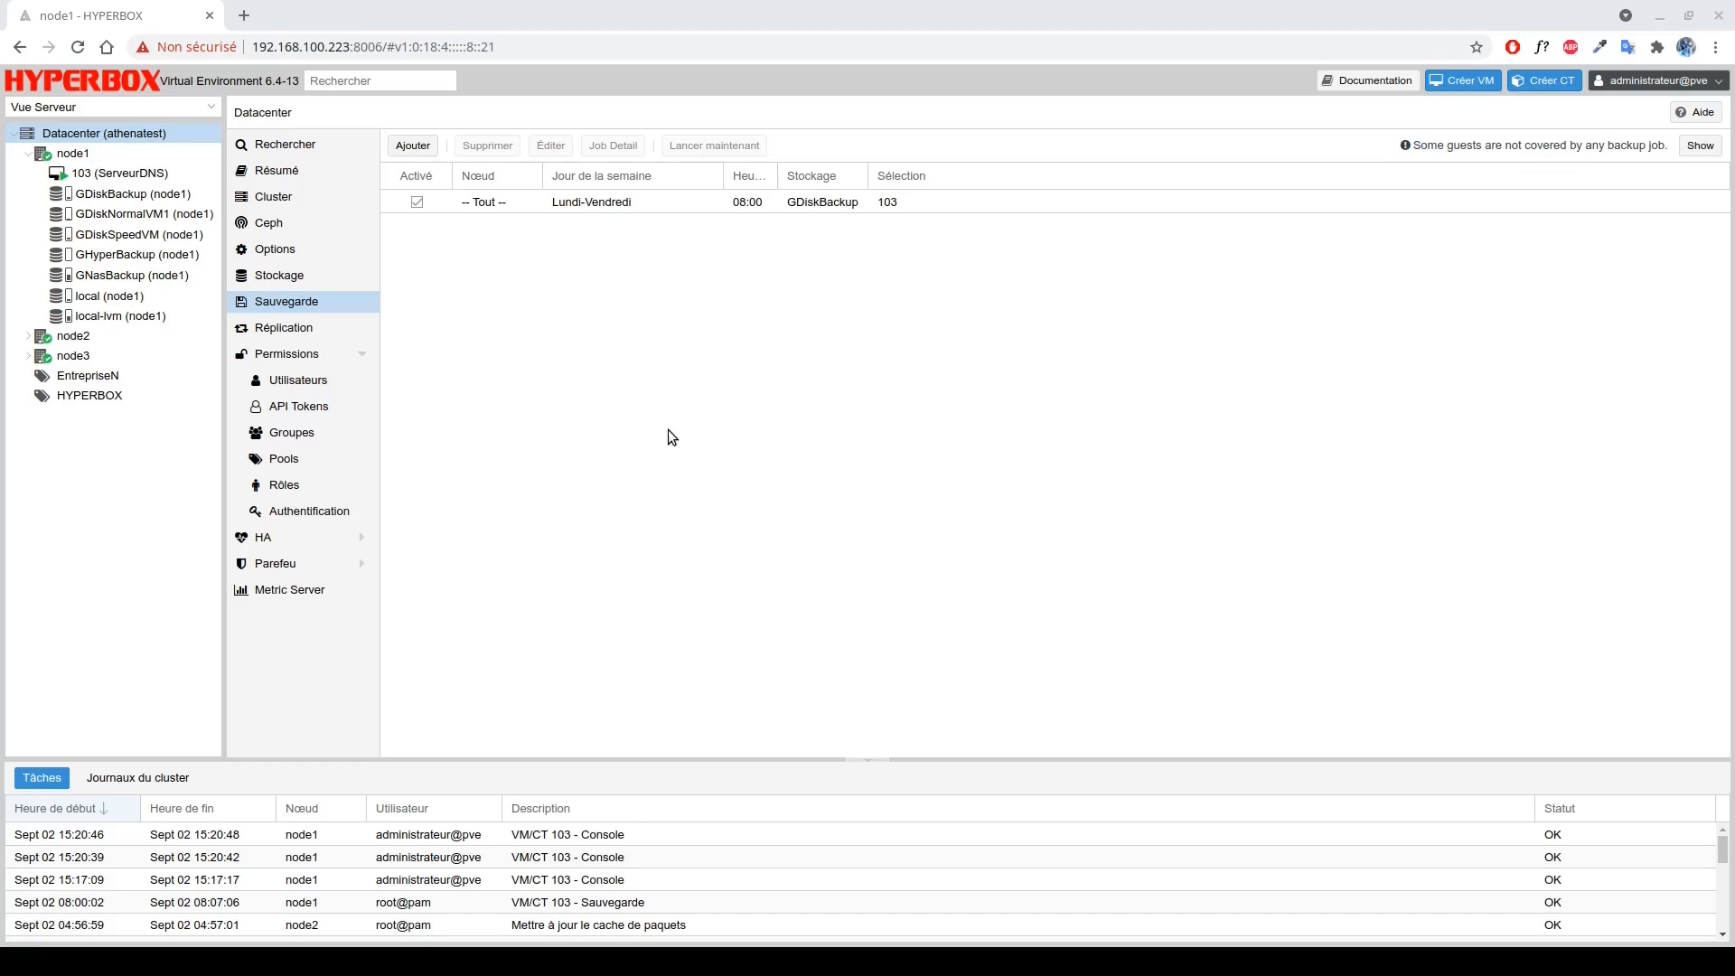
pyautogui.click(155, 174)
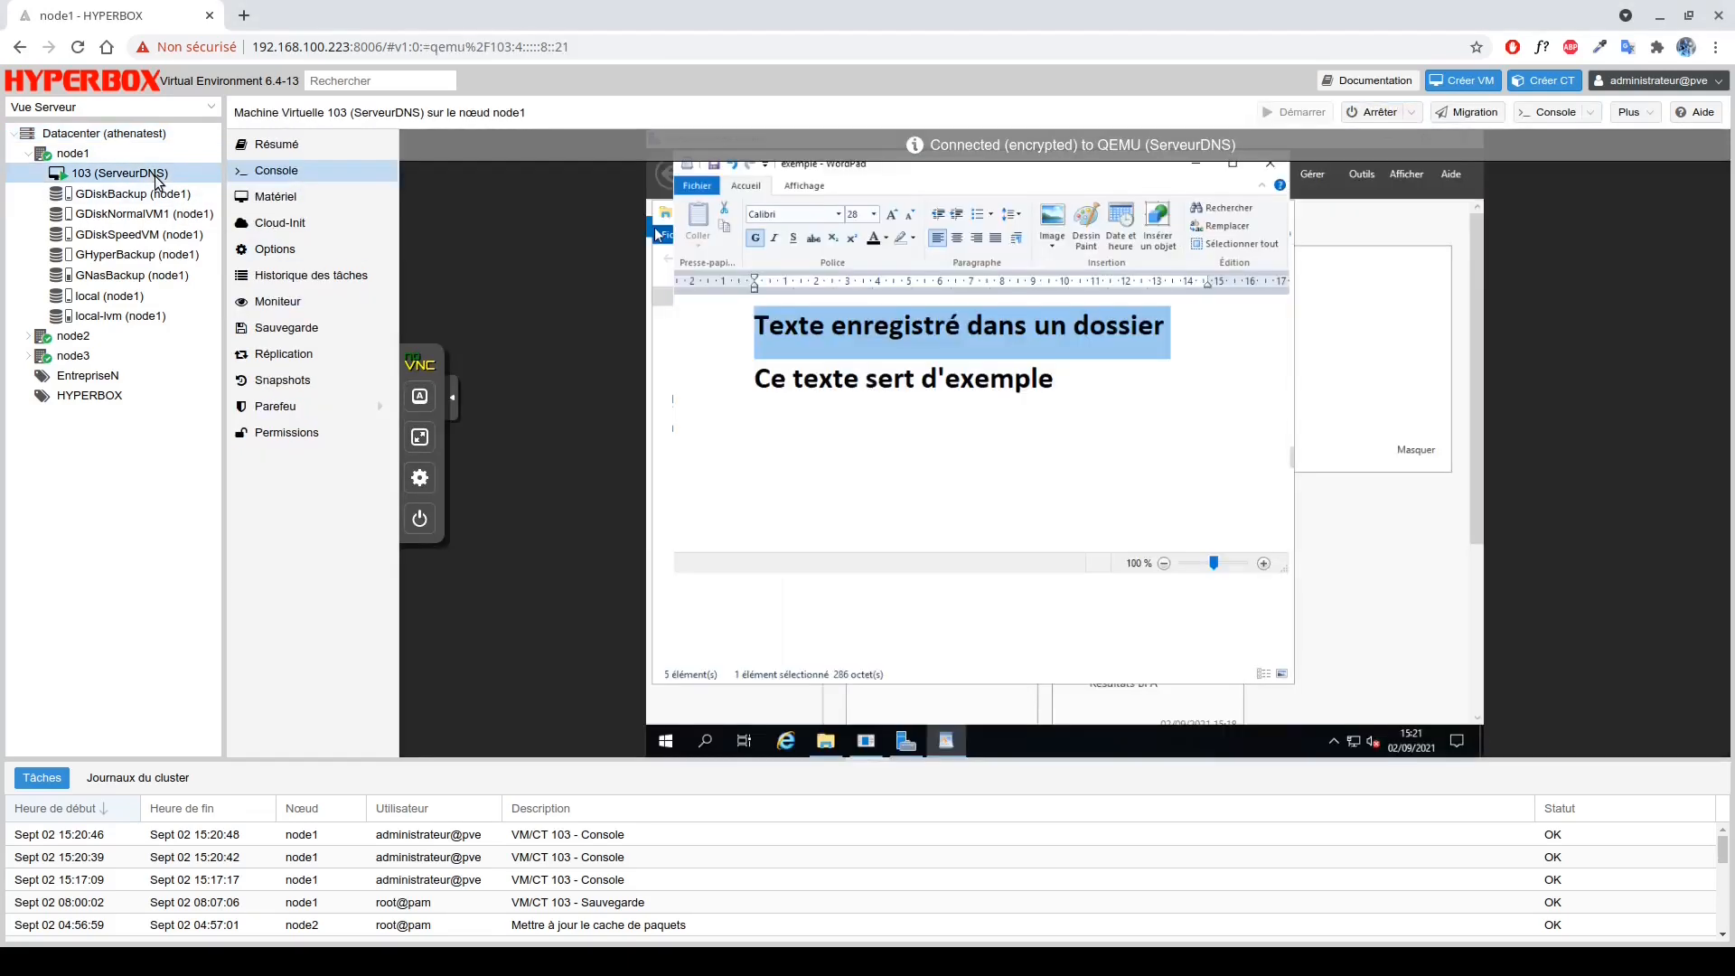
pyautogui.click(1379, 113)
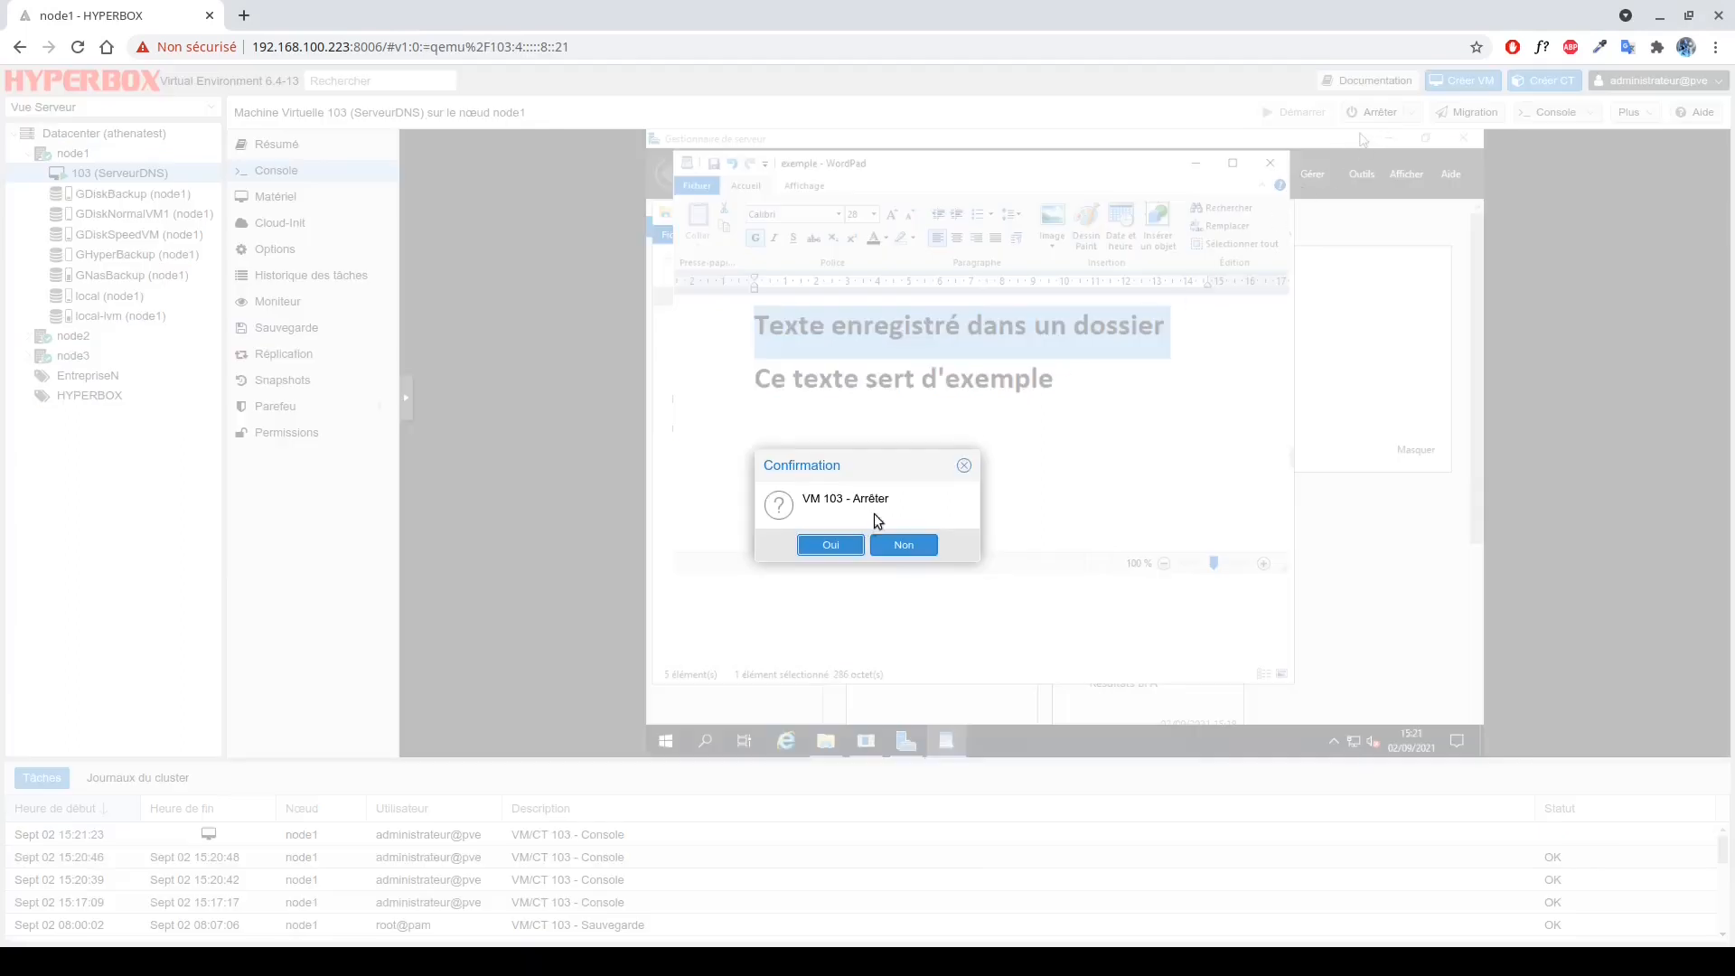
pyautogui.click(847, 545)
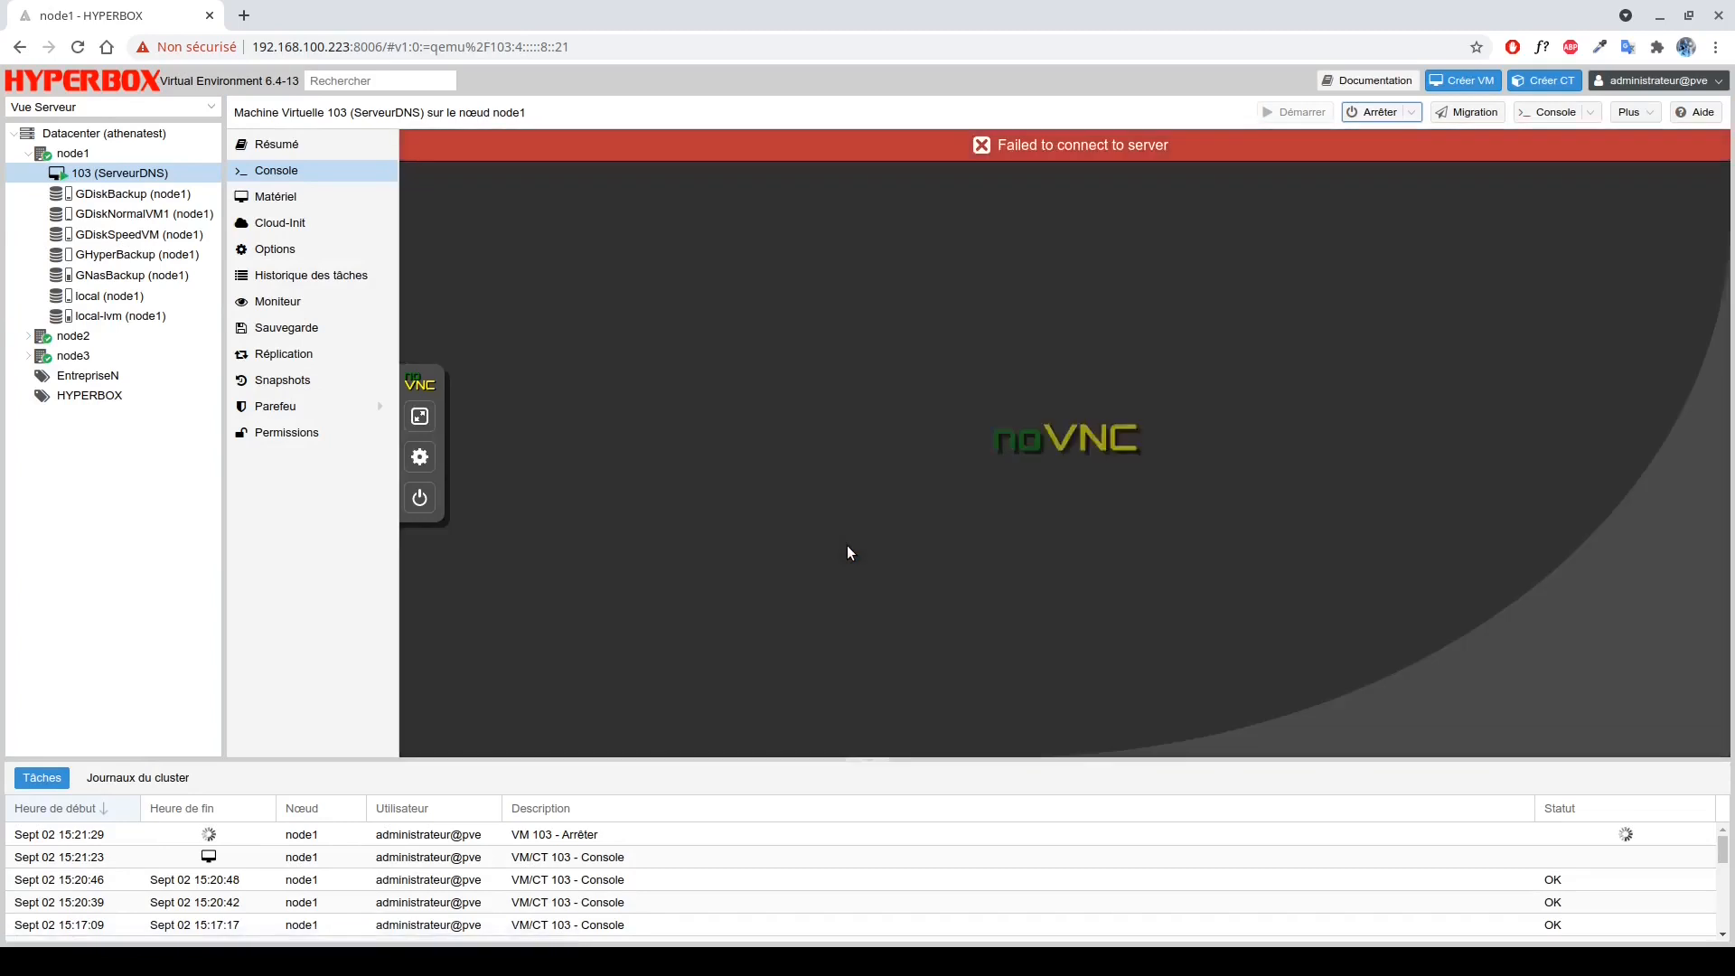
pyautogui.click(309, 331)
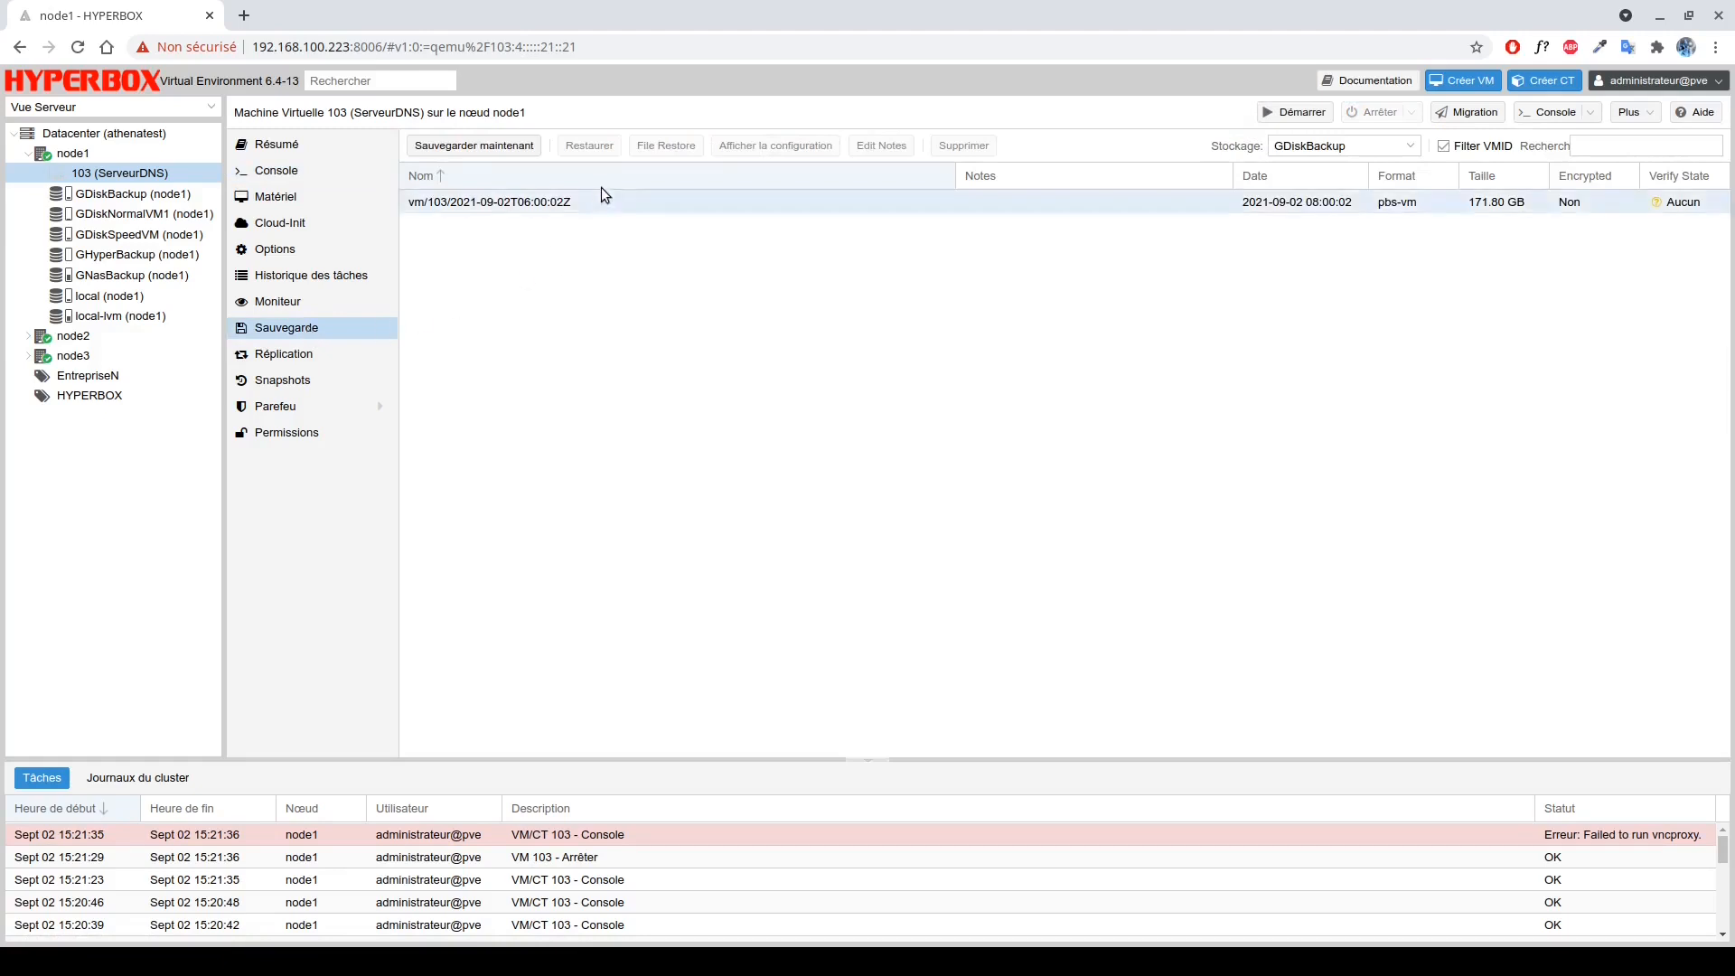
pyautogui.click(560, 202)
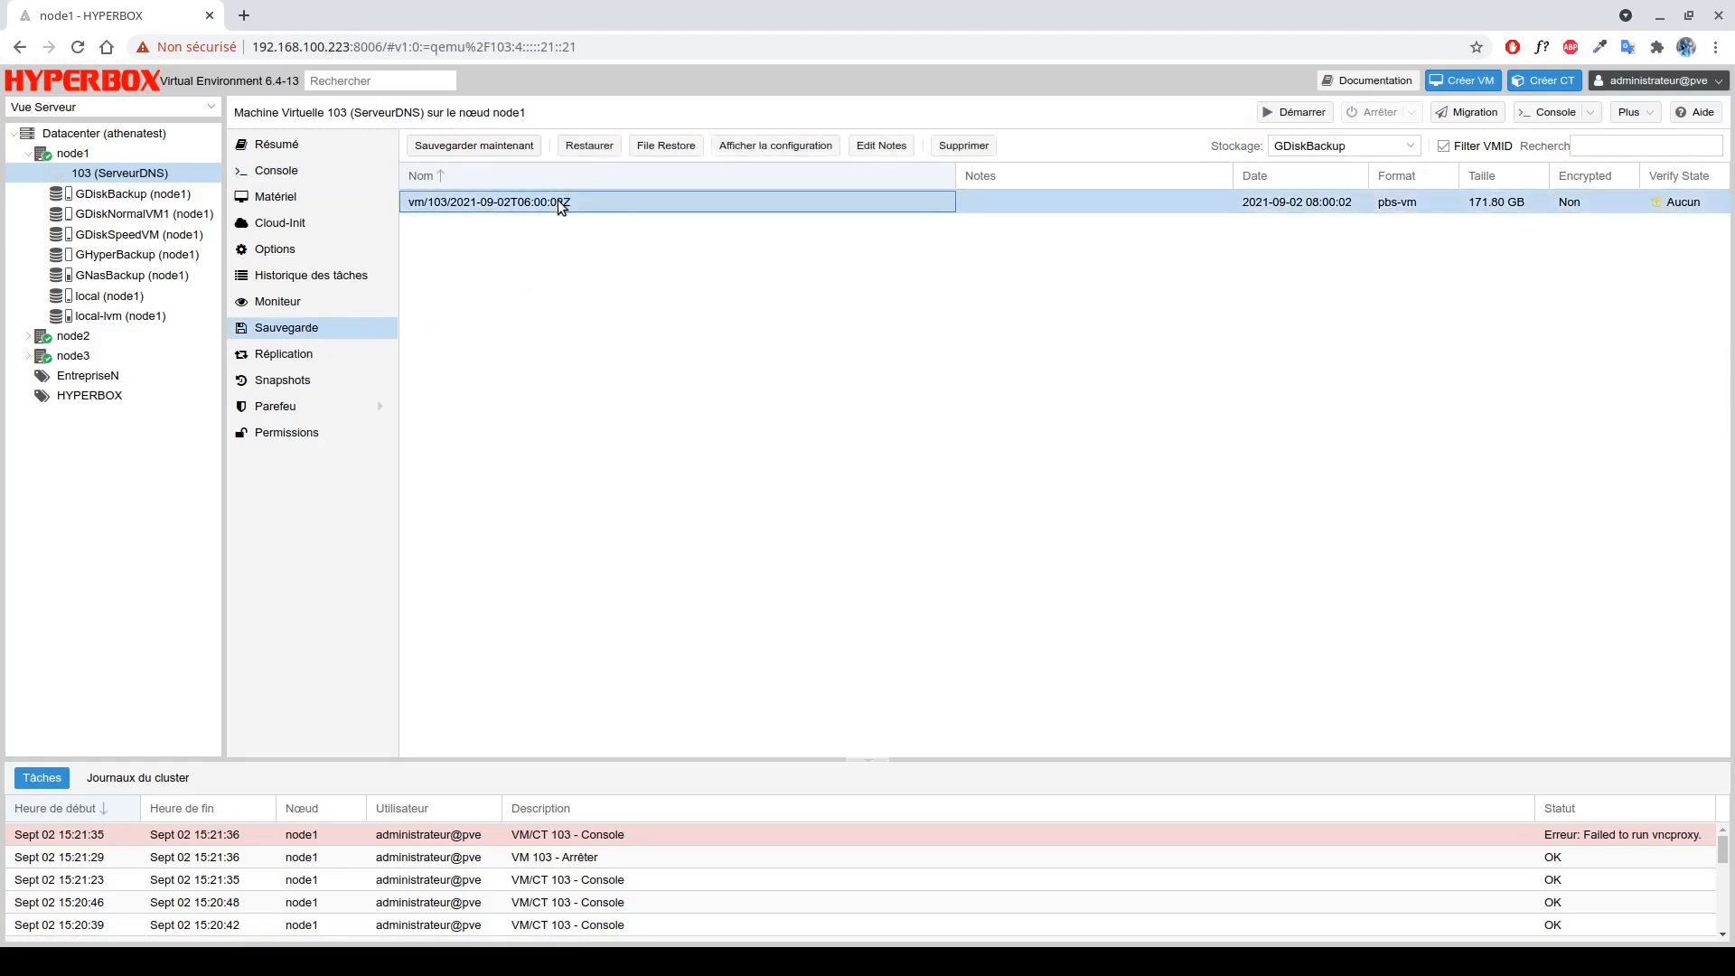
pyautogui.click(604, 150)
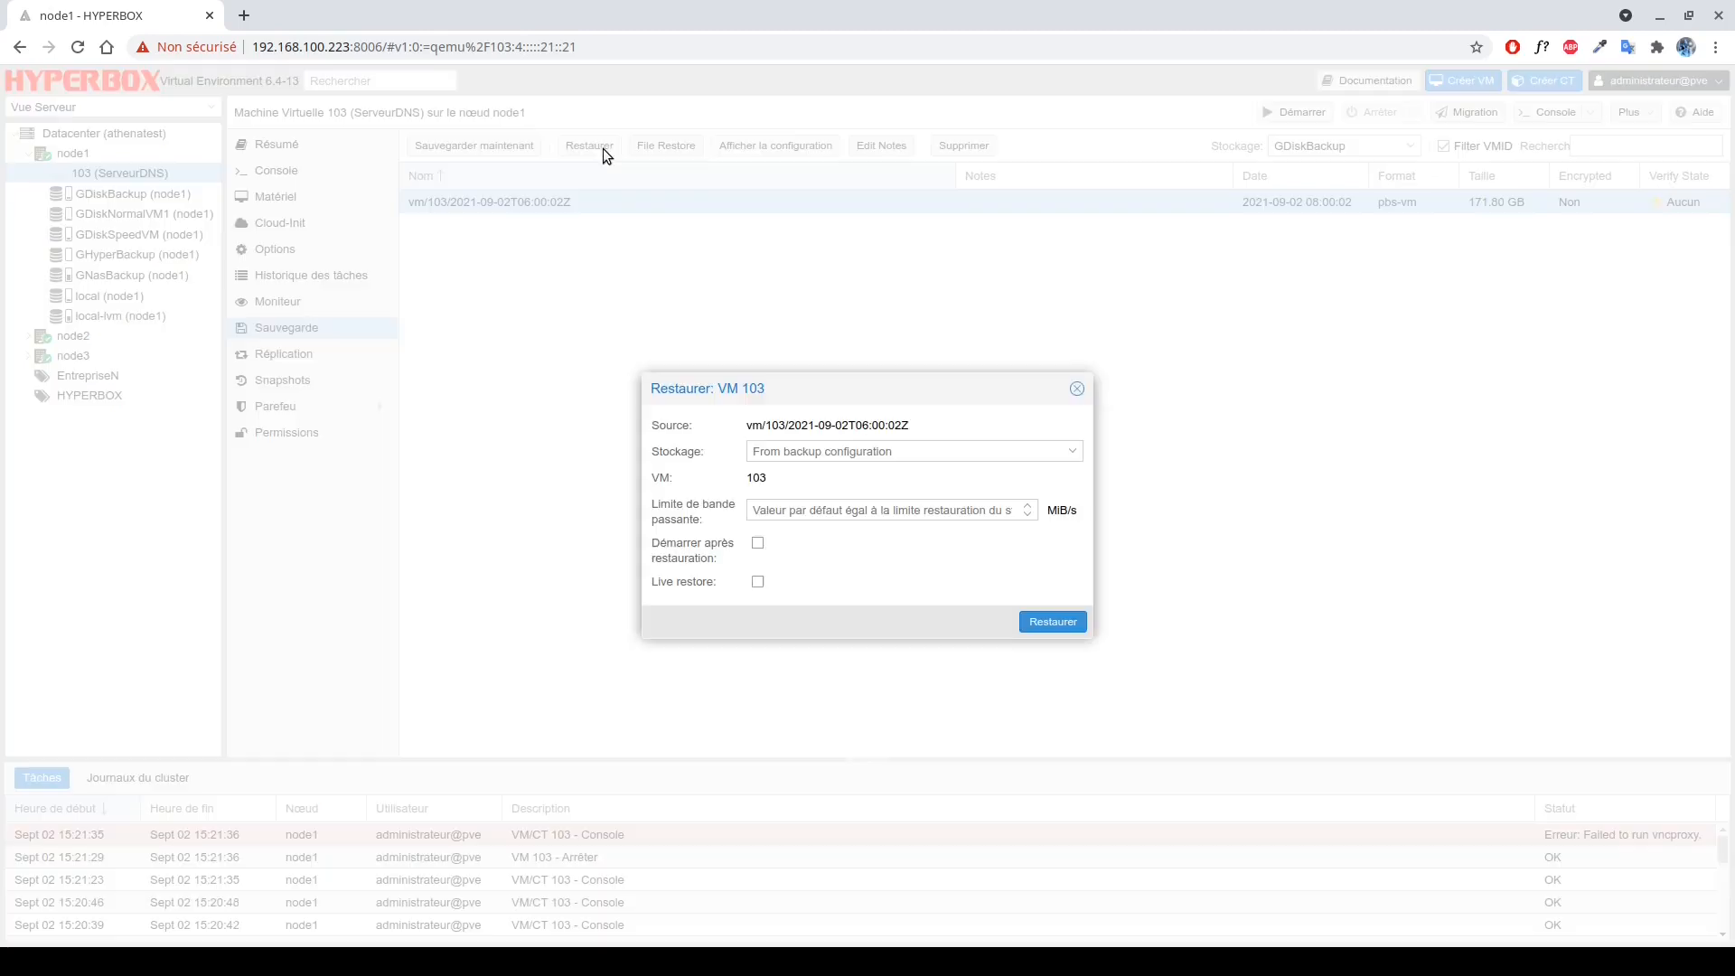
# Keep the original storage, no bandwidth limit, start after restore, and live restore off.
pyautogui.click(760, 450)
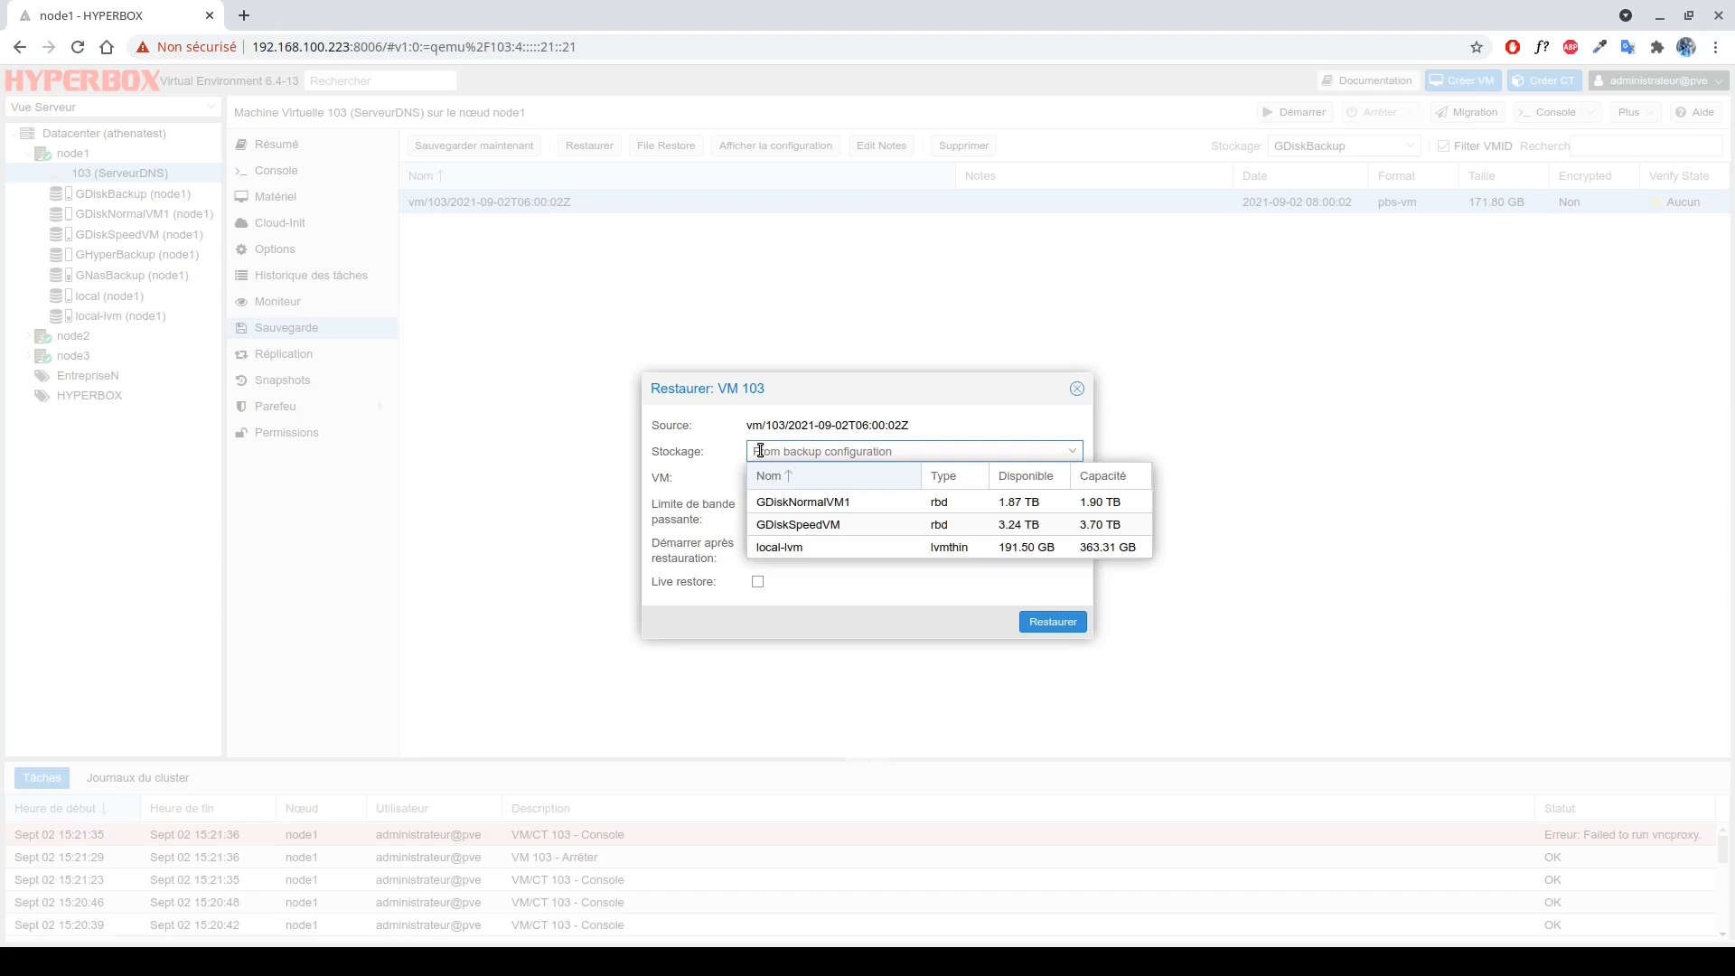
pyautogui.click(760, 450)
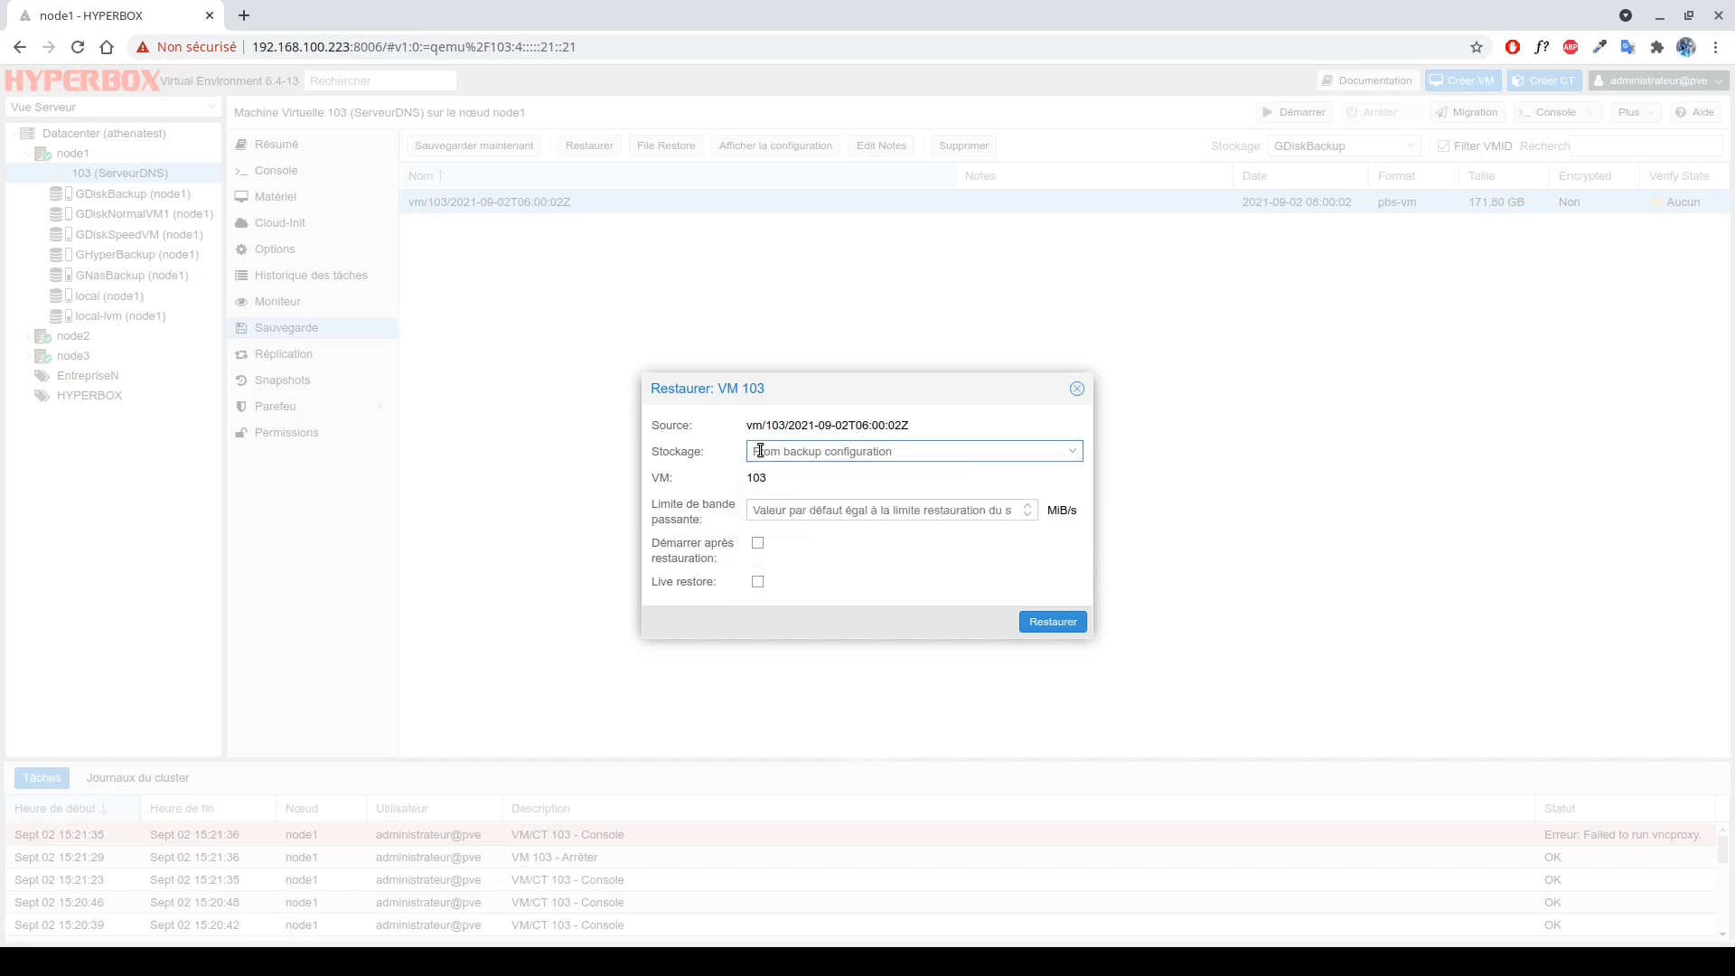
pyautogui.click(761, 509)
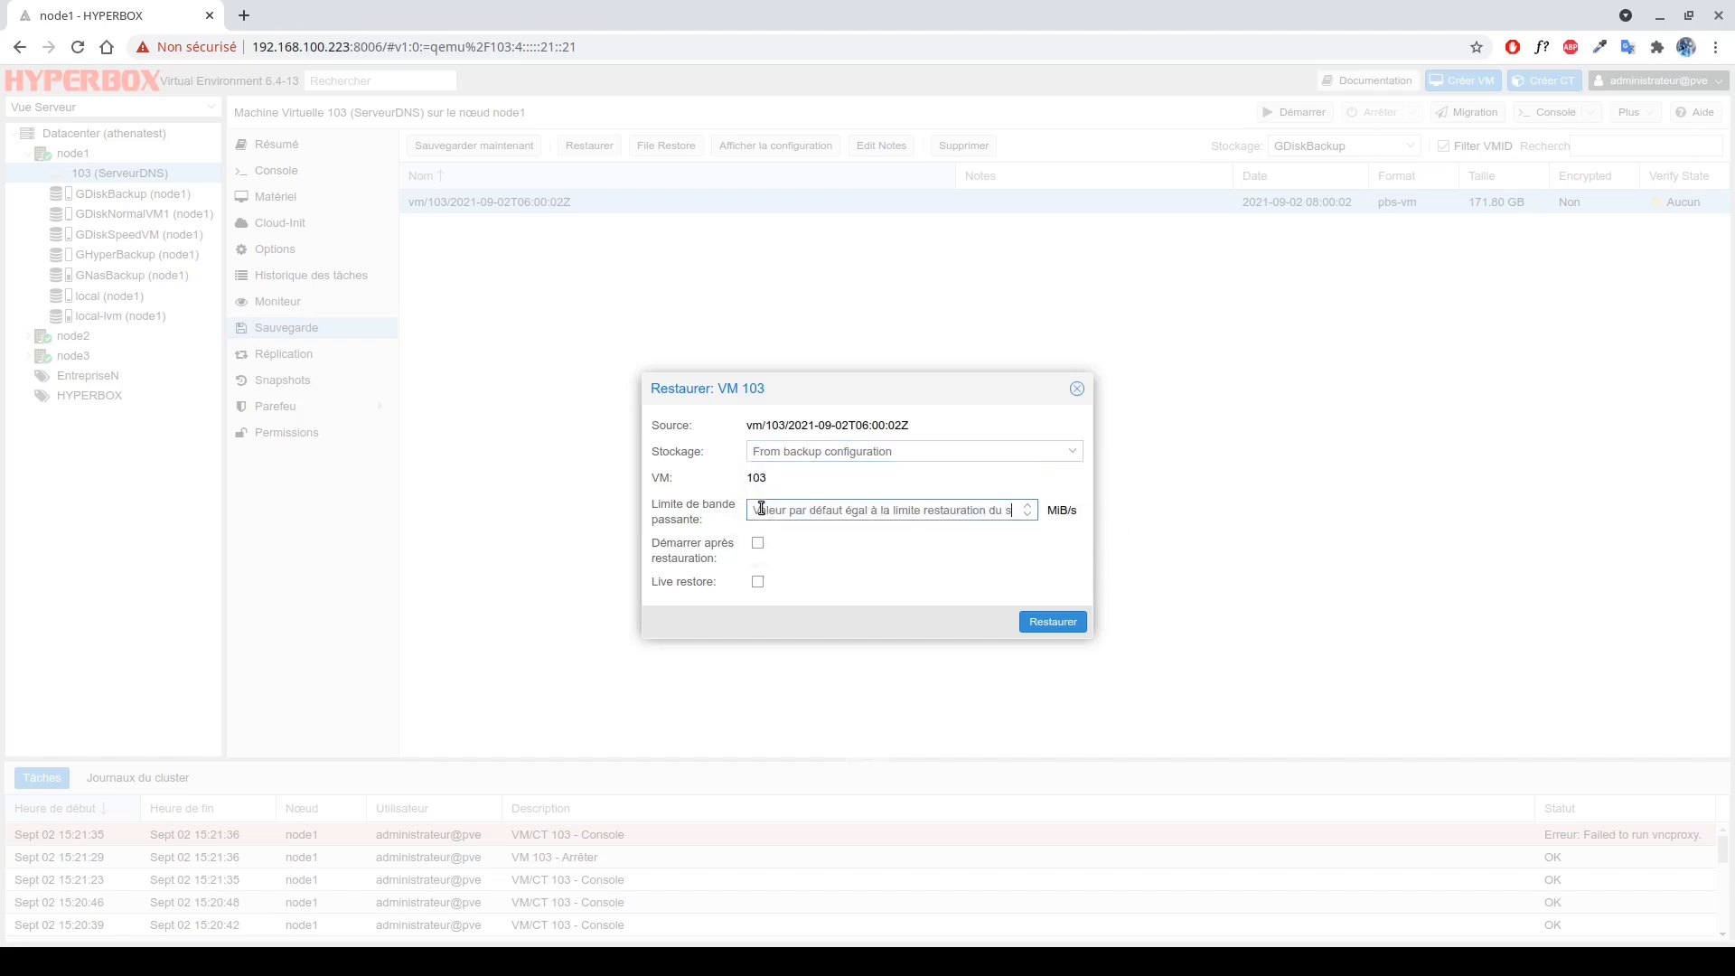
pyautogui.write('100')
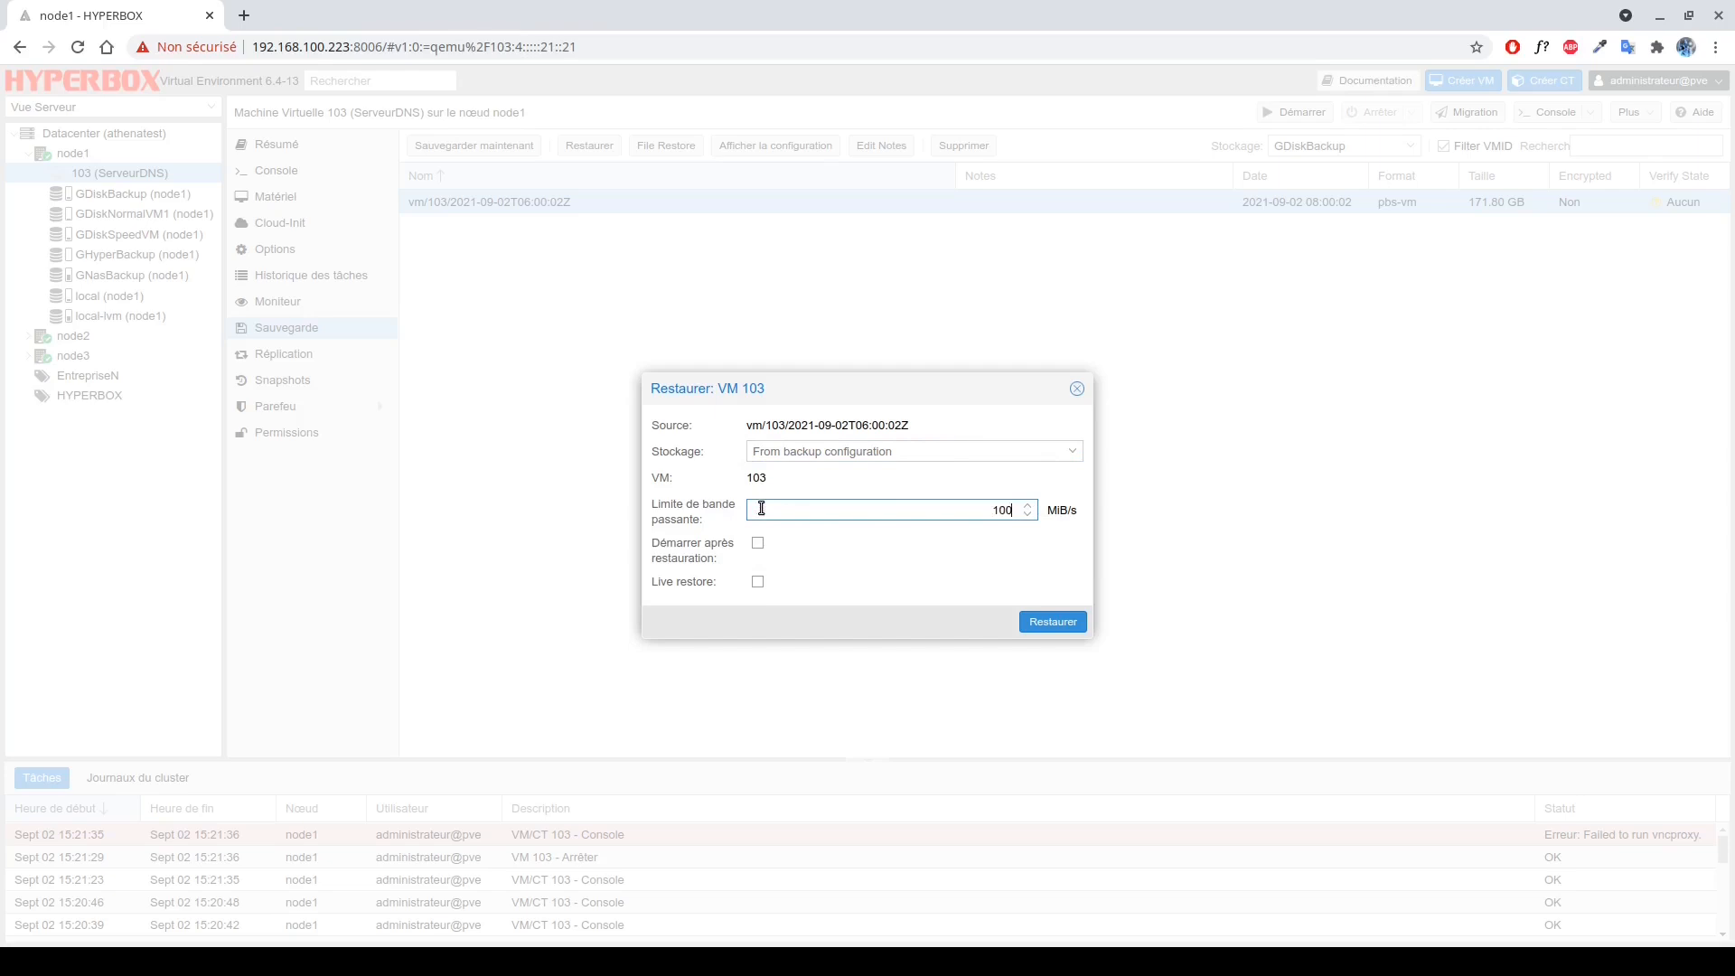
pyautogui.press('BackSpace')
pyautogui.press('BackSpace')
pyautogui.press('BackSpace')
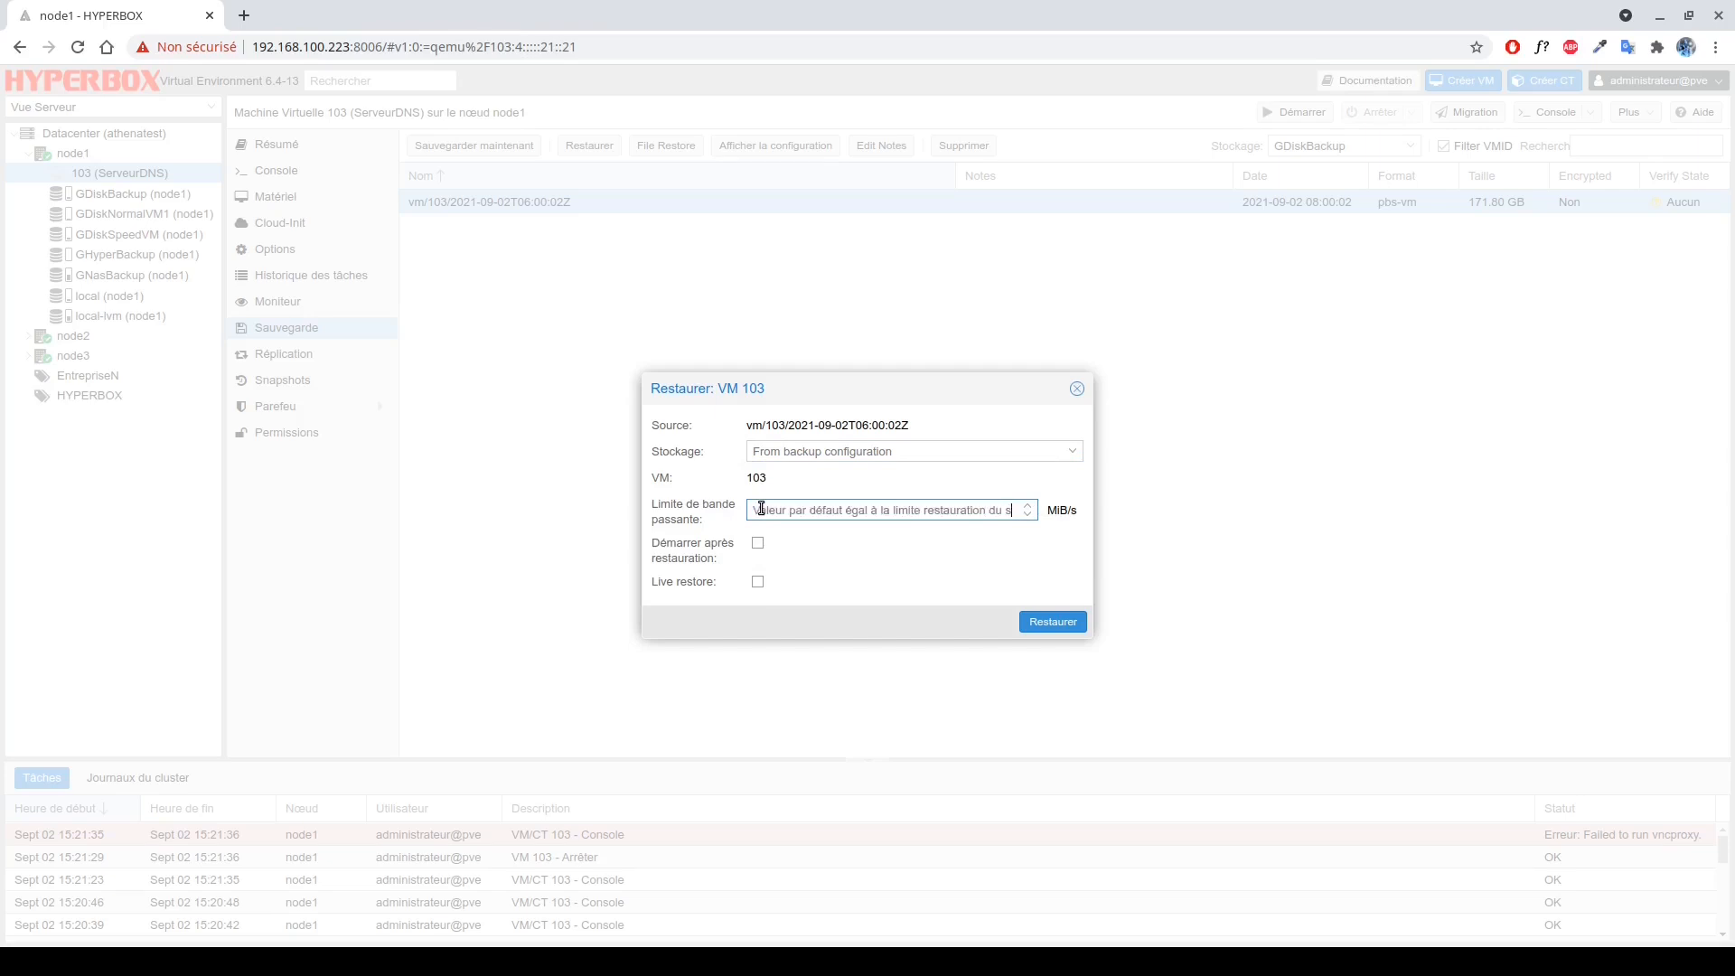
pyautogui.click(757, 543)
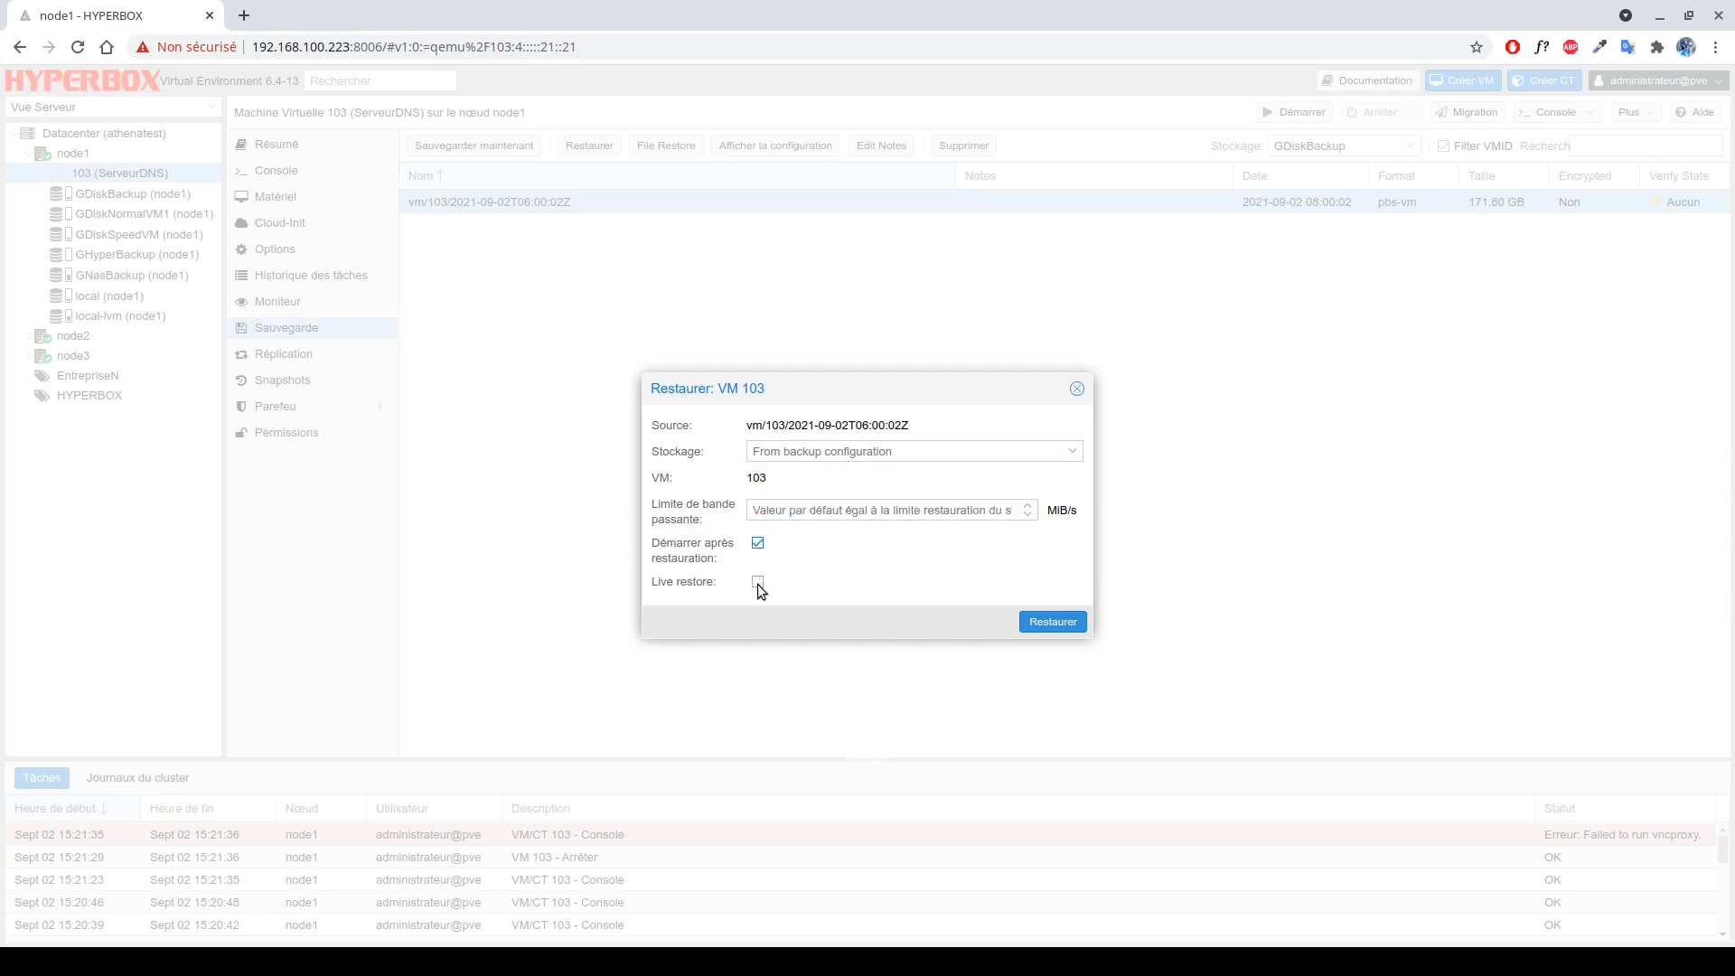
pyautogui.click(758, 584)
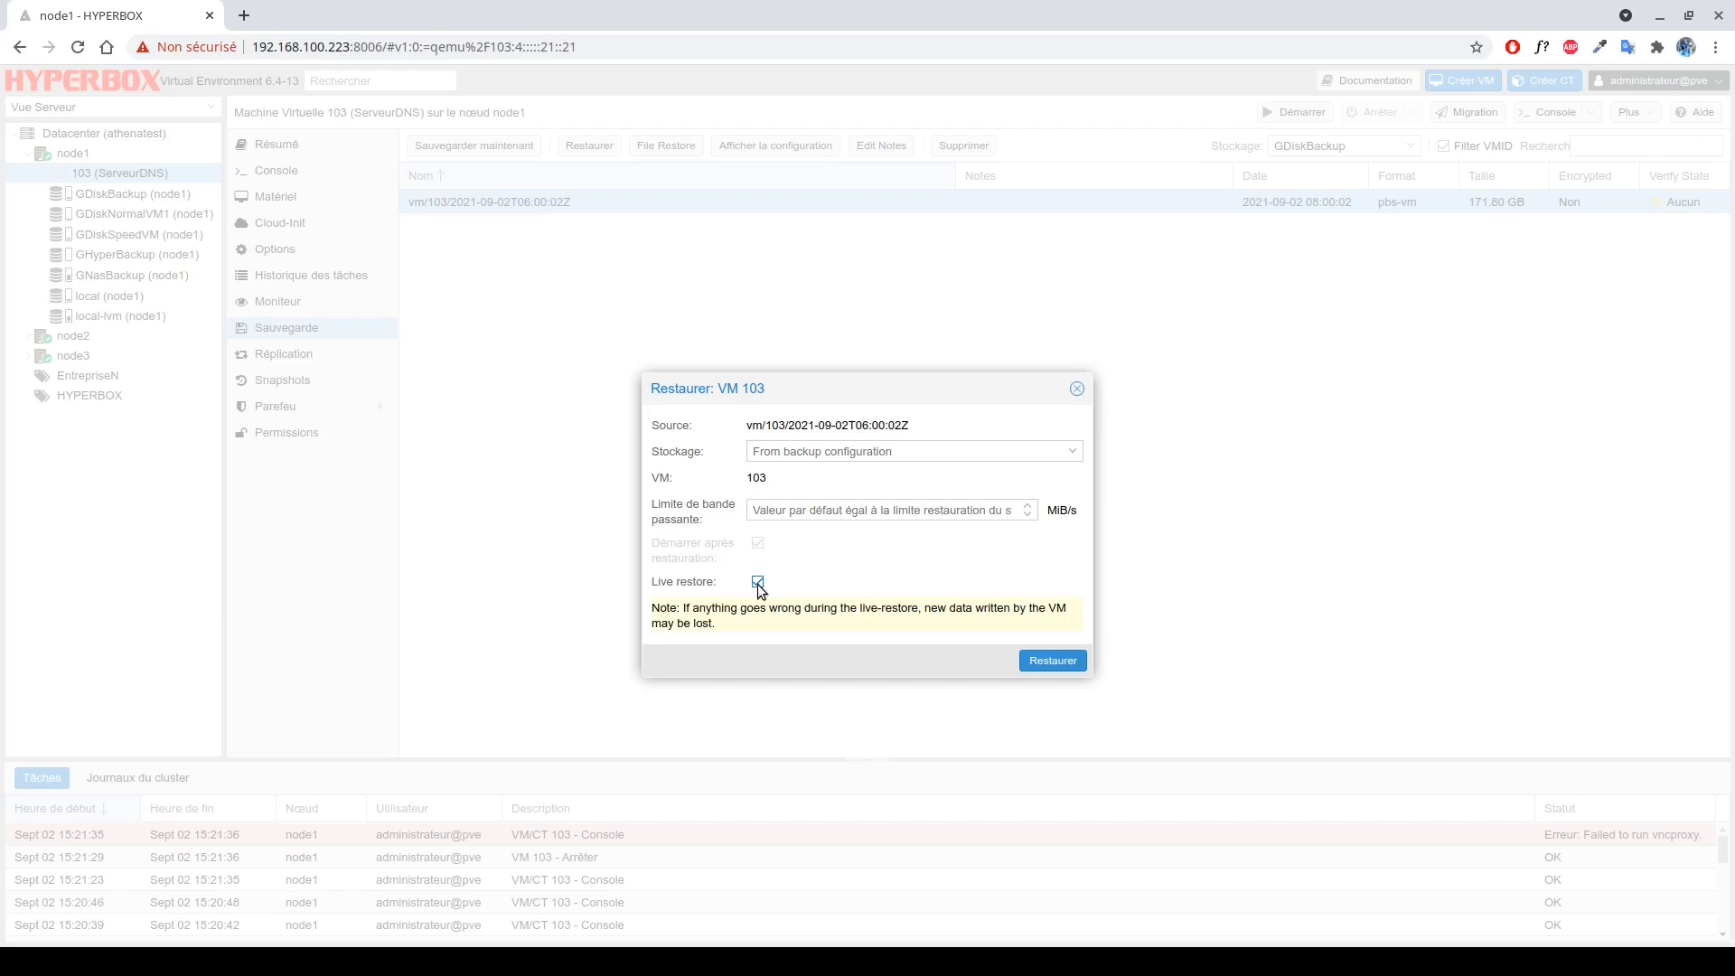
pyautogui.click(758, 583)
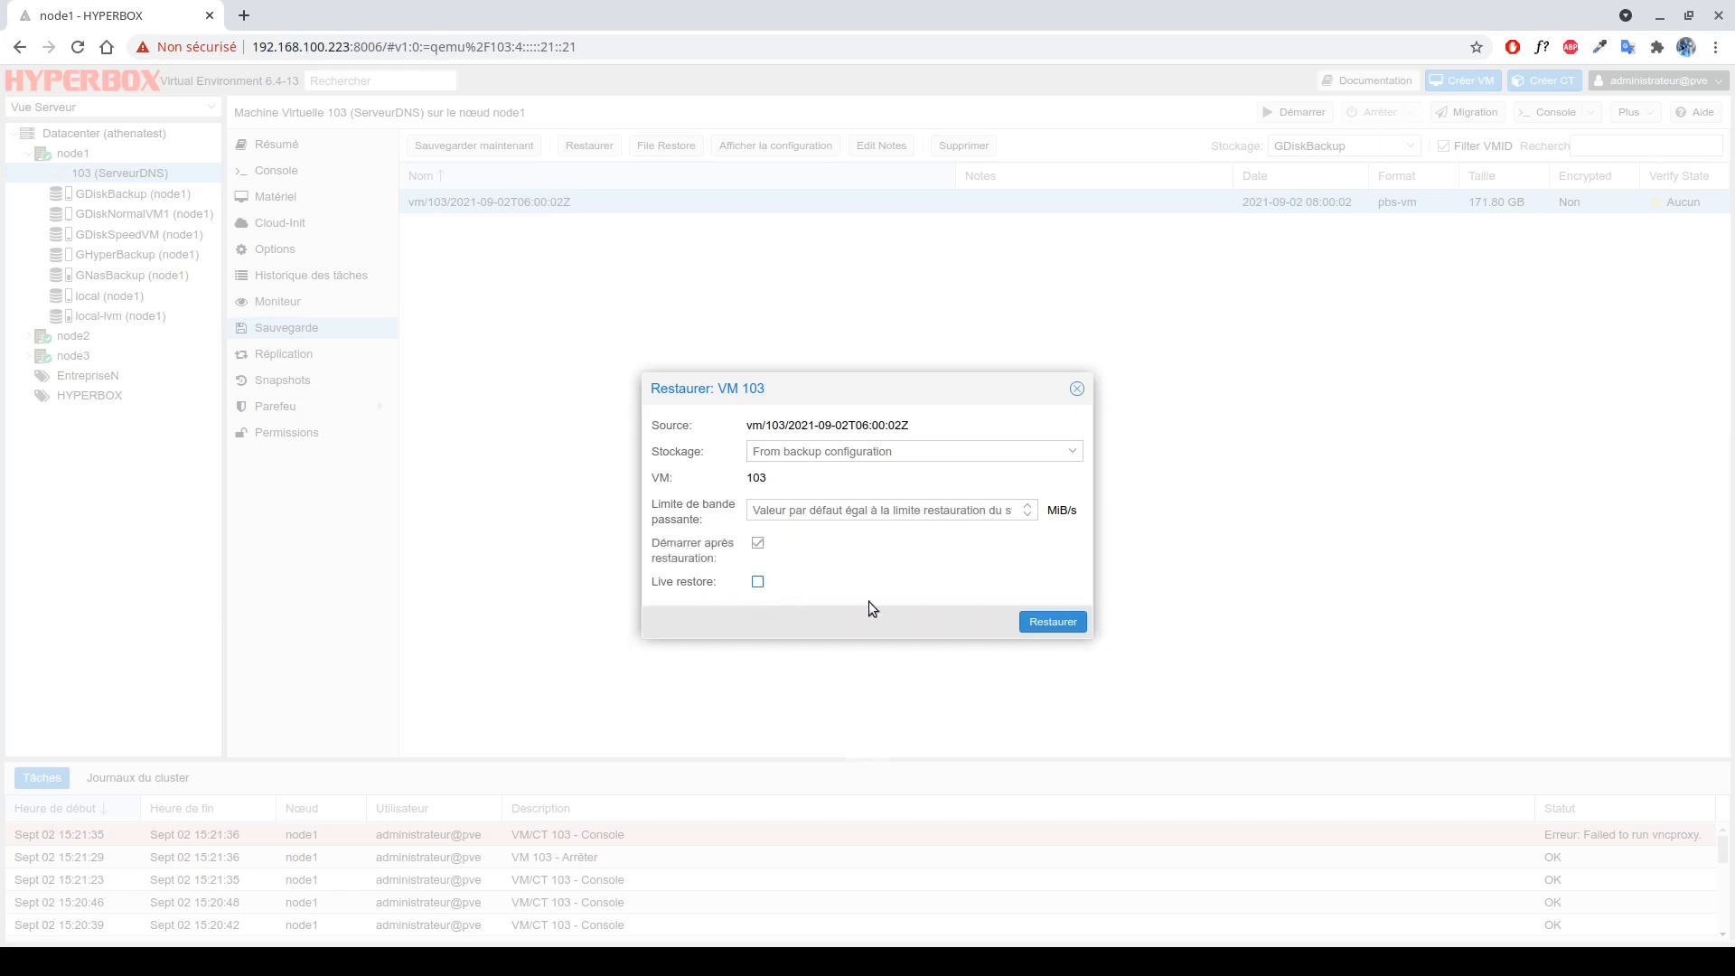
# Run the in-place restore, confirm overwriting VM 103, and return to its console.
pyautogui.click(1054, 624)
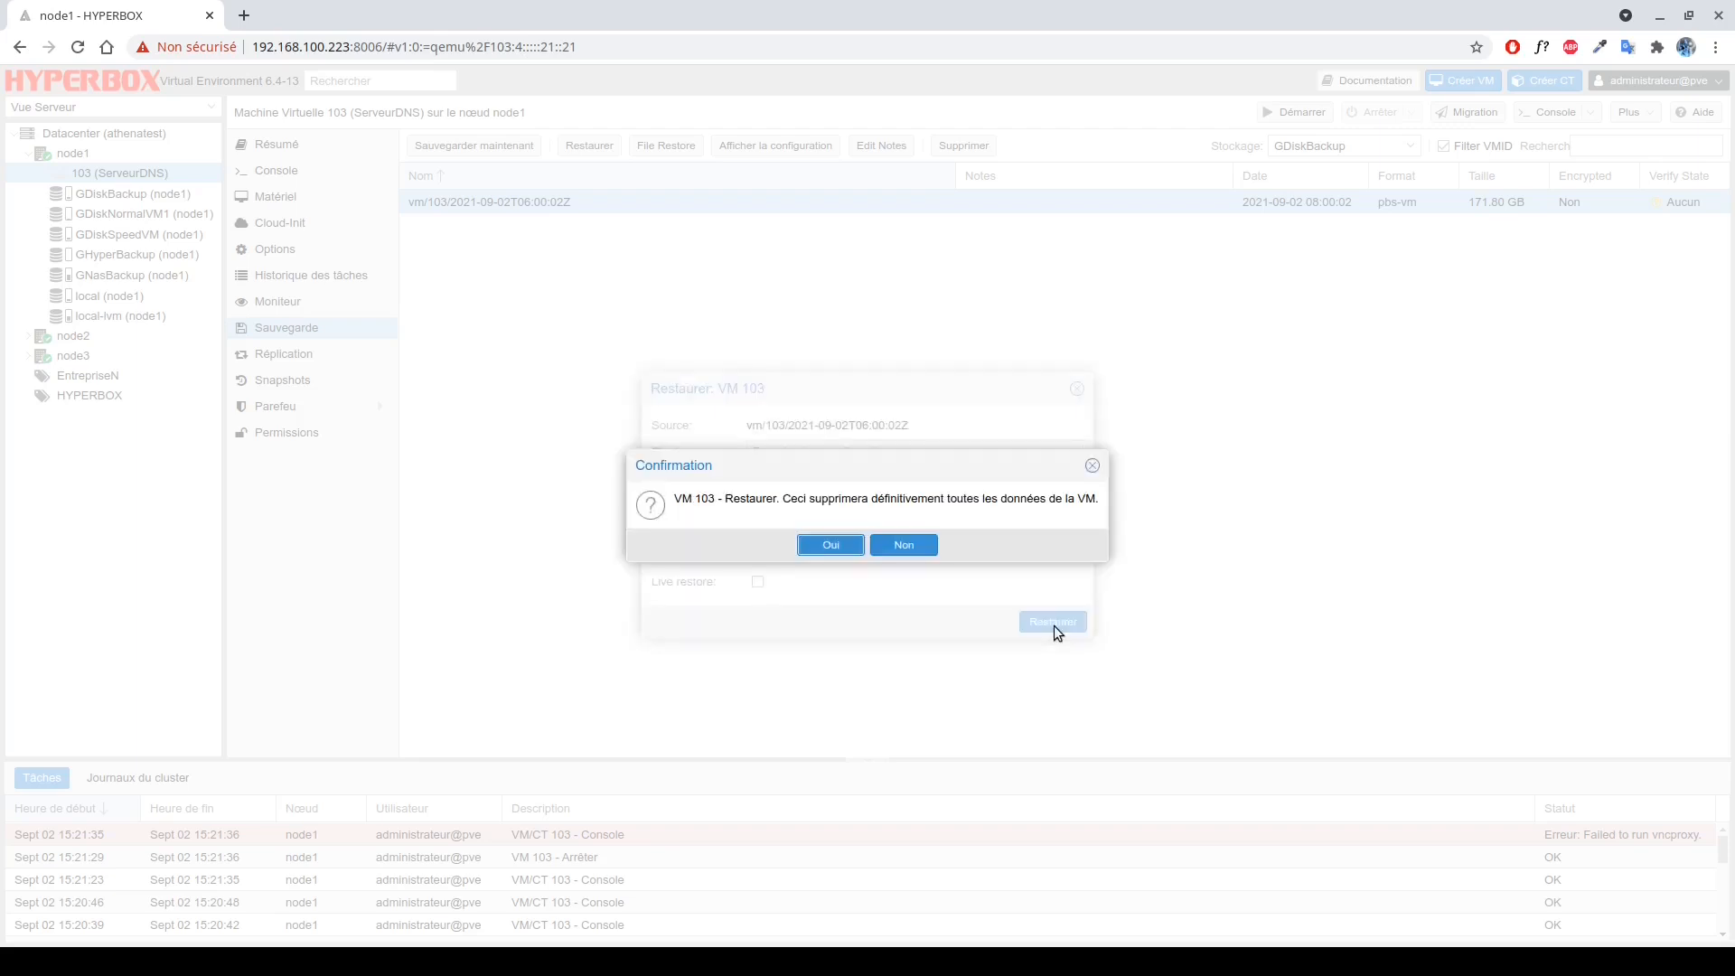
pyautogui.click(831, 546)
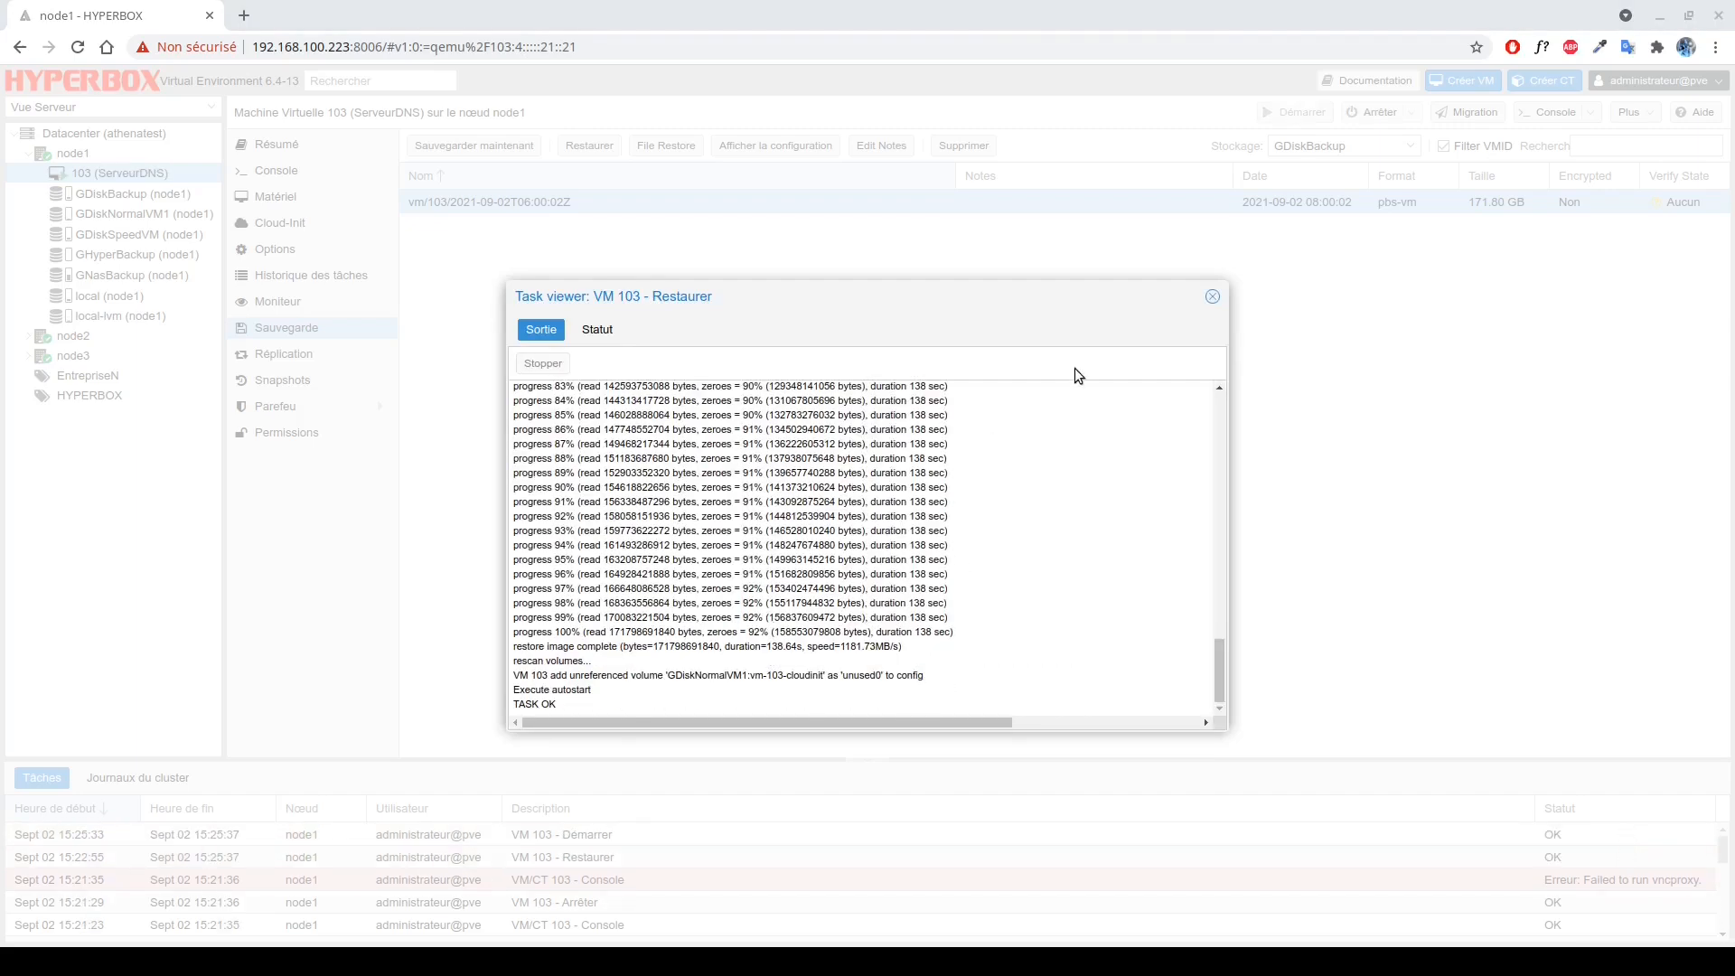
pyautogui.click(1212, 296)
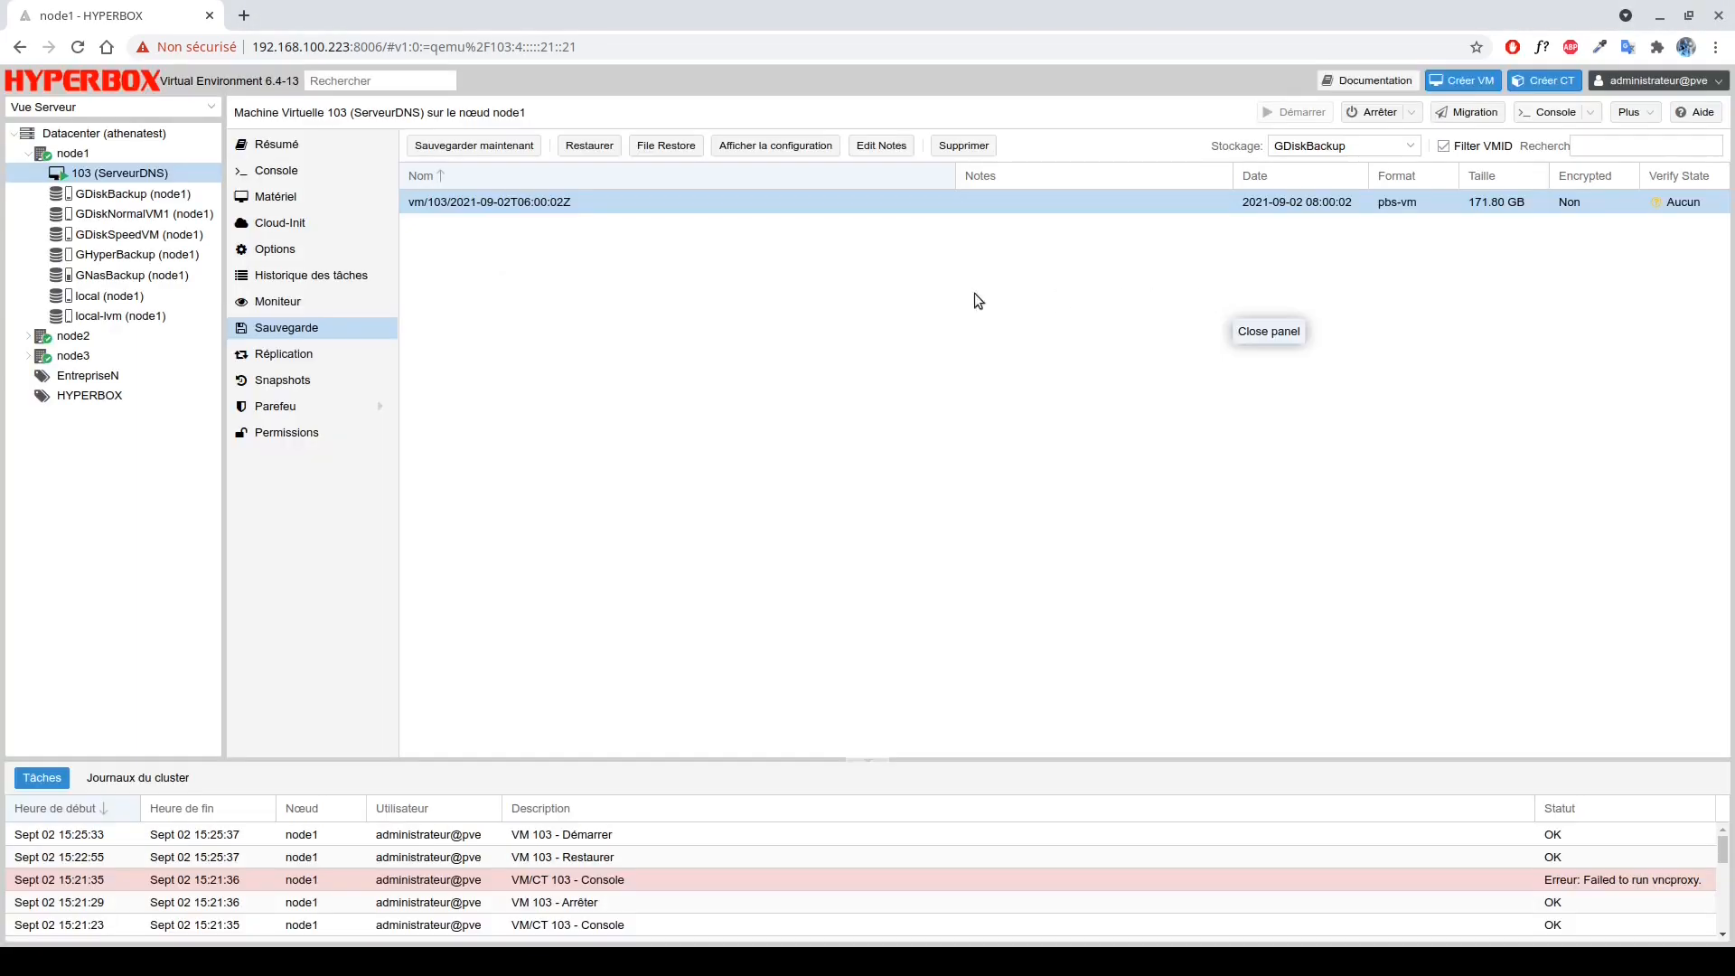
pyautogui.click(274, 173)
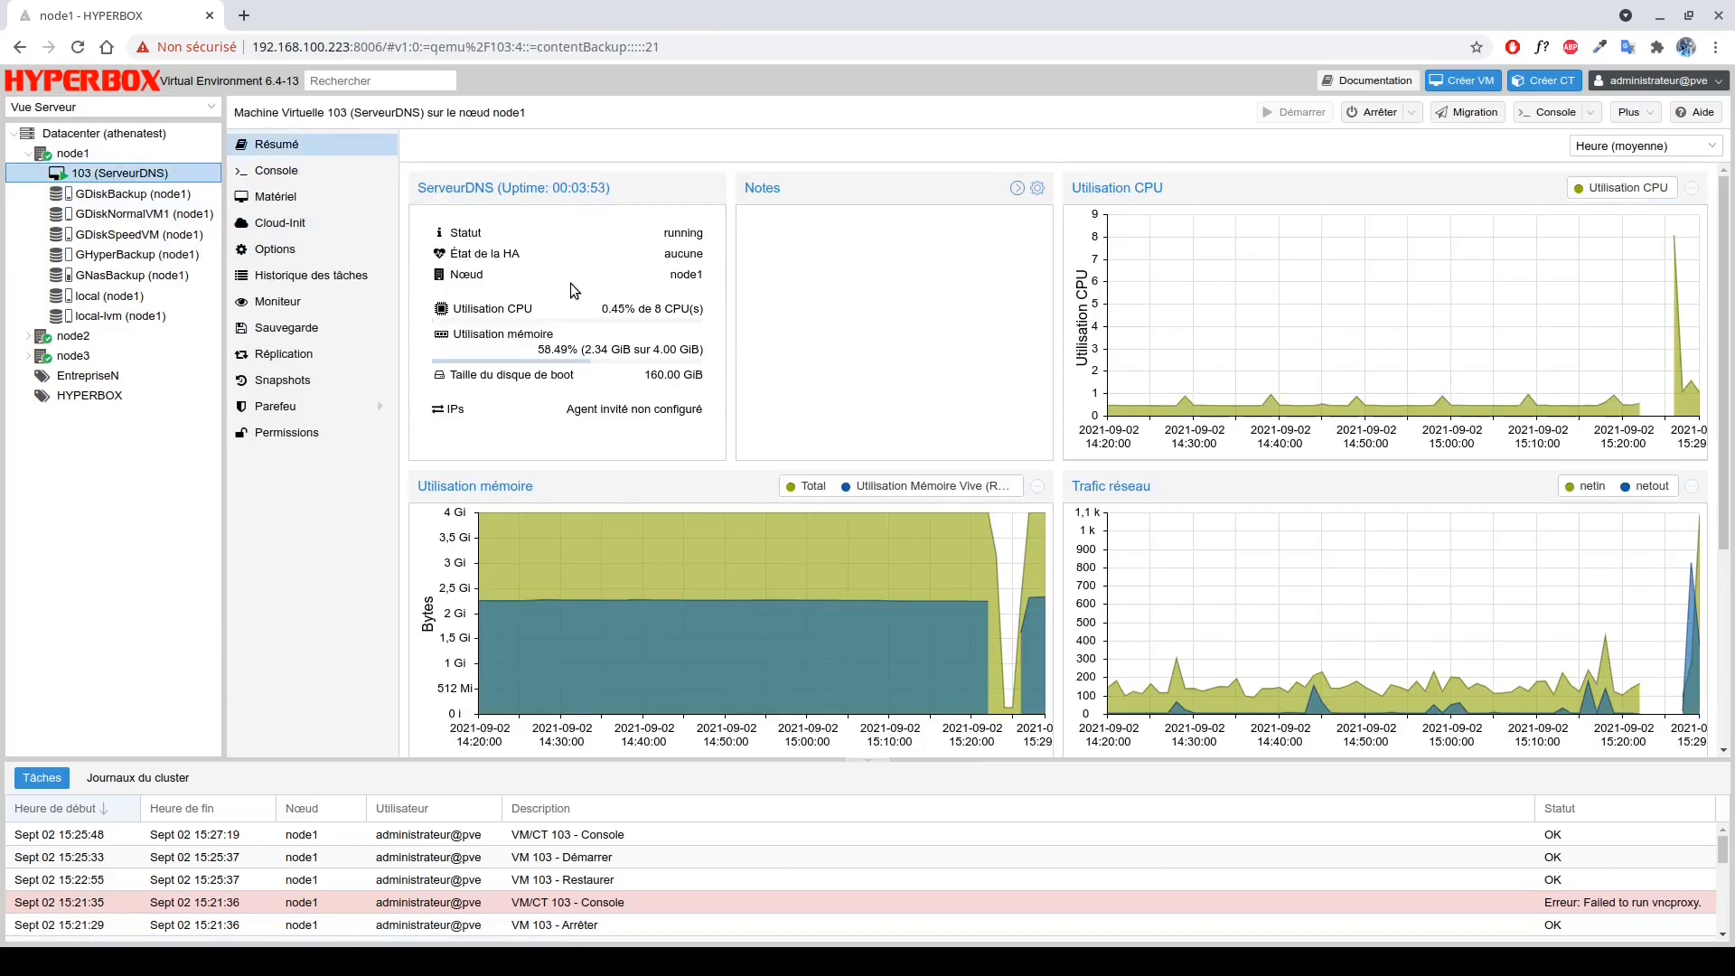
# Find the VM 103 backup on GDiskBackup and restore it as unique VM 110.
pyautogui.click(160, 197)
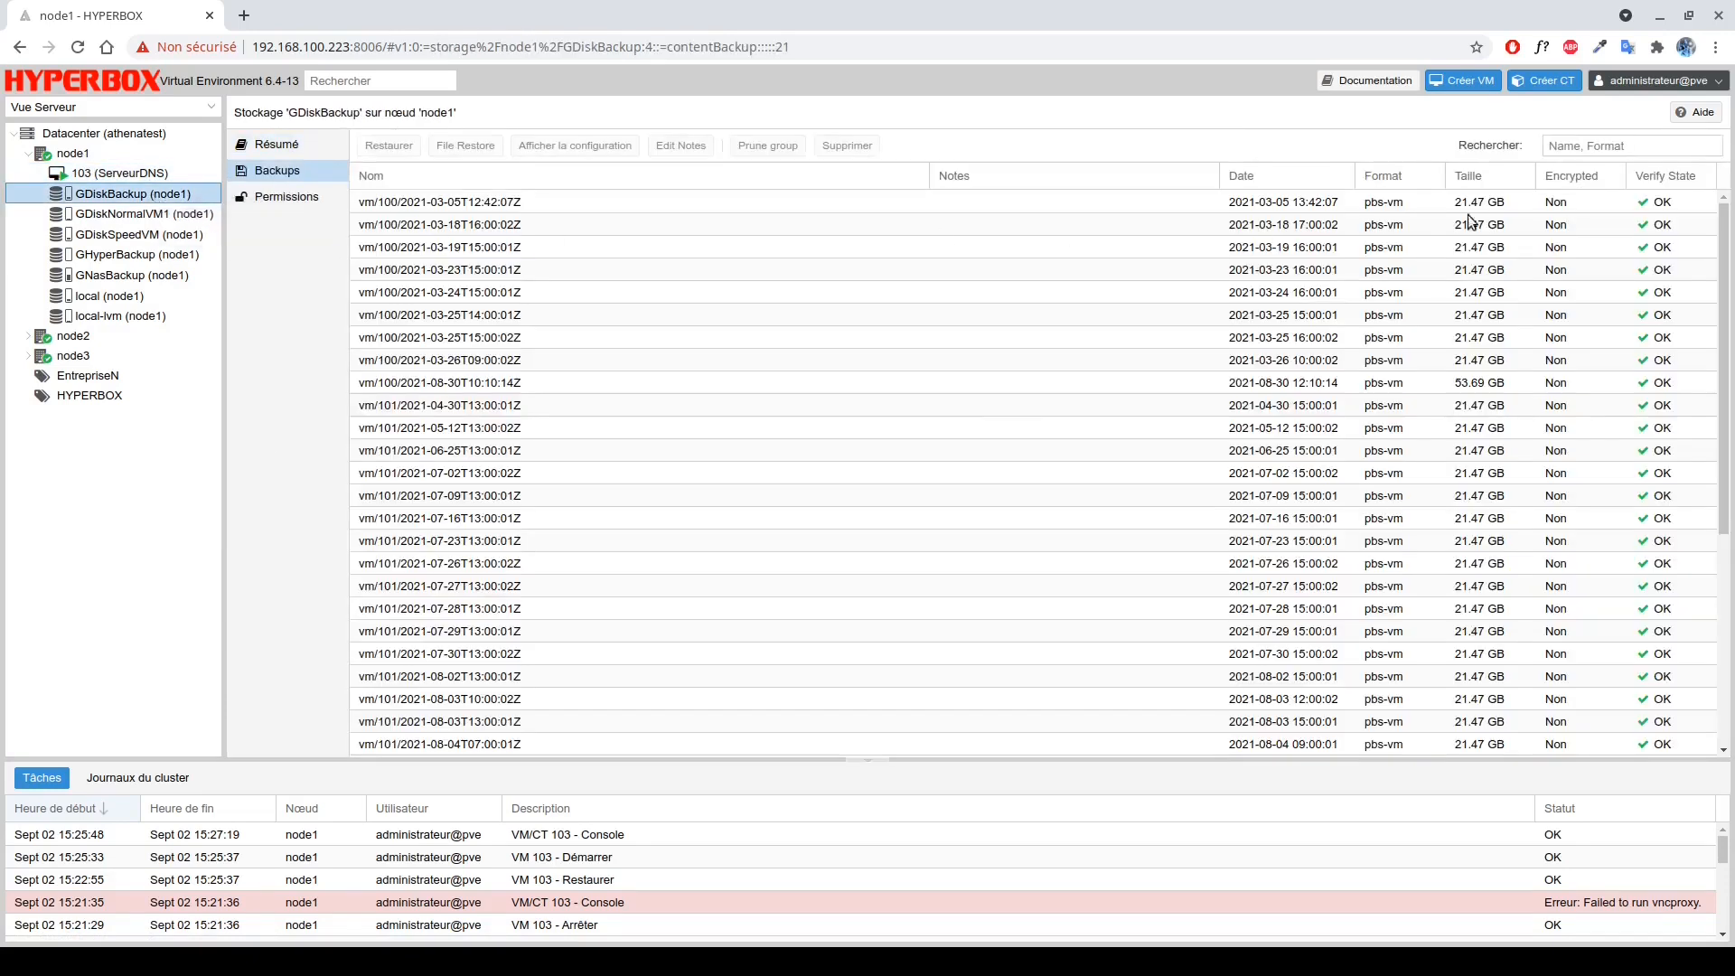
pyautogui.click(1565, 146)
pyautogui.write('103')
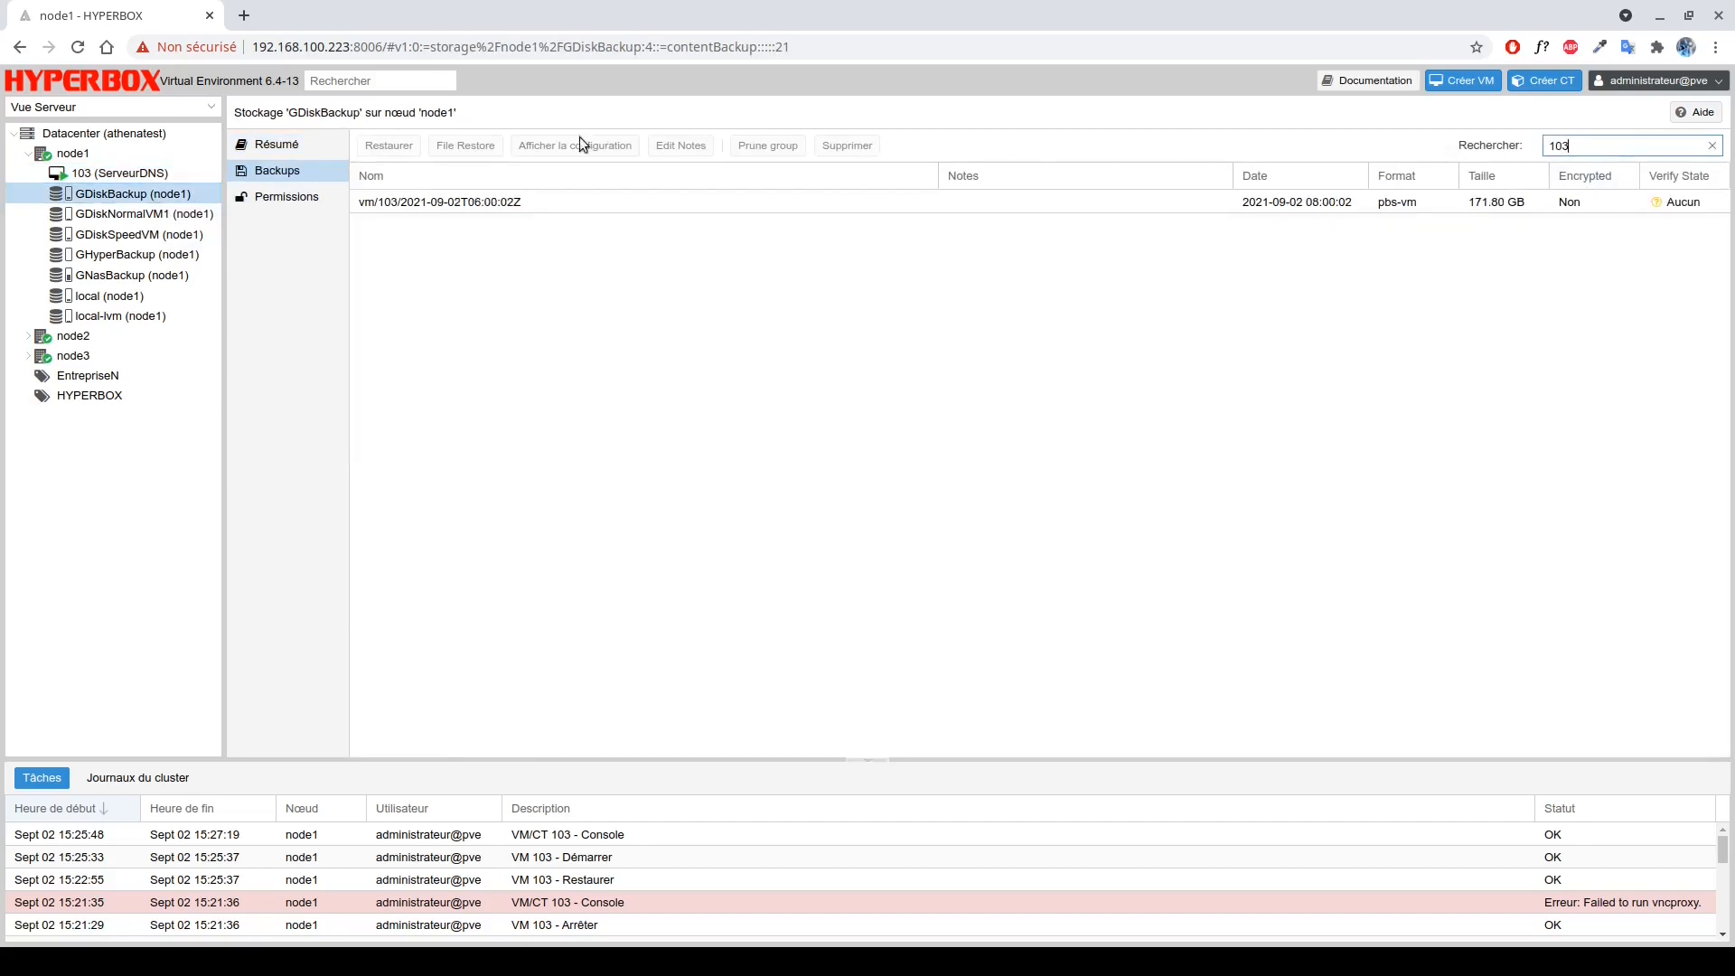
pyautogui.click(524, 197)
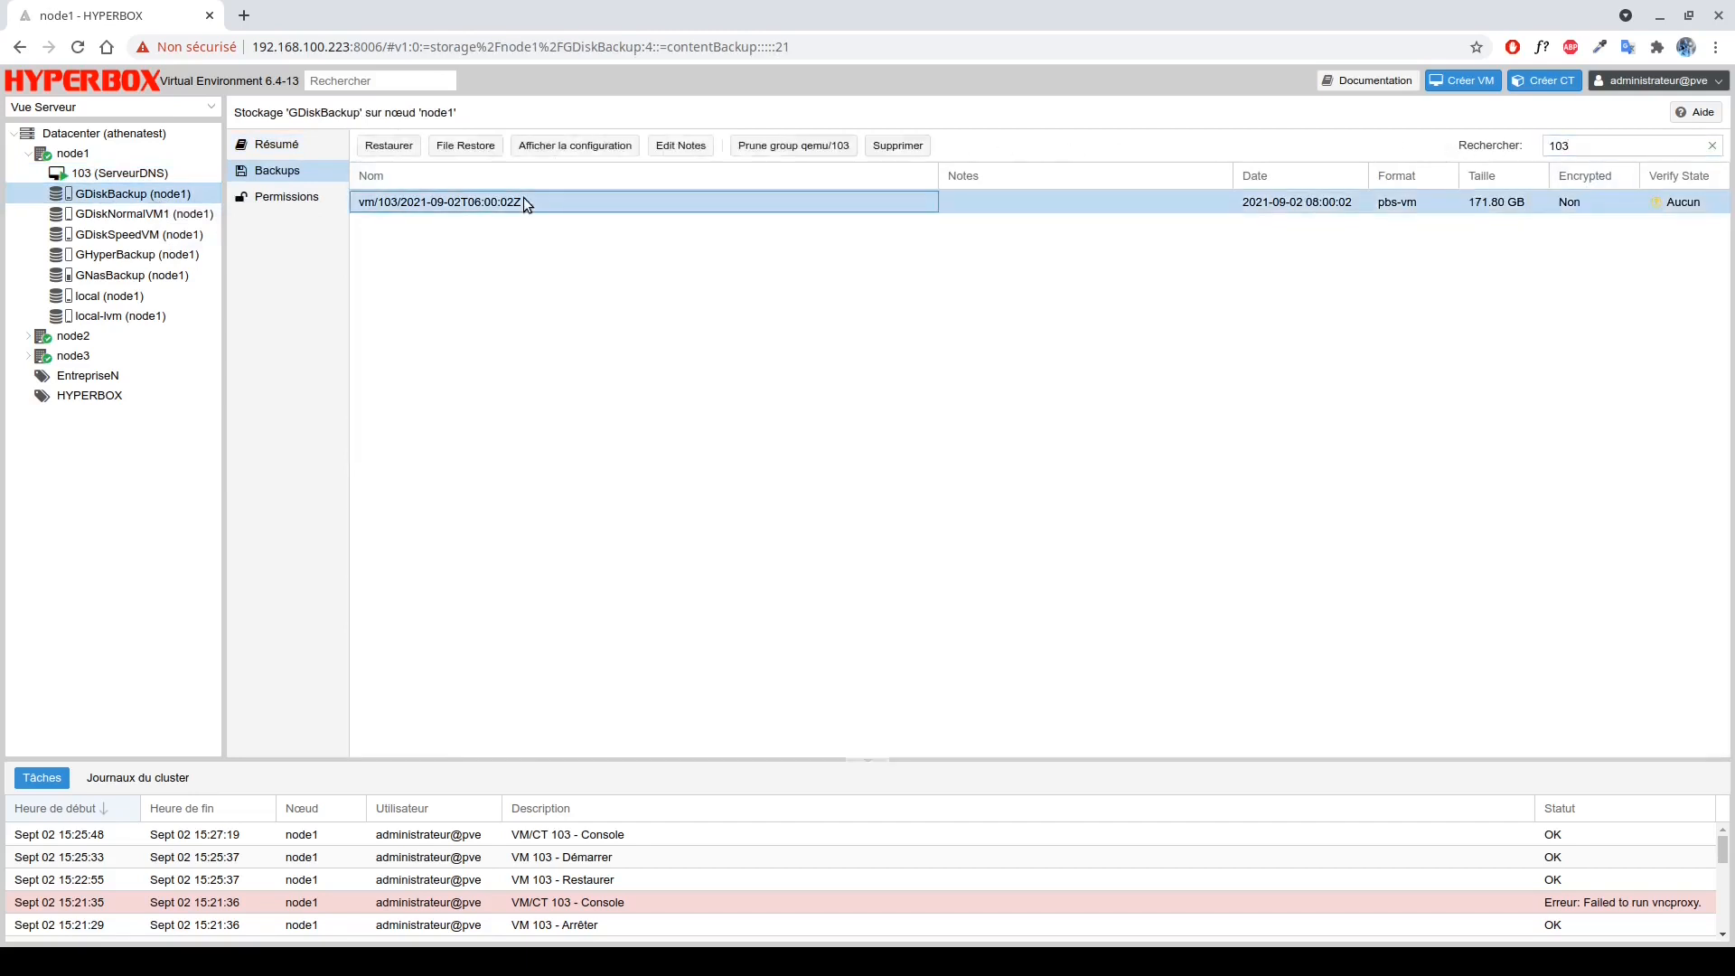
pyautogui.click(377, 150)
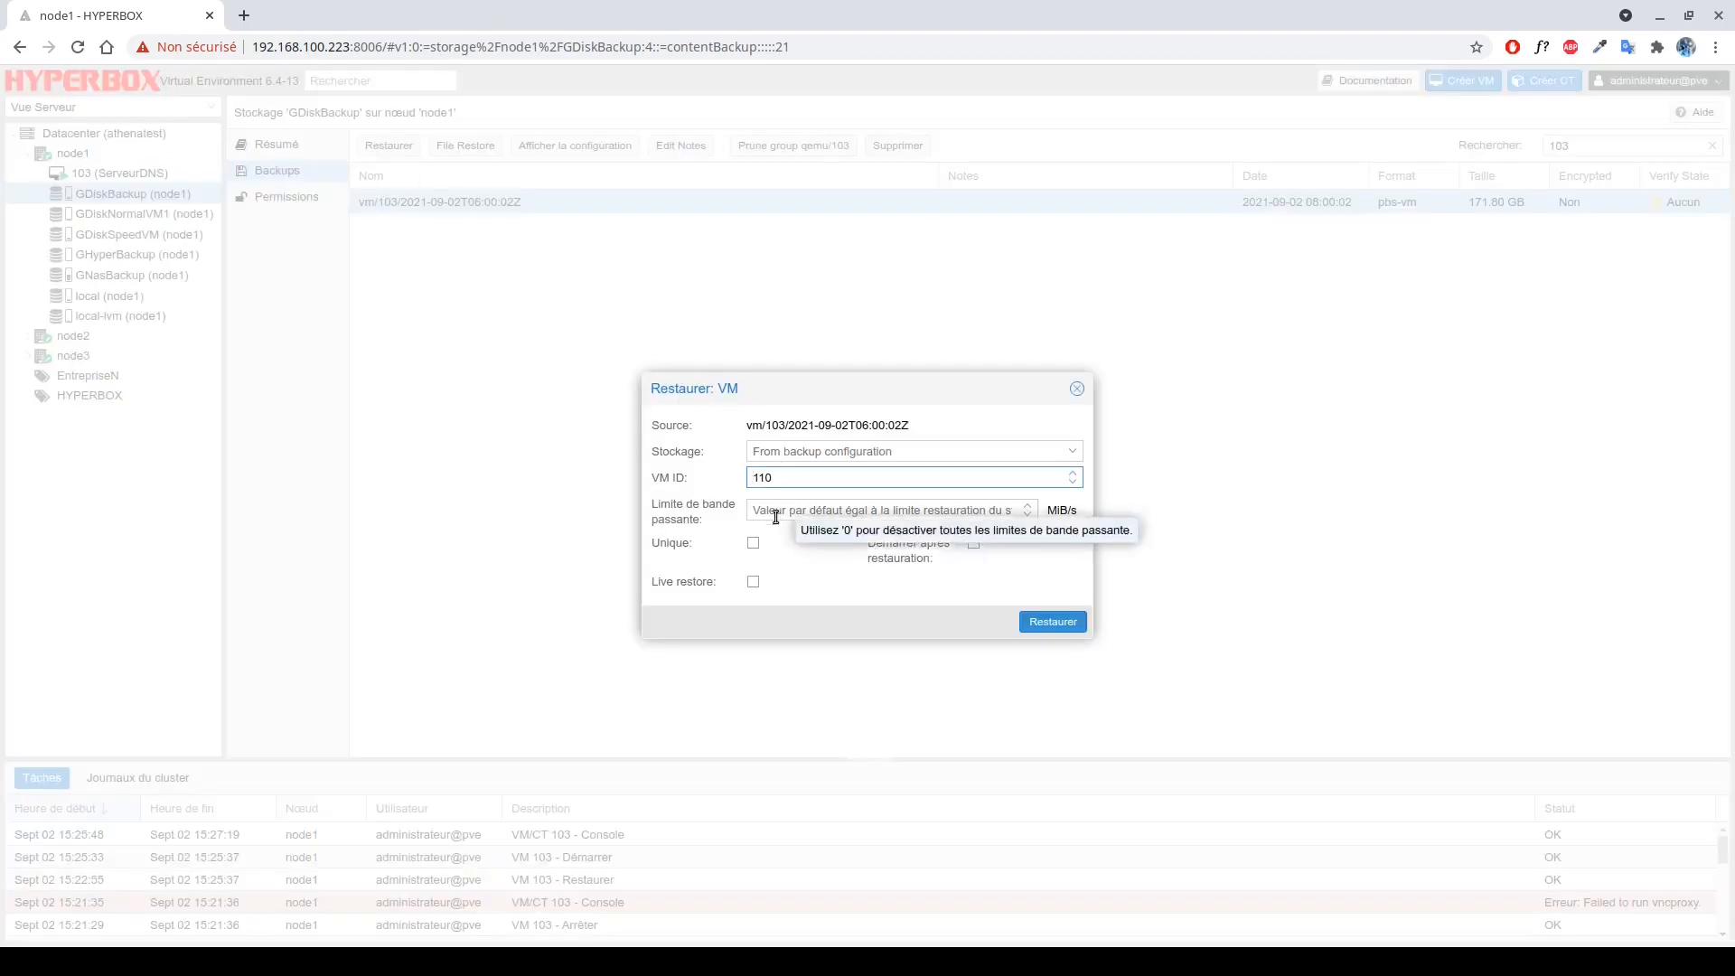
pyautogui.click(754, 543)
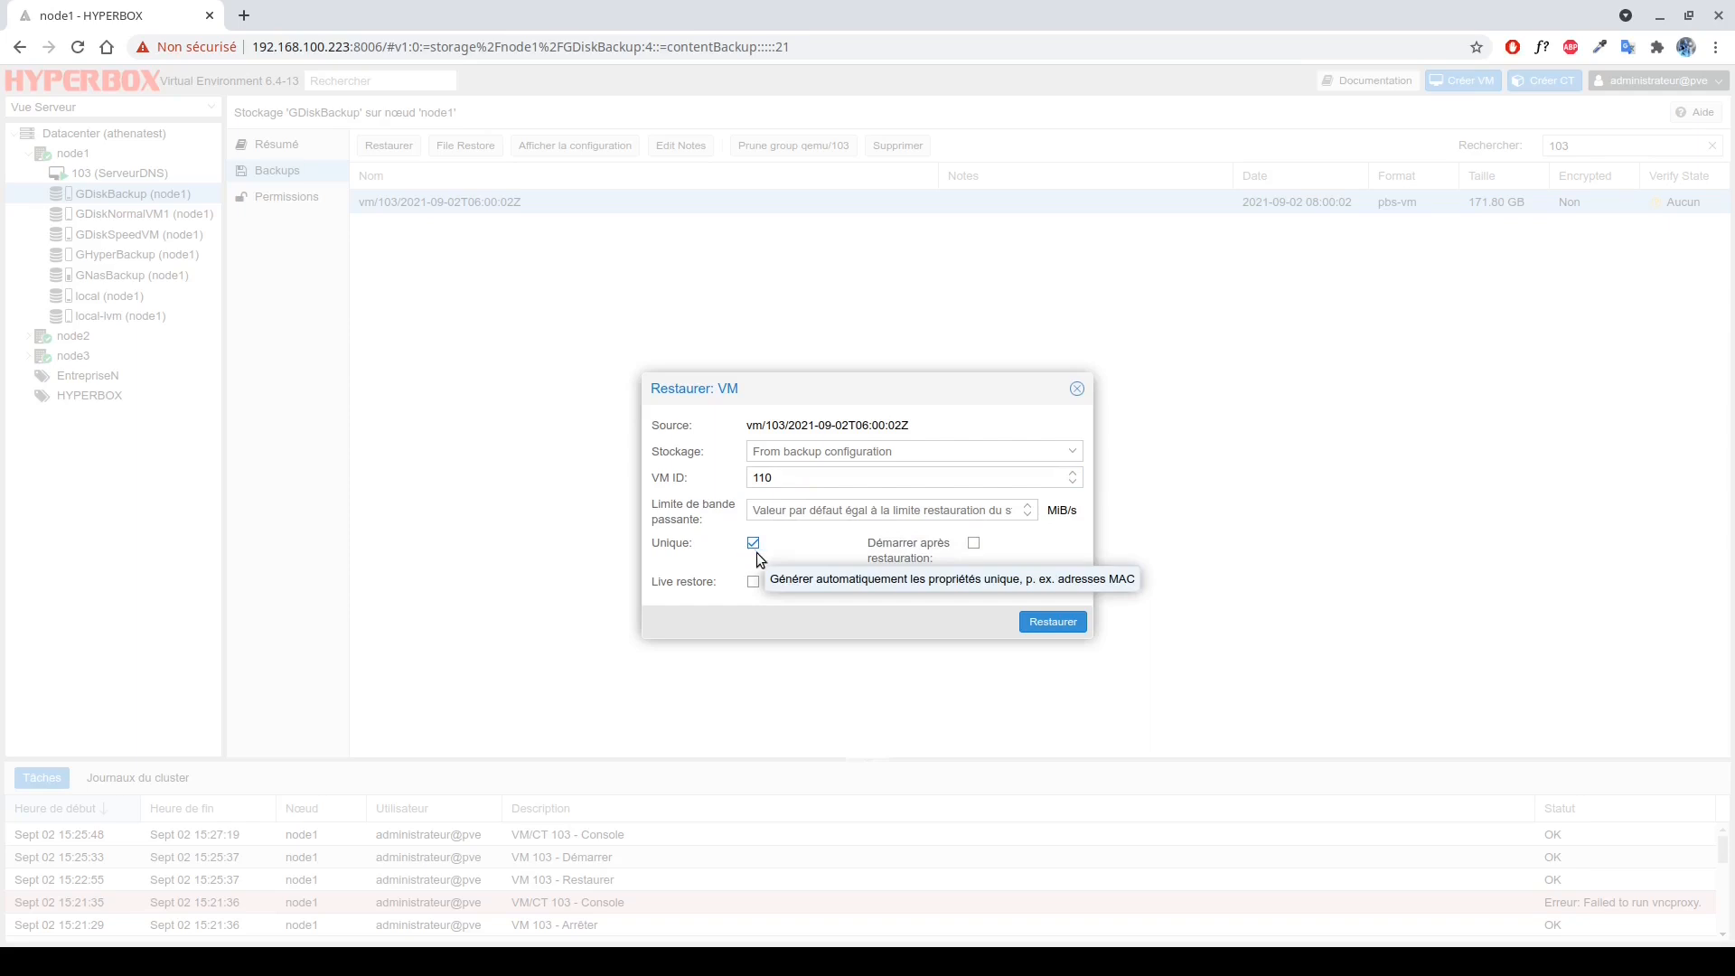
pyautogui.click(1064, 622)
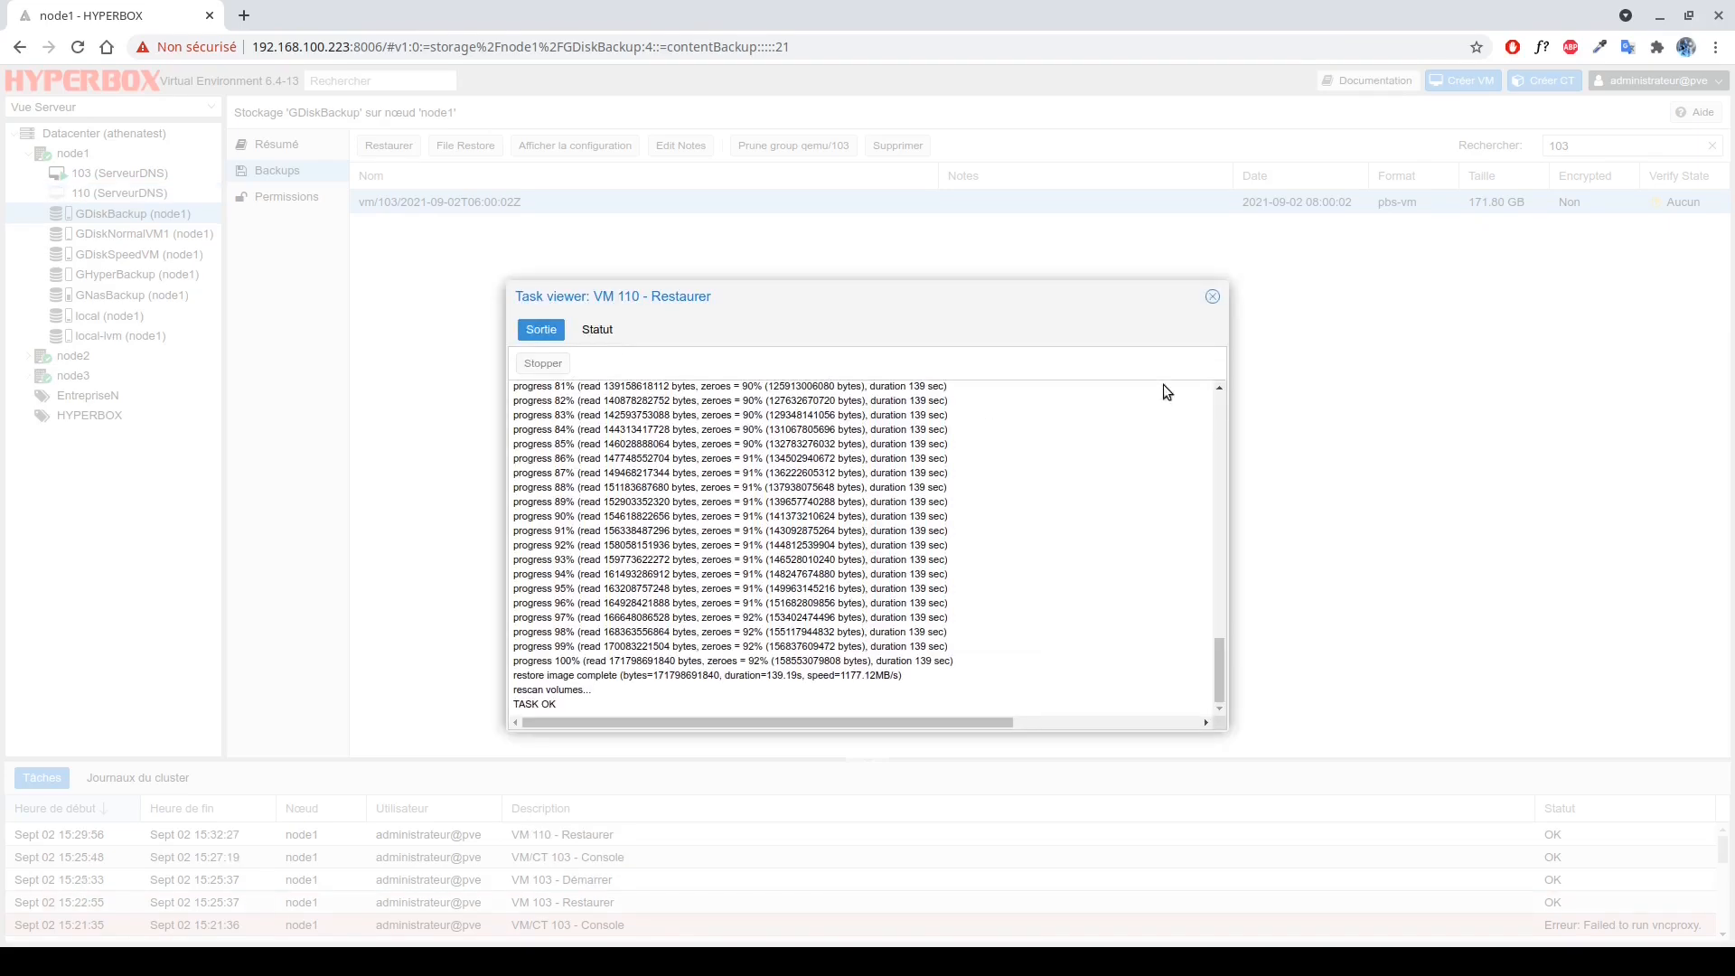
pyautogui.click(1212, 297)
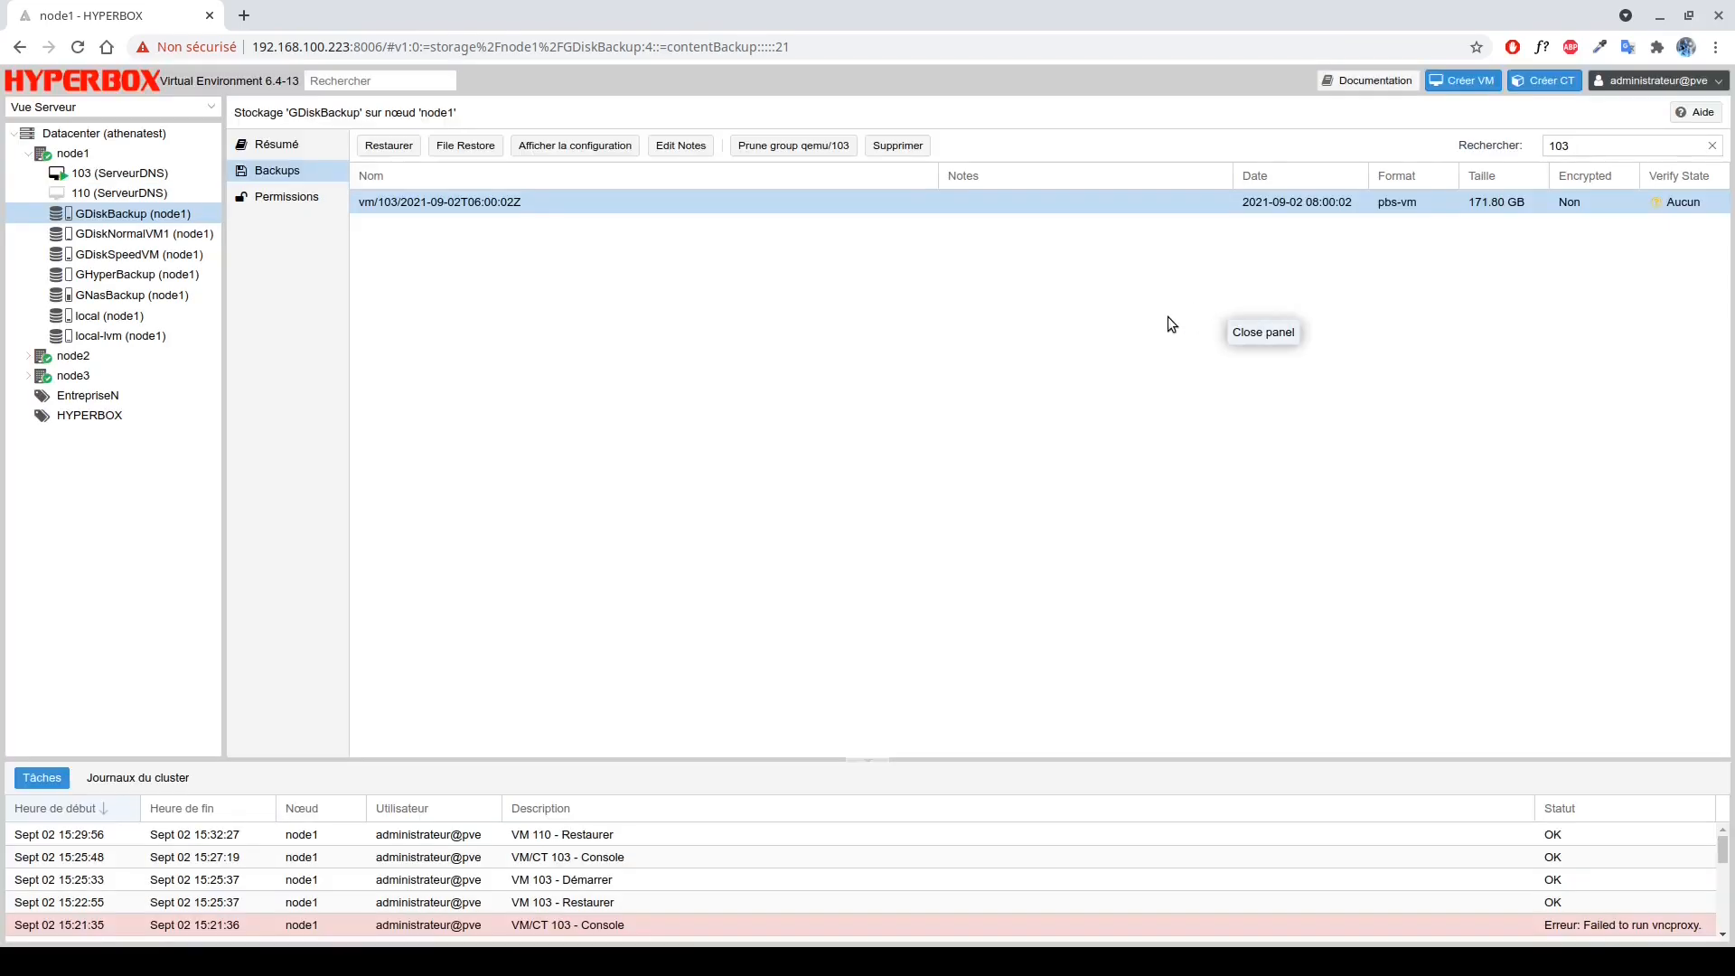
# Check the stopped VM 110, then select VM 103's 2021-09-02 backup in its backup list.
pyautogui.click(127, 194)
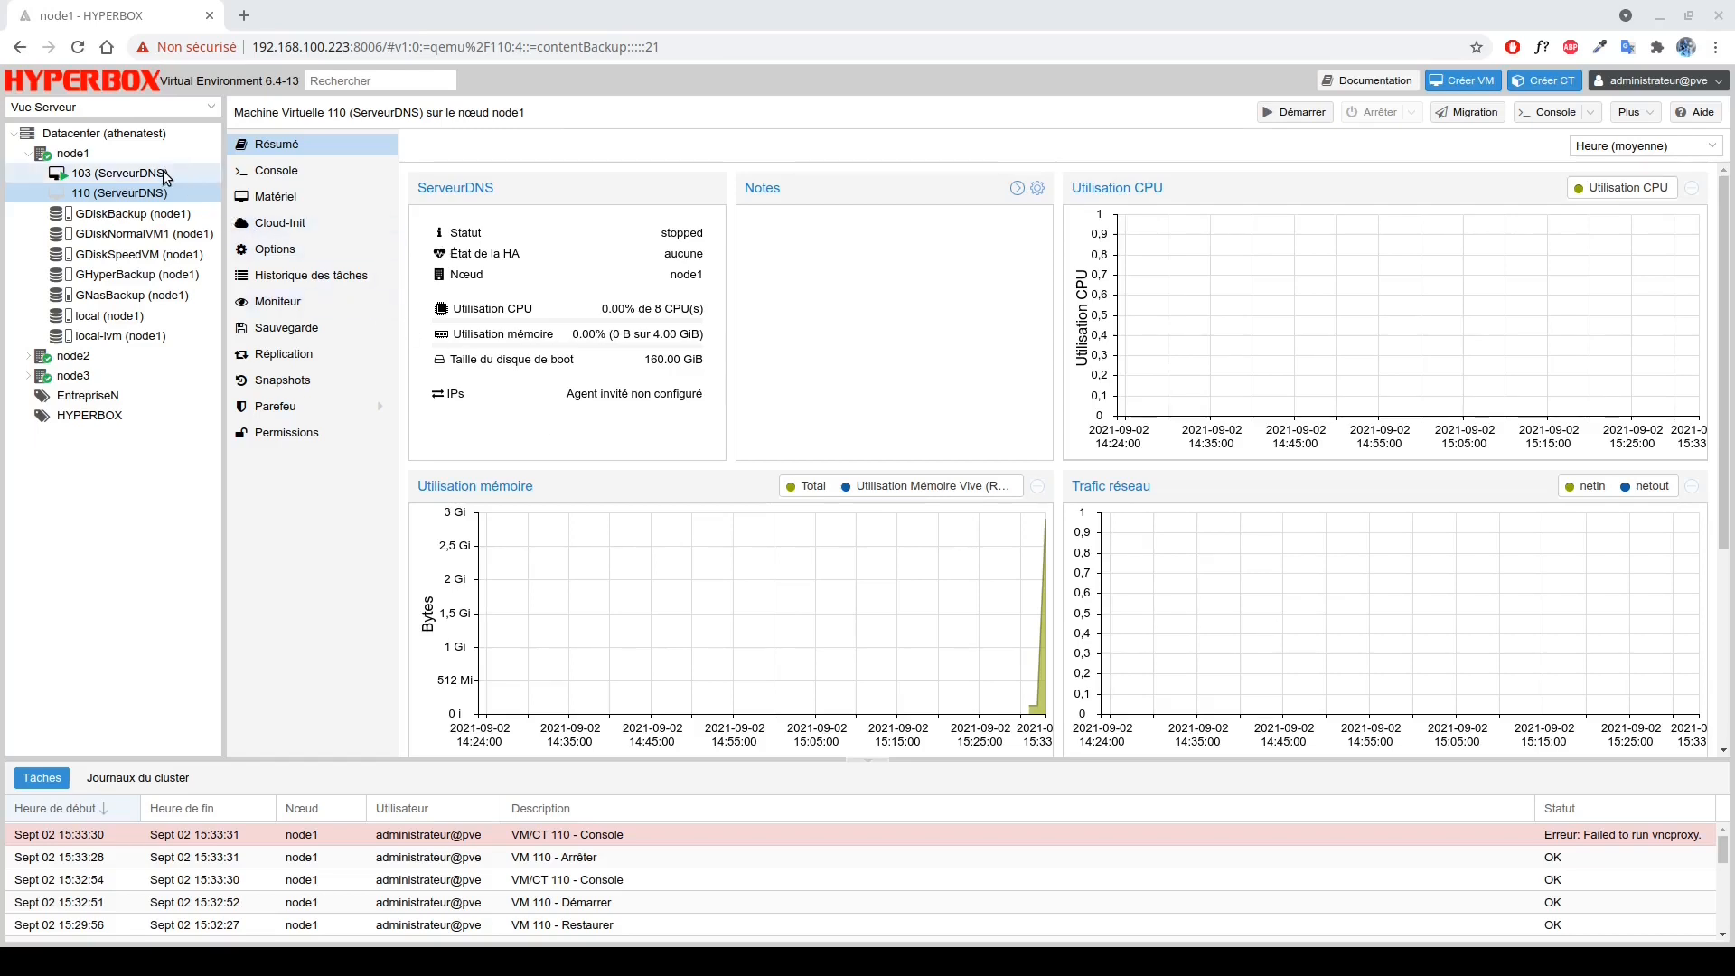
pyautogui.click(136, 173)
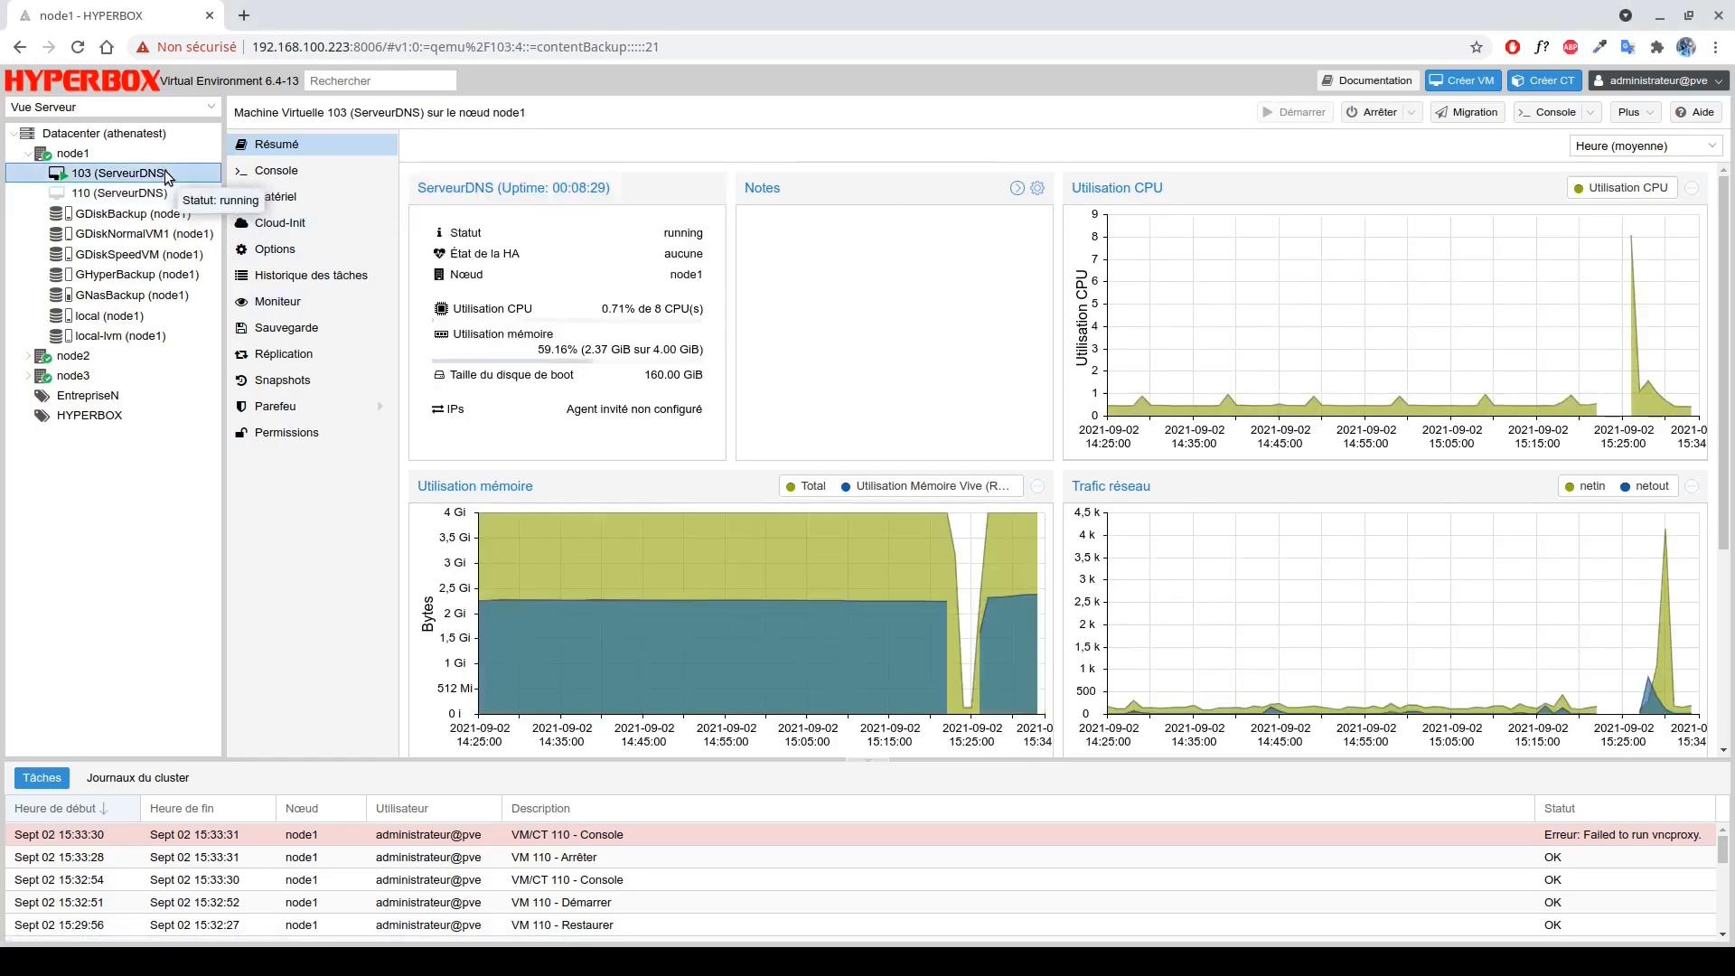
pyautogui.click(309, 330)
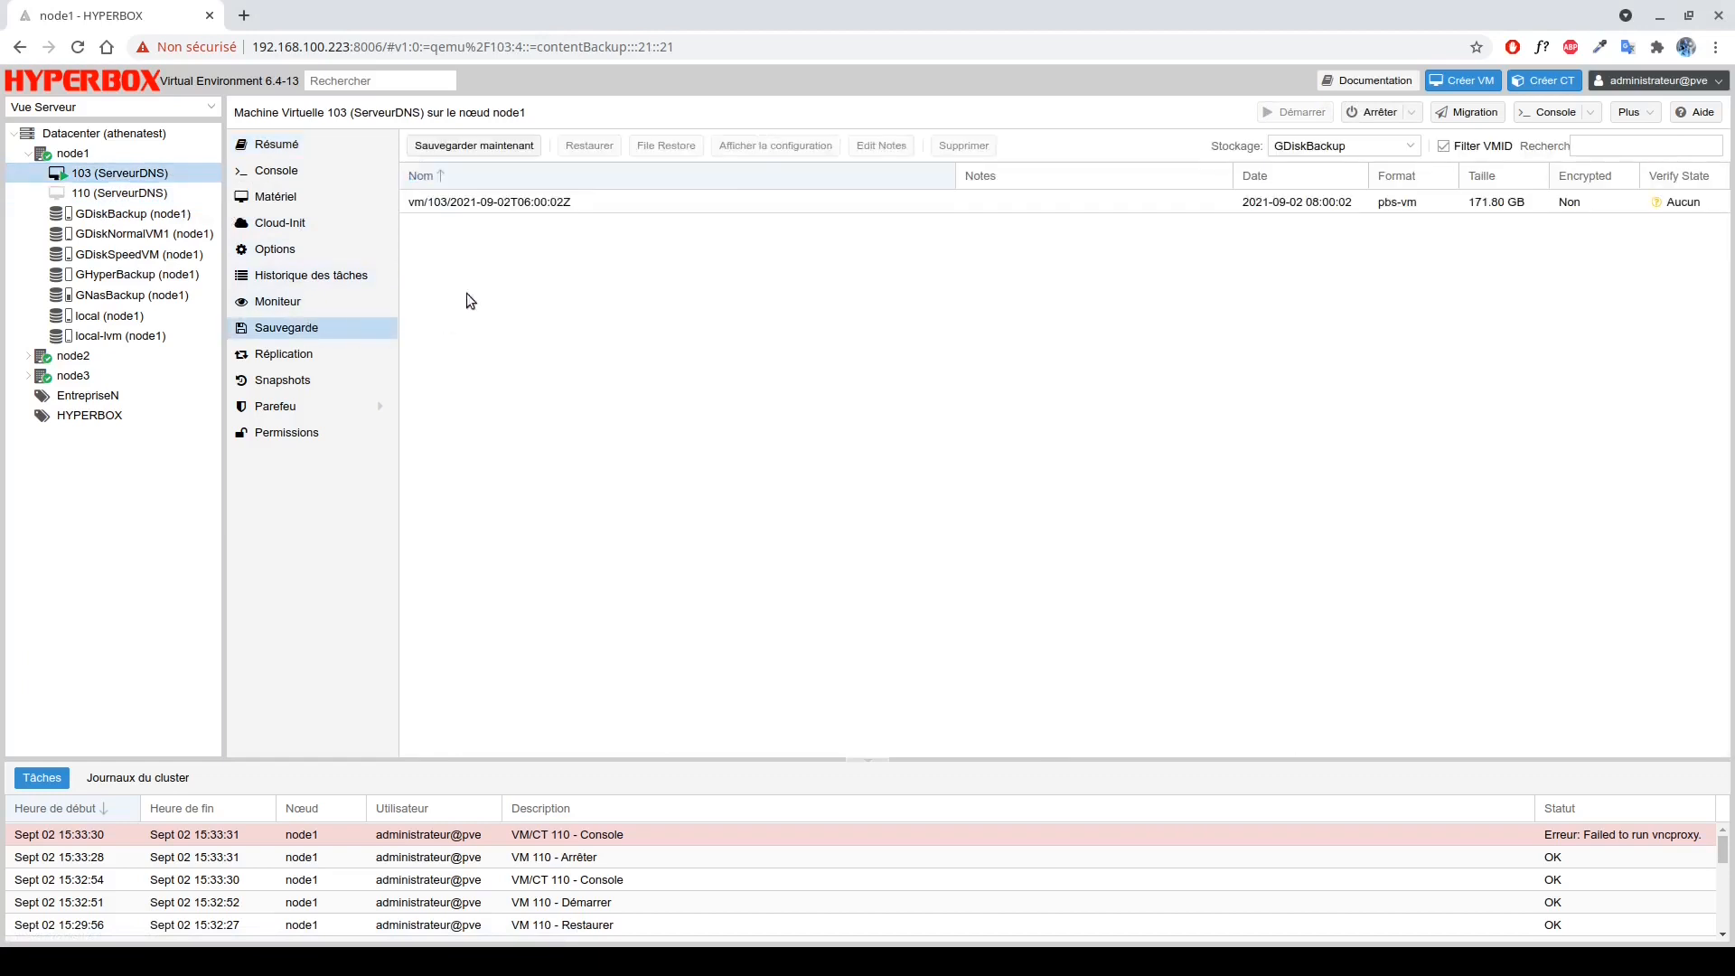
pyautogui.click(542, 207)
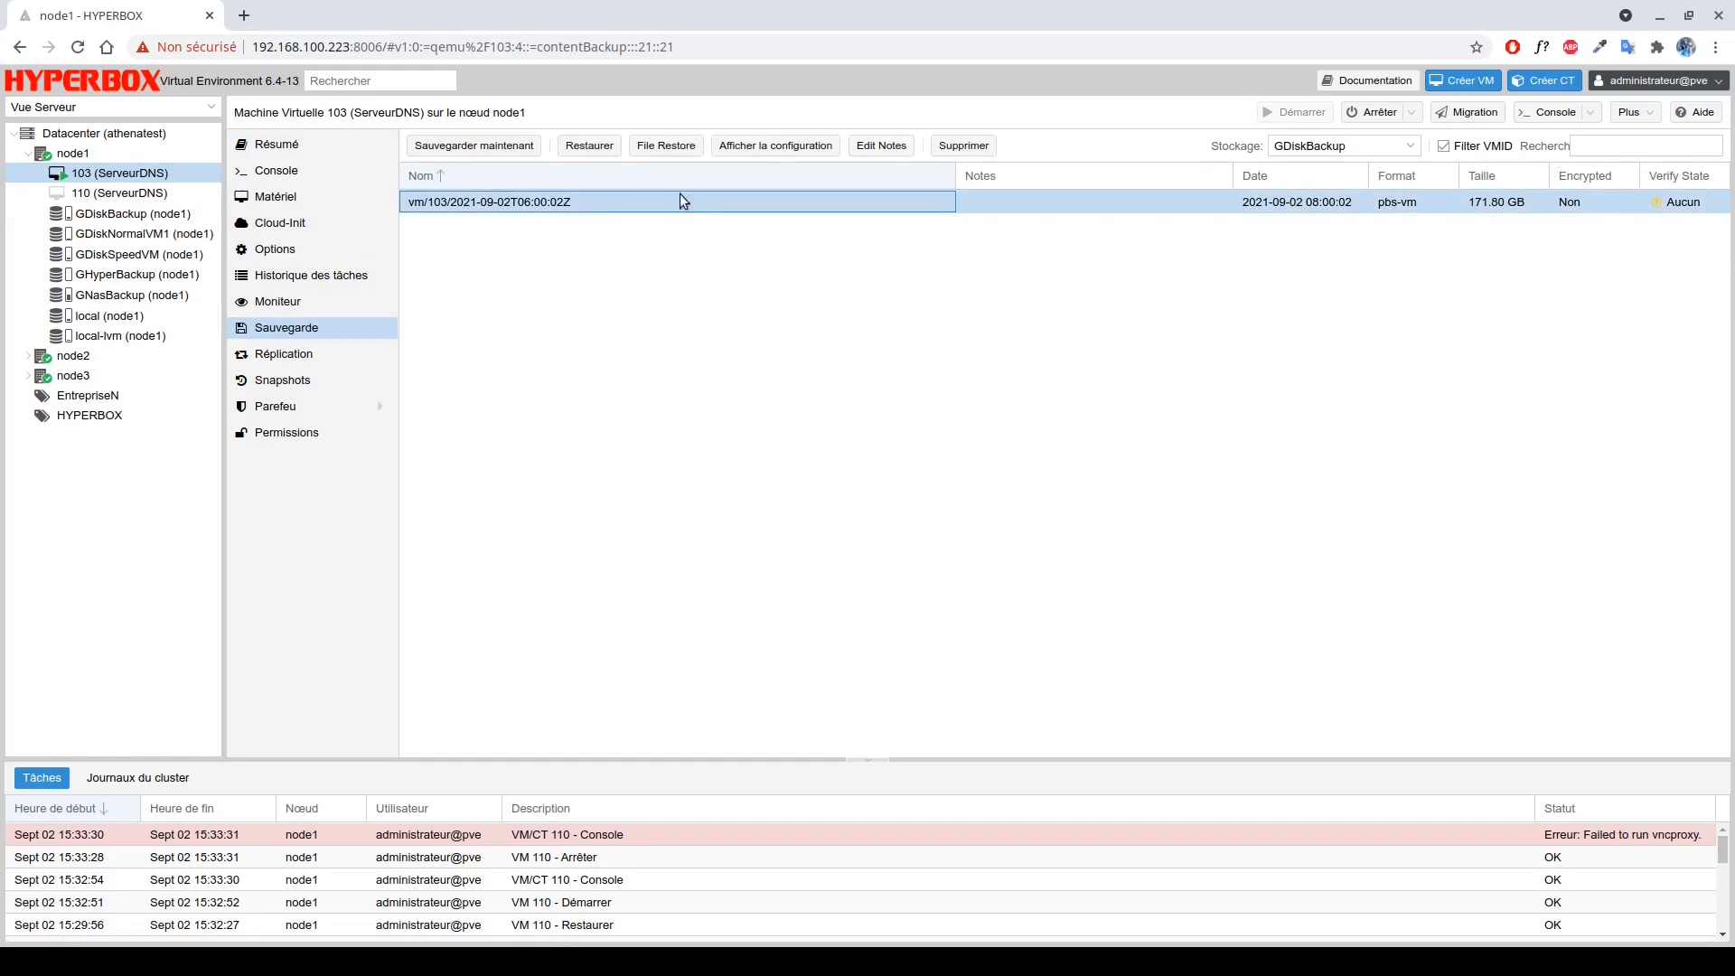
# In File Restore, expand part > 2 > Users > Administrateur > Documents and select exemple.rtf.
pyautogui.click(691, 146)
pyautogui.click(533, 329)
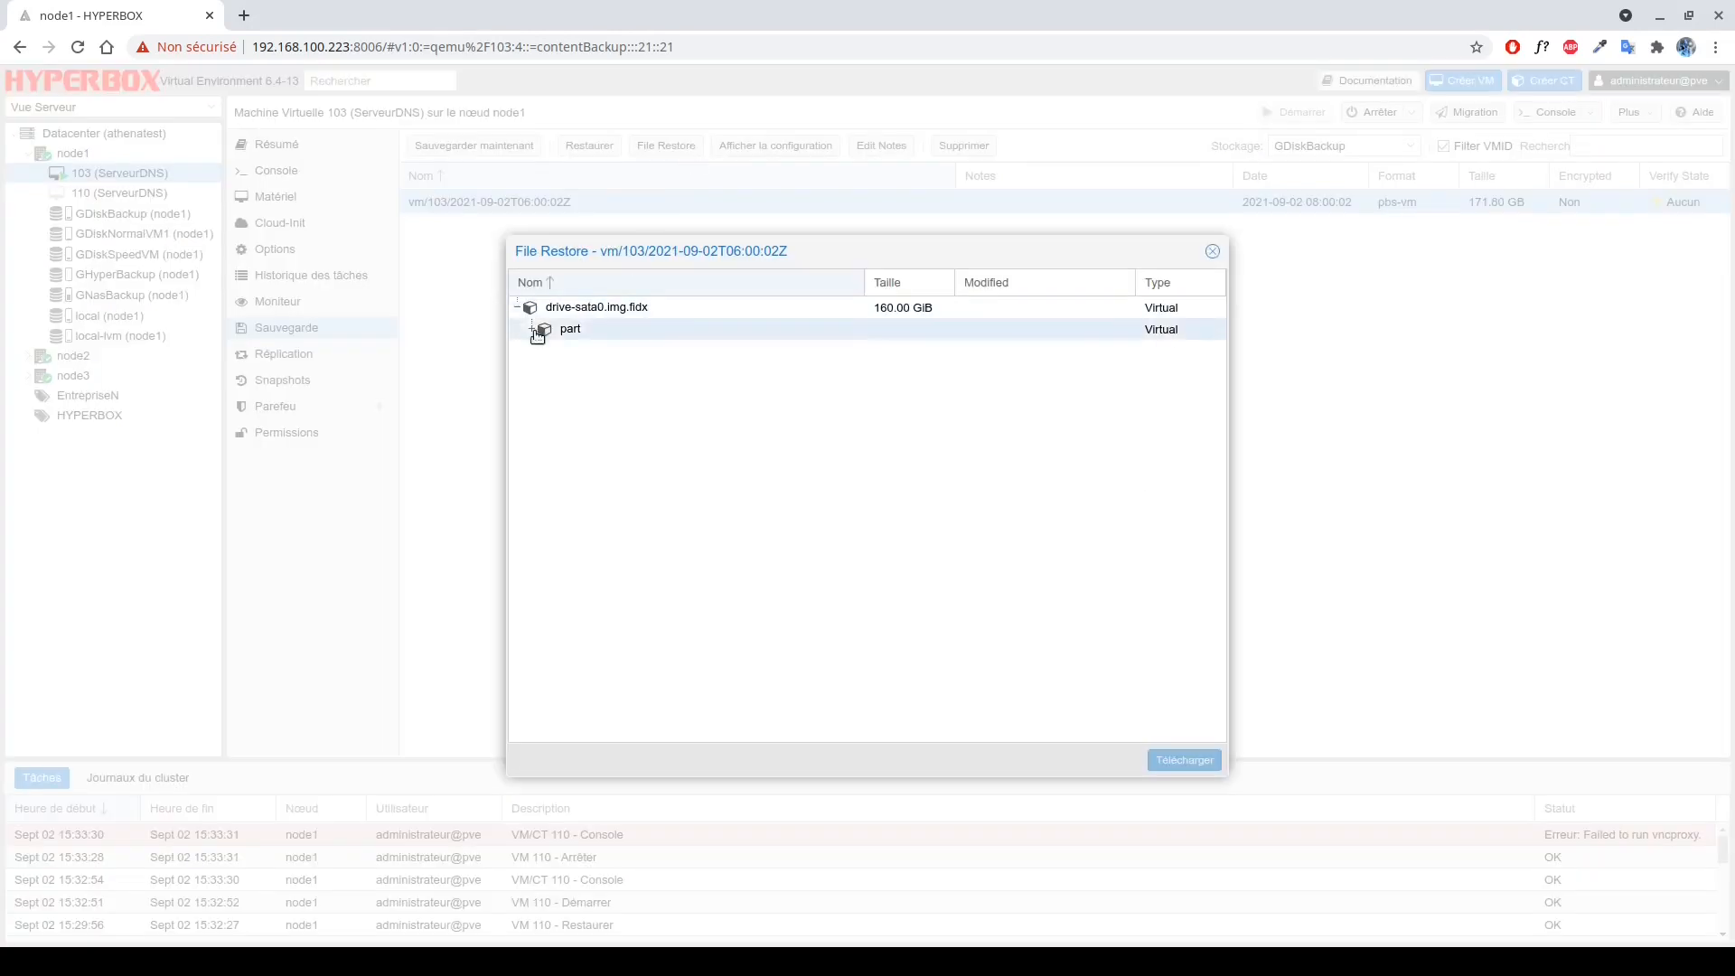
pyautogui.click(547, 372)
pyautogui.click(560, 567)
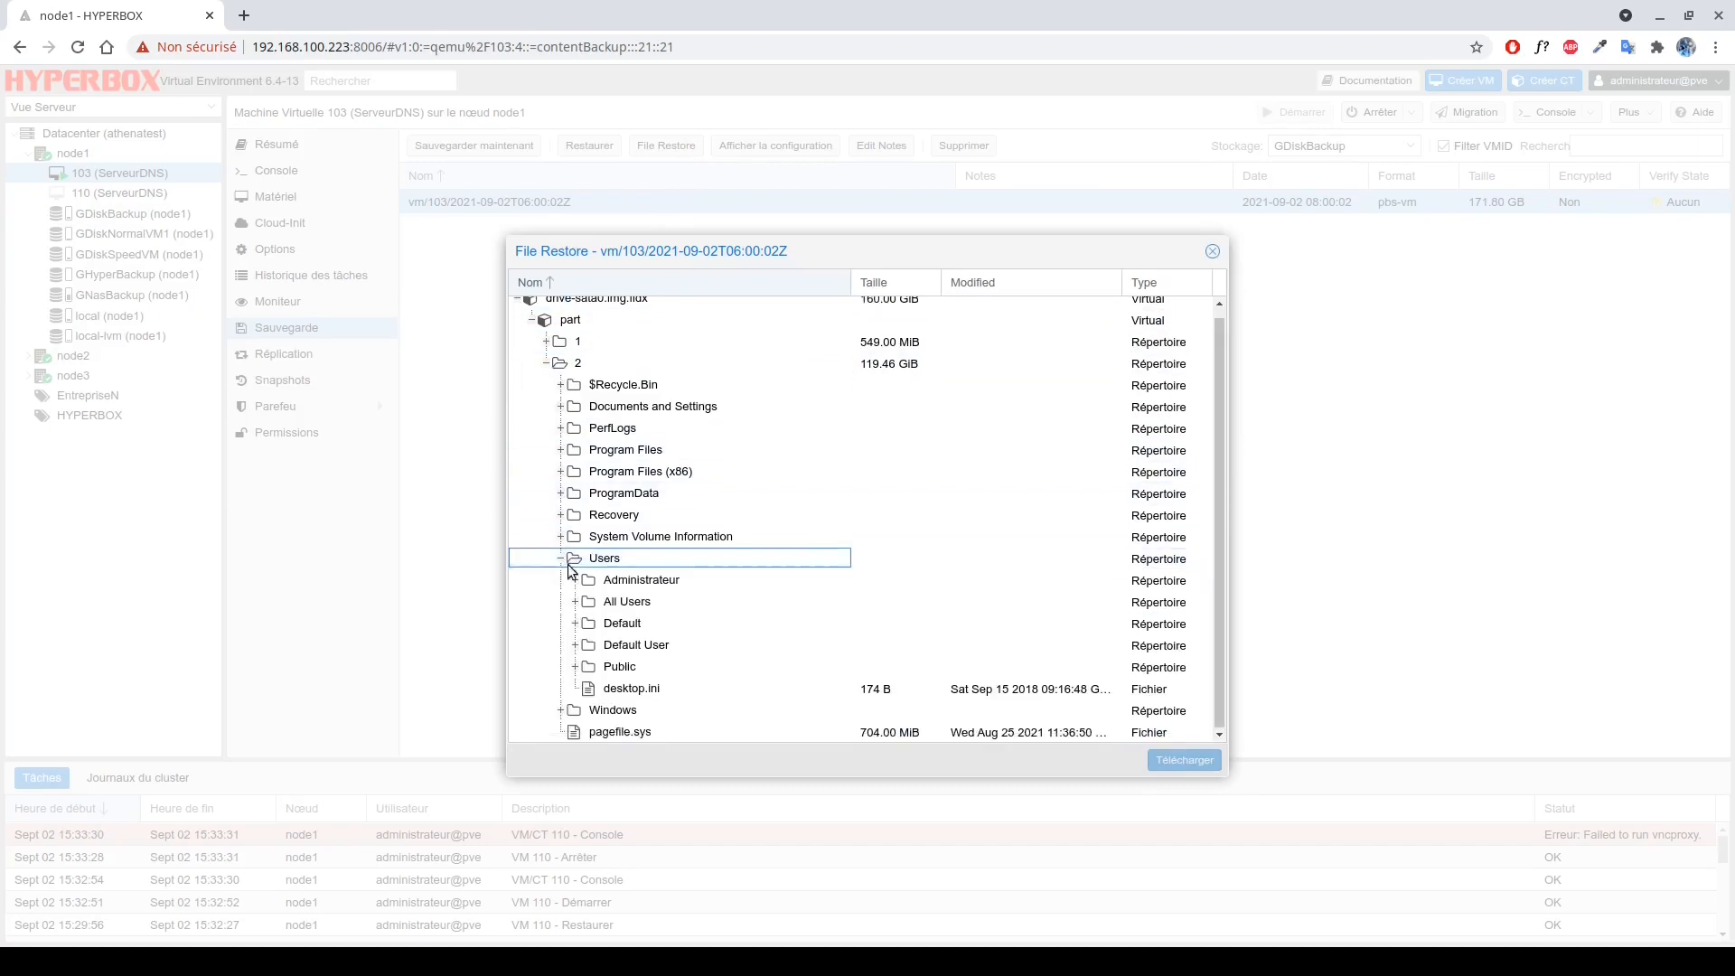
pyautogui.click(575, 579)
pyautogui.scroll(-2, 630, 615)
pyautogui.click(589, 540)
pyautogui.scroll(-2, 632, 524)
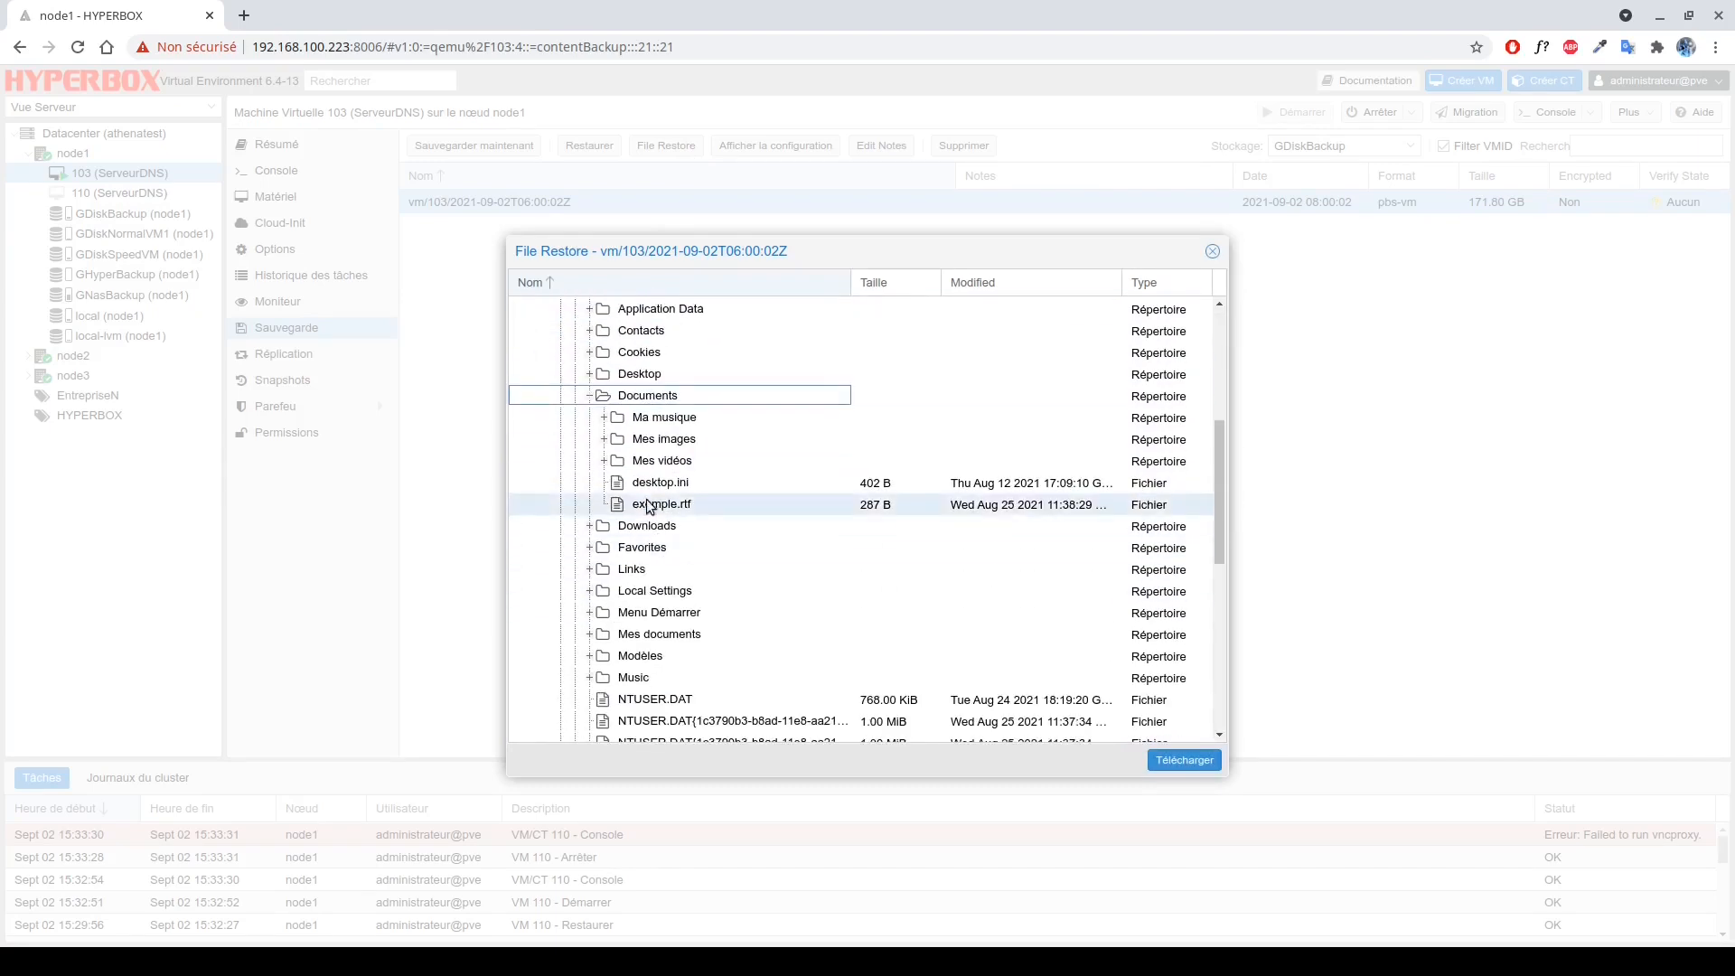
pyautogui.click(635, 506)
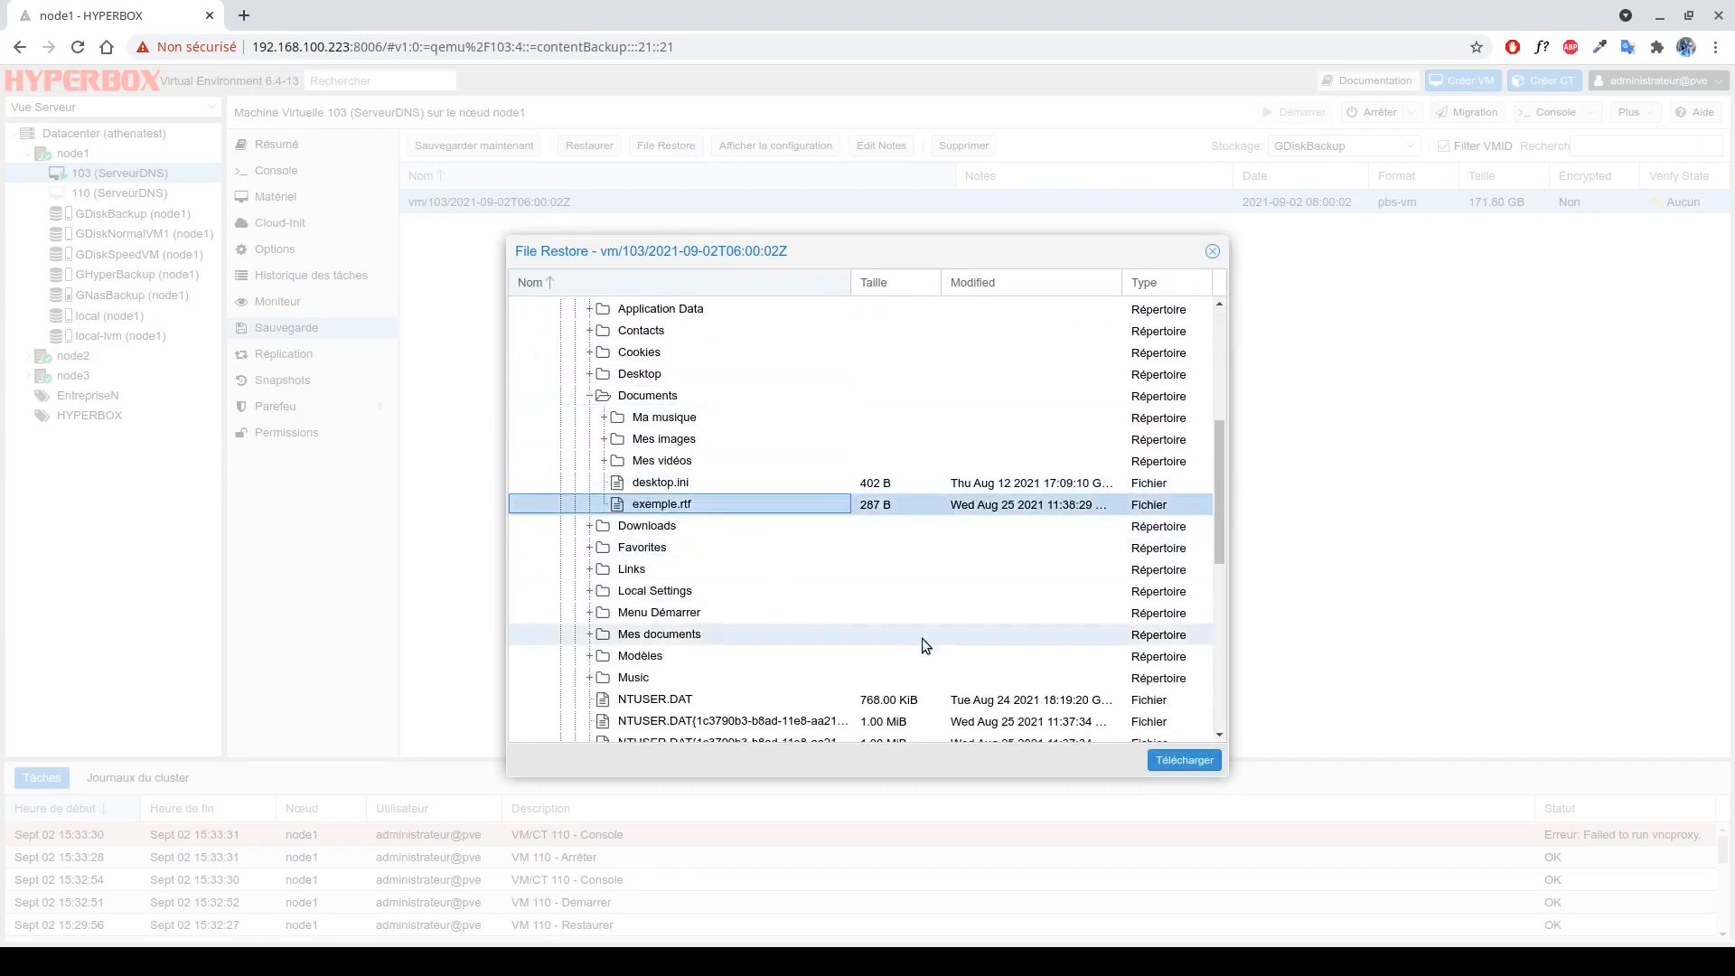